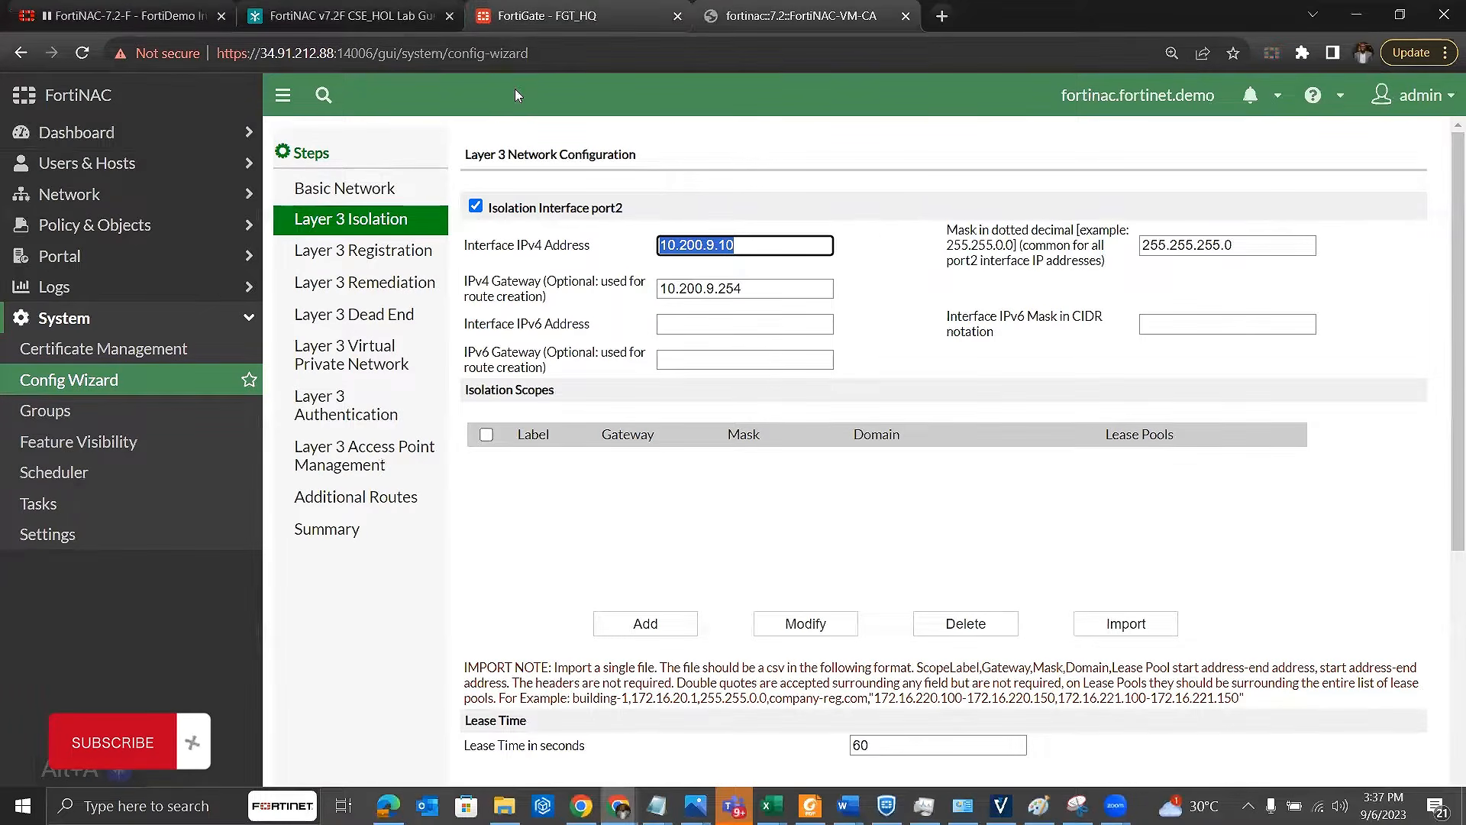
Step: Switch to the FGT_HQ FortiGate page and view its list of managed FortiSwitches
left_click(535, 16)
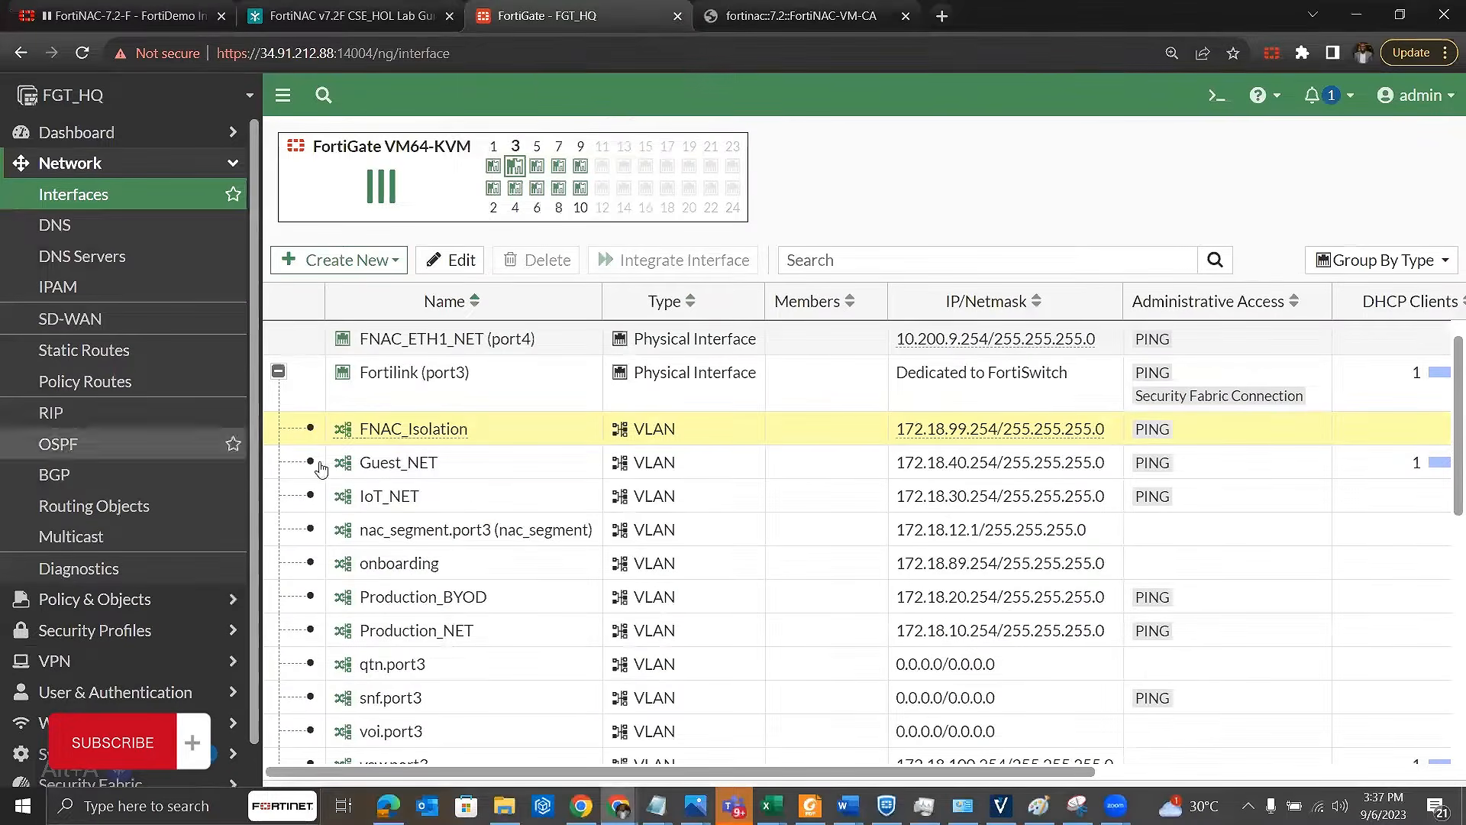
left_click(98, 164)
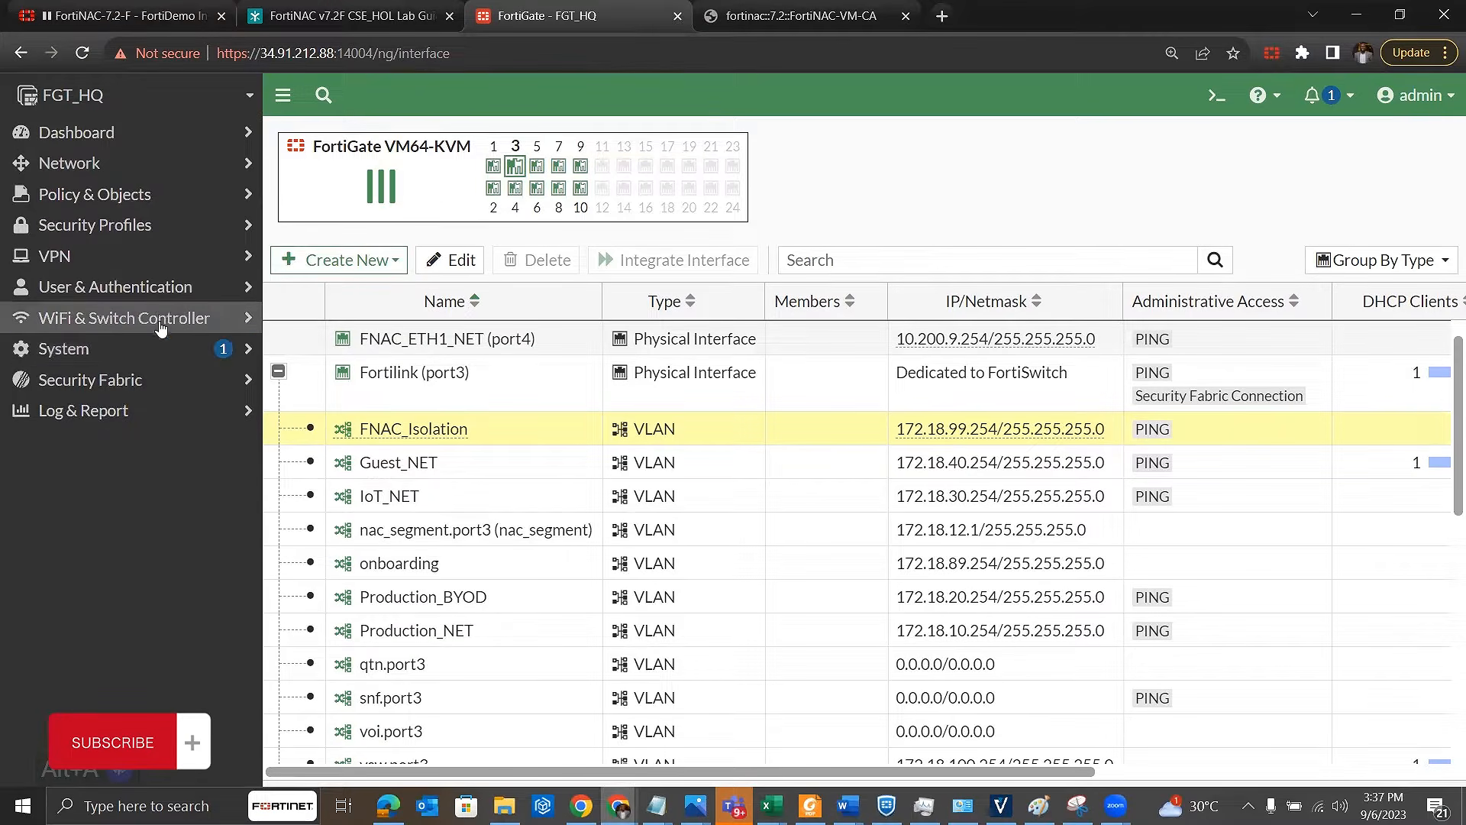
left_click(162, 324)
left_click(190, 386)
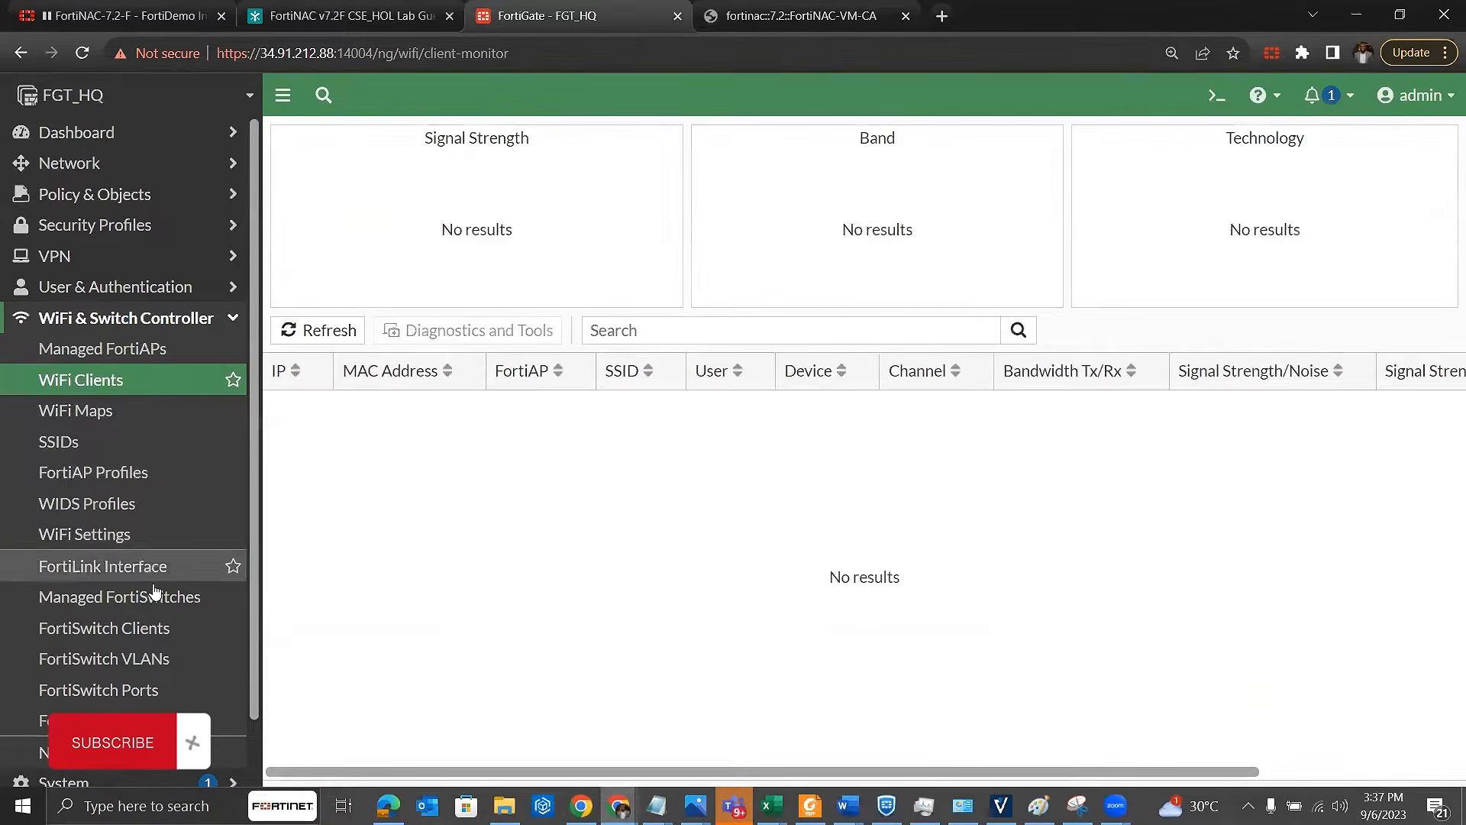
left_click(184, 603)
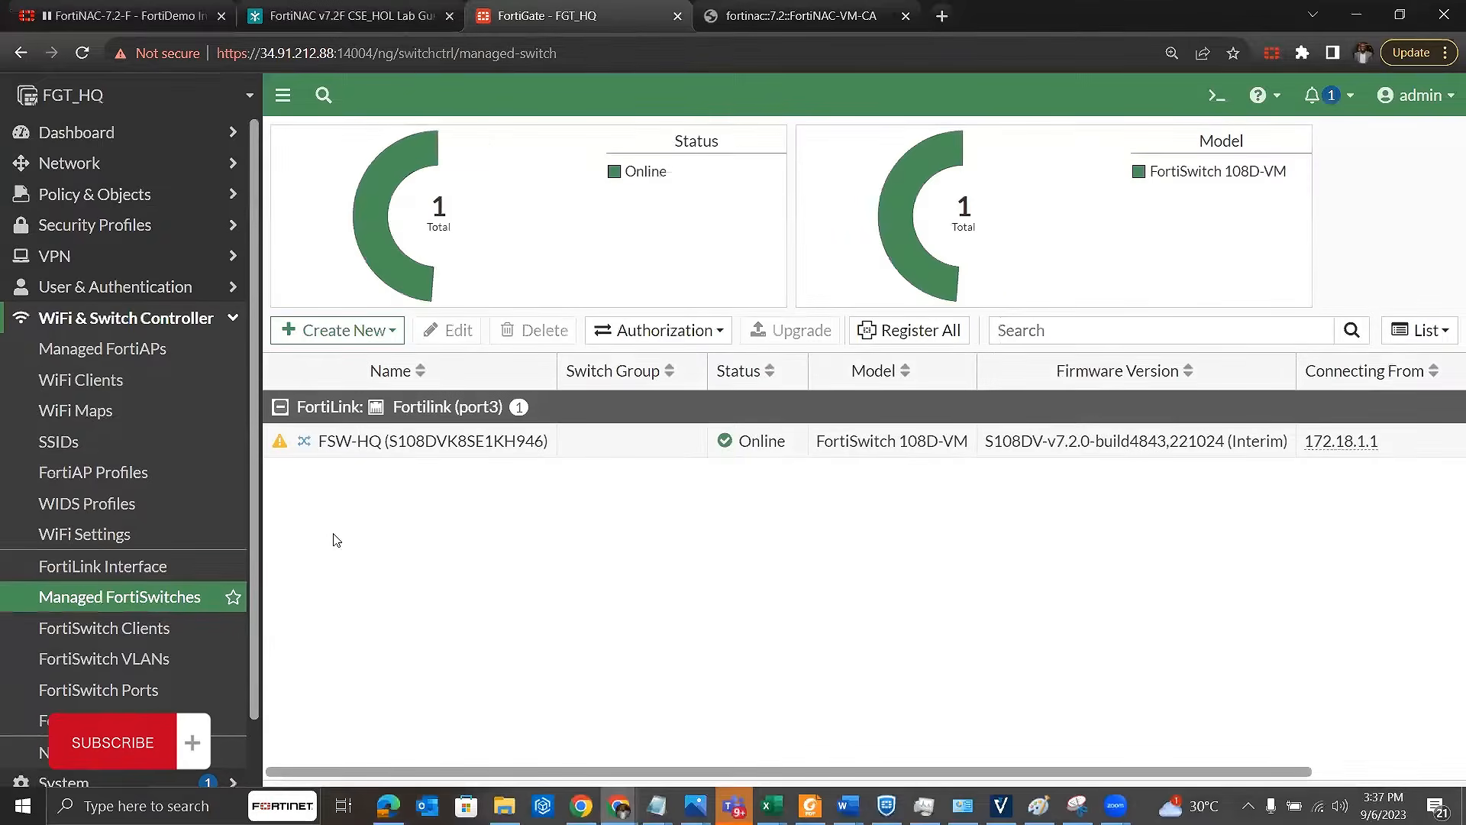
Step: View the FortiSwitch ports on the FortiGate and reopen its network interfaces list
left_click(139, 689)
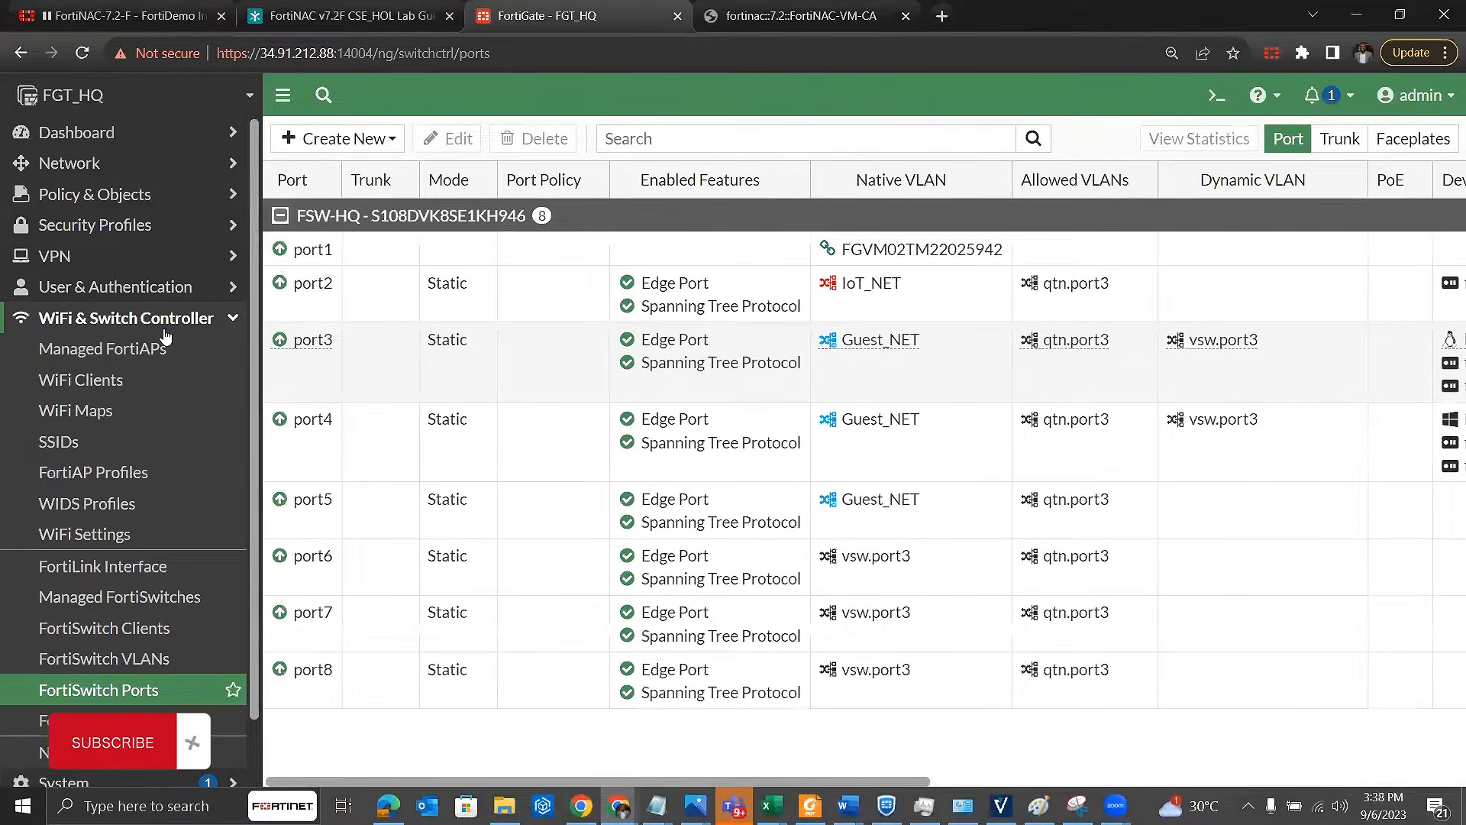
left_click(187, 168)
left_click(171, 197)
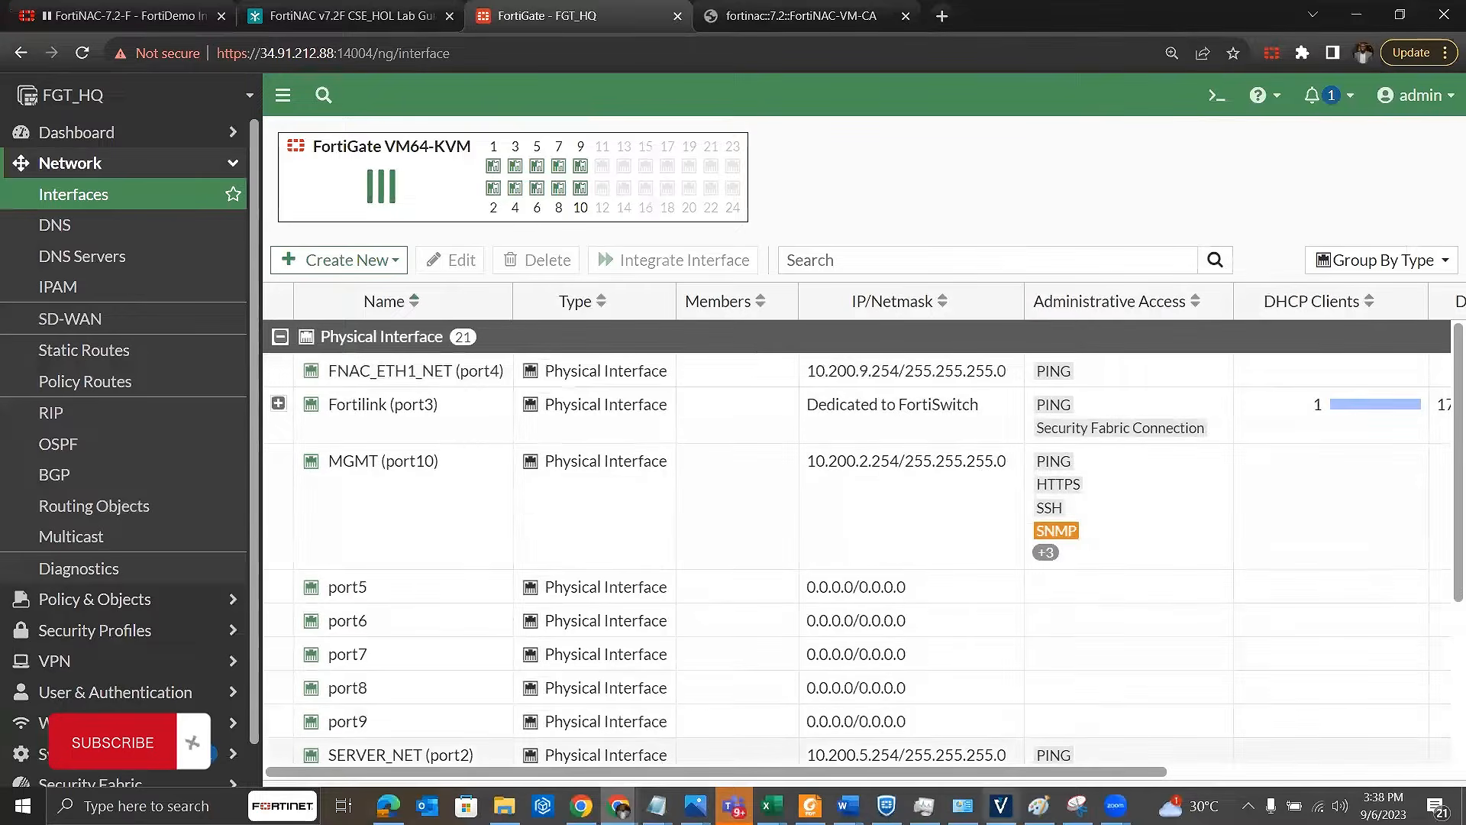
Step: Switch to the Book1 workbook in Excel and select the Eth0 interface together with its IP address
mouse_move(1039, 805)
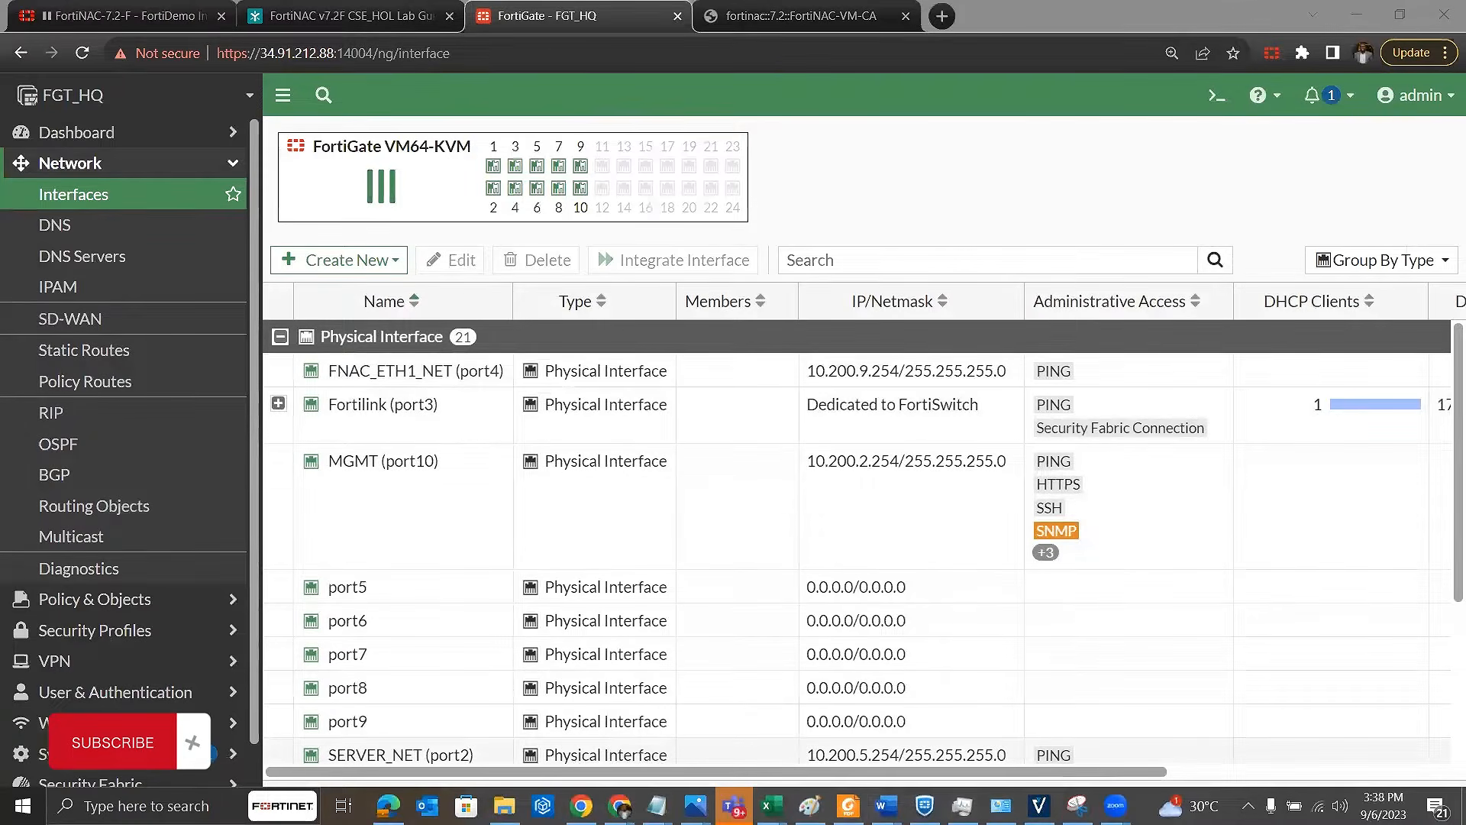
left_click(771, 806)
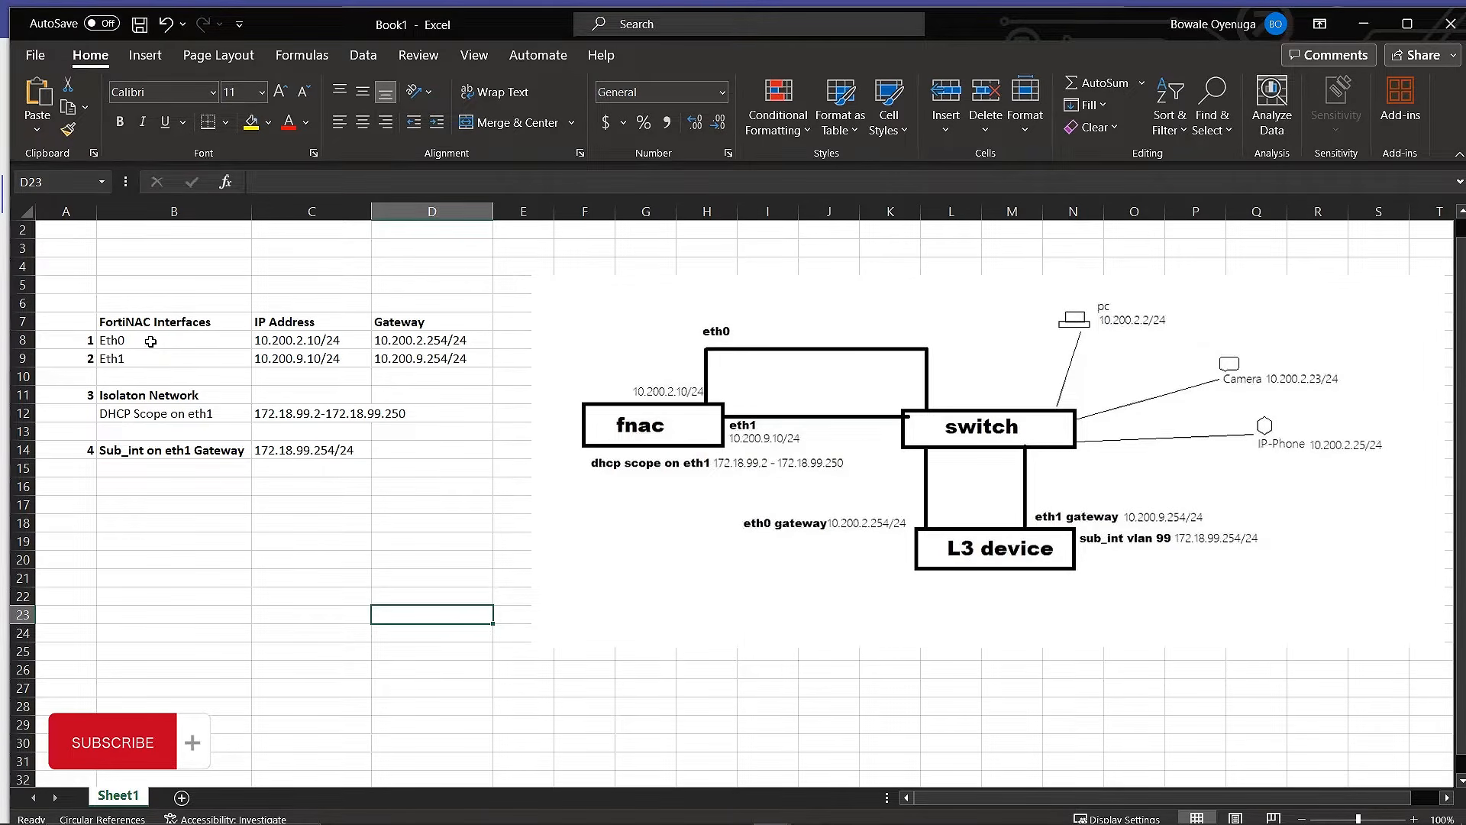
left_click_drag(150, 341, 332, 347)
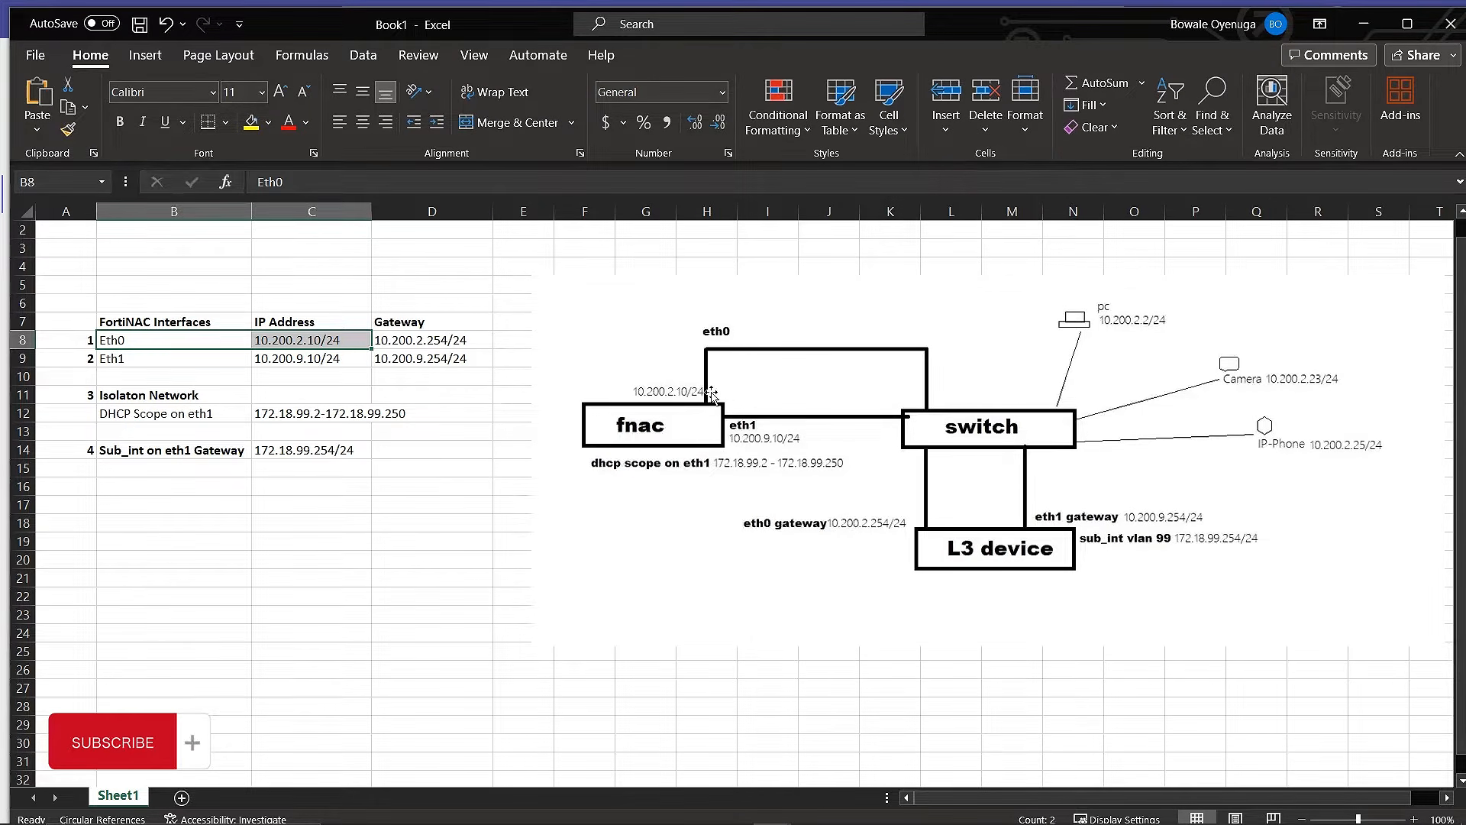
Step: Switch to the FortiNAC Config Wizard in the browser and check the port1 IP address and default gateway under Basic Network
mouse_move(969, 823)
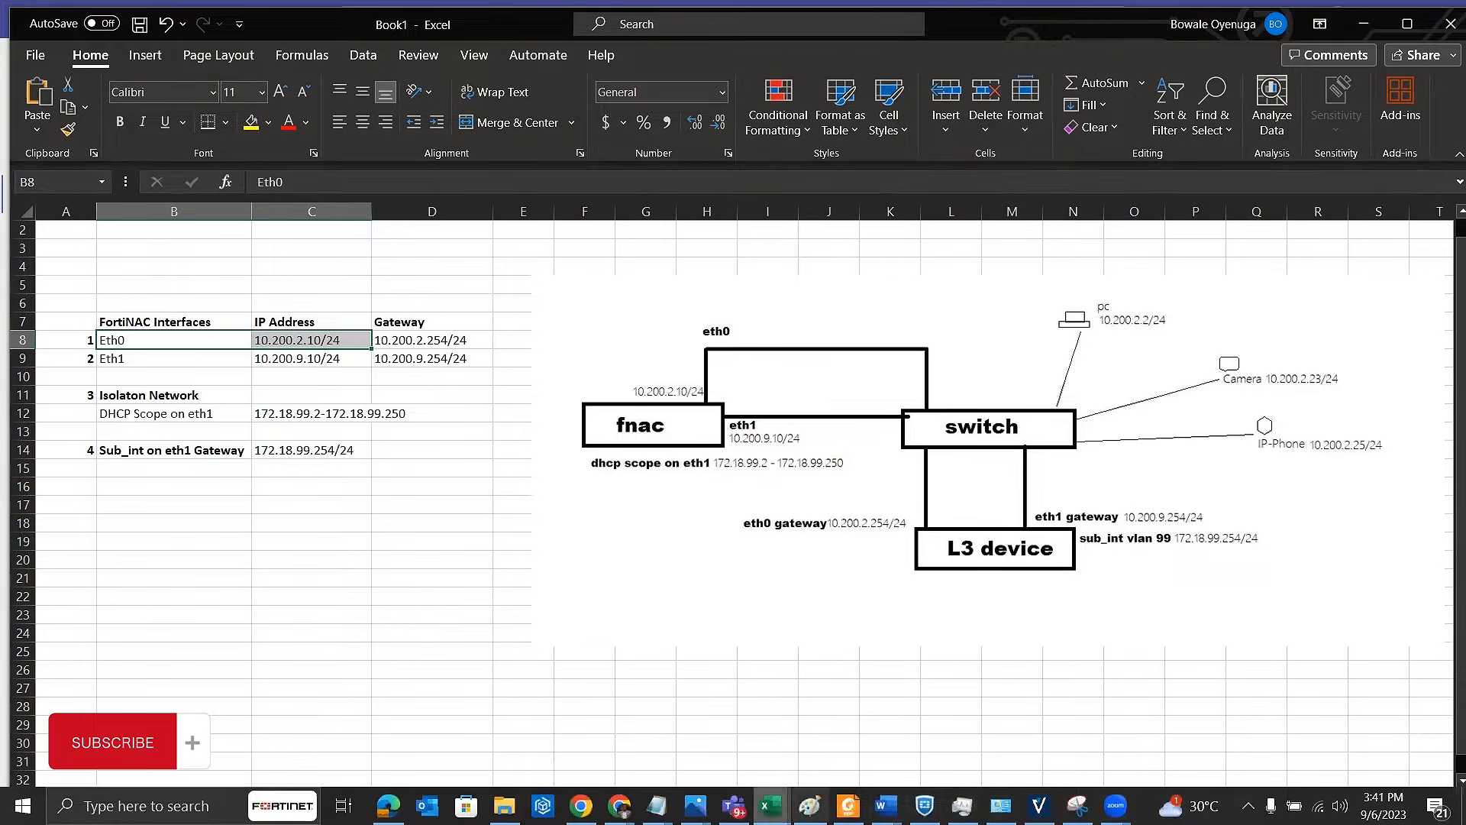
left_click(619, 806)
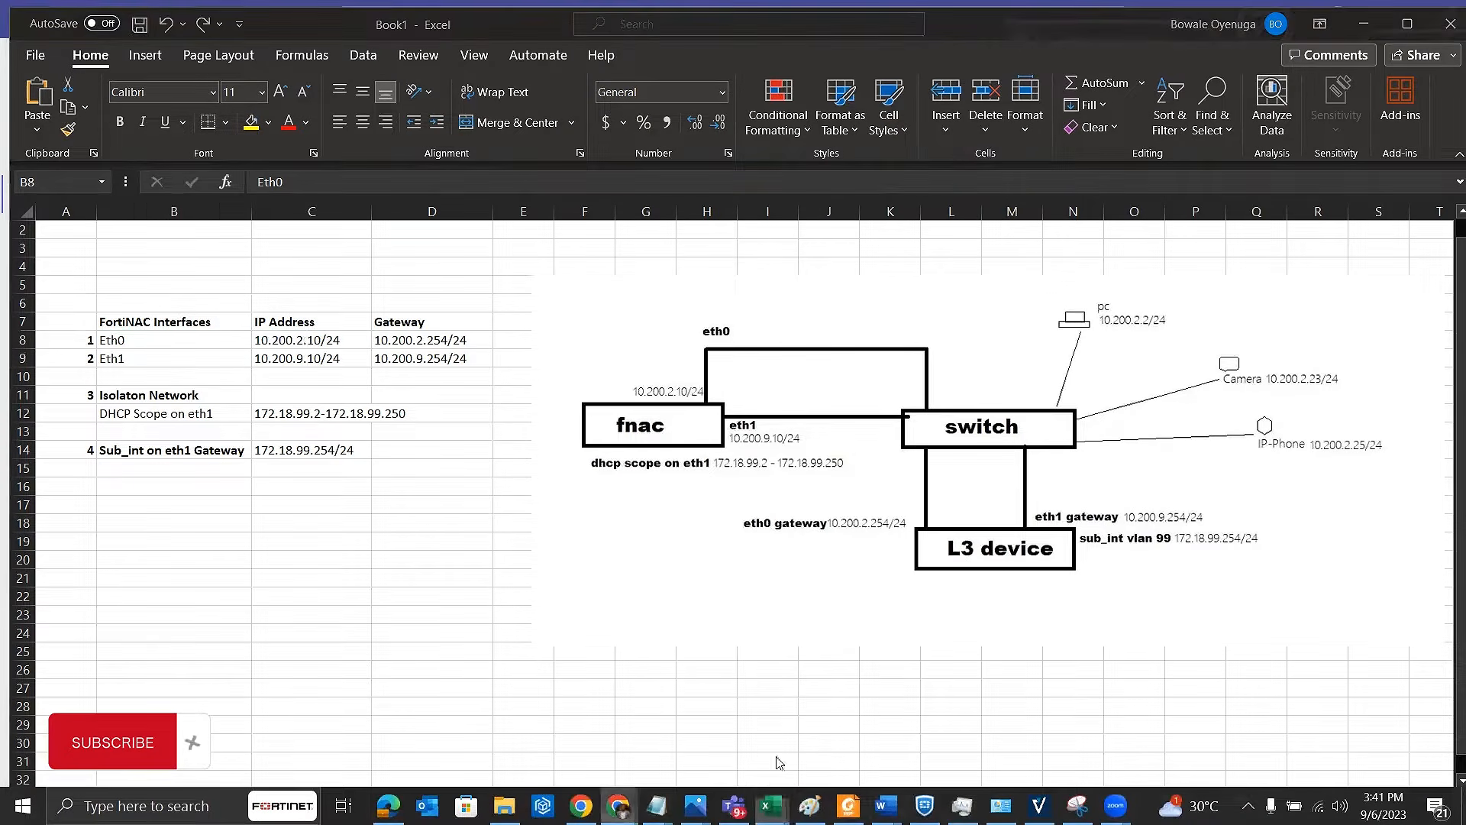
left_click(892, 727)
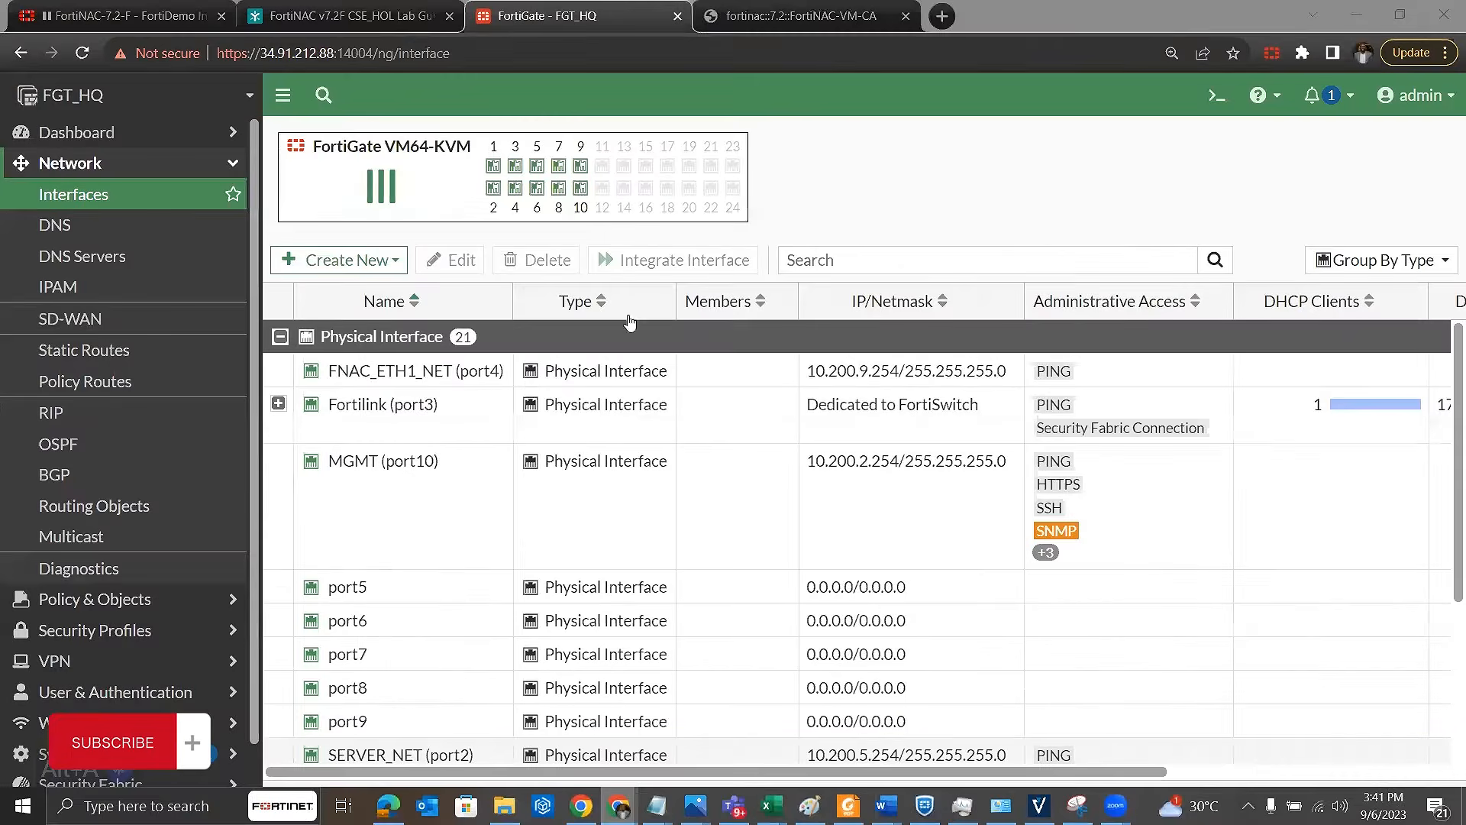
left_click(868, 21)
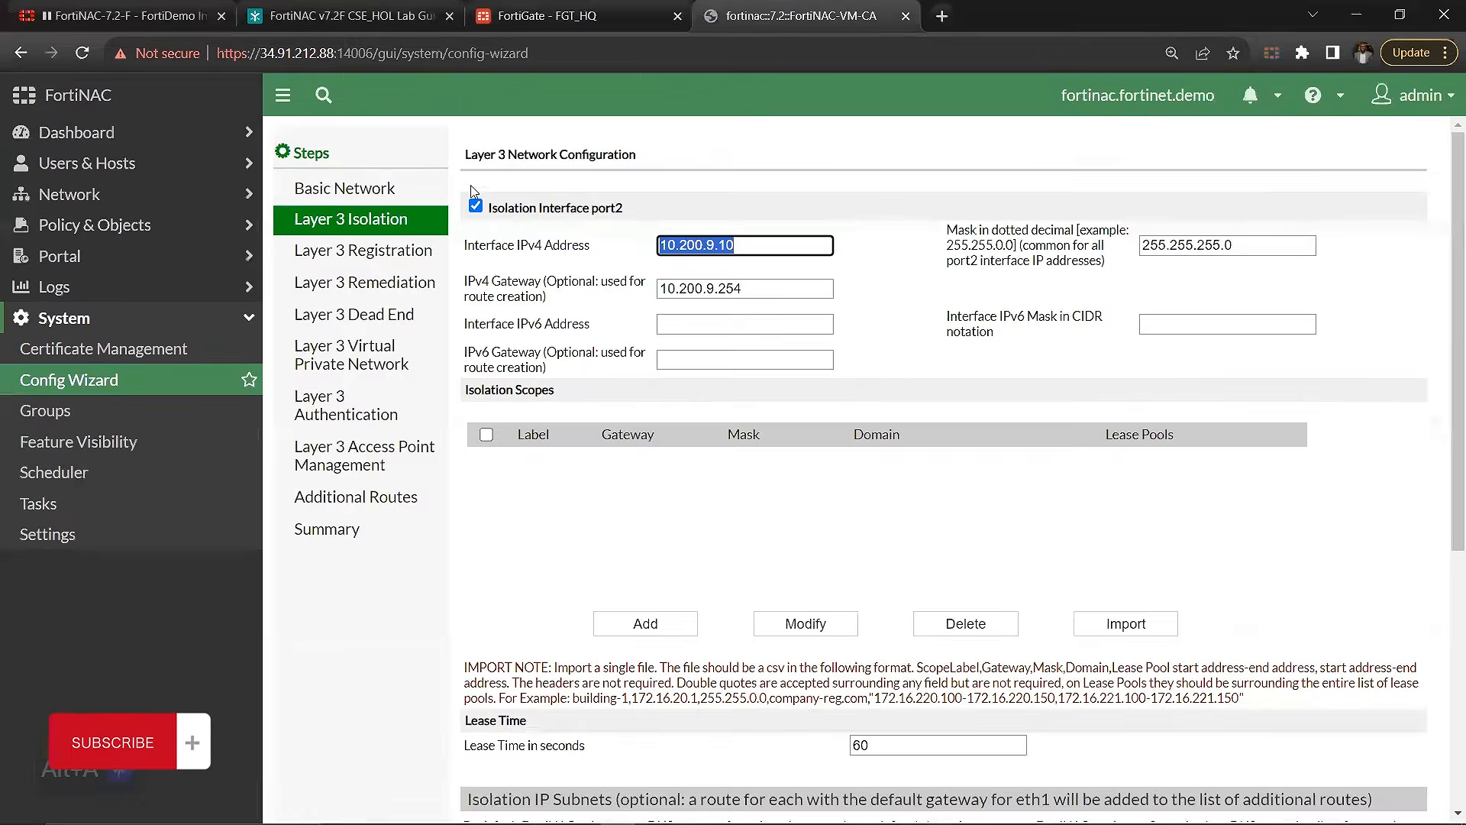
left_click(385, 190)
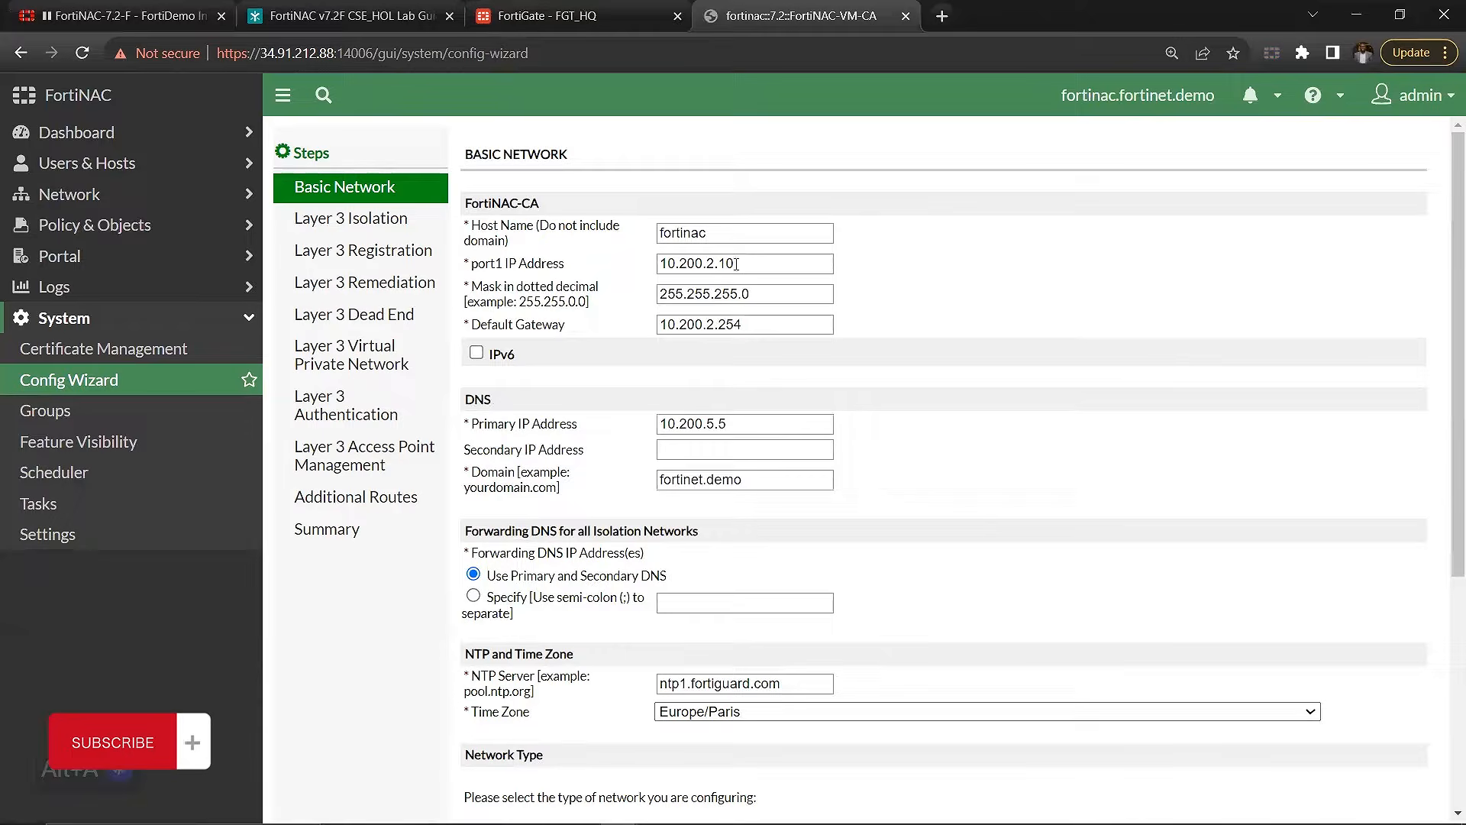
left_click_drag(736, 264, 647, 281)
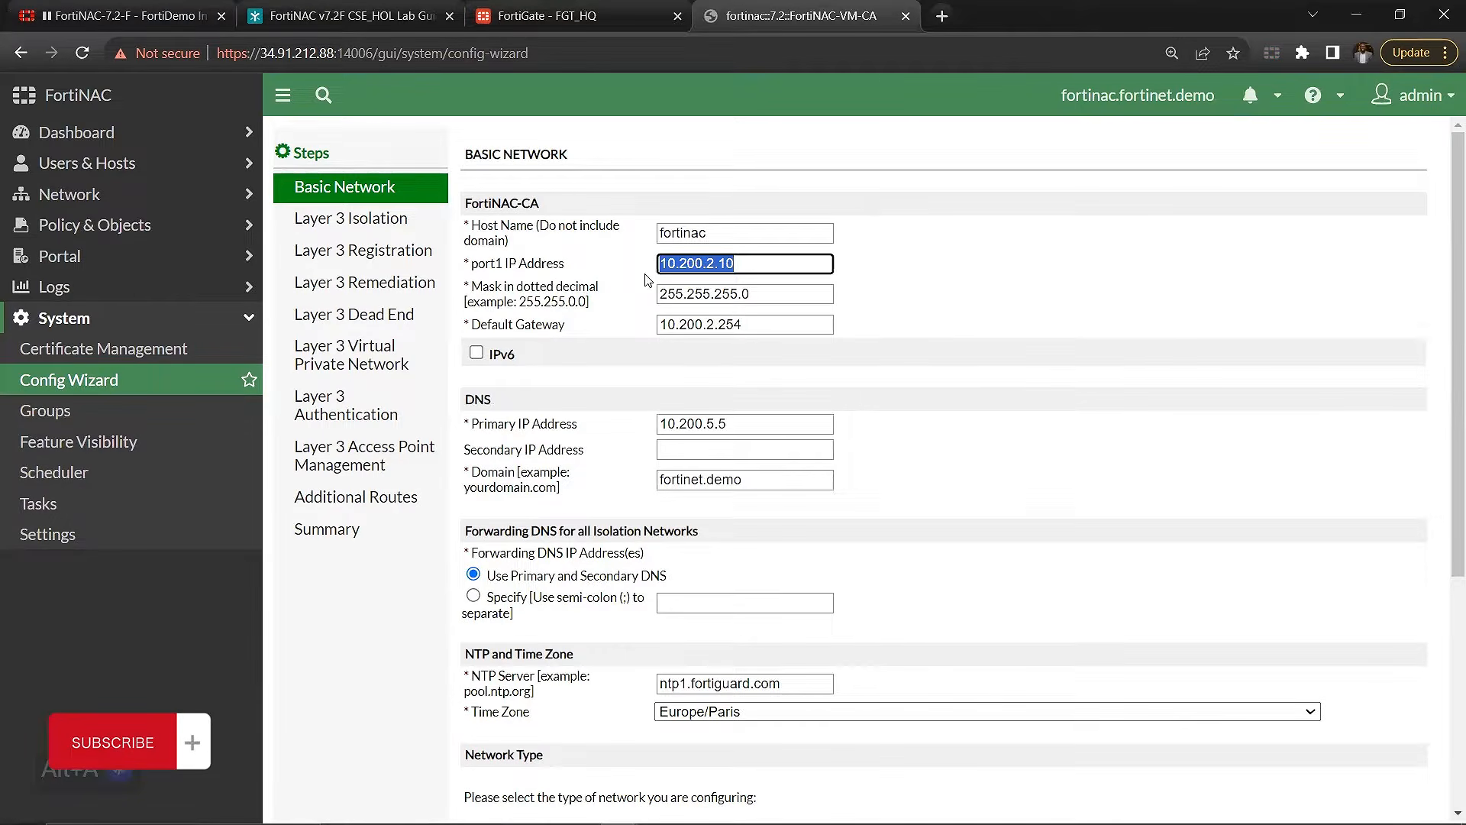
left_click(726, 266)
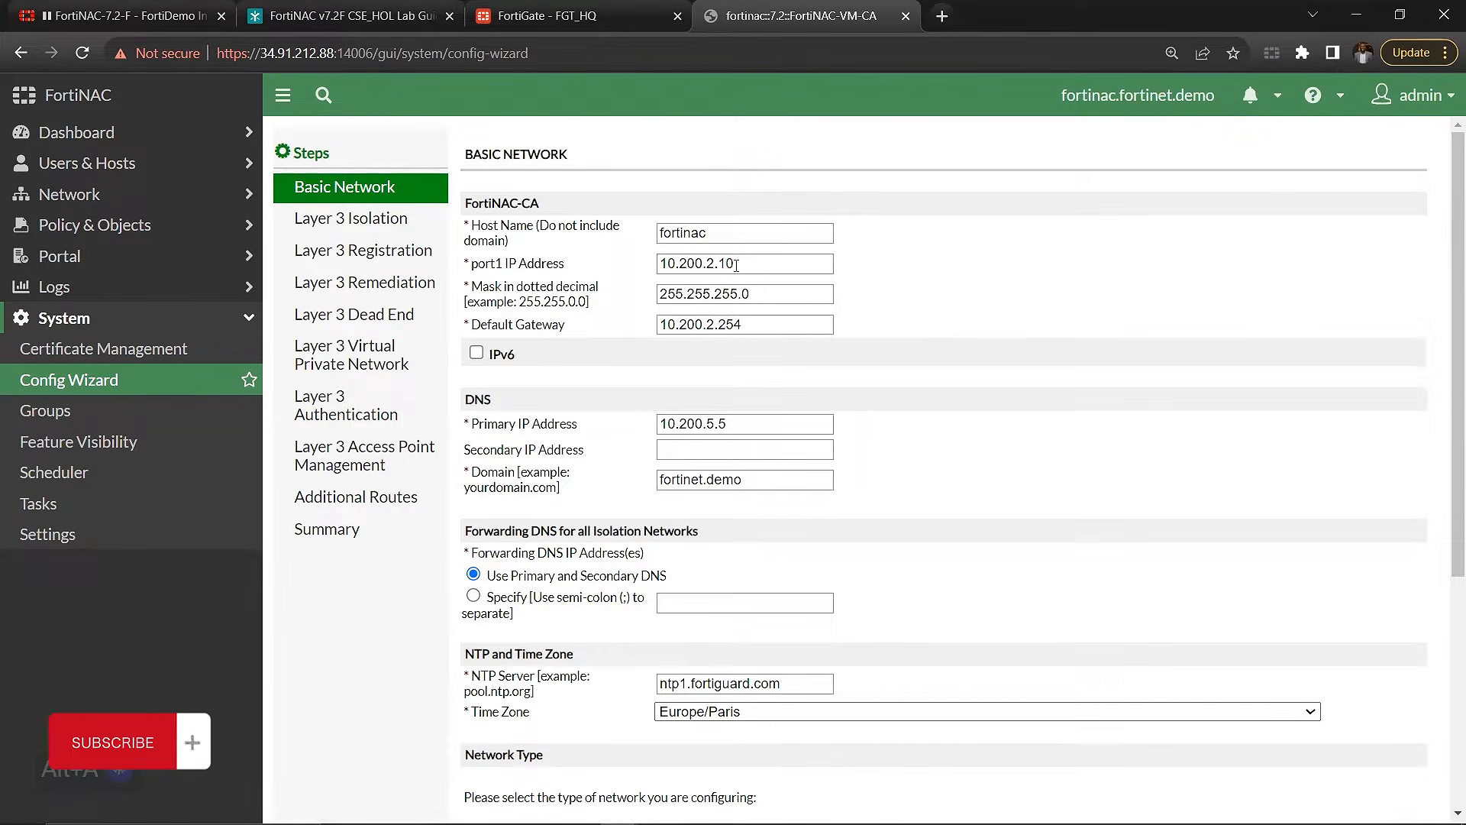
left_click(742, 265)
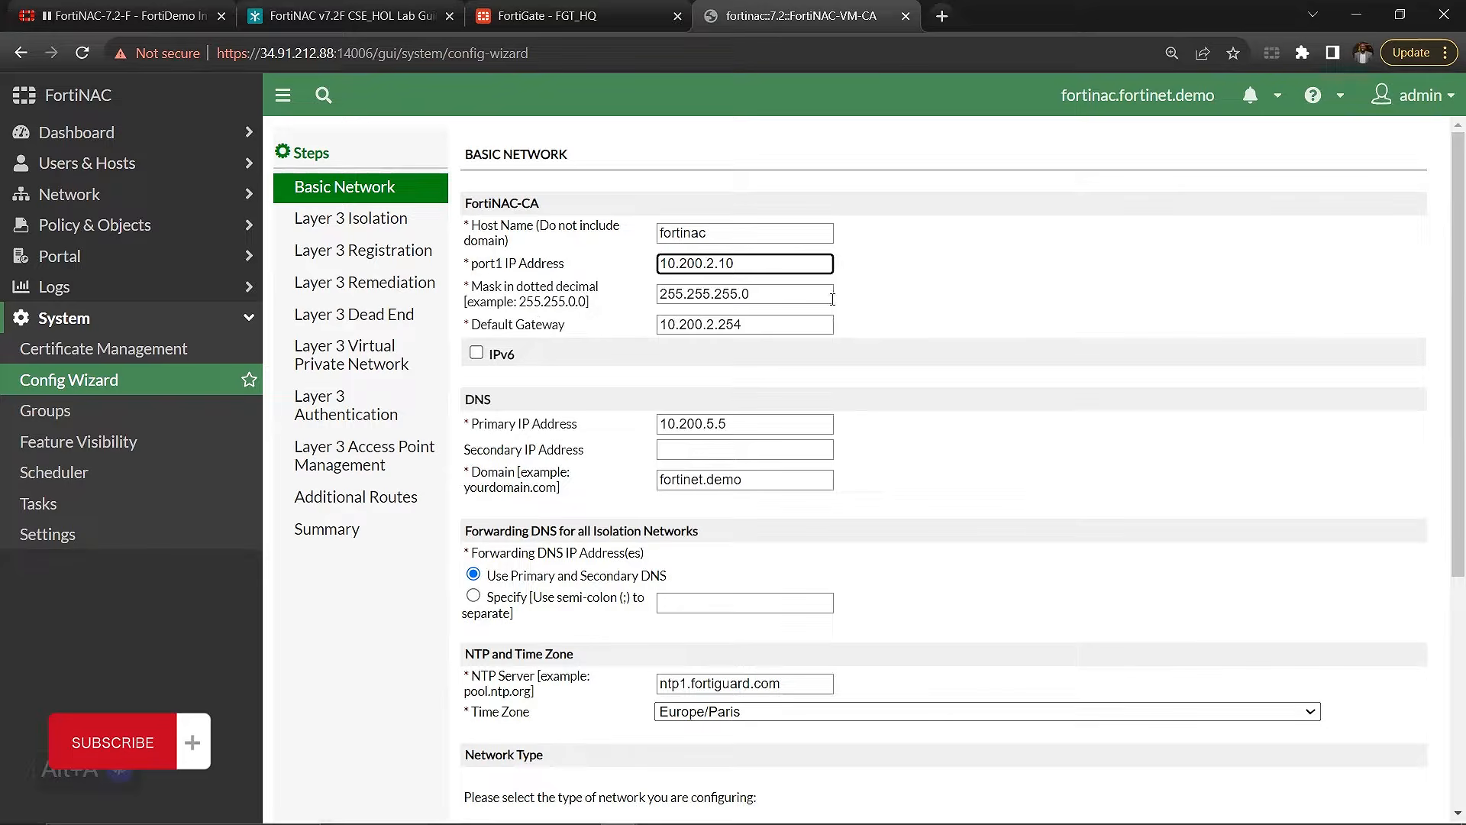
left_click_drag(765, 318, 689, 328)
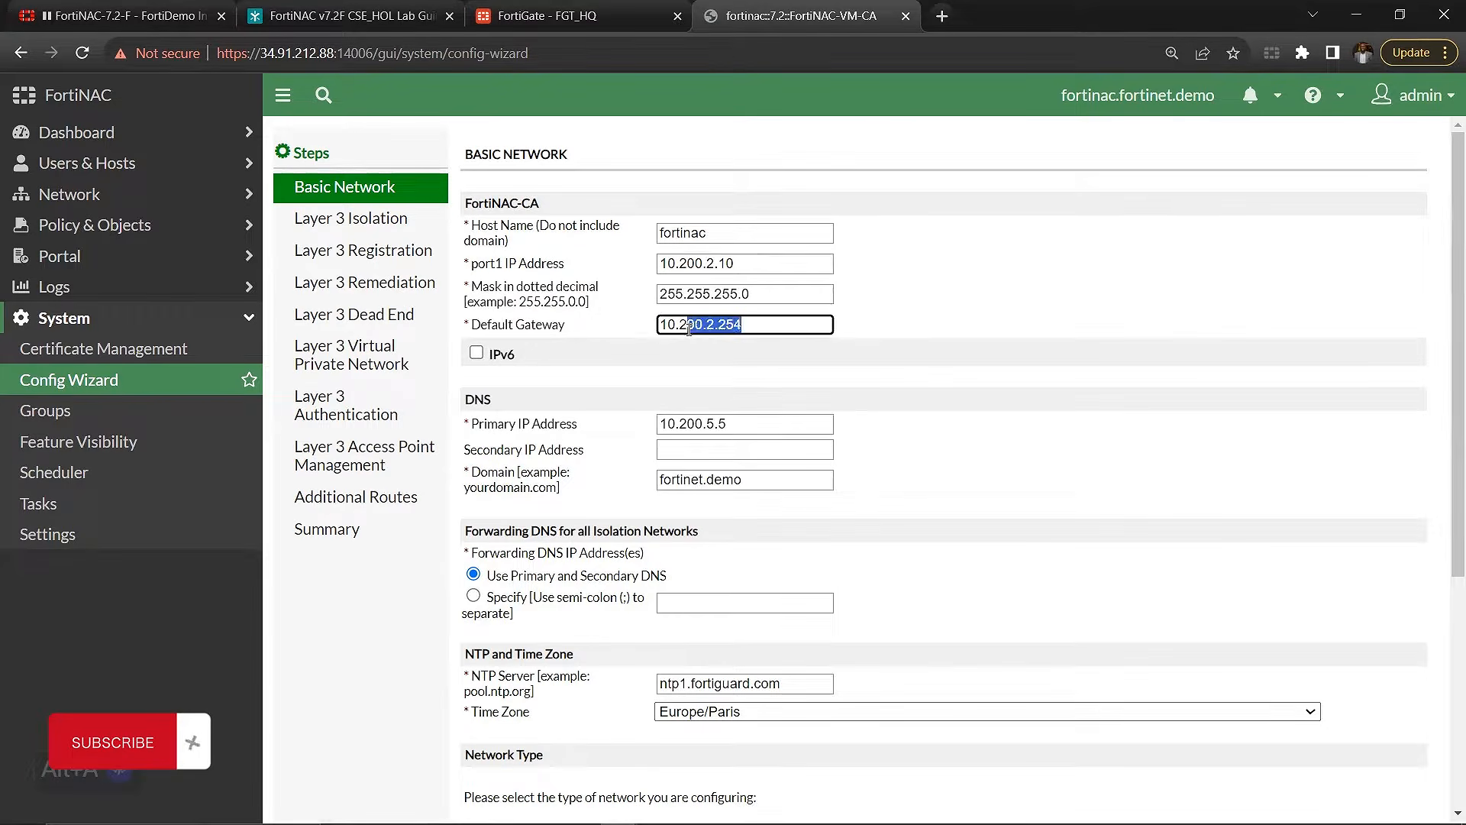
Step: Switch back to the Book1 workbook in Excel to check the Eth0 gateway in the network diagram
mouse_move(963, 820)
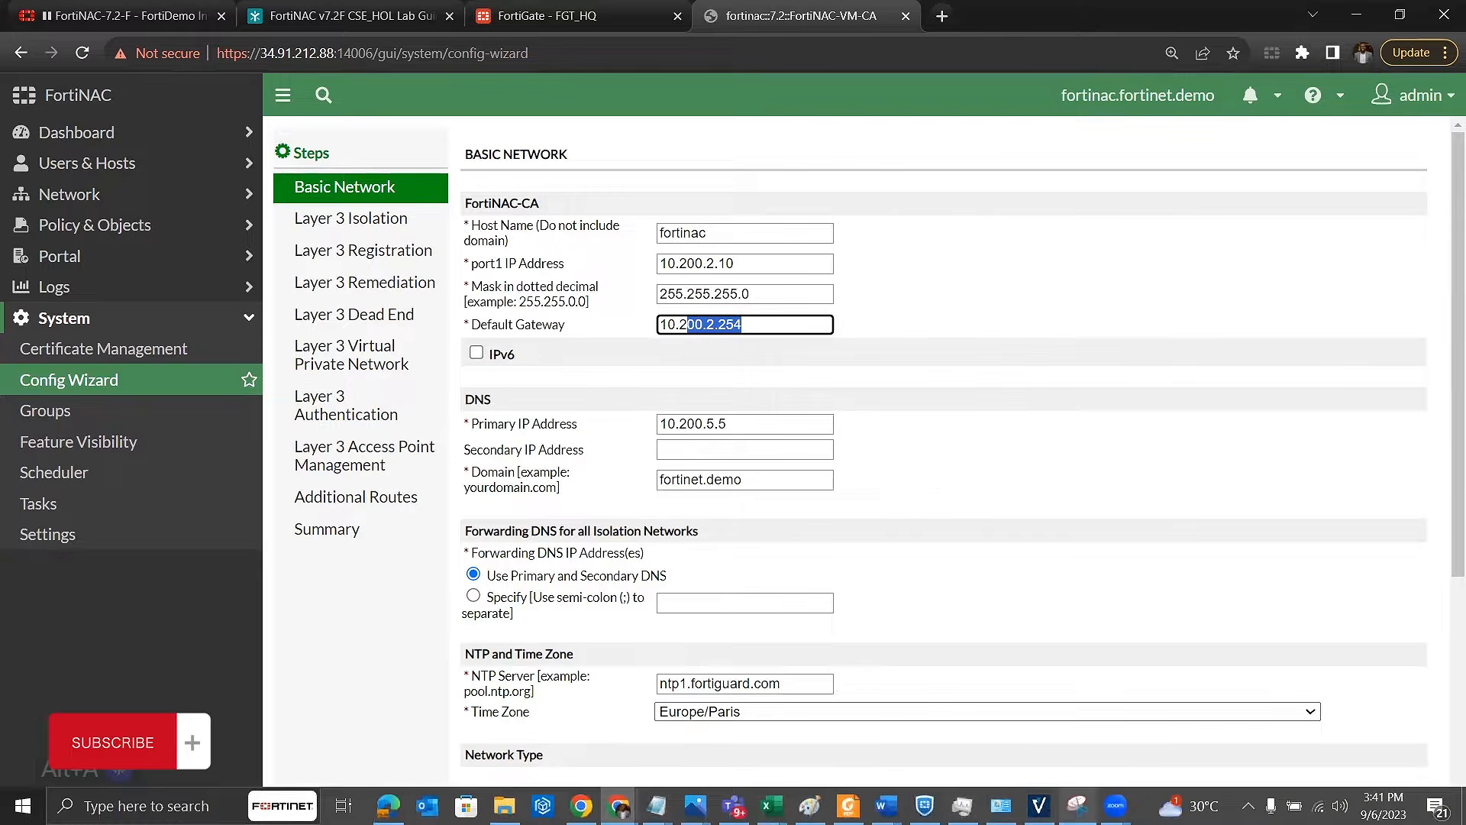
left_click(772, 806)
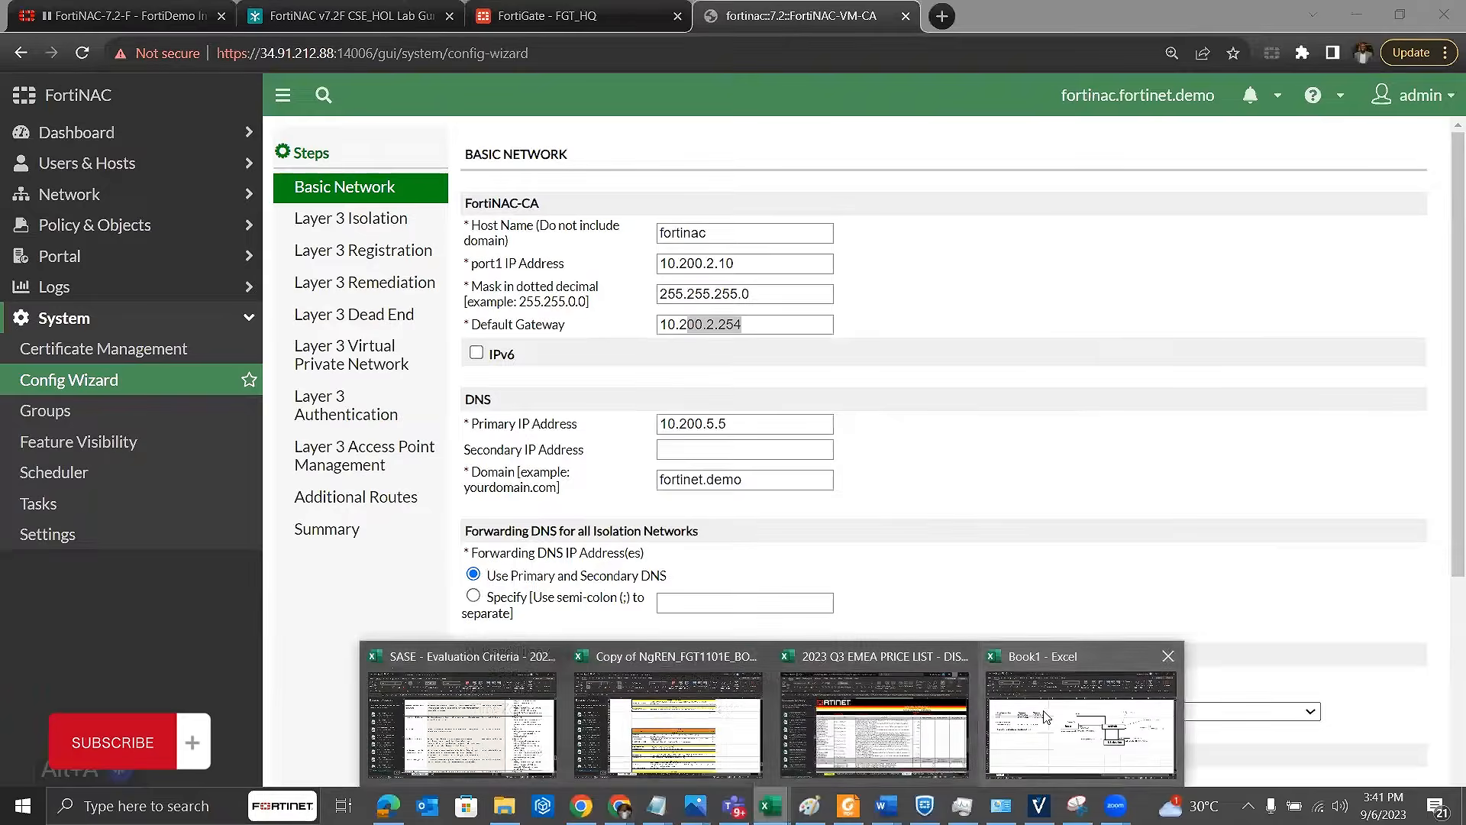
left_click(1047, 714)
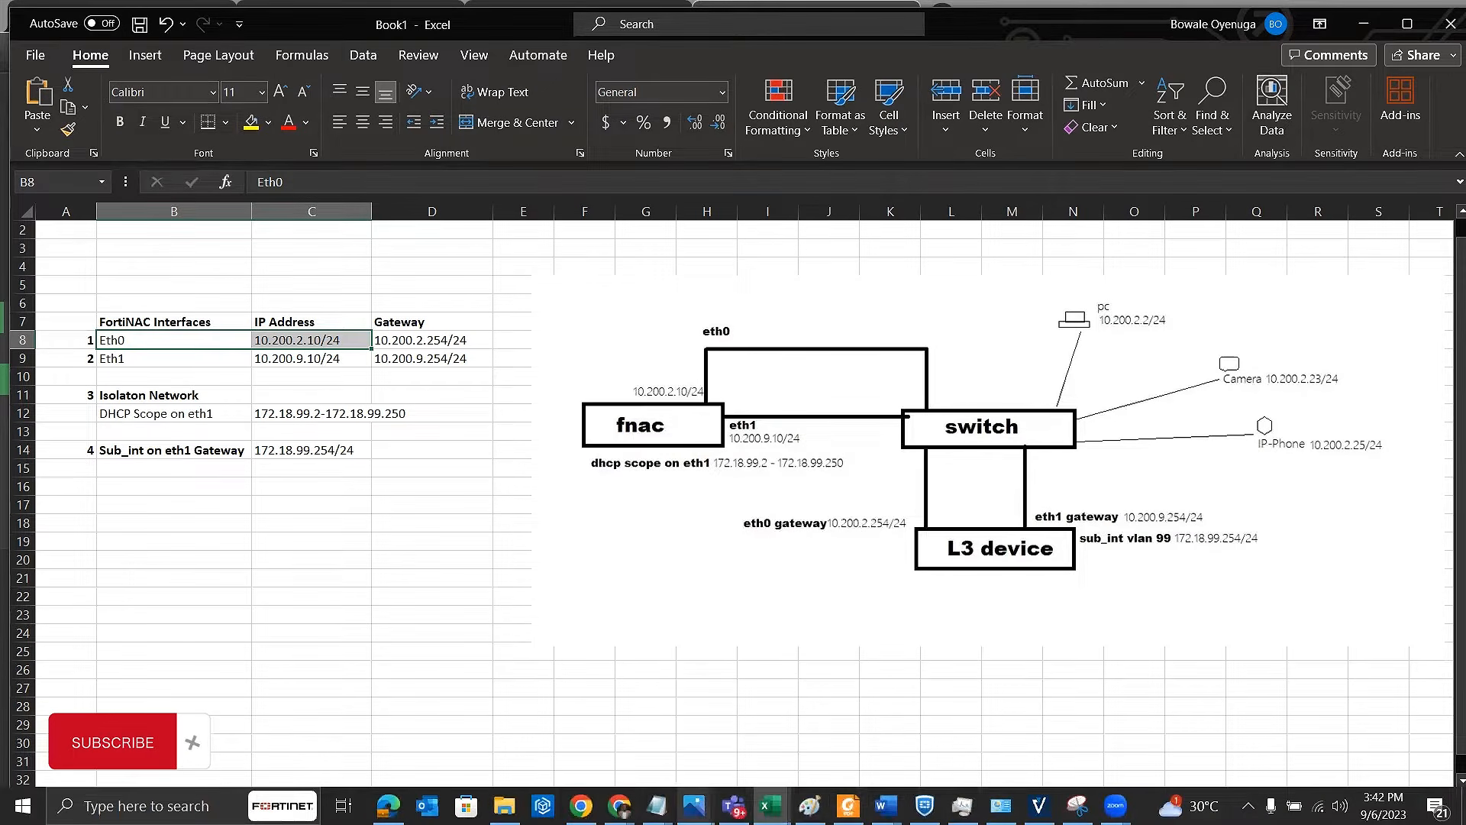
Step: Return to the FortiGate interfaces list in the browser and select the MGMT (port10) interface to check its IP address
left_click(618, 806)
left_click(947, 718)
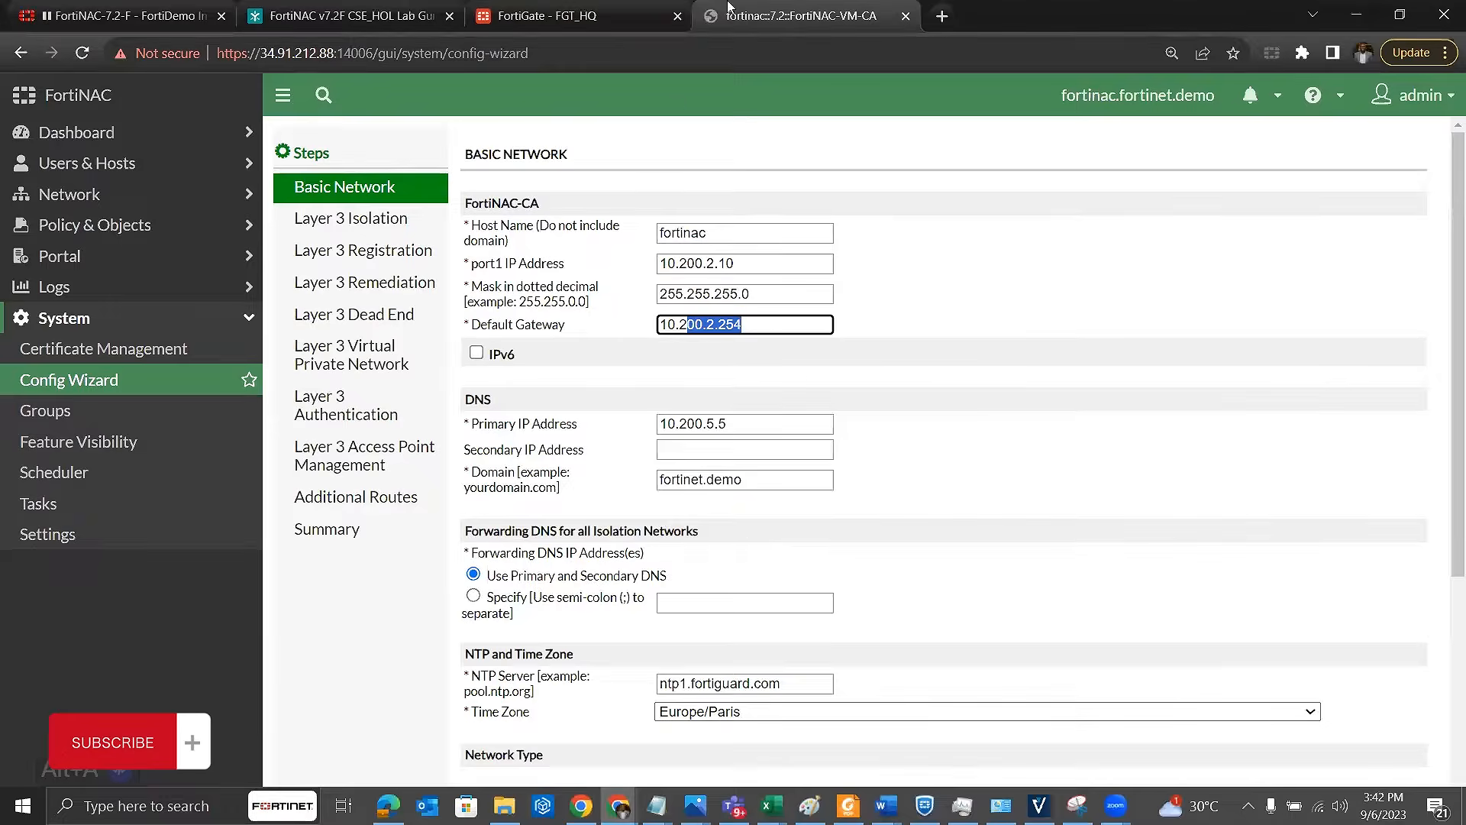
left_click(547, 16)
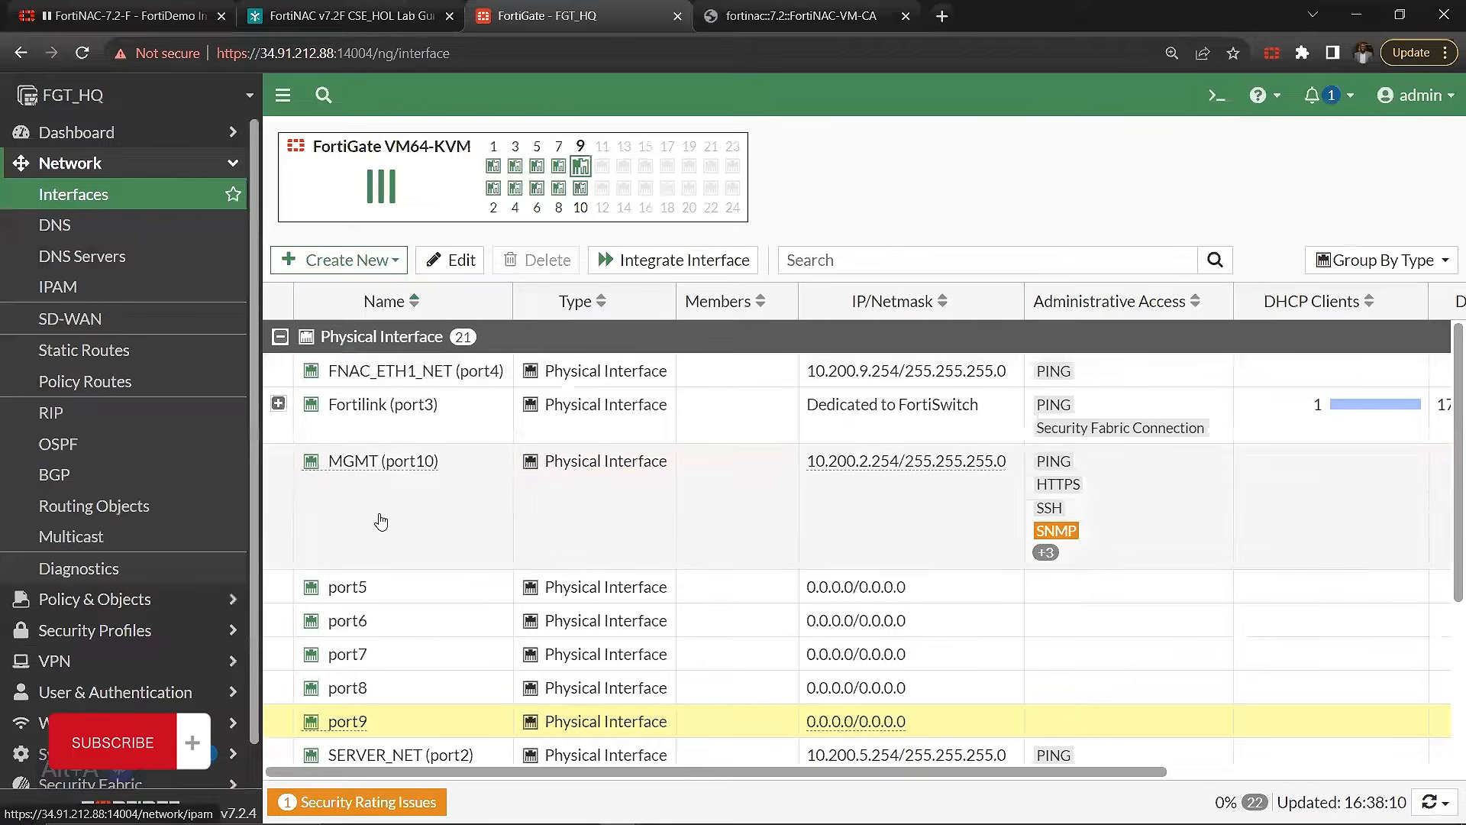
left_click(834, 469)
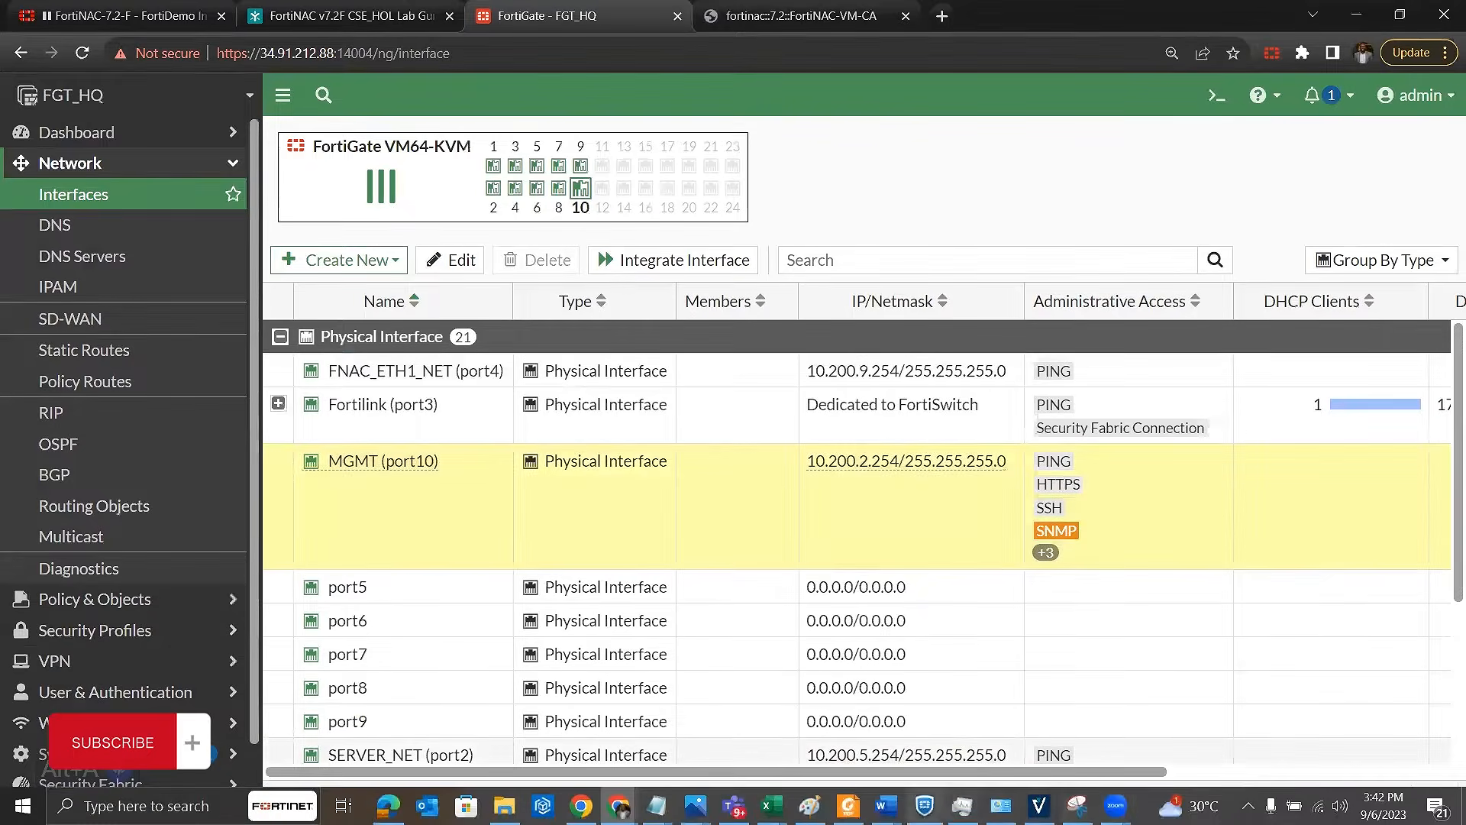
Step: Switch to the Book1 workbook in Excel and select the Eth1 IP address
mouse_move(771, 805)
left_click(1061, 703)
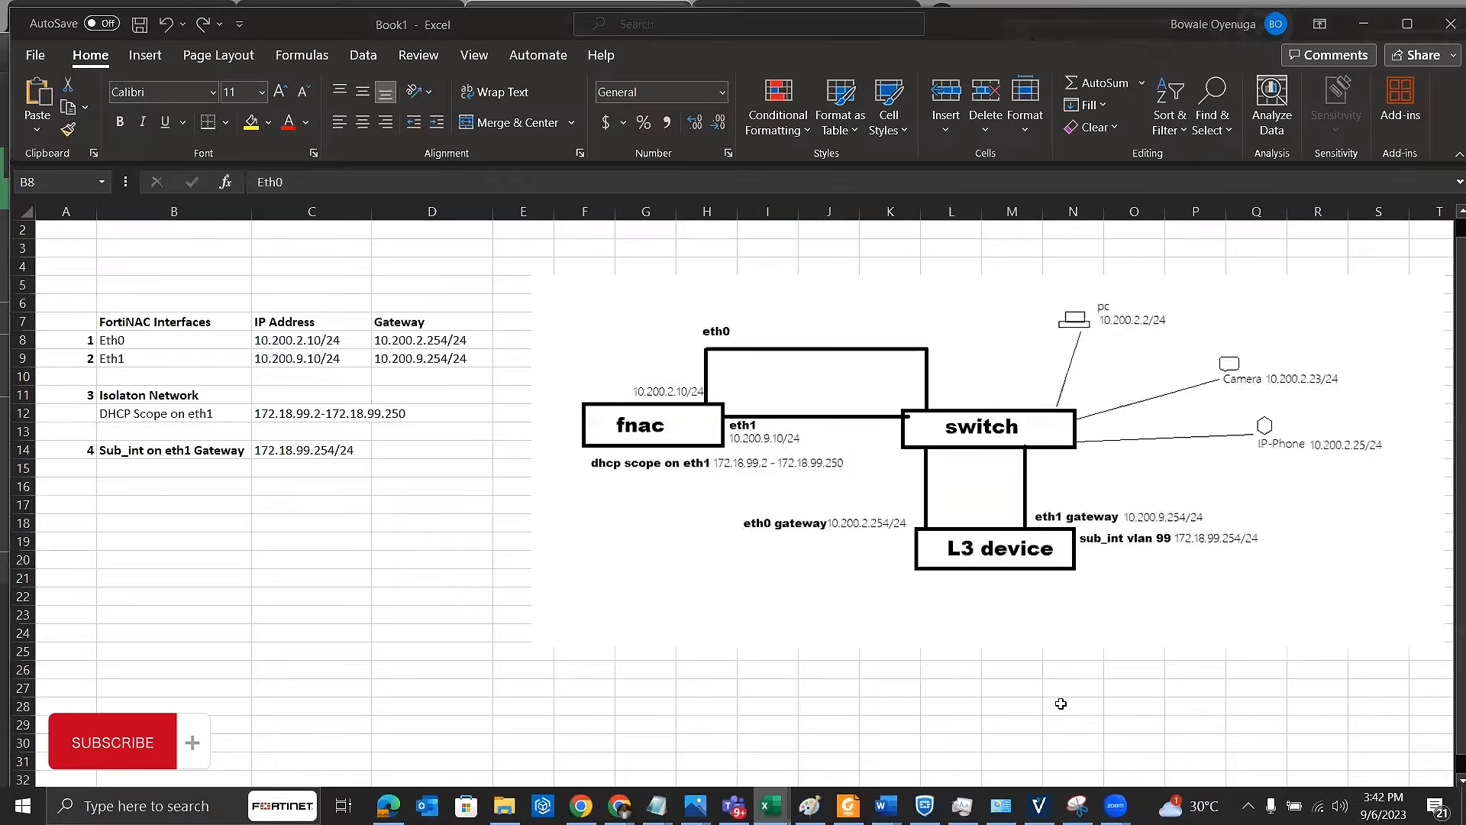
left_click(264, 364)
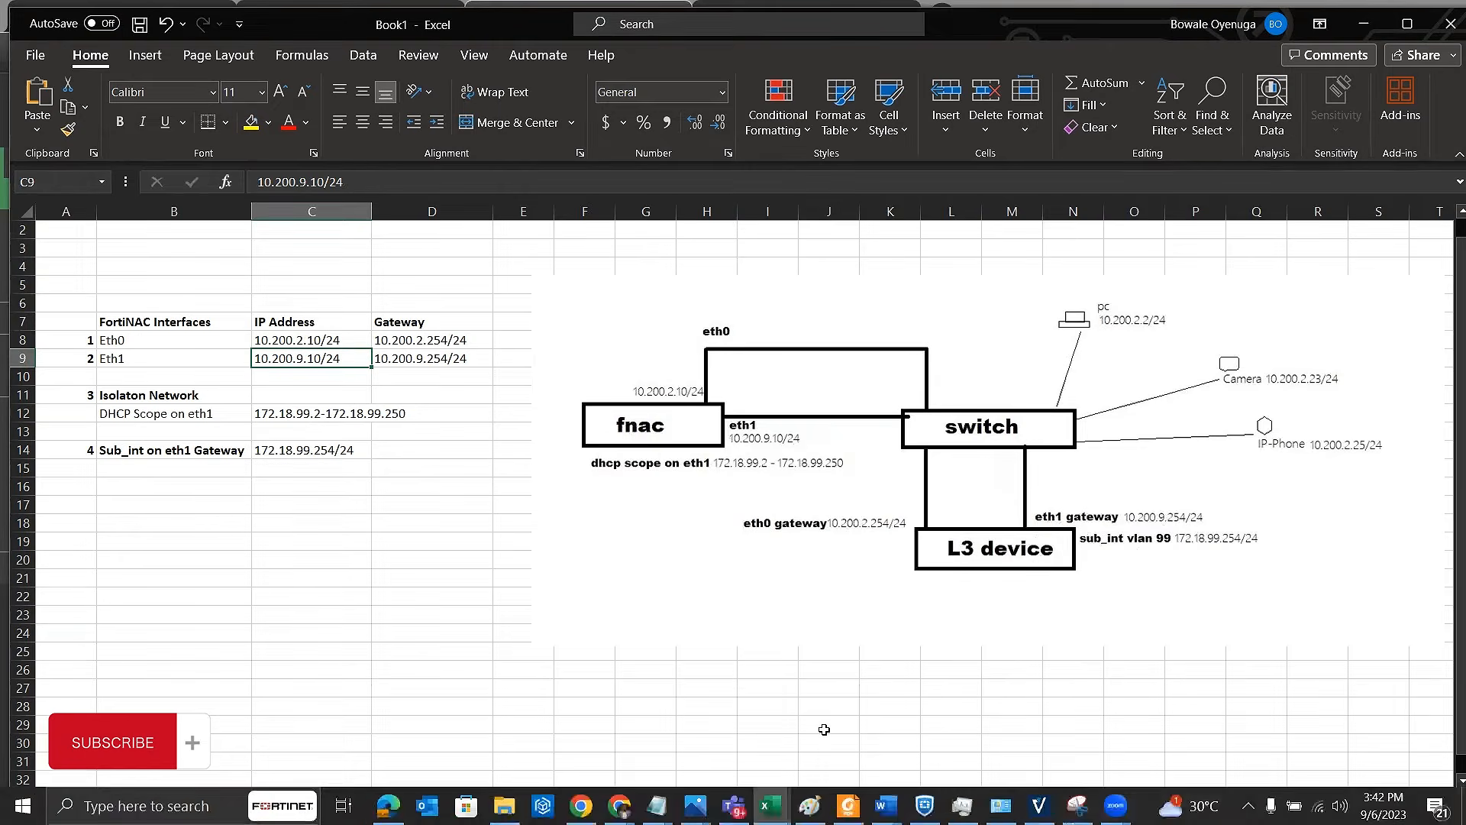
Step: Return to the FortiGate interfaces list in the browser and select the FNAC_ETH1_NET (port4) interface to check its details
mouse_move(964, 822)
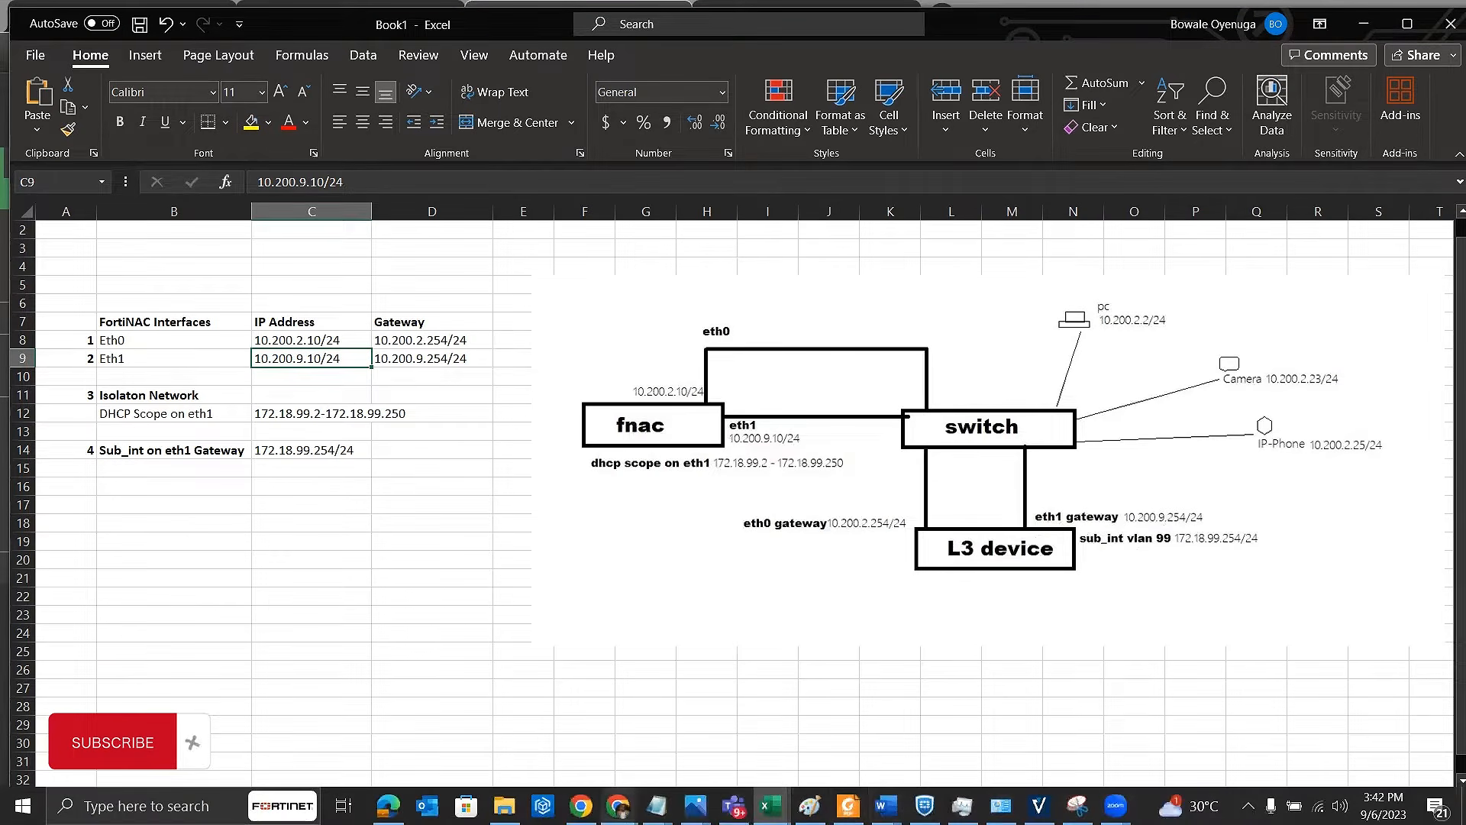
left_click(619, 806)
left_click(924, 726)
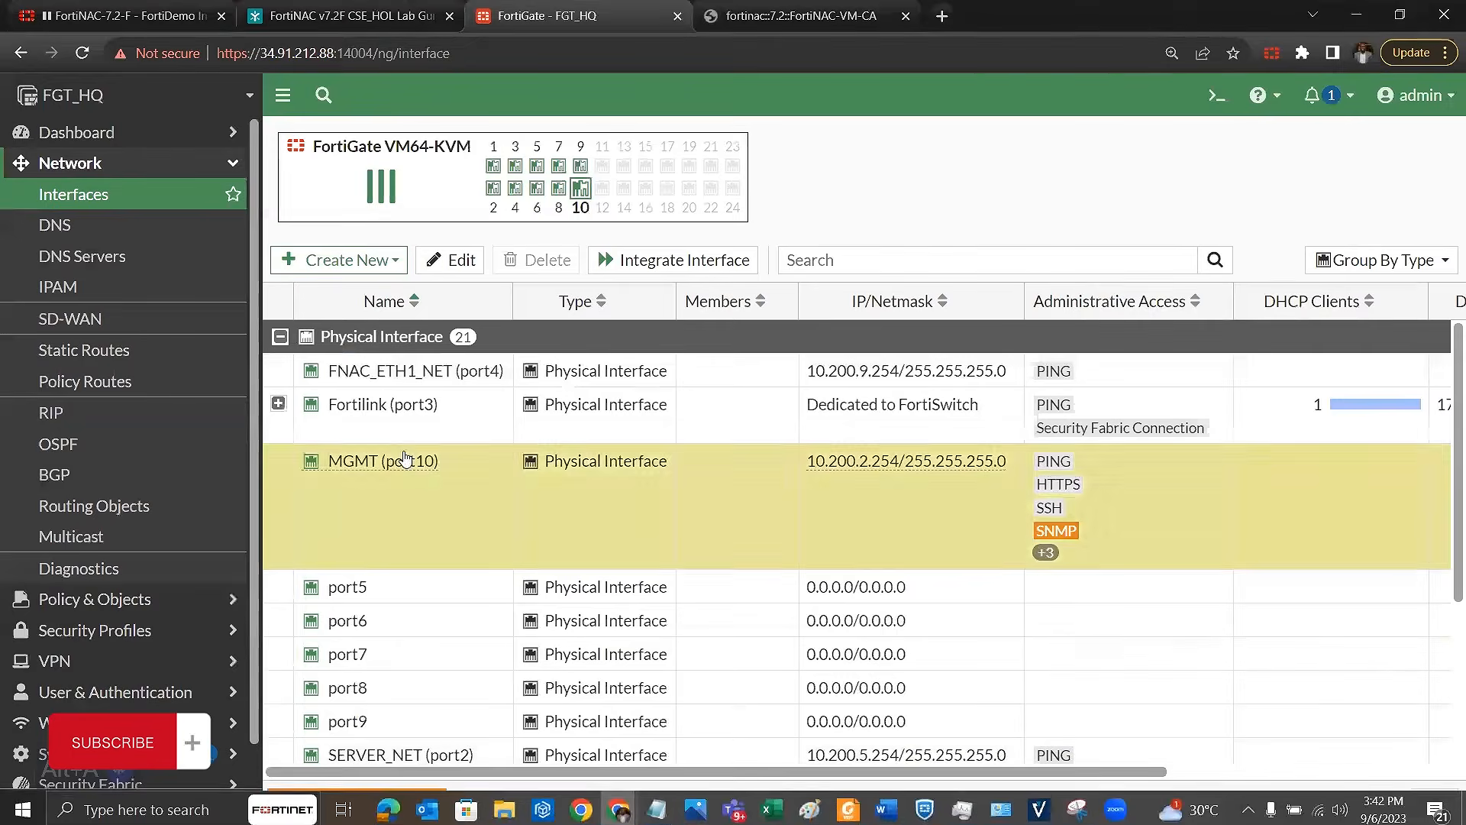
left_click(324, 382)
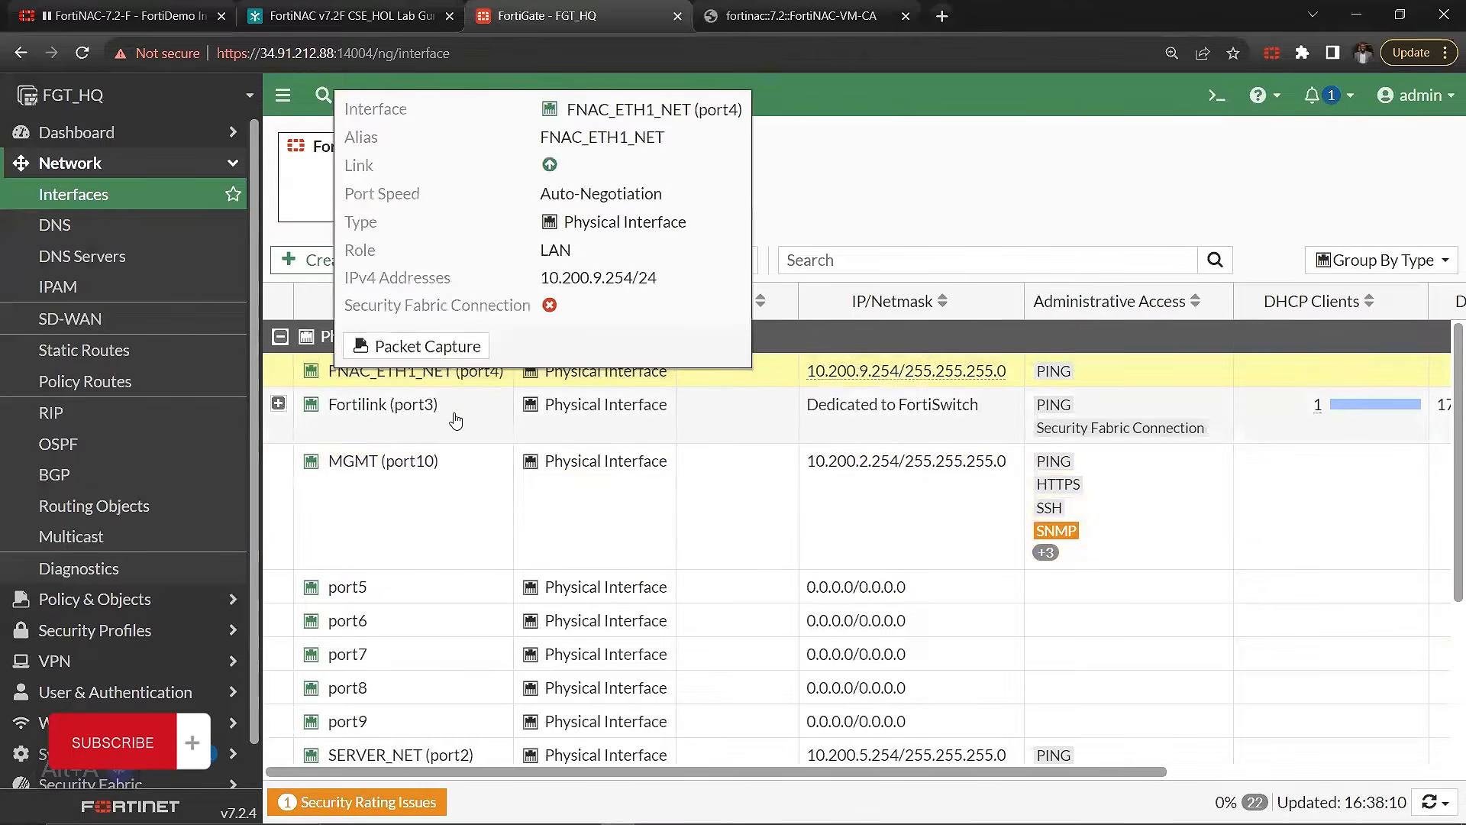
Step: Open Layer 3 Isolation in the FortiNAC Config Wizard and check the port2 IPv4 address, gateway and mask
key("ctrl+Tab")
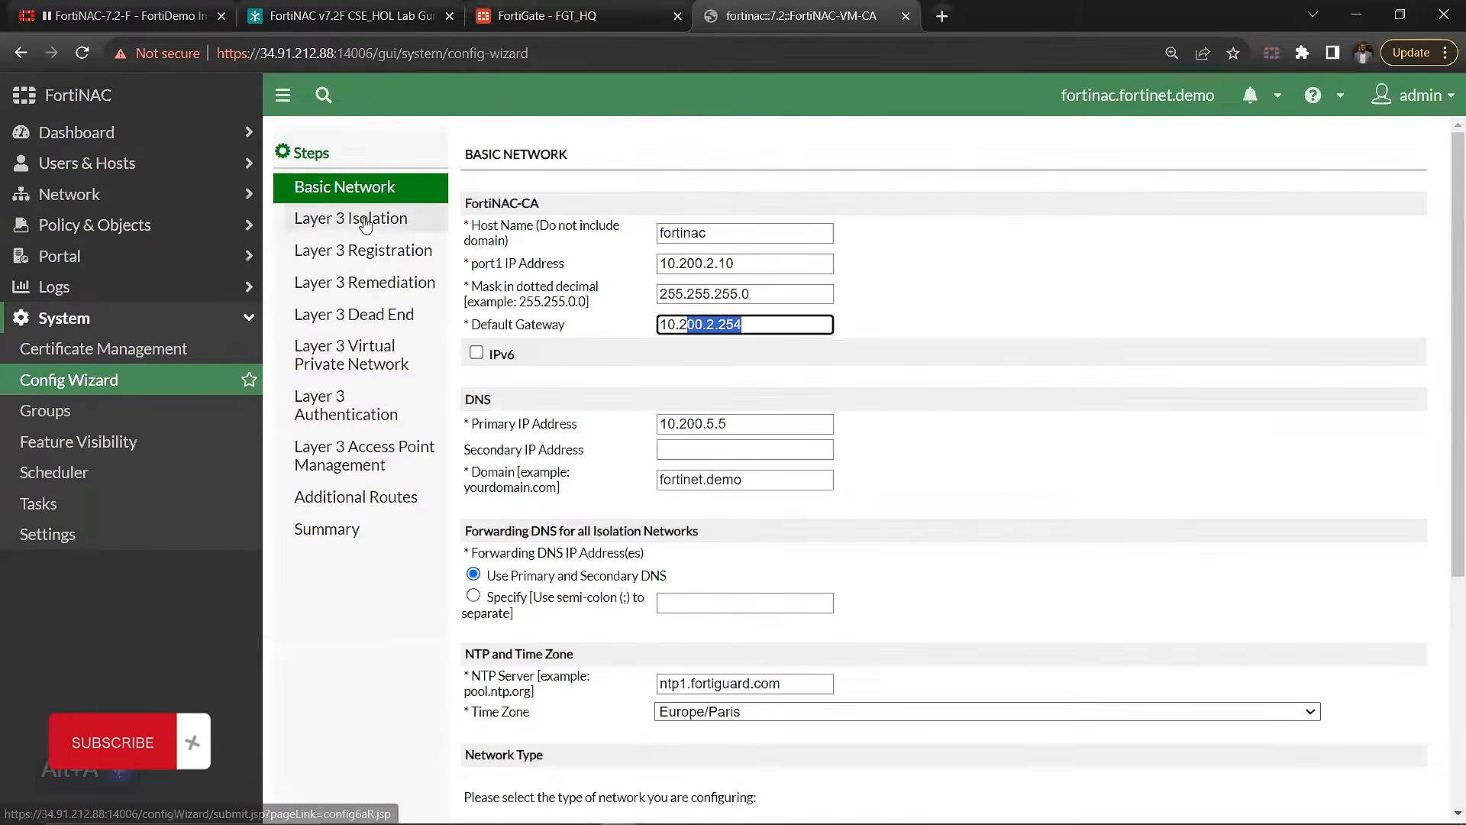
left_click(331, 222)
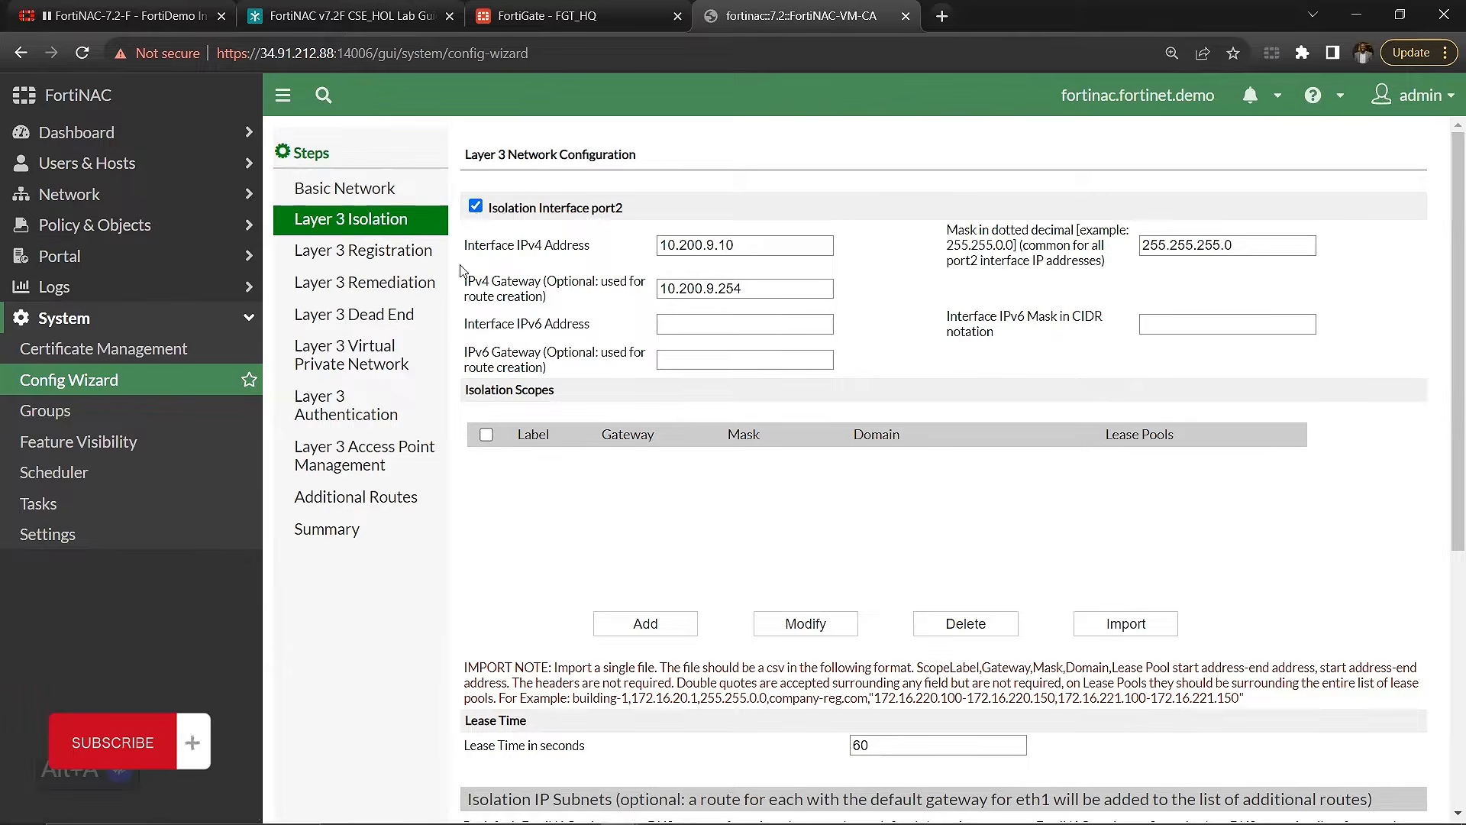
left_click(664, 247)
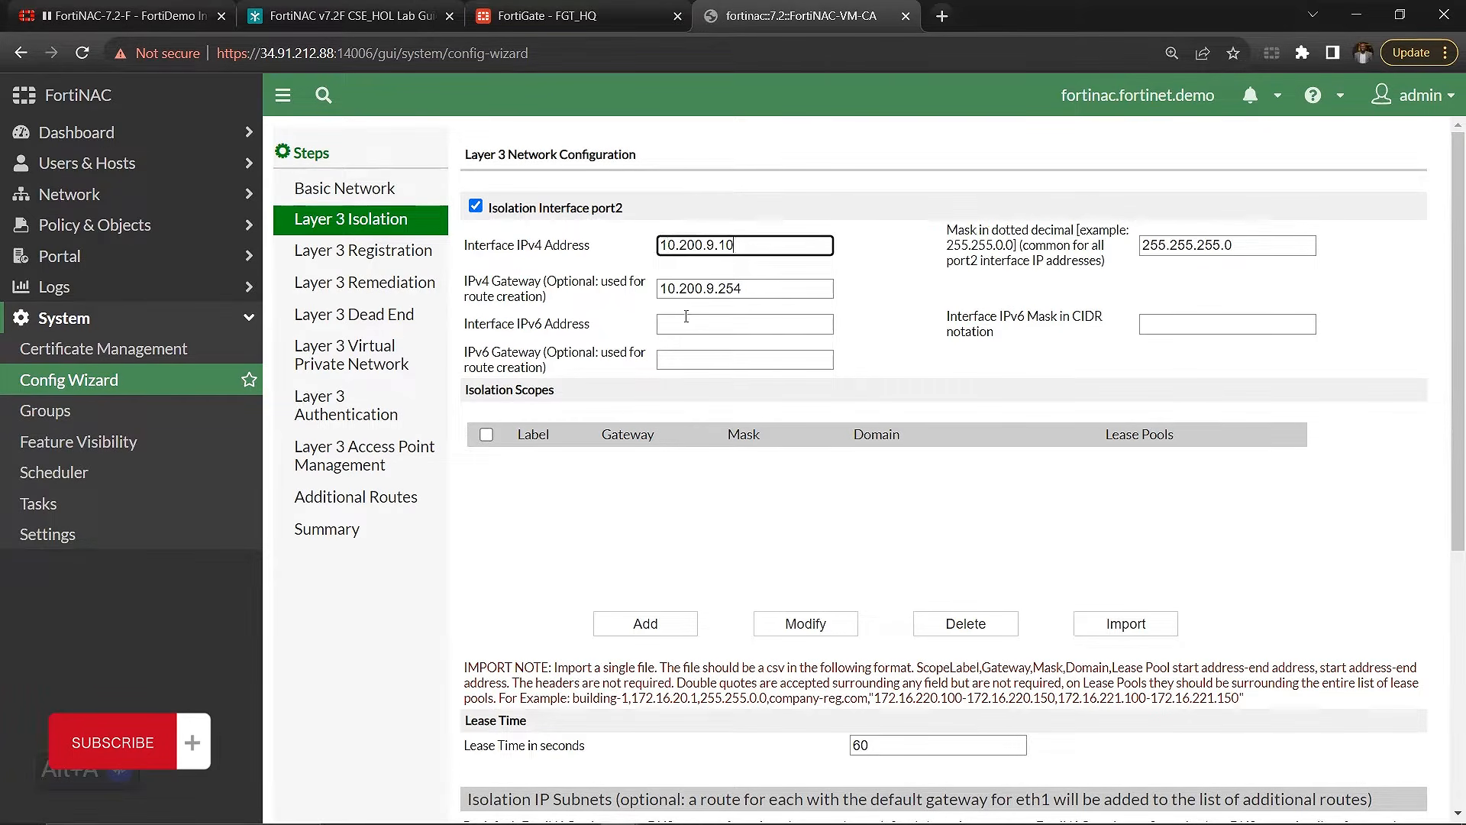
left_click_drag(756, 288, 679, 290)
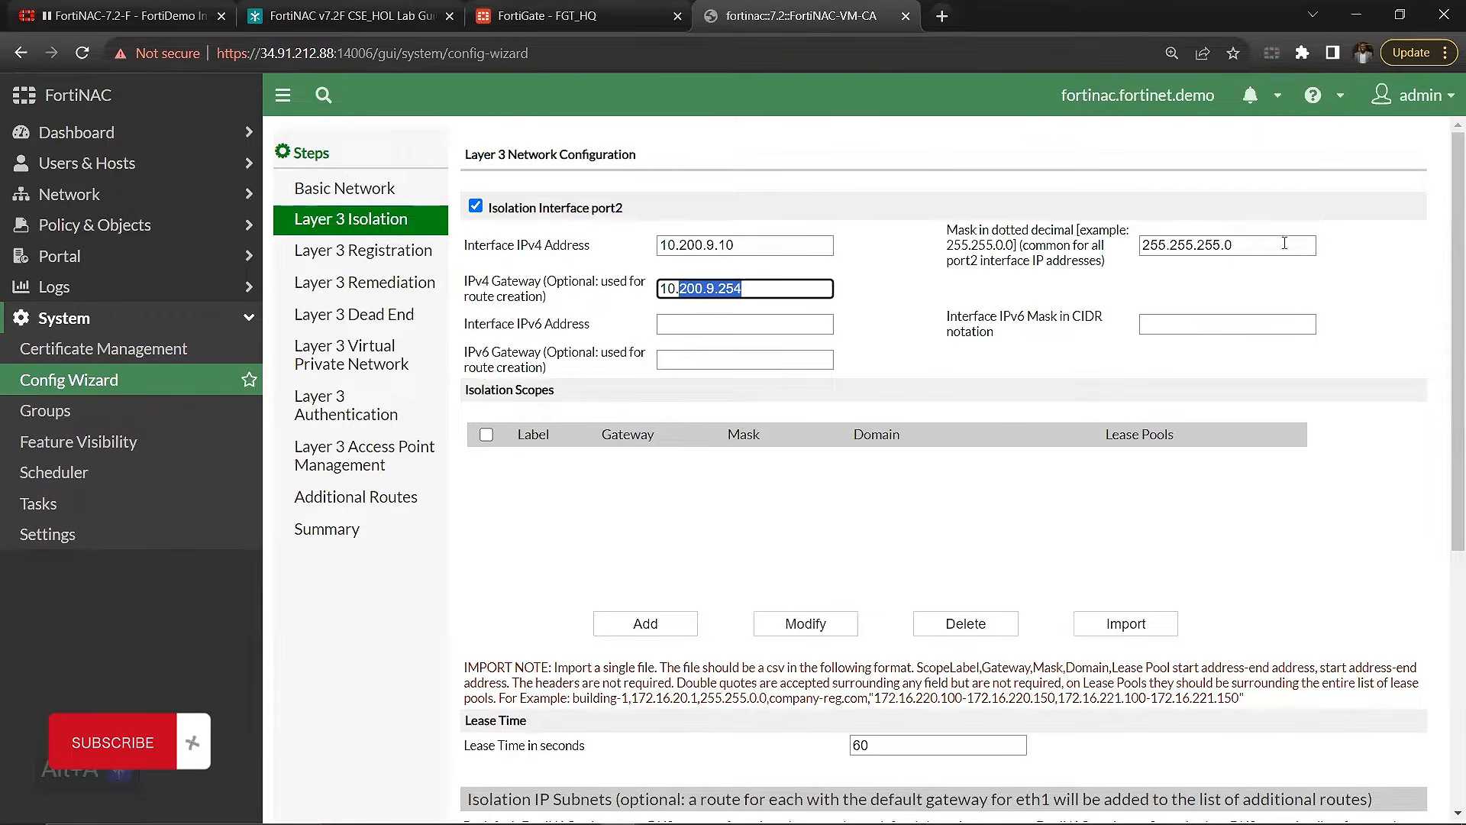
left_click_drag(1285, 243, 1107, 277)
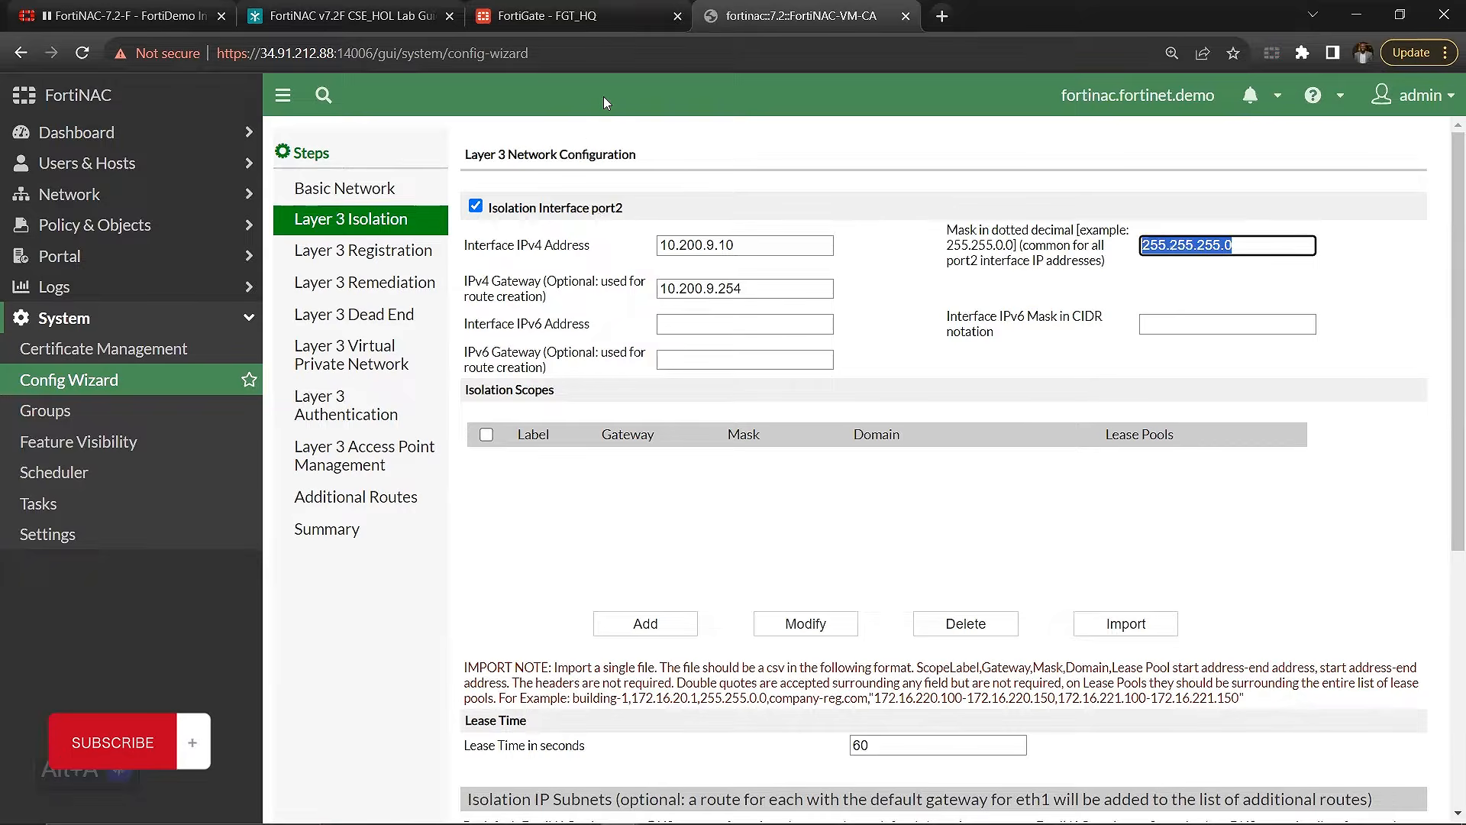
Step: Check the FNAC_ETH1_NET (port4) address in the FortiGate interfaces list and compare it with the Eth1 gateway in the Book1 workbook in Excel
left_click(578, 8)
mouse_move(482, 363)
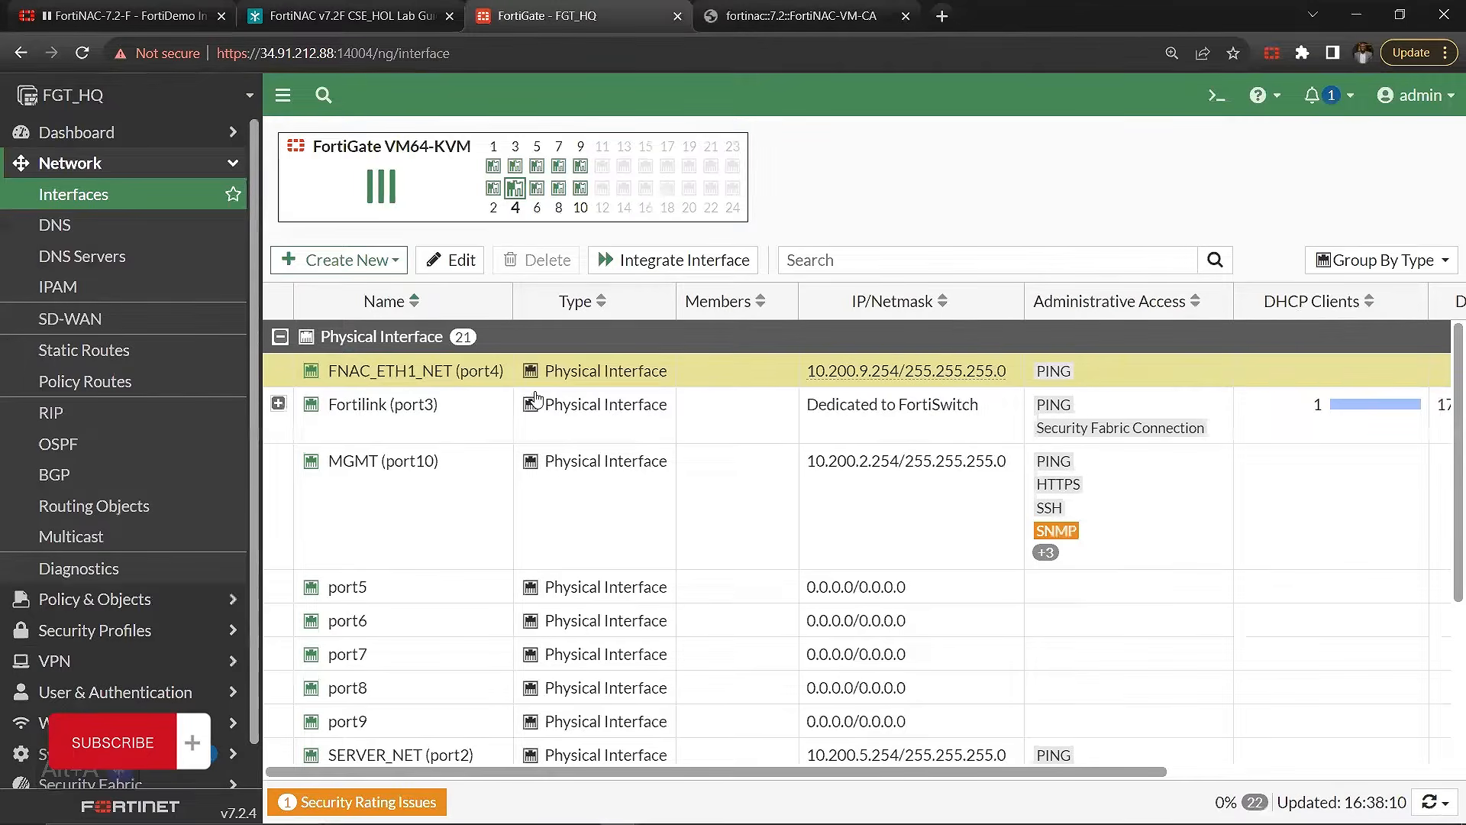
mouse_move(382, 372)
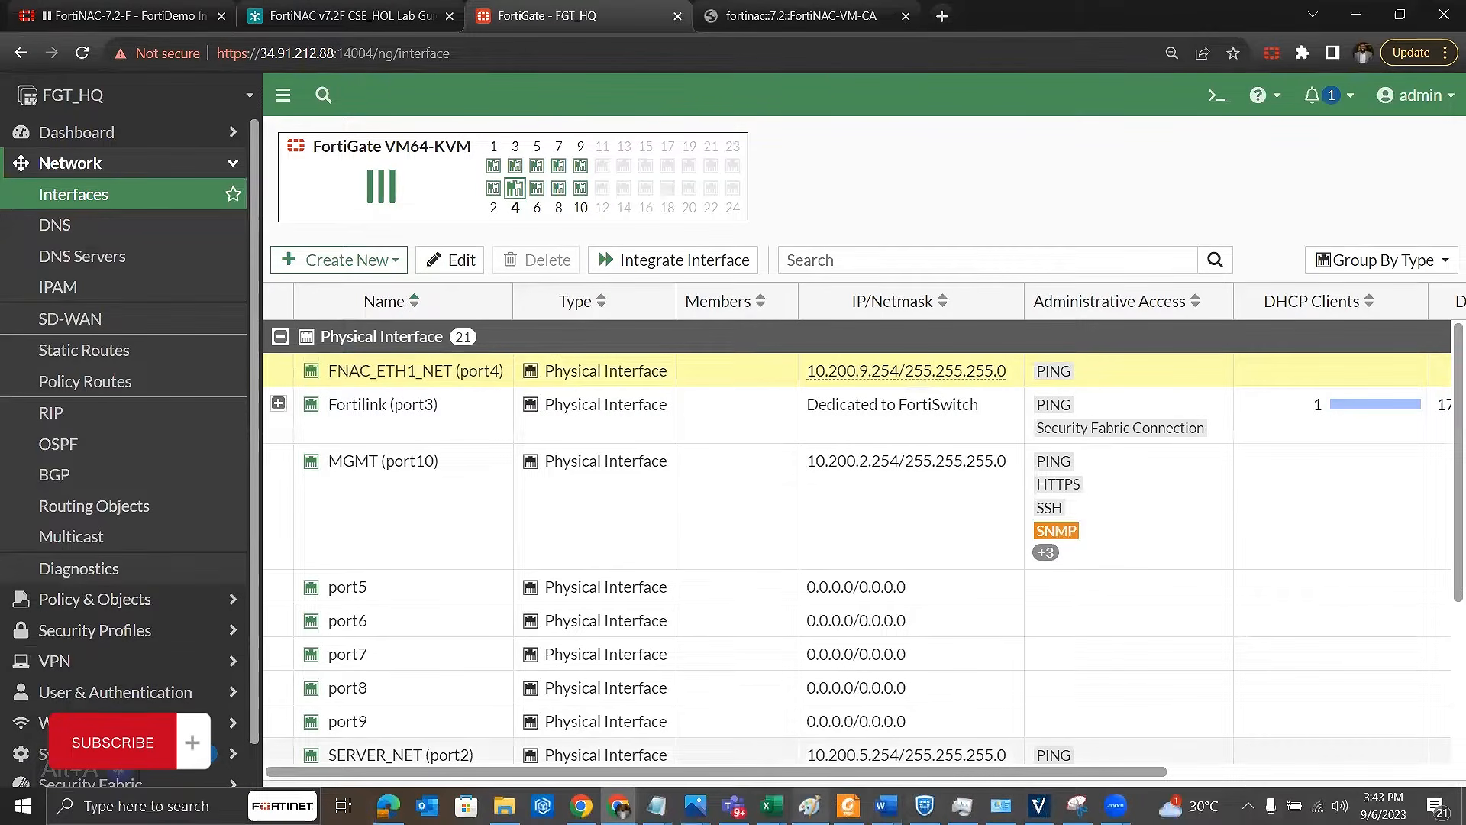
mouse_move(770, 806)
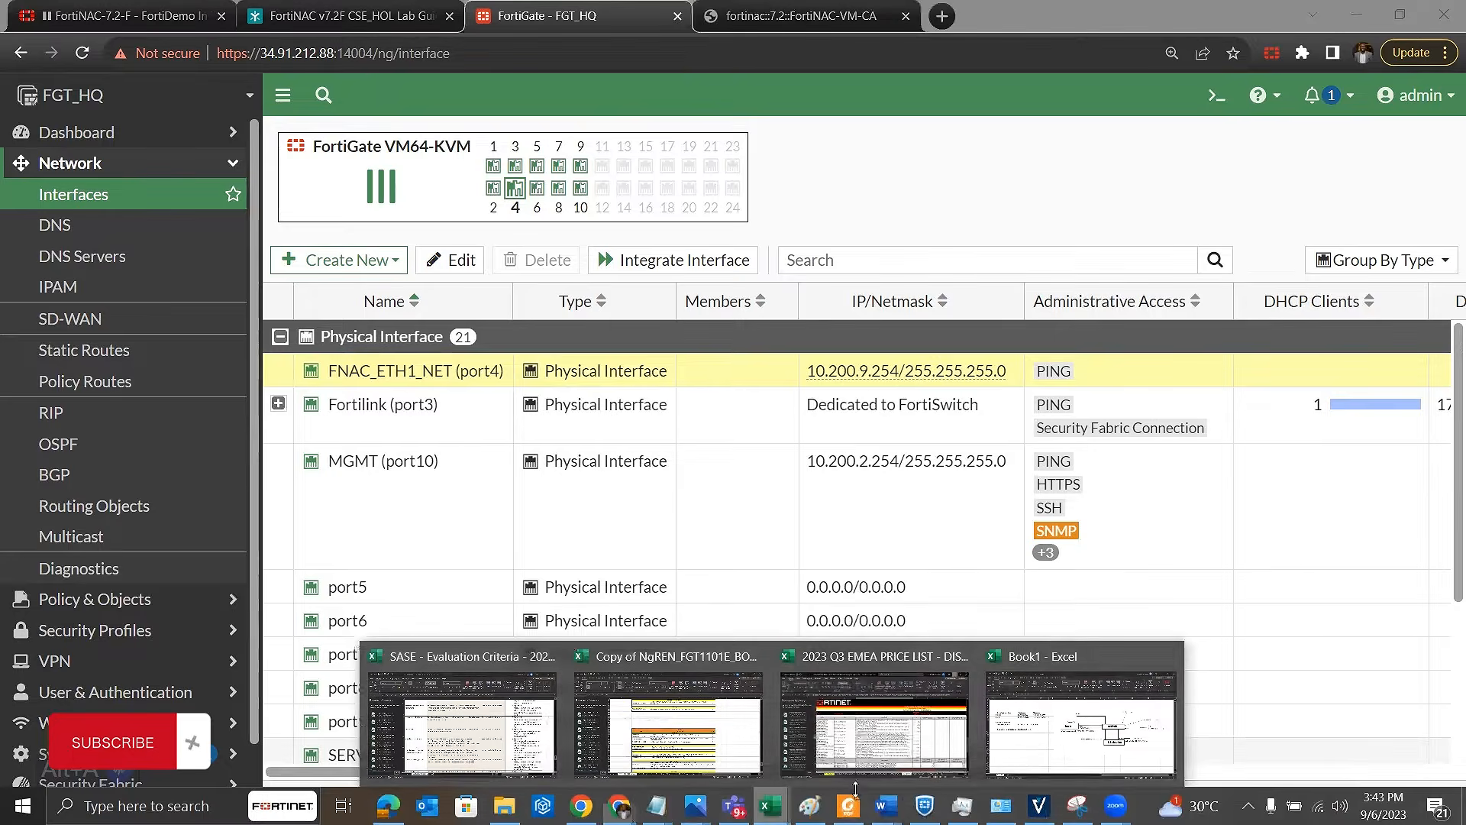
left_click(1018, 761)
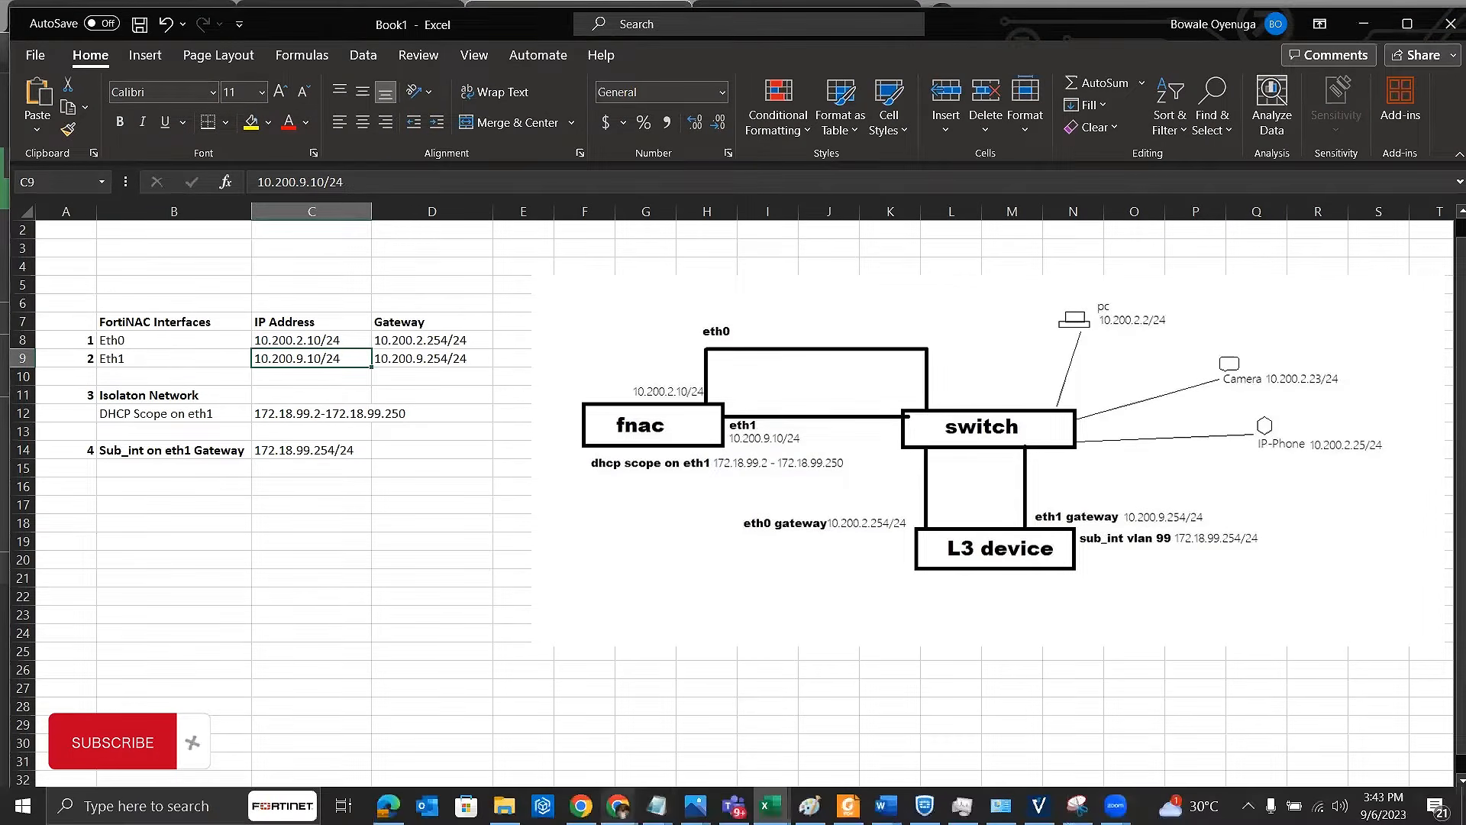
Step: Return to the FortiNAC Config Wizard in the browser and look through the Layer 3 Registration, Remediation and Dead End pages
mouse_move(618, 808)
left_click(930, 722)
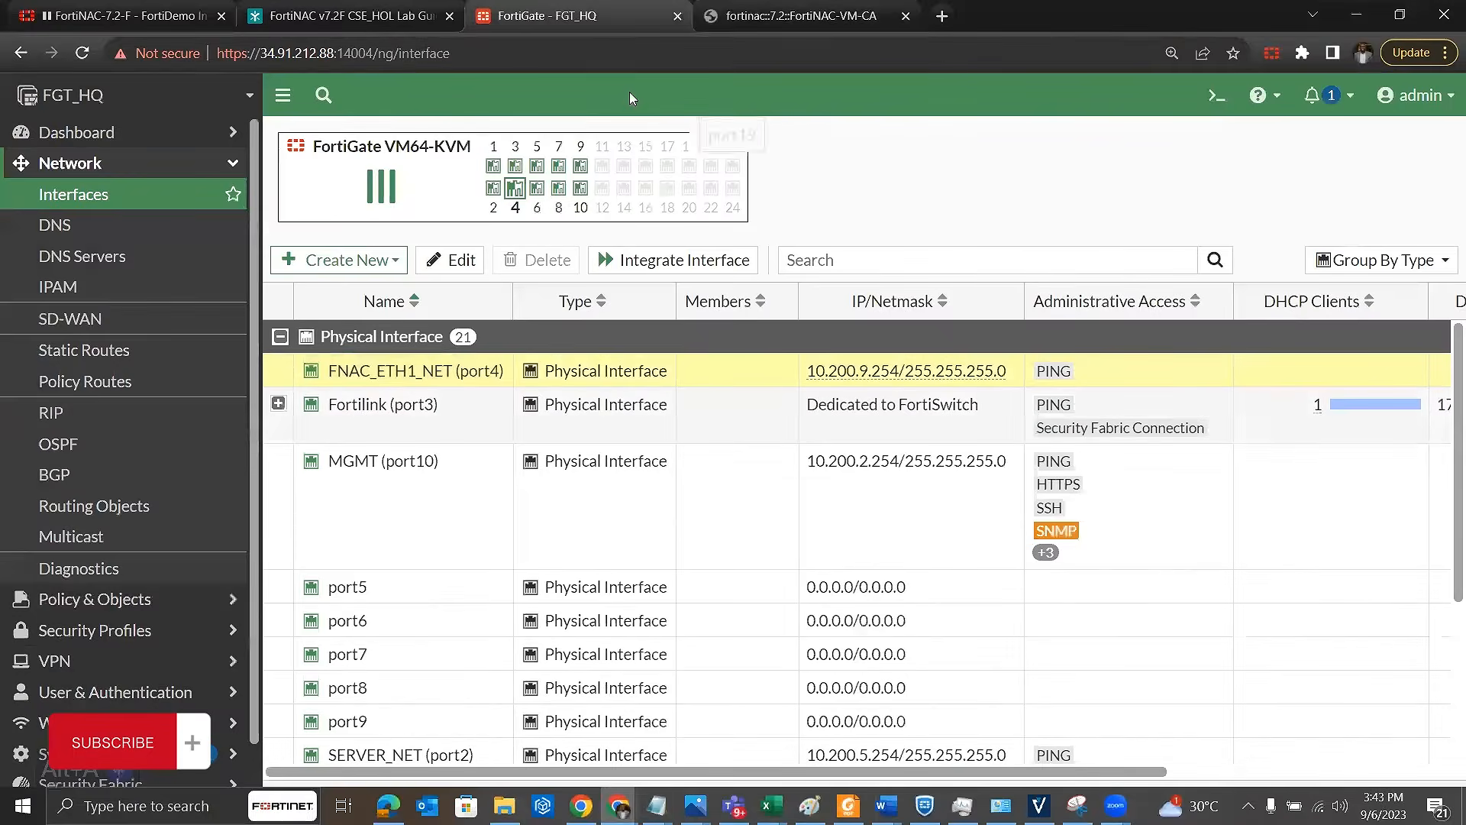
left_click(754, 8)
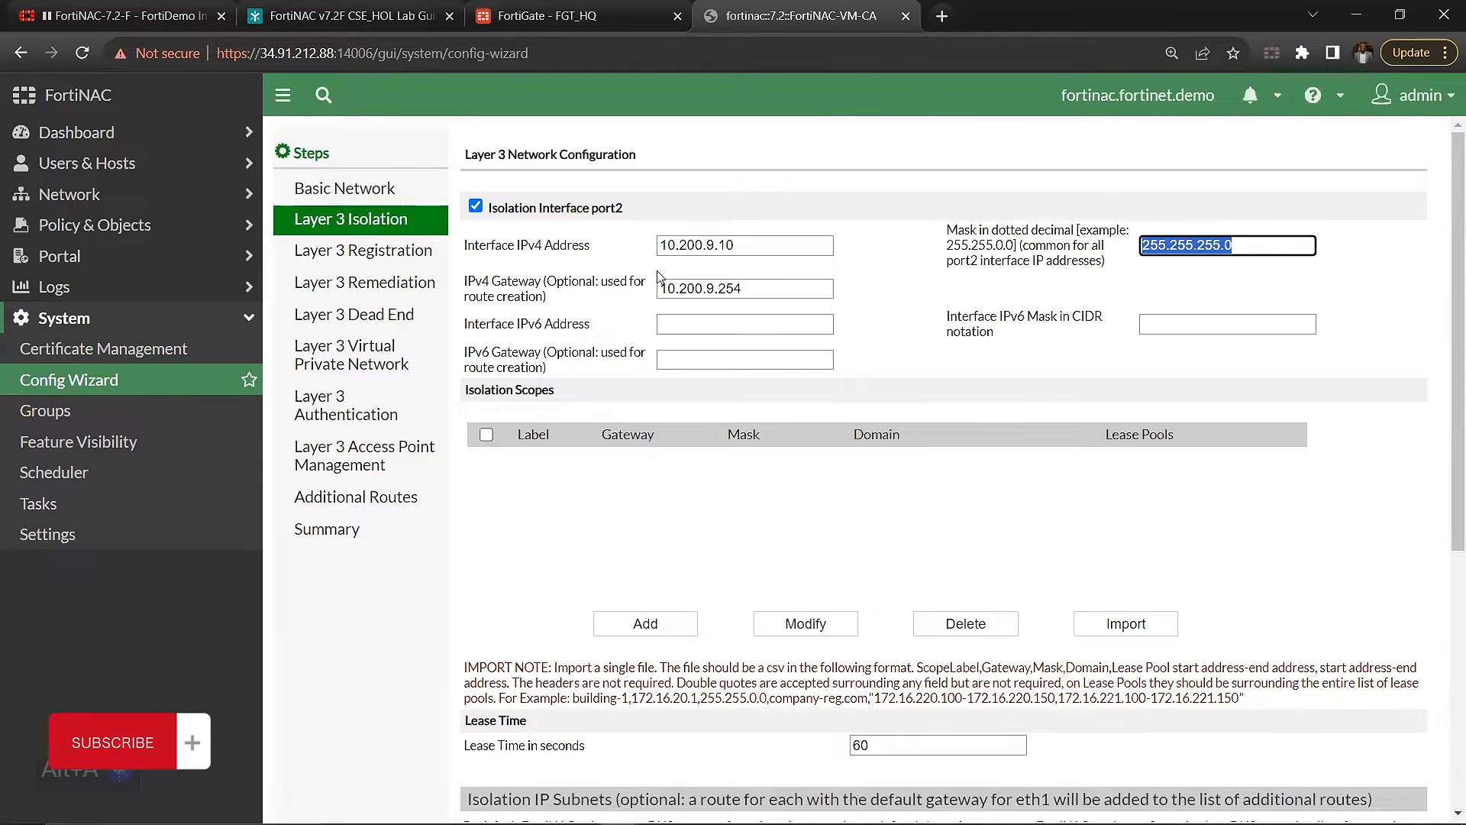
left_click(412, 248)
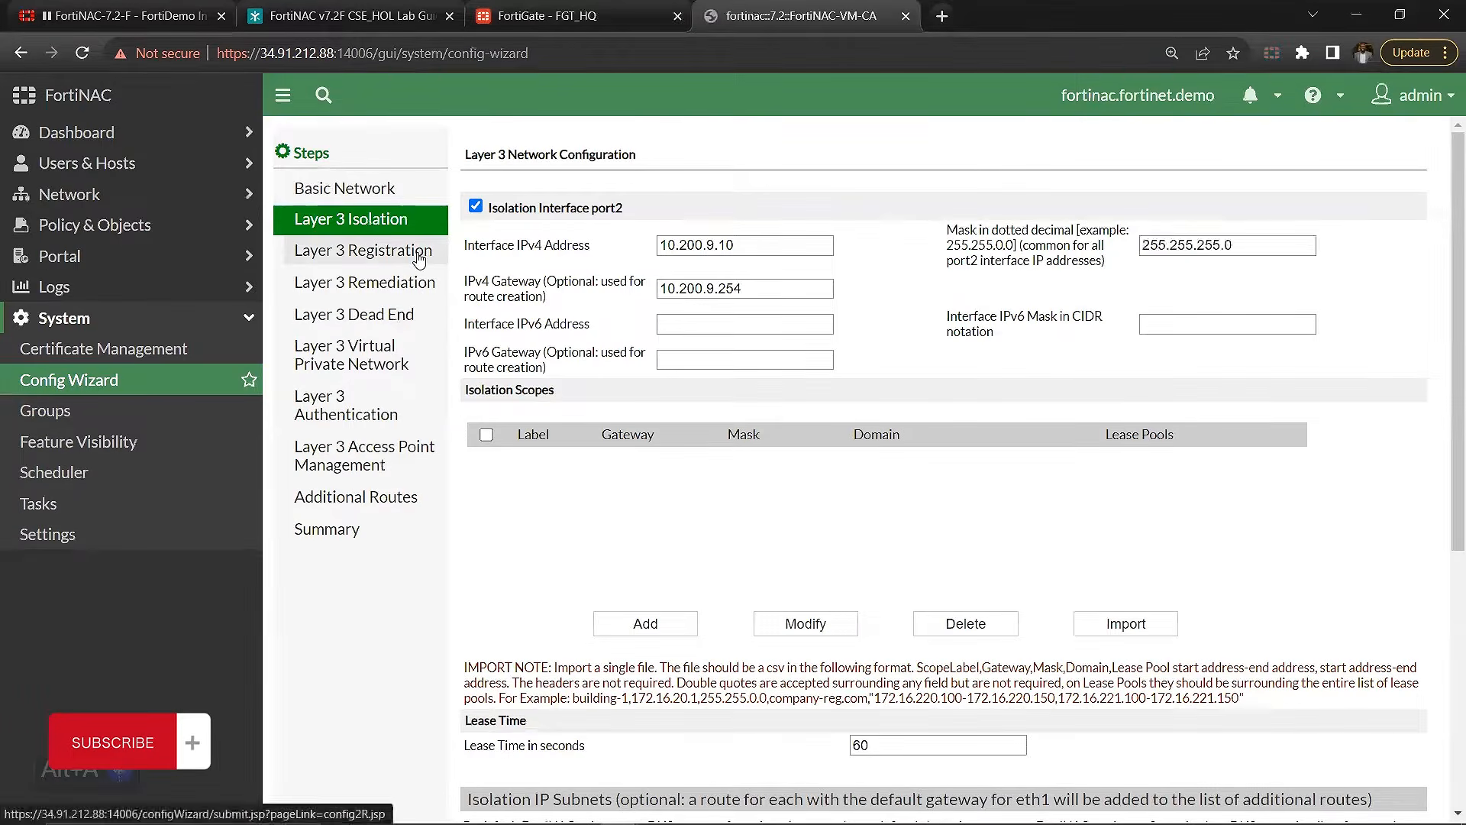
left_click(388, 290)
left_click(388, 319)
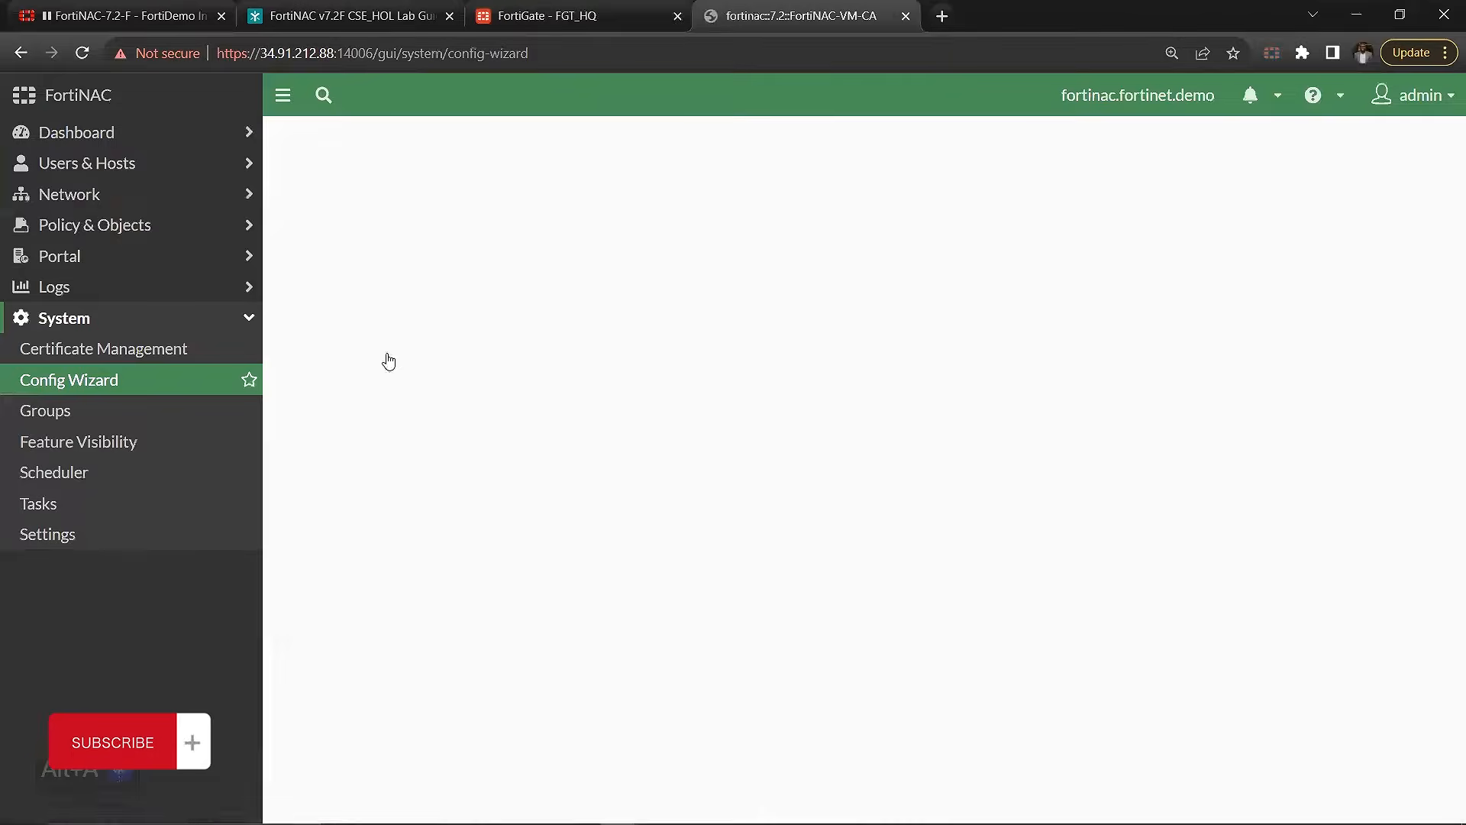
Step: Compare the port2 interface settings on the Layer 3 Isolation page with those on the Layer 3 Registration and Remediation pages
left_click(369, 229)
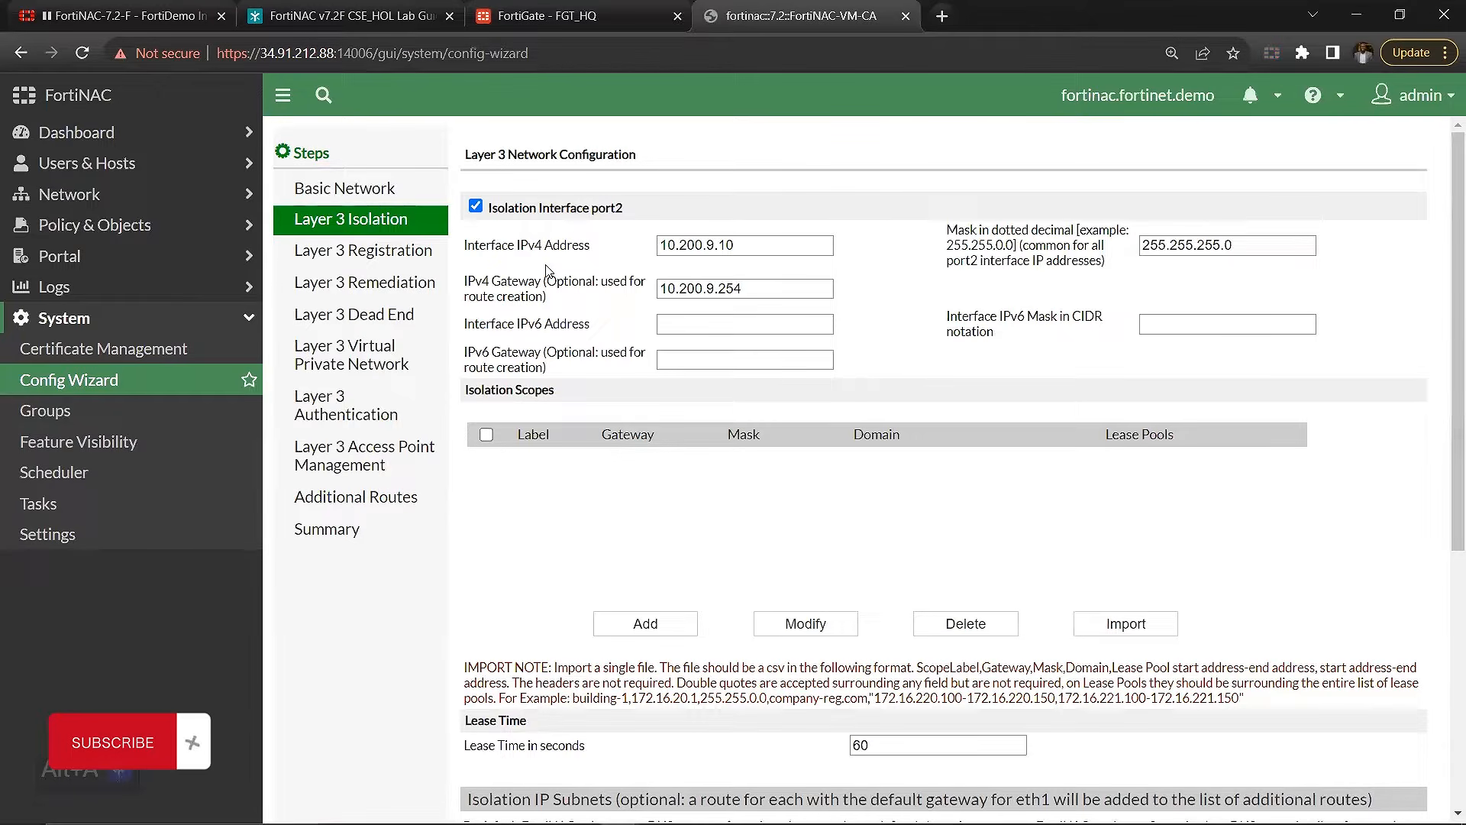
left_click(394, 252)
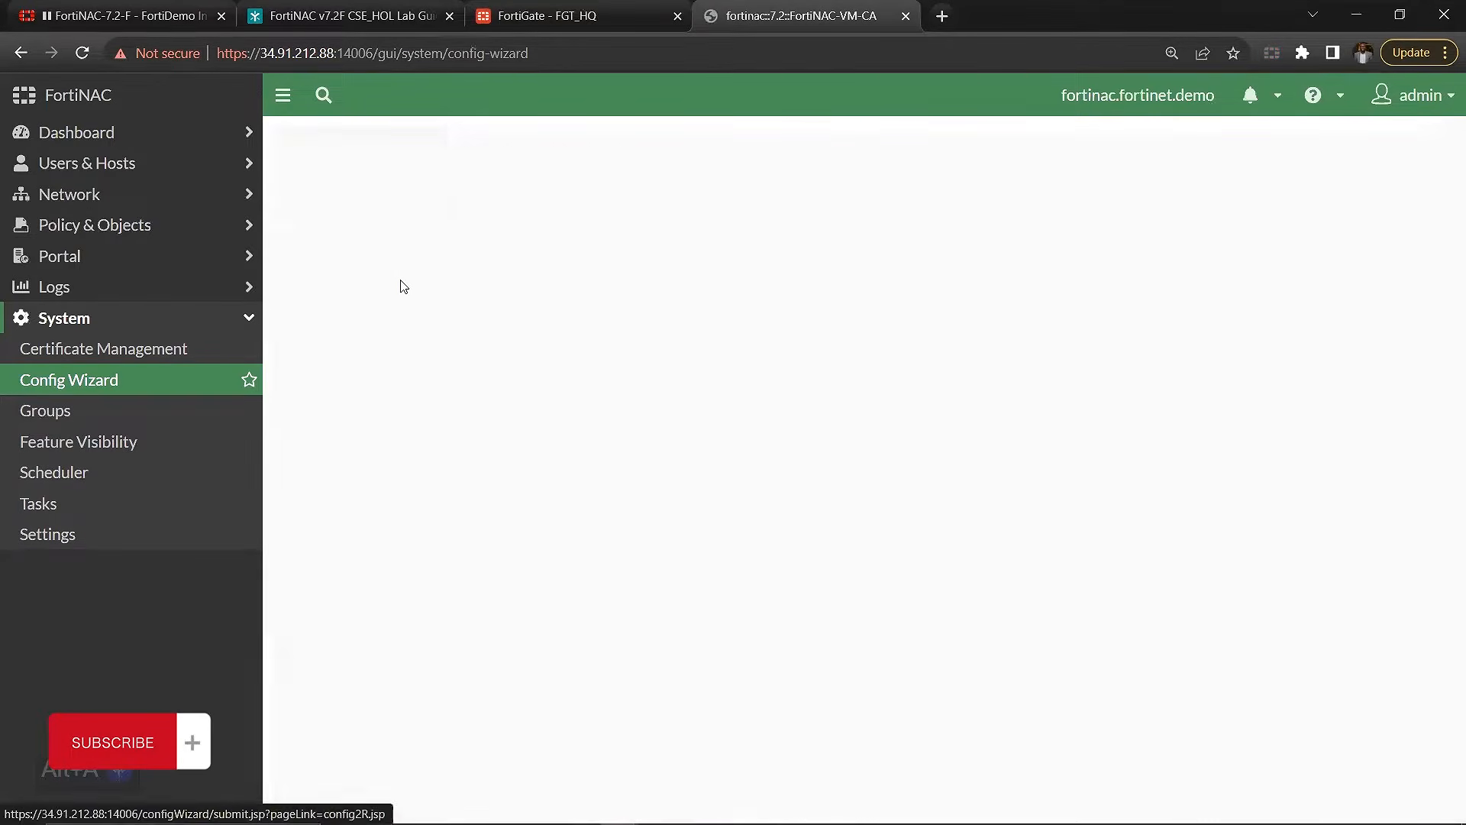
left_click(390, 293)
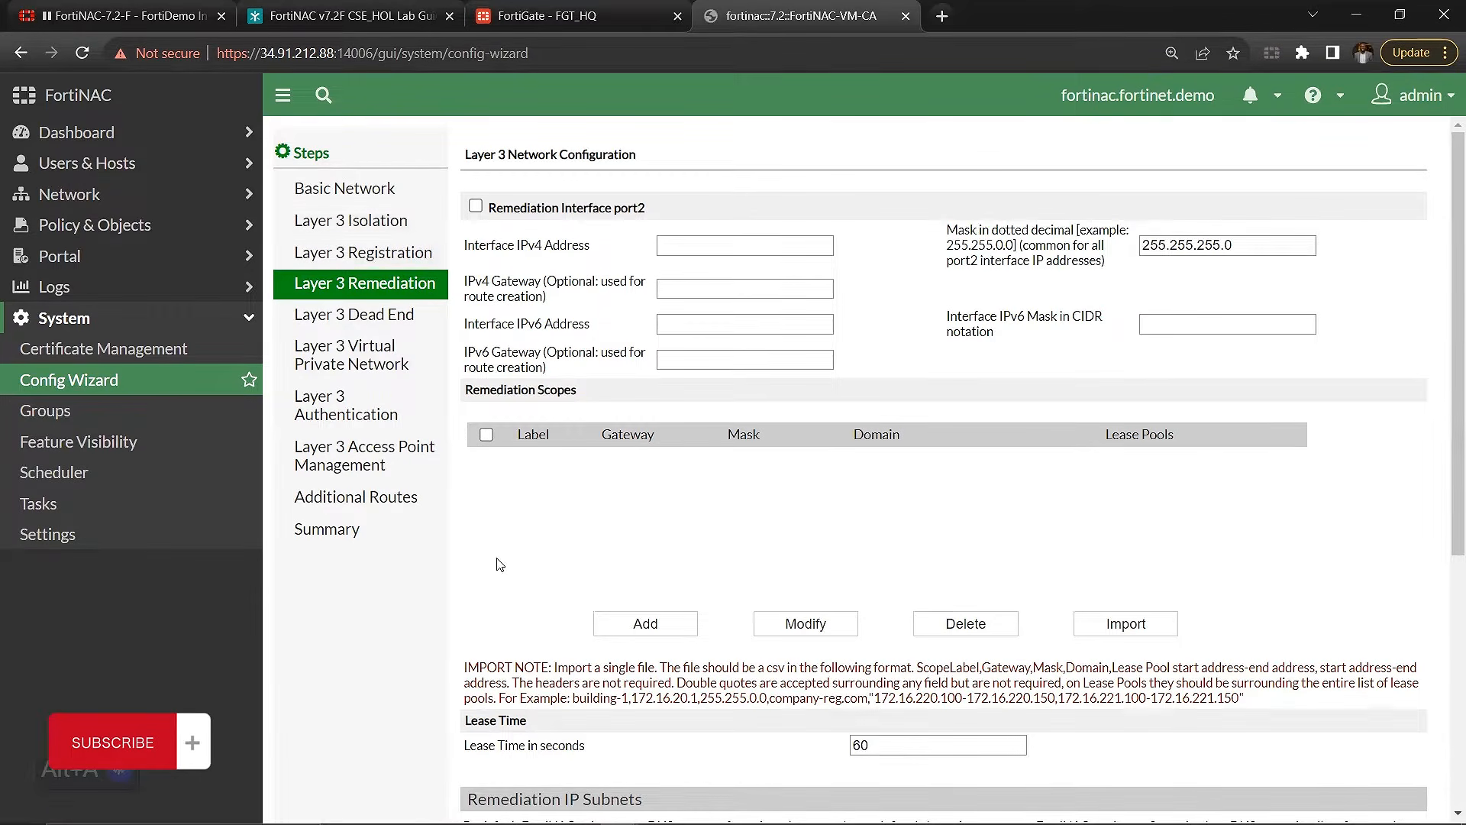
left_click(402, 227)
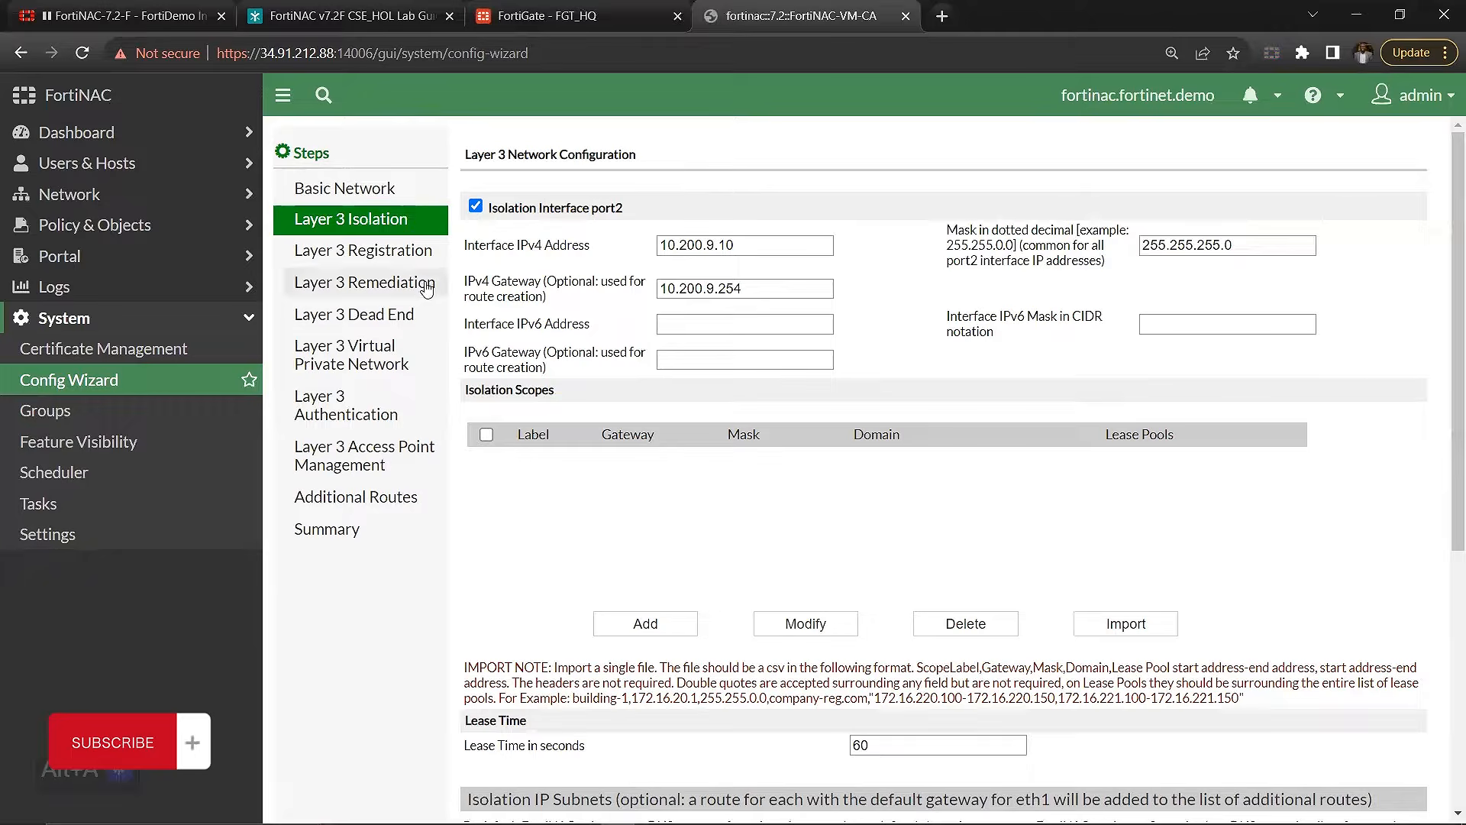
left_click(374, 267)
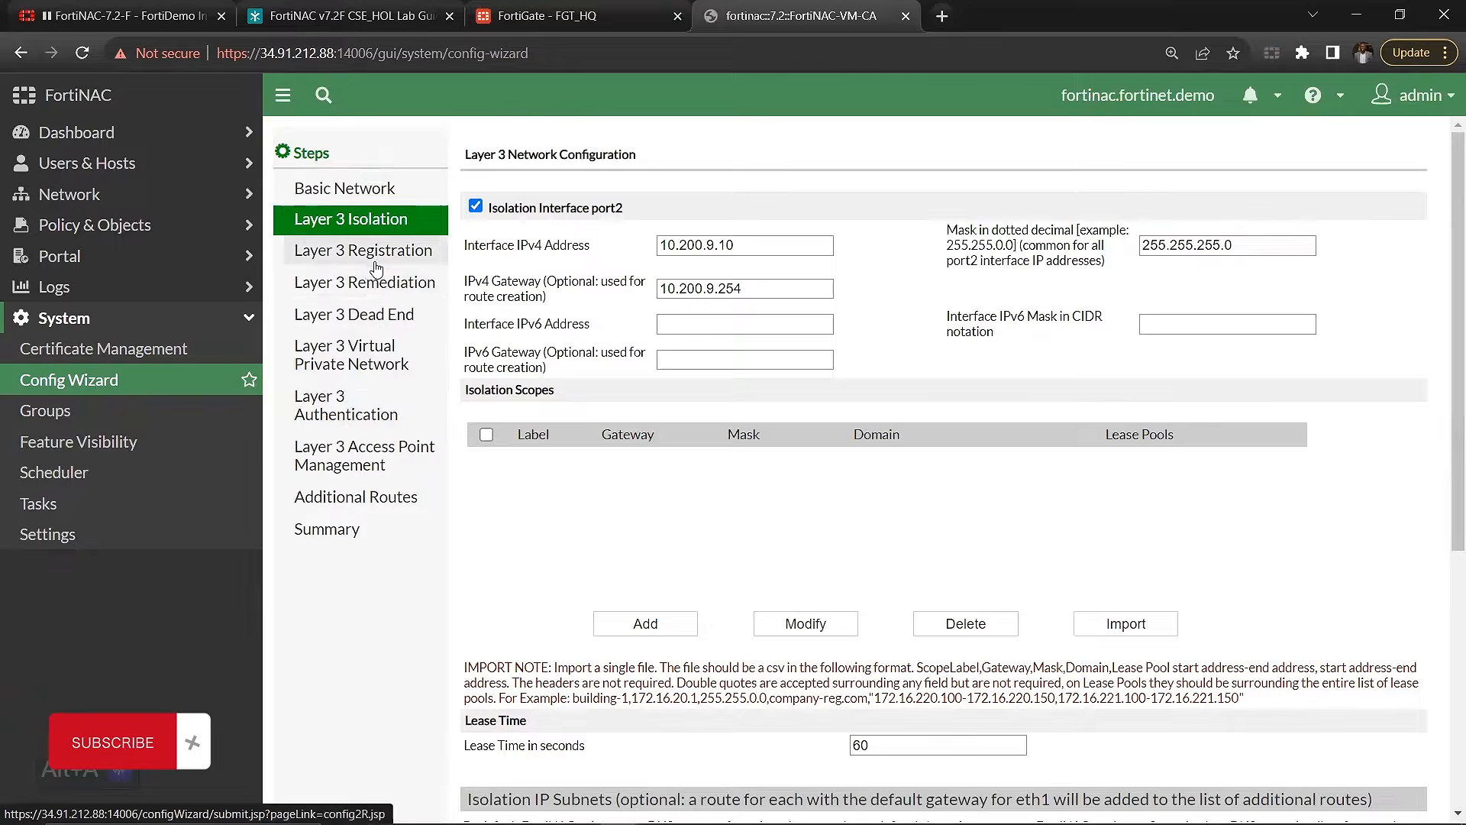
left_click(382, 292)
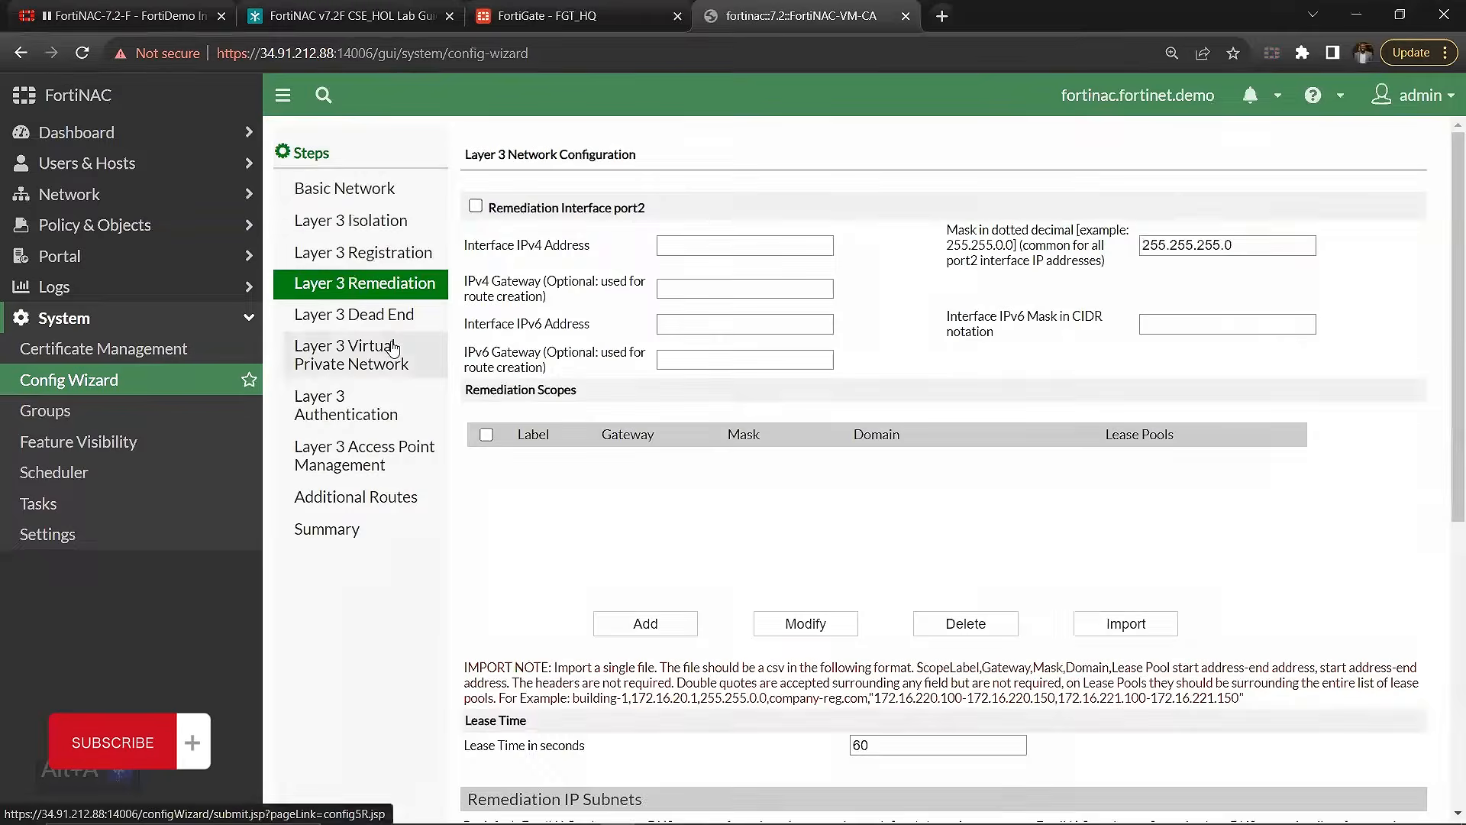
Step: Reopen Layer 3 Isolation and check its IPv4 gateway against the FNAC_ETH1_NET (port4) address in the FortiGate interfaces list
left_click(375, 229)
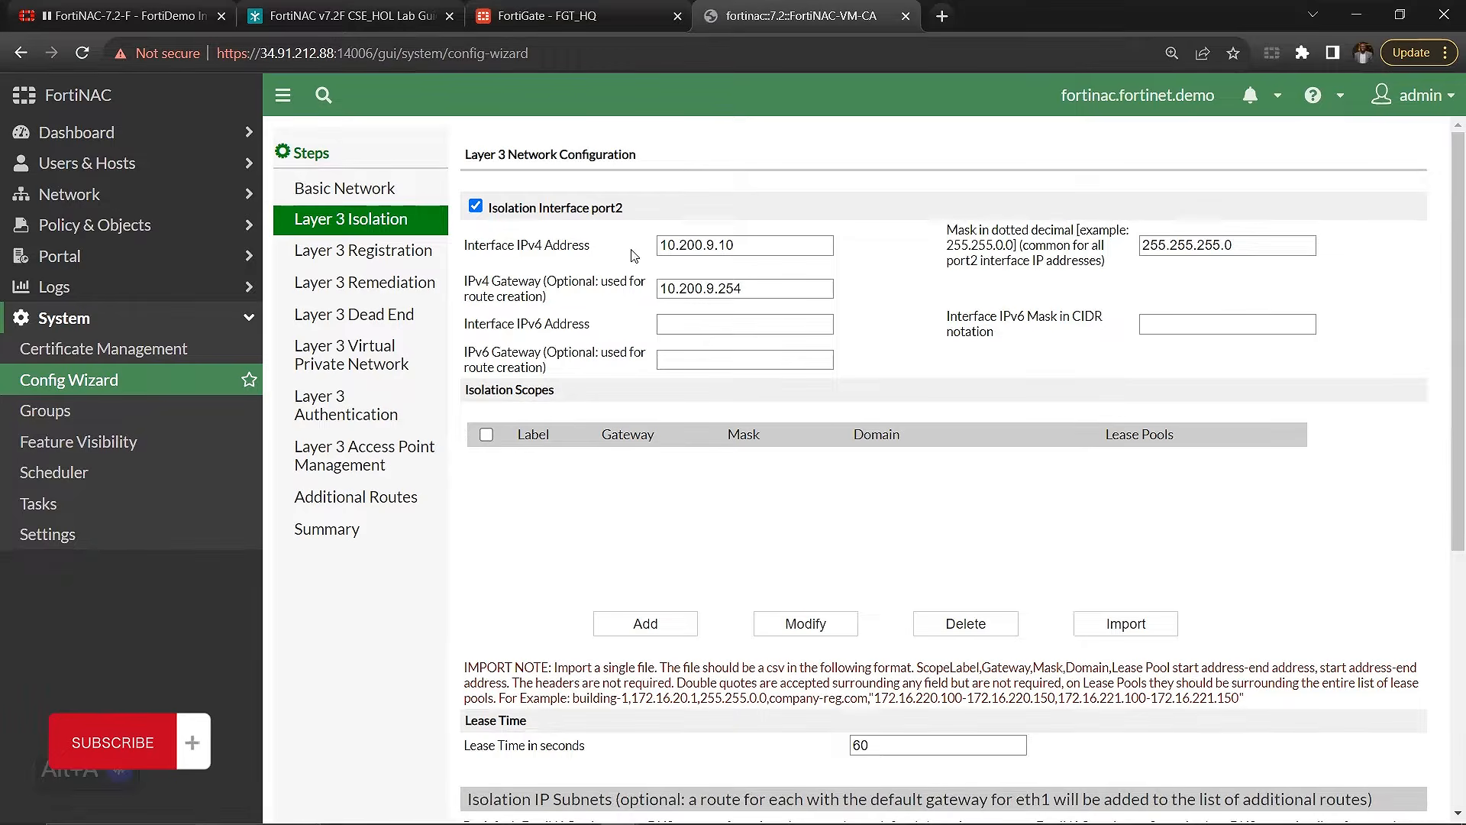
double_click(706, 288)
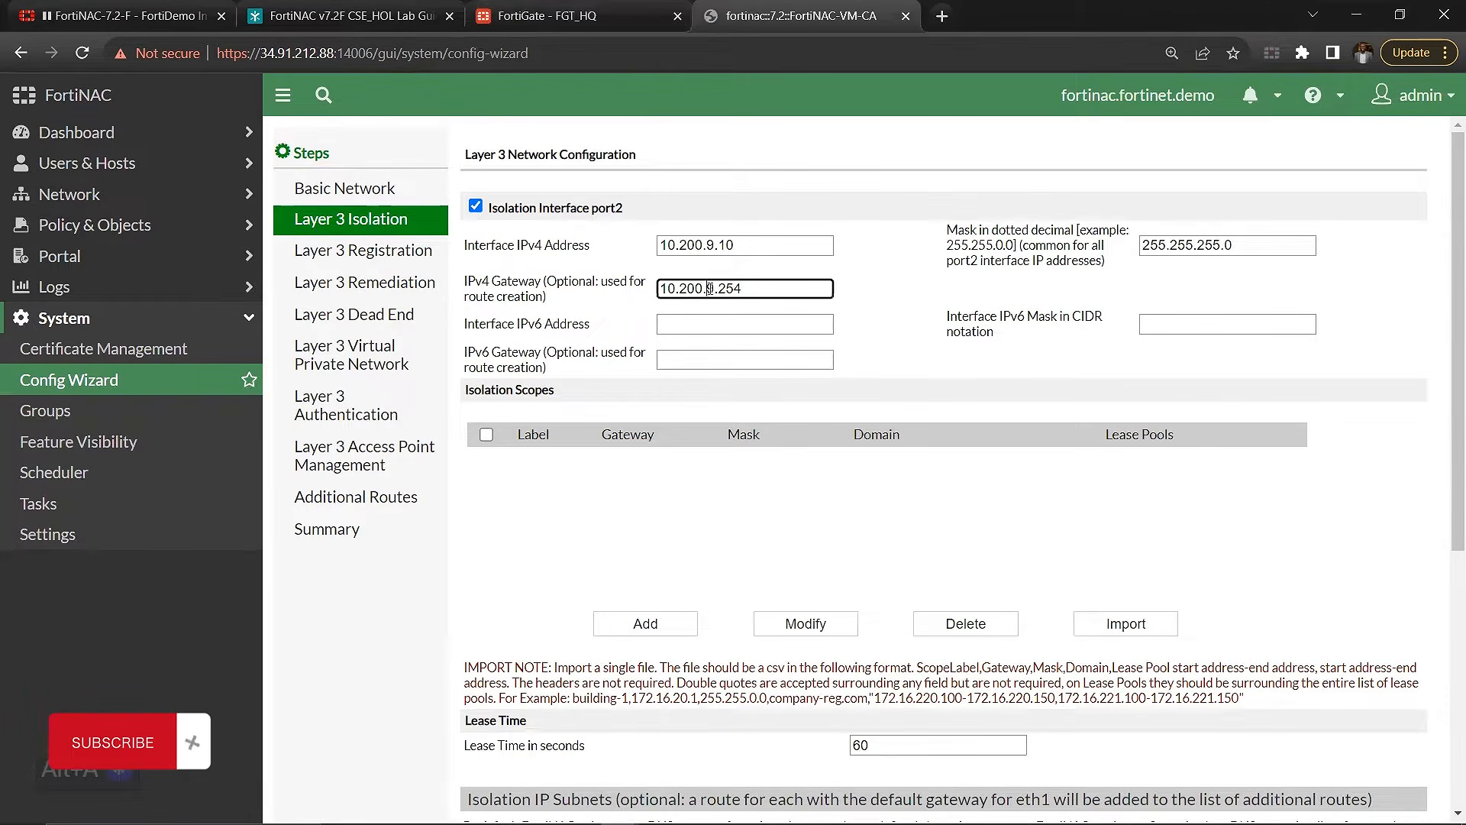
left_click(569, 16)
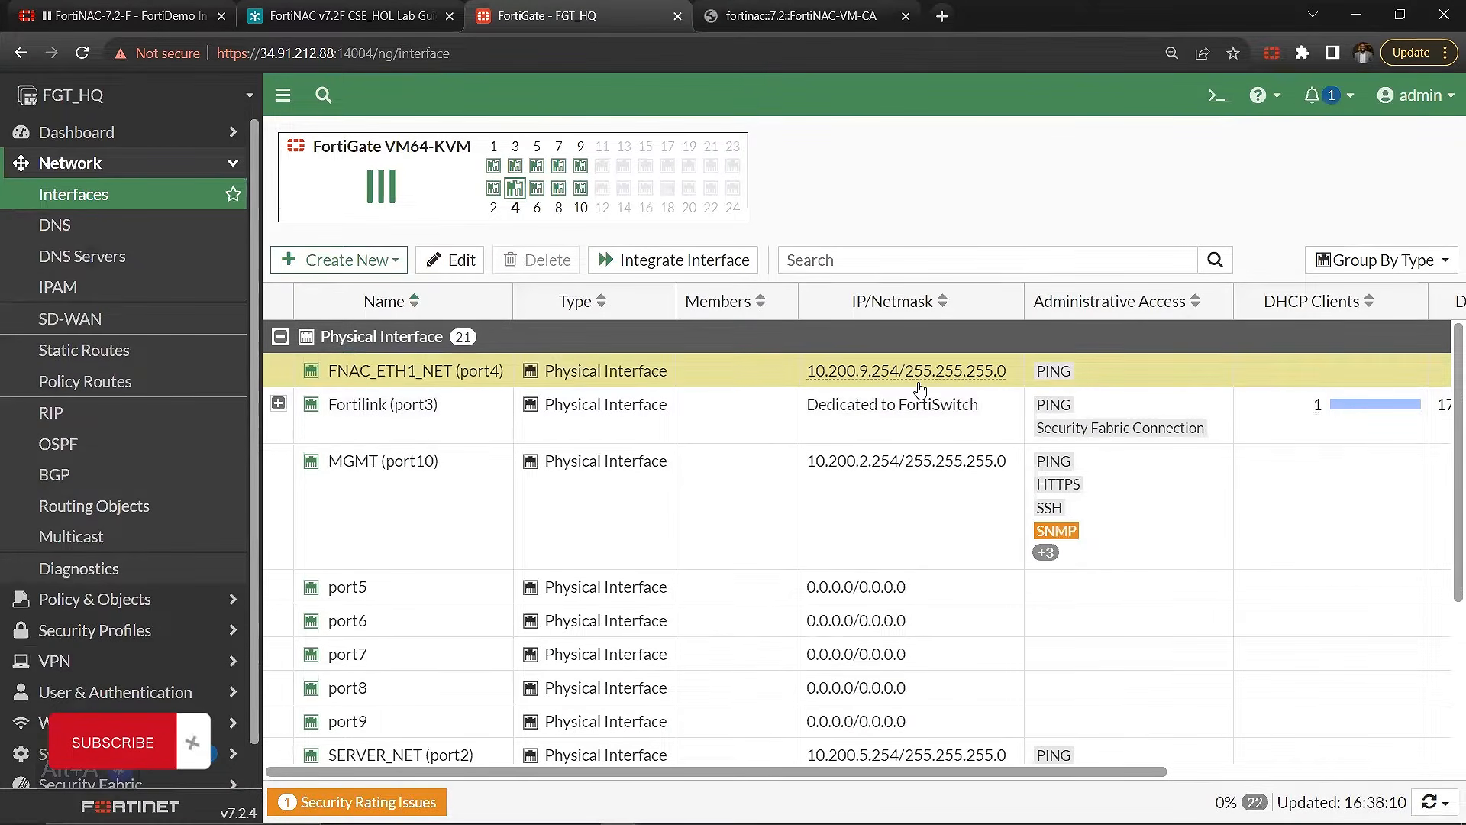
key("ctrl+Tab")
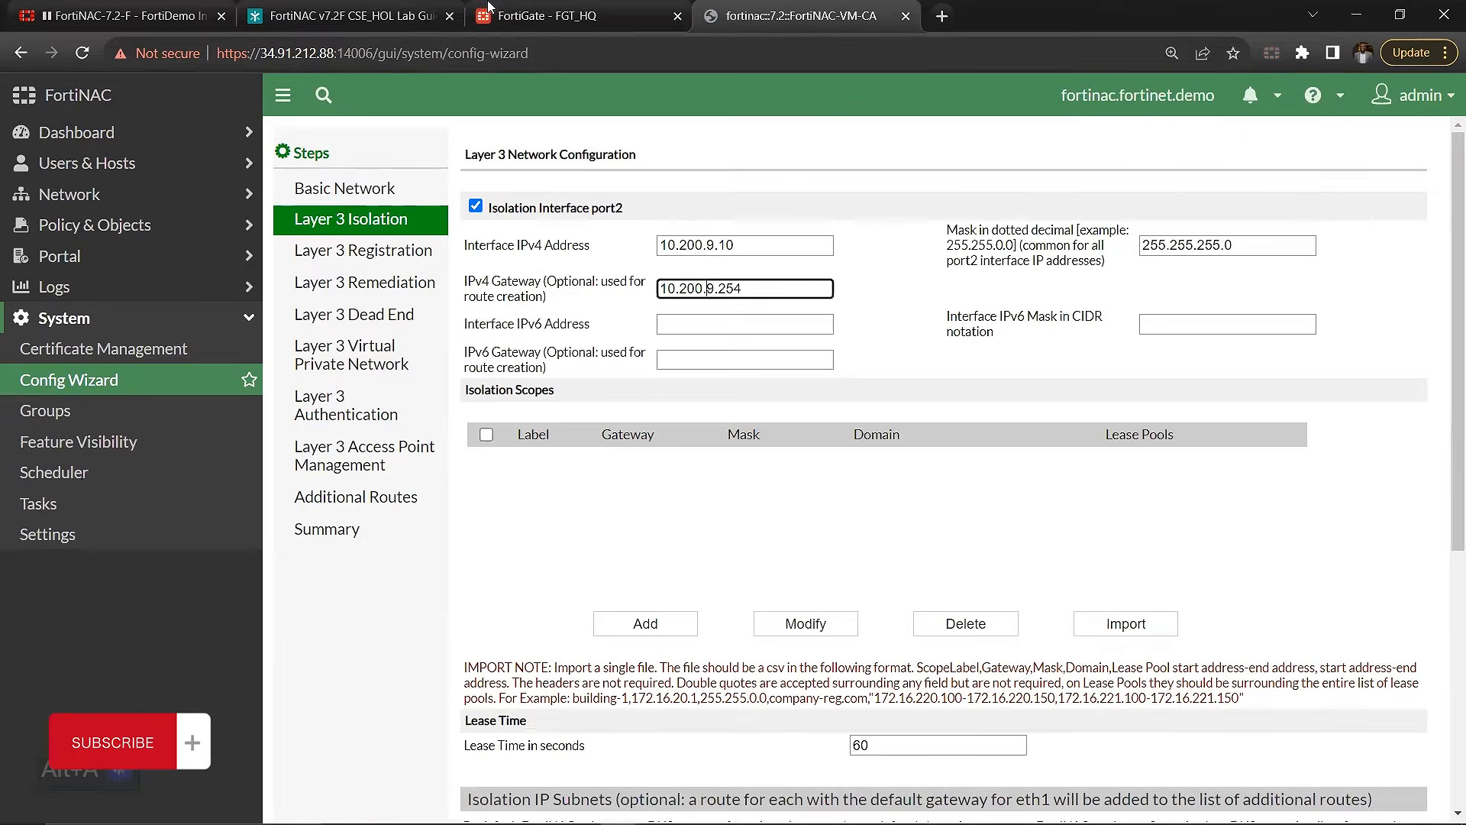
left_click(661, 9)
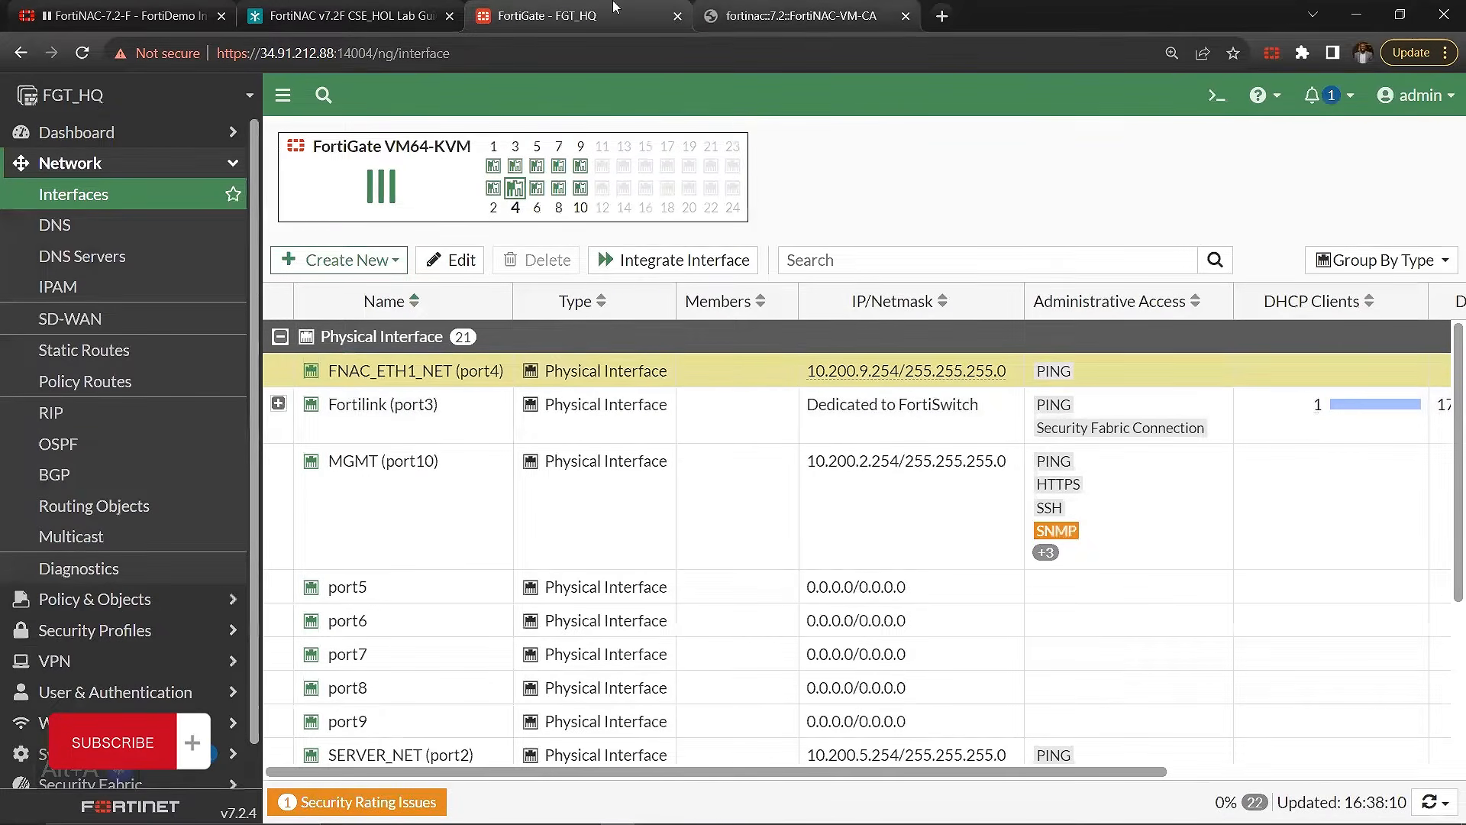
left_click(794, 15)
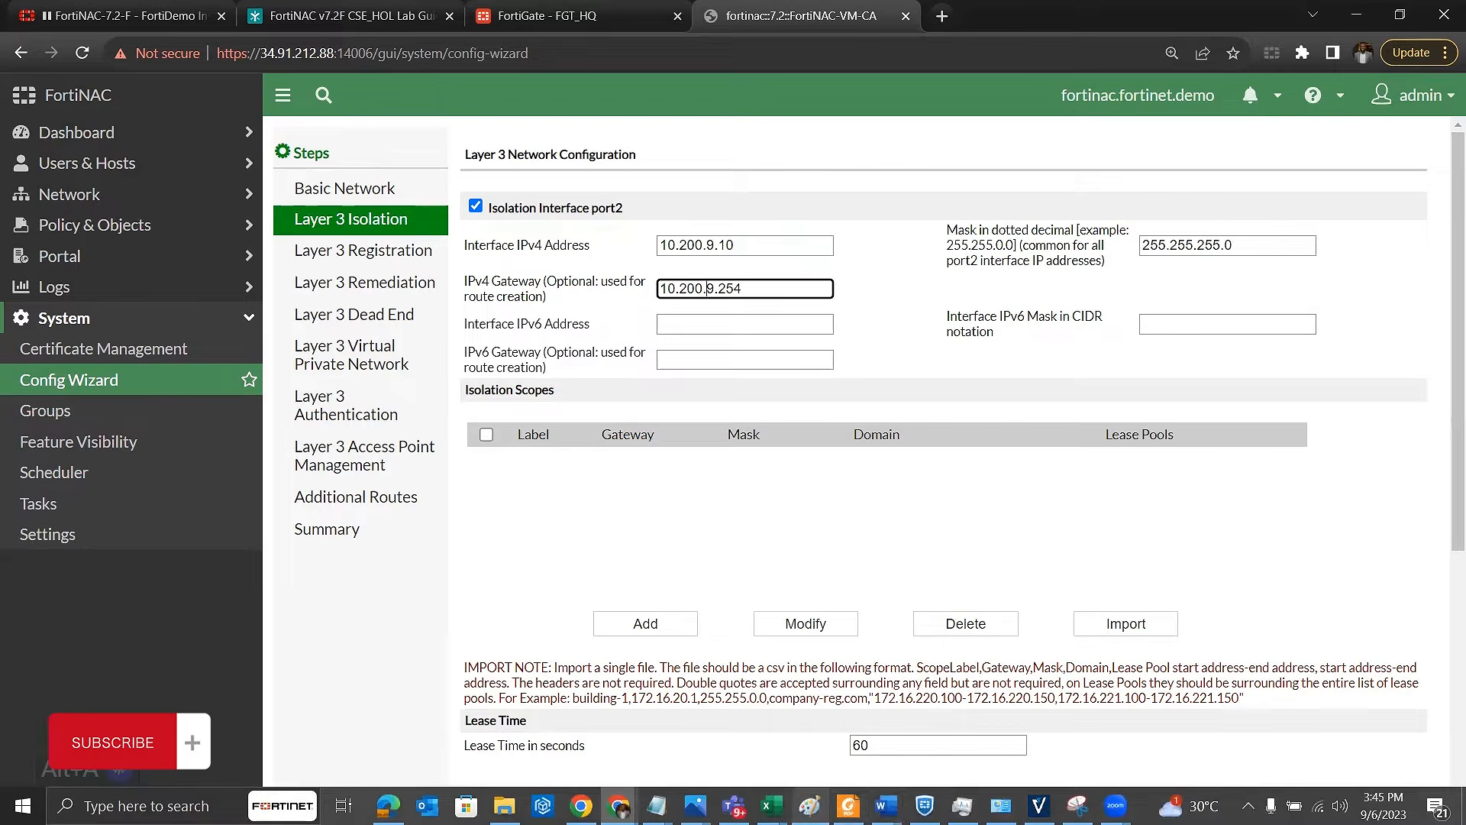
Step: Switch to the Book1 workbook in Excel and select the DHCP scope range on eth1 for the isolation network
mouse_move(884, 805)
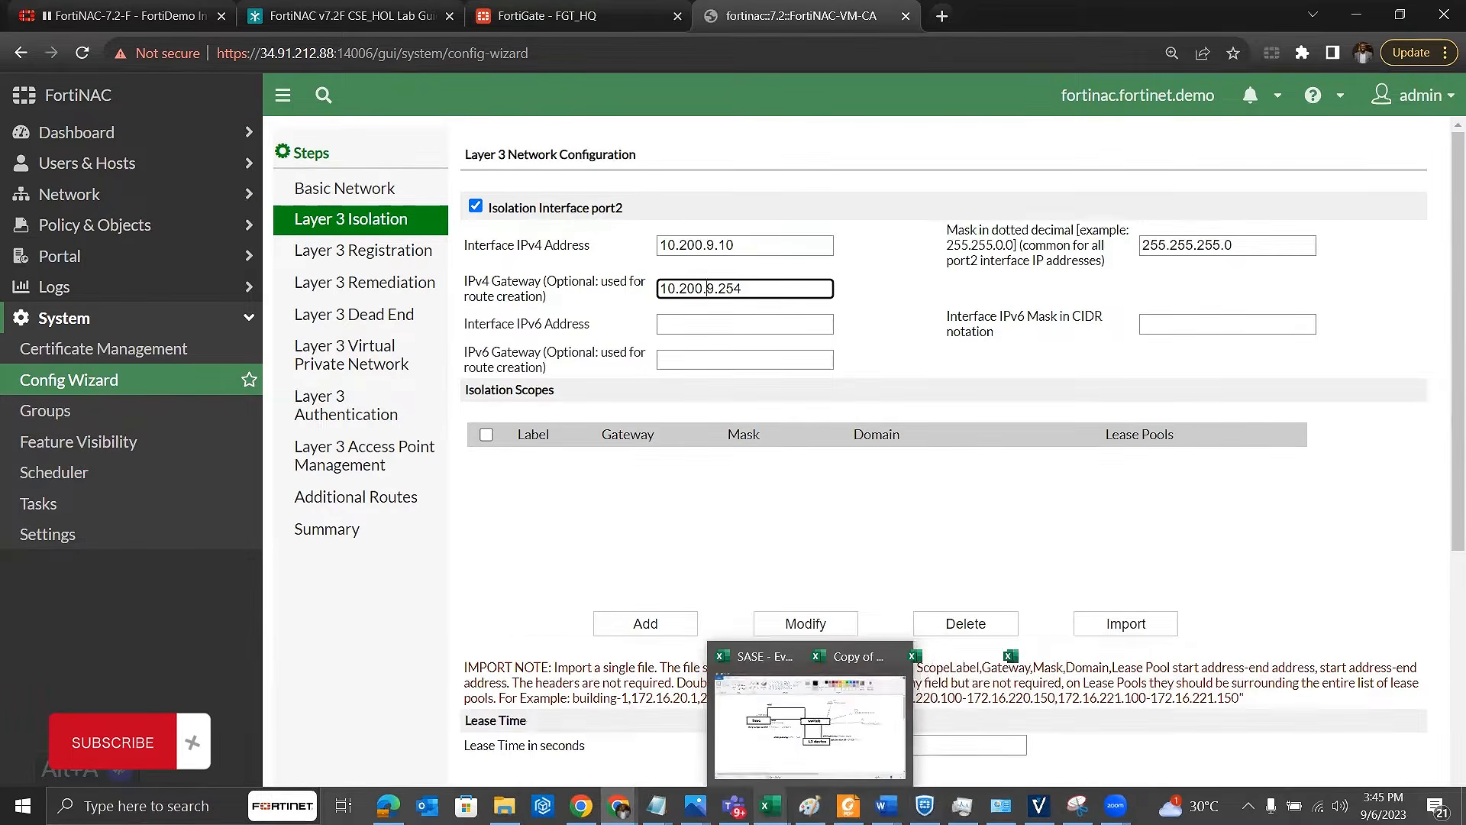
mouse_move(771, 805)
left_click(1013, 699)
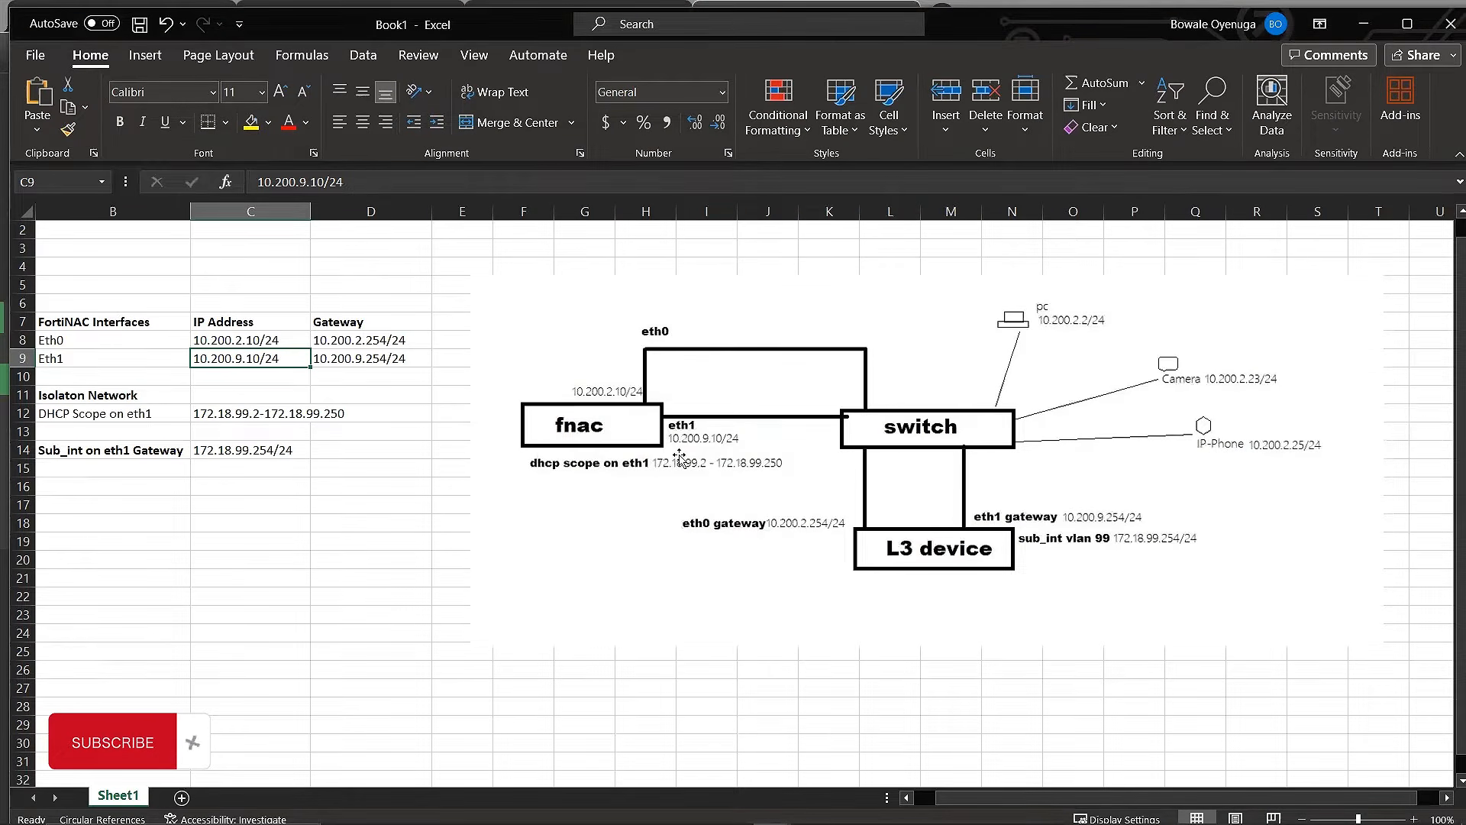
scroll(679, 457, "left", 1)
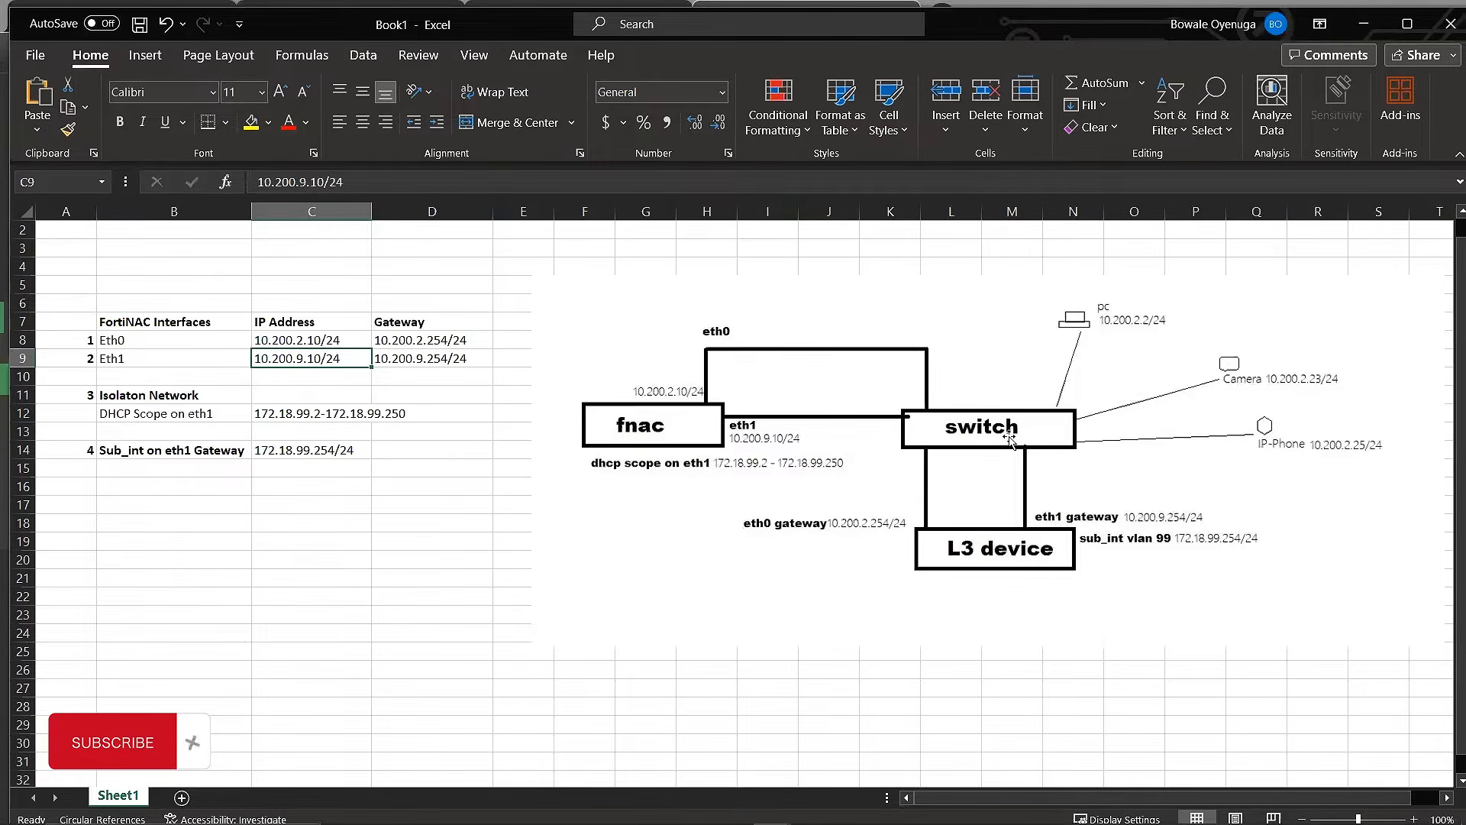
left_click(164, 418)
left_click(272, 419)
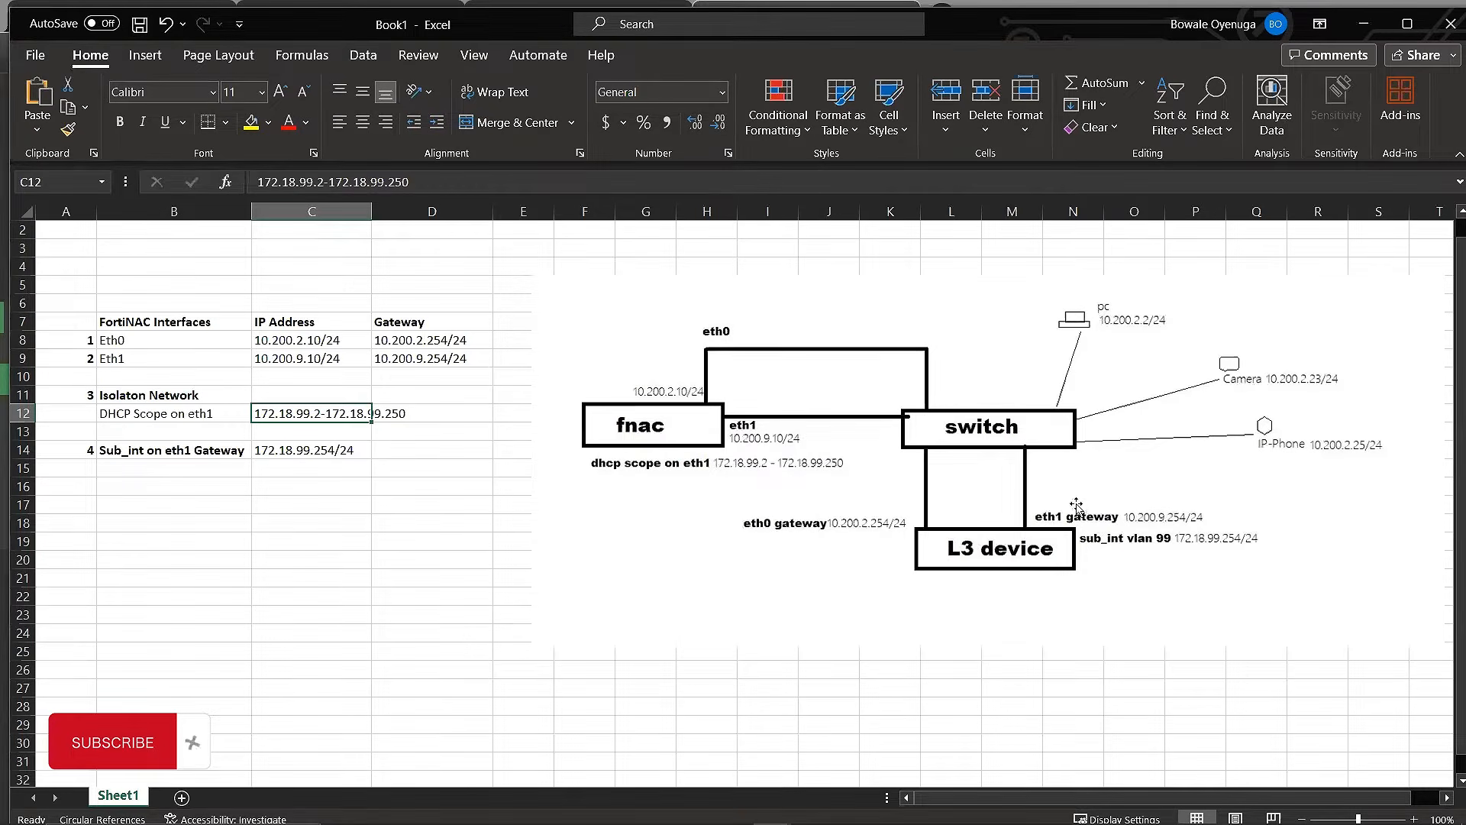
Step: Examine the L3 device in the network diagram and open the eth1 DHCP scope range cell for editing
left_click(1050, 559)
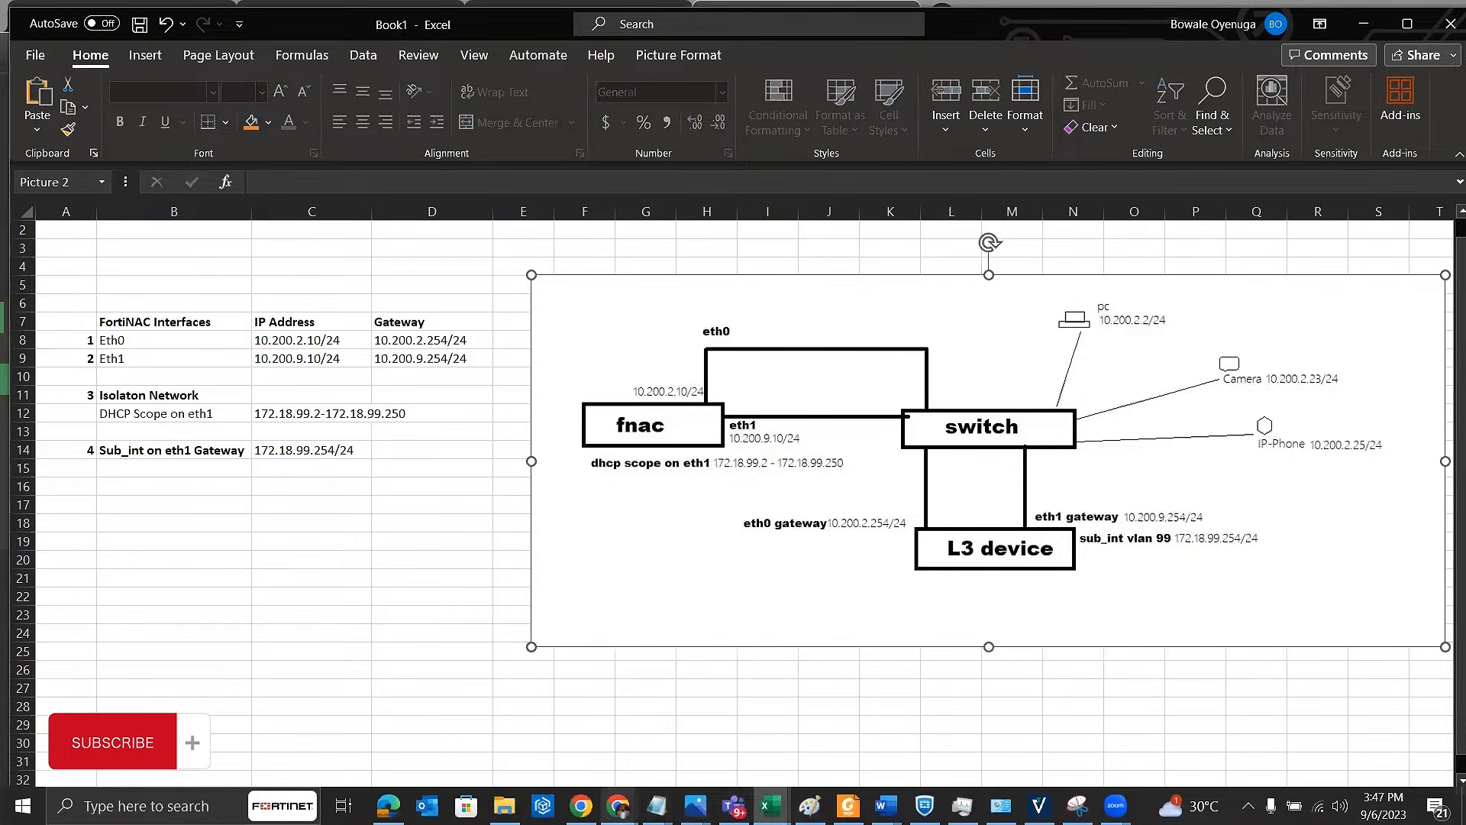
left_click(319, 409)
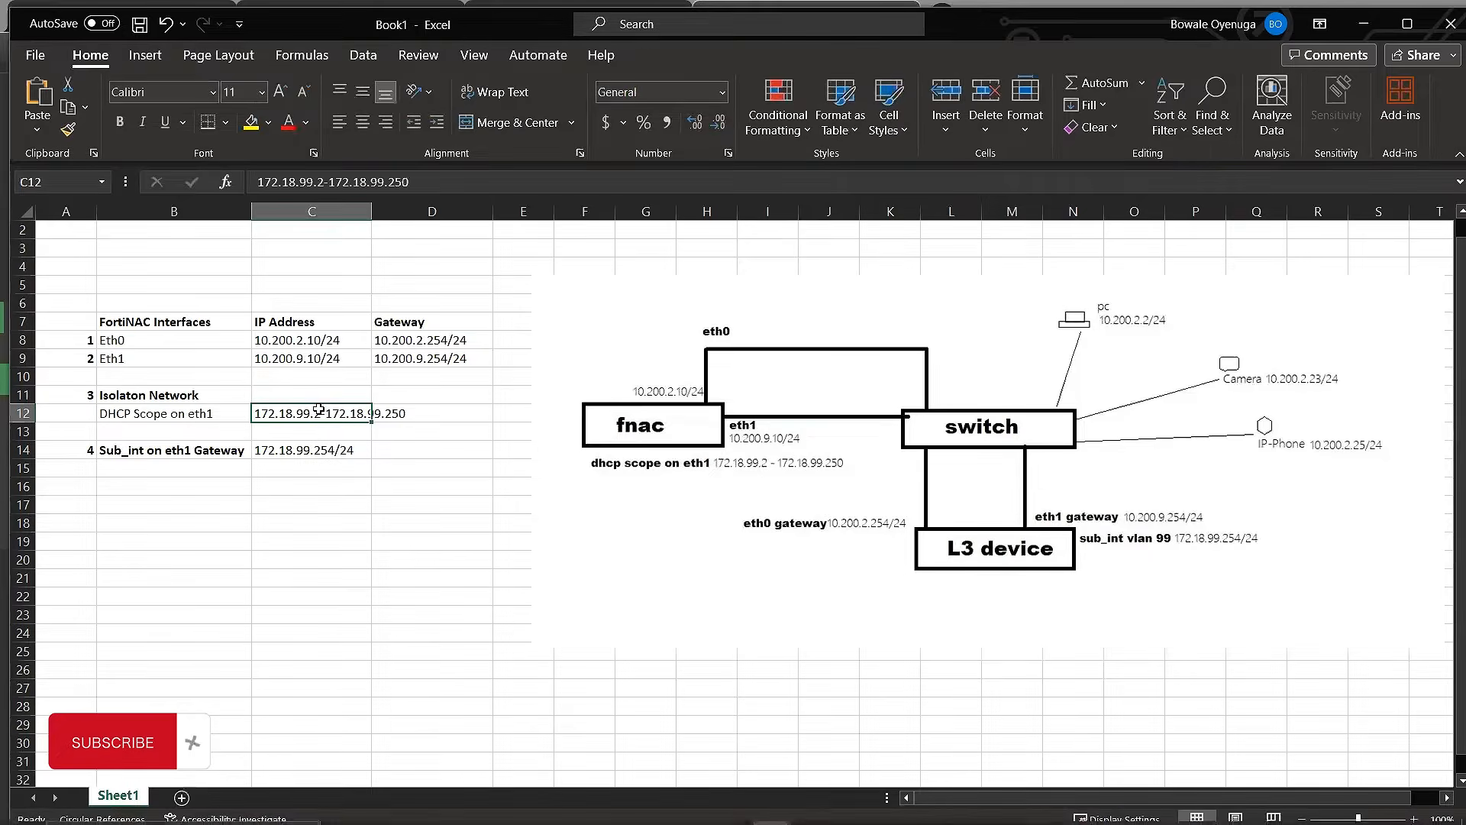
double_click(319, 410)
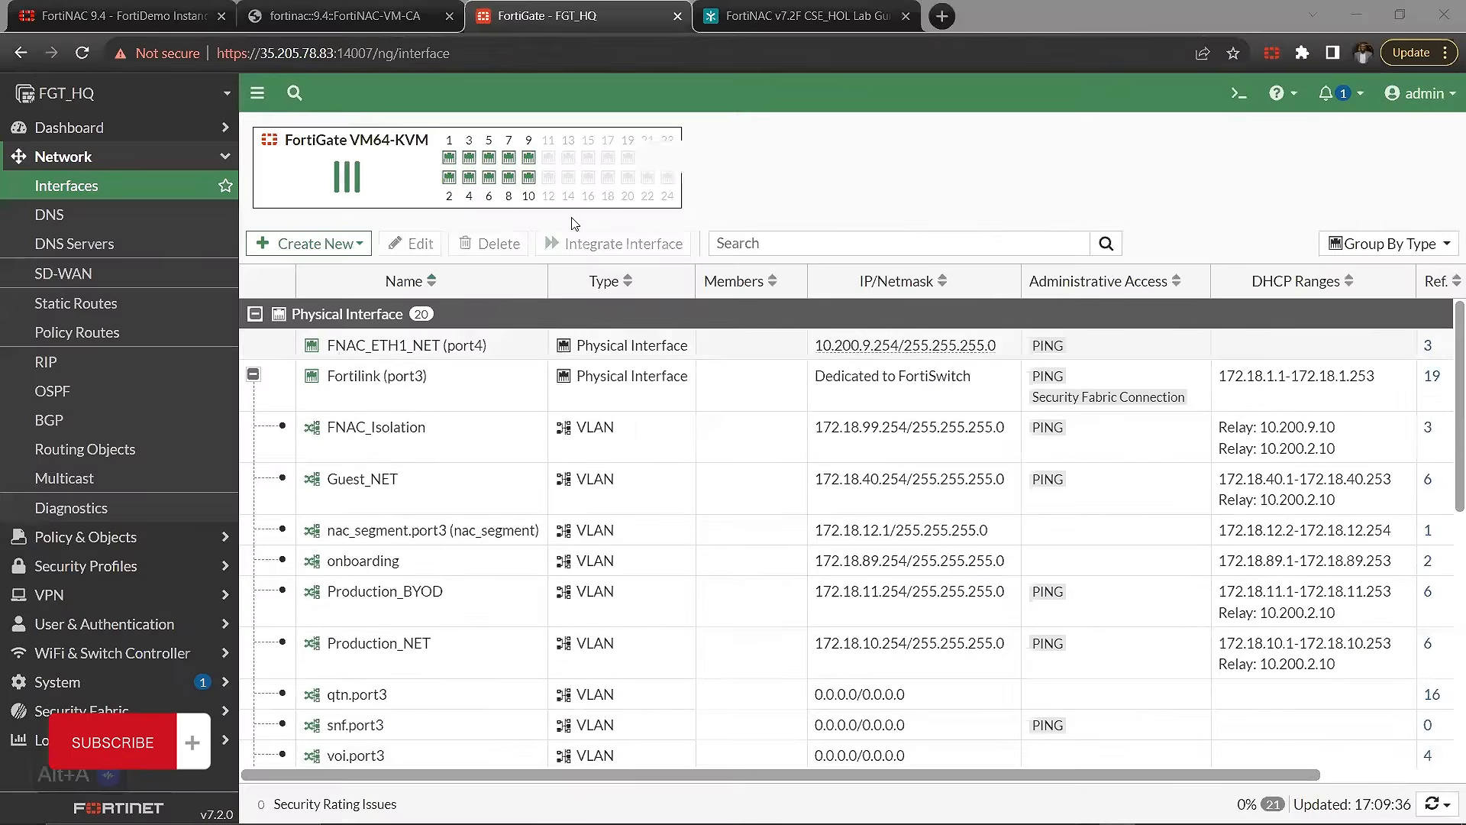
Step: Switch to the browser window with the FortiNAC 9.4 instance and reopen the Headquarter isolation scope from Layer 3 Isolation for modification
left_click(1033, 5)
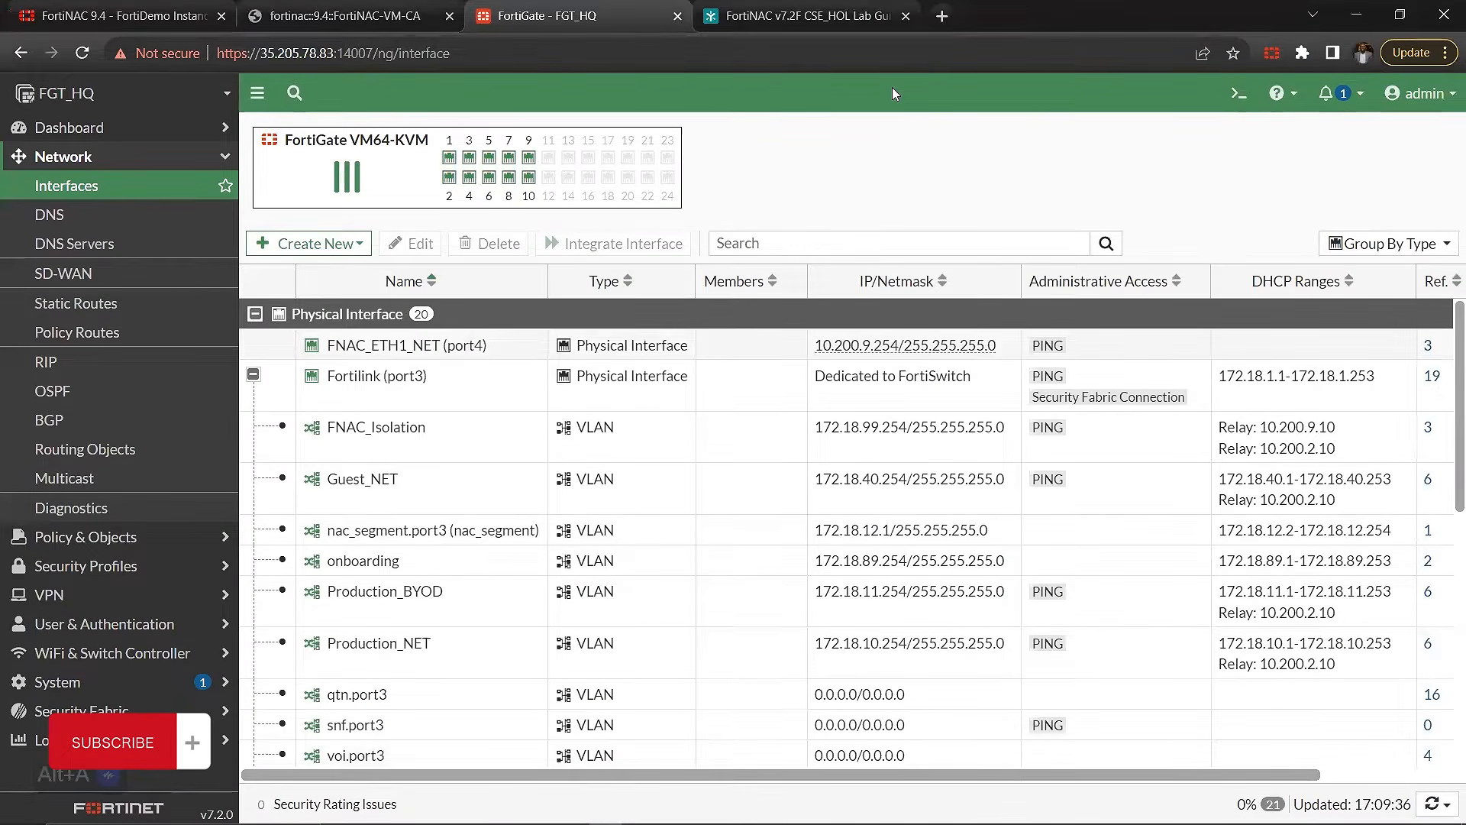
key("ctrl+shift+Tab")
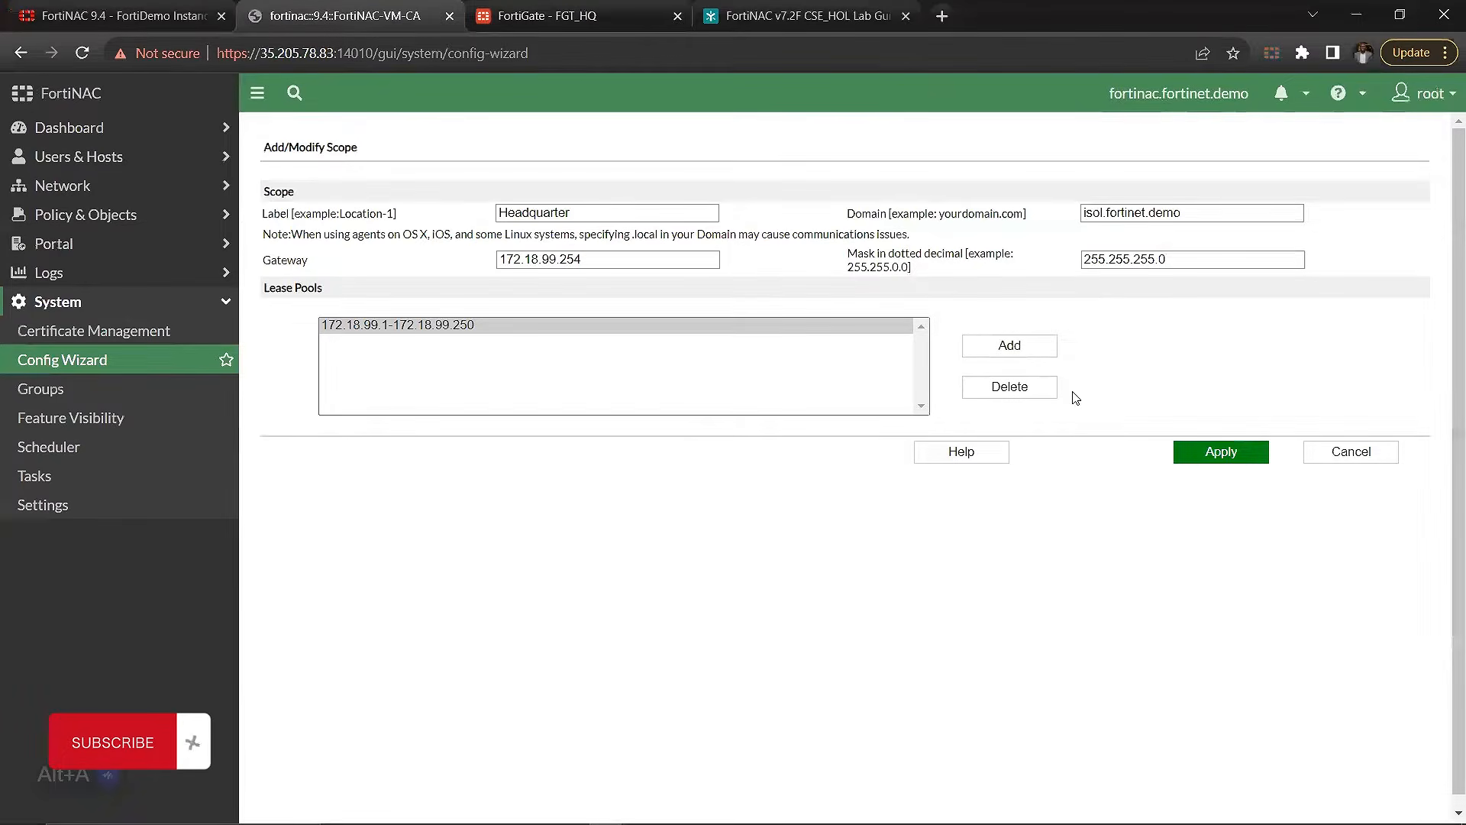
left_click(1306, 458)
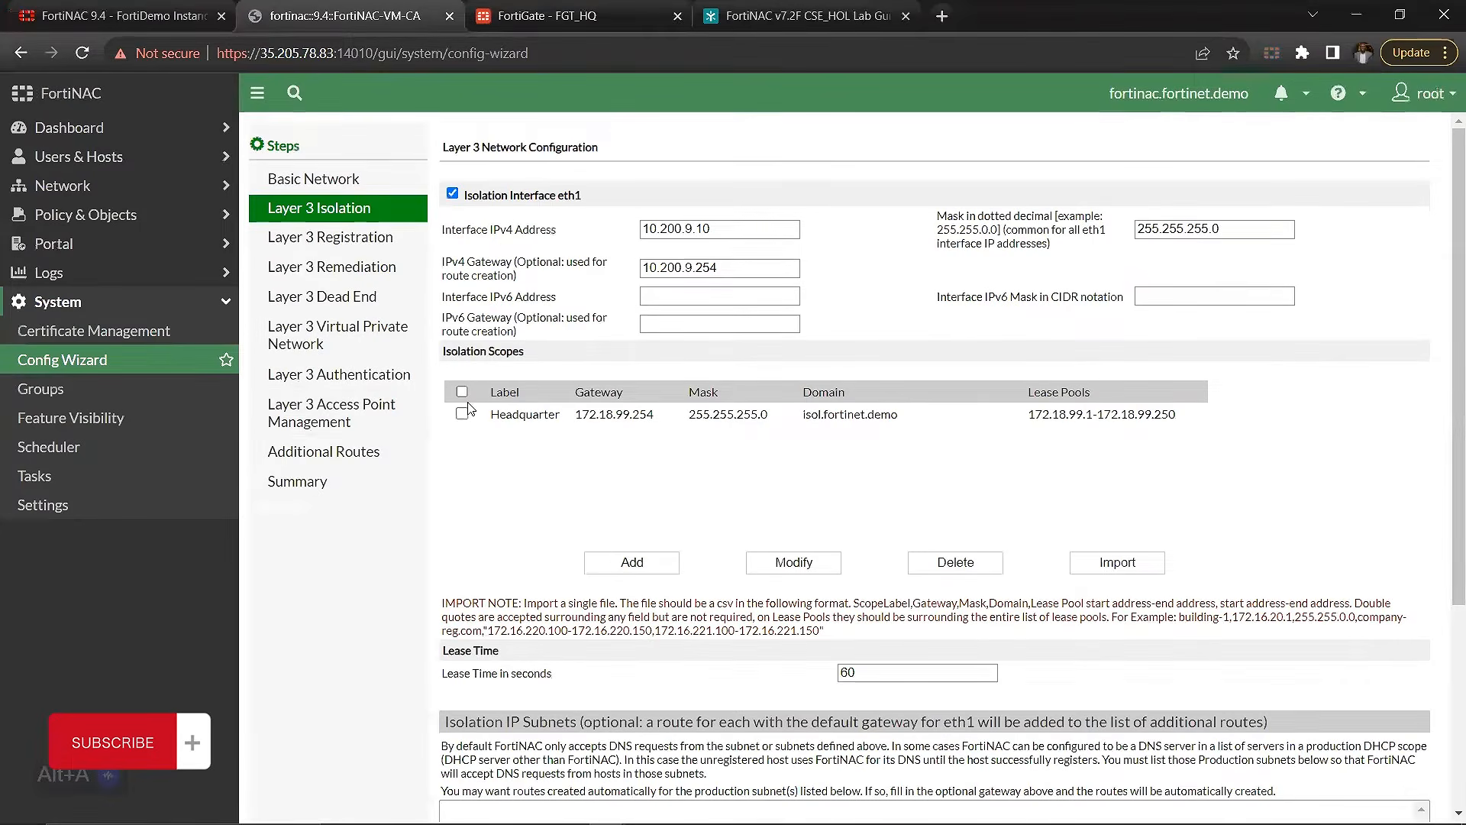
left_click(462, 392)
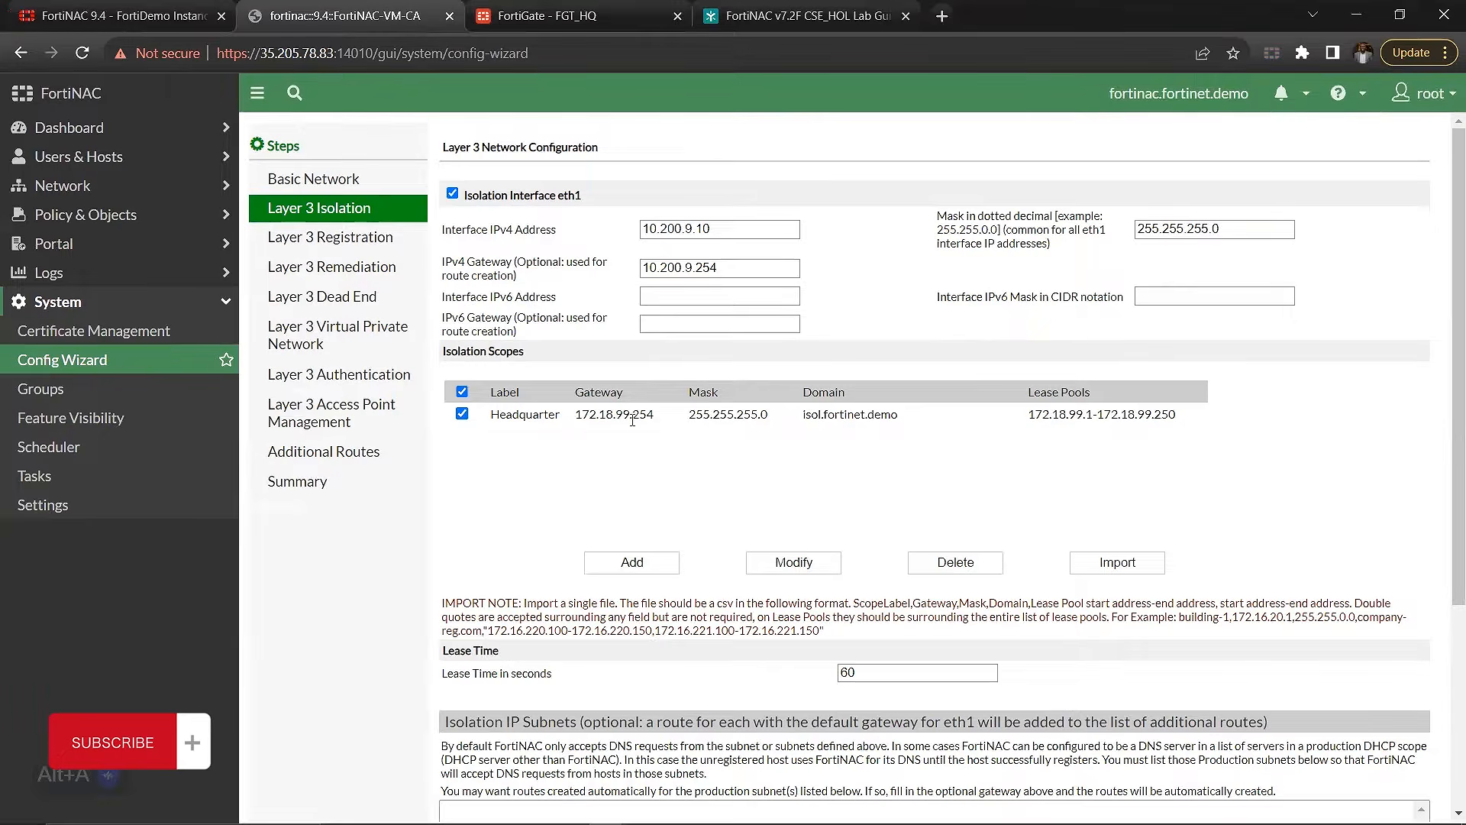
left_click(803, 565)
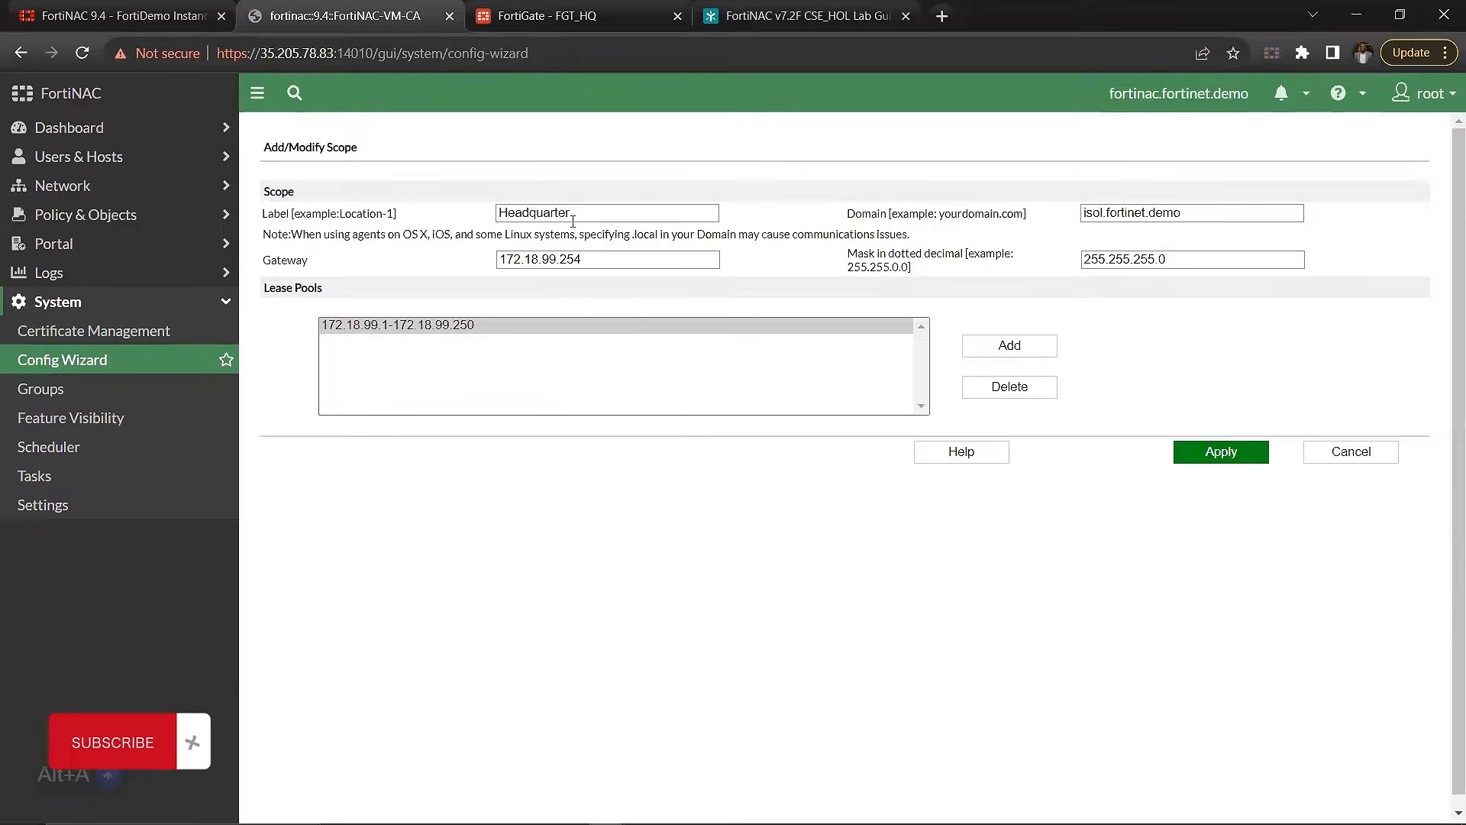
Step: Check the Headquarter scope's label and gateway, and open the FortiGate interfaces list to compare the gateway with the FNAC_Isolation VLAN address
left_click_drag(573, 222, 469, 221)
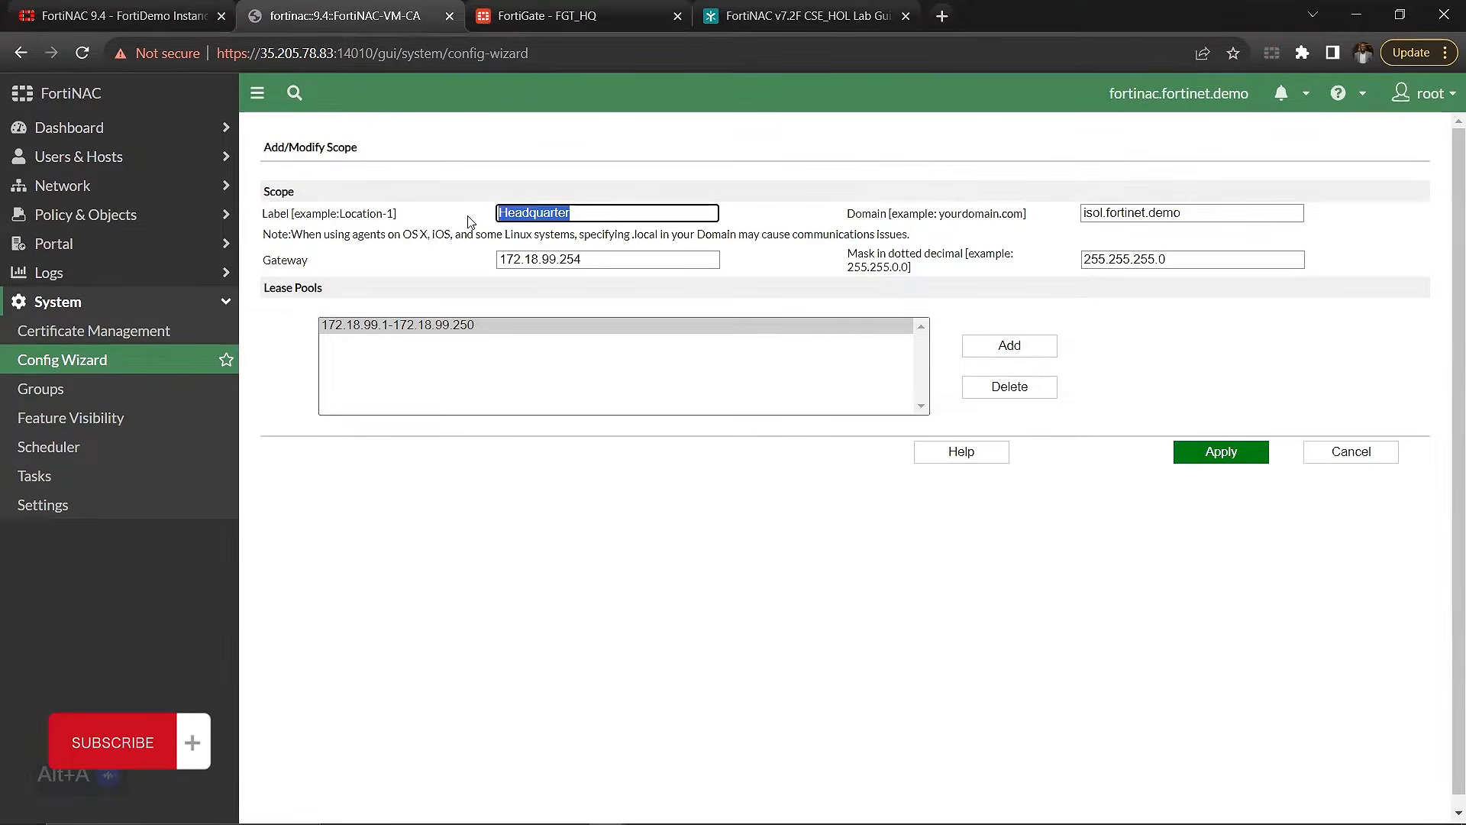
left_click_drag(593, 262, 497, 284)
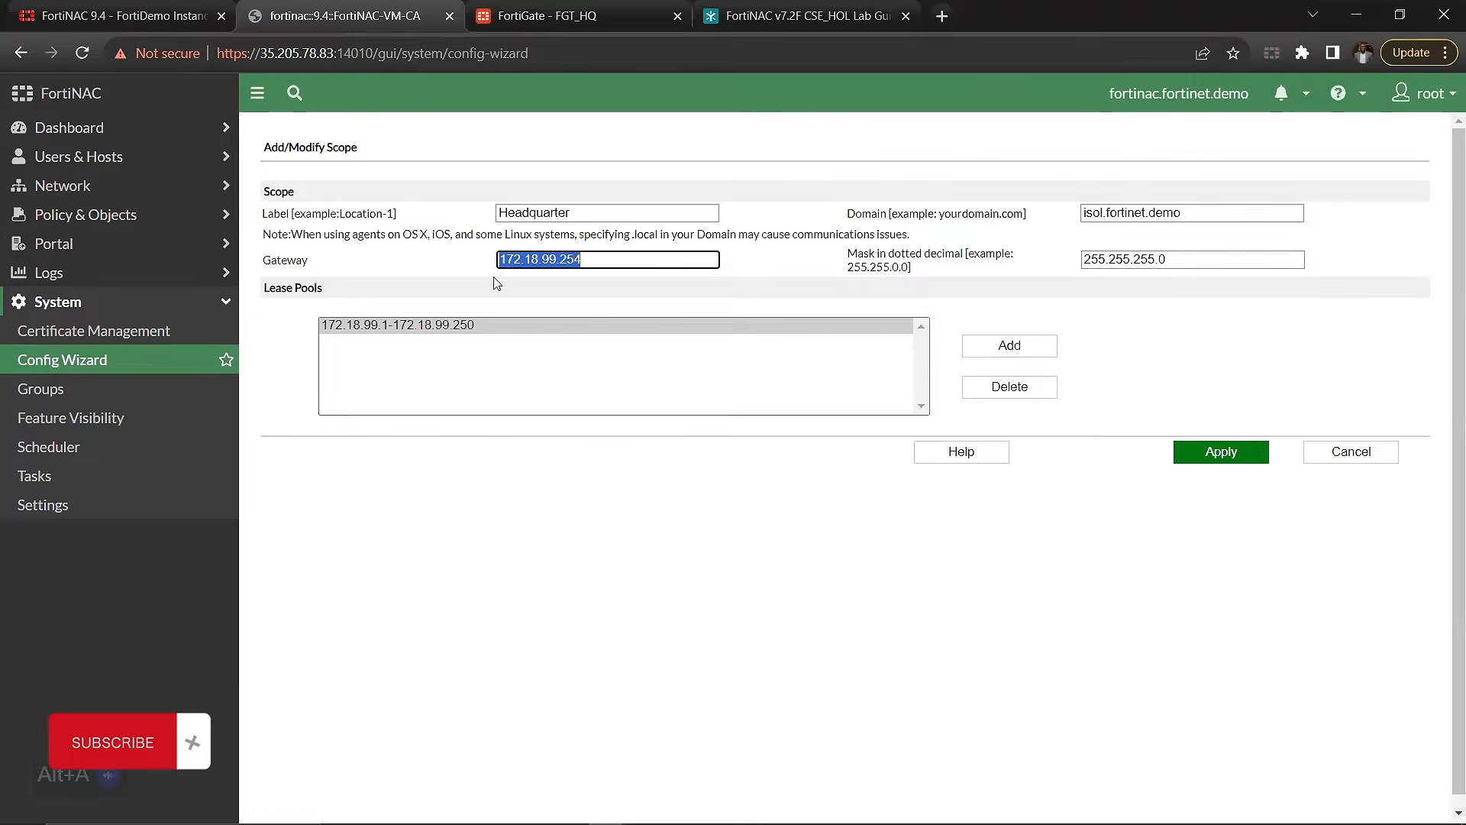
left_click(569, 9)
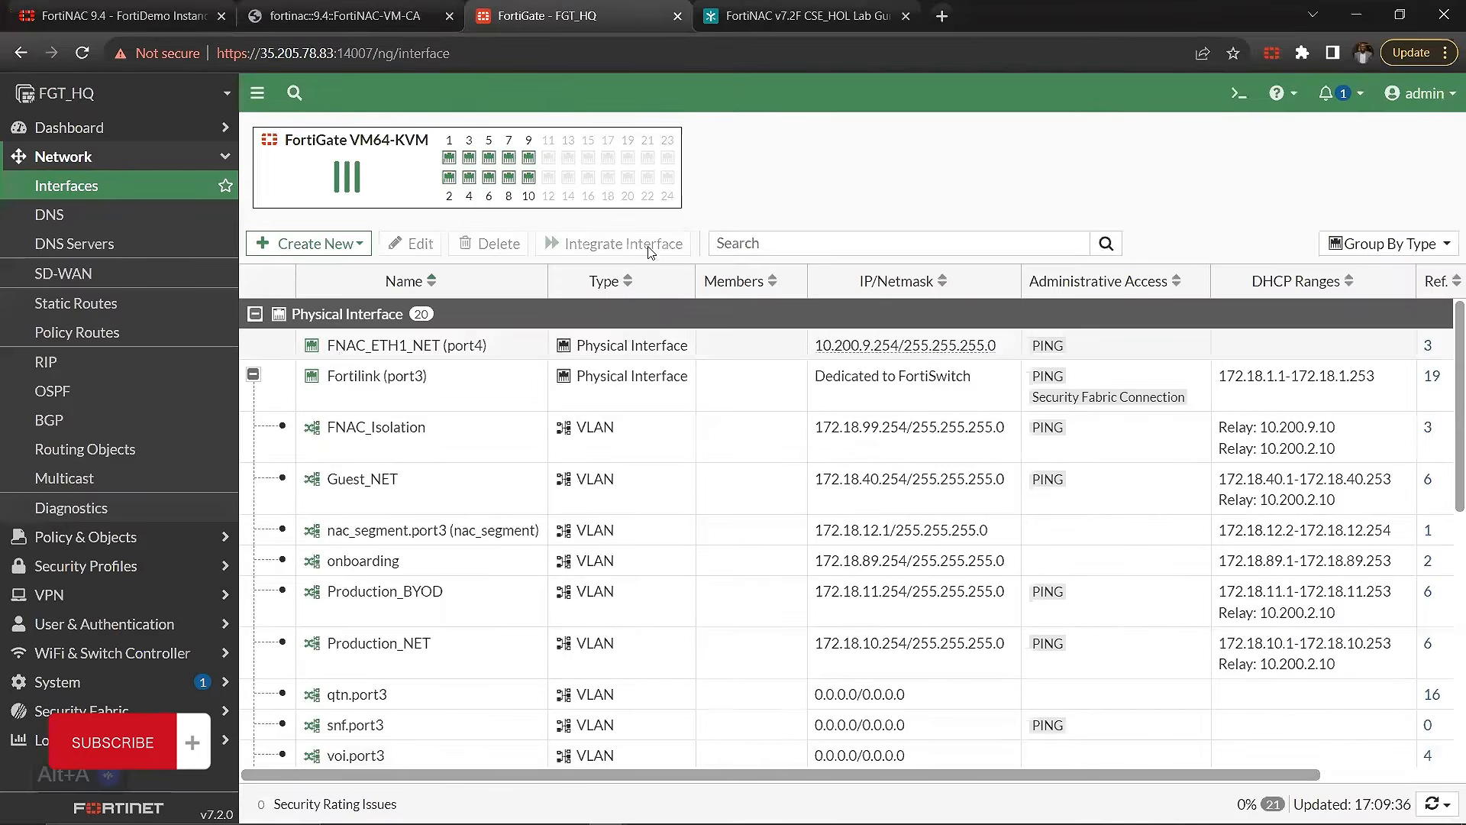
Step: Check the IP/netmask of the FNAC_Isolation VLAN and compare it with the FNAC_ETH1_NET (port4) entry in the interface list
left_click(531, 452)
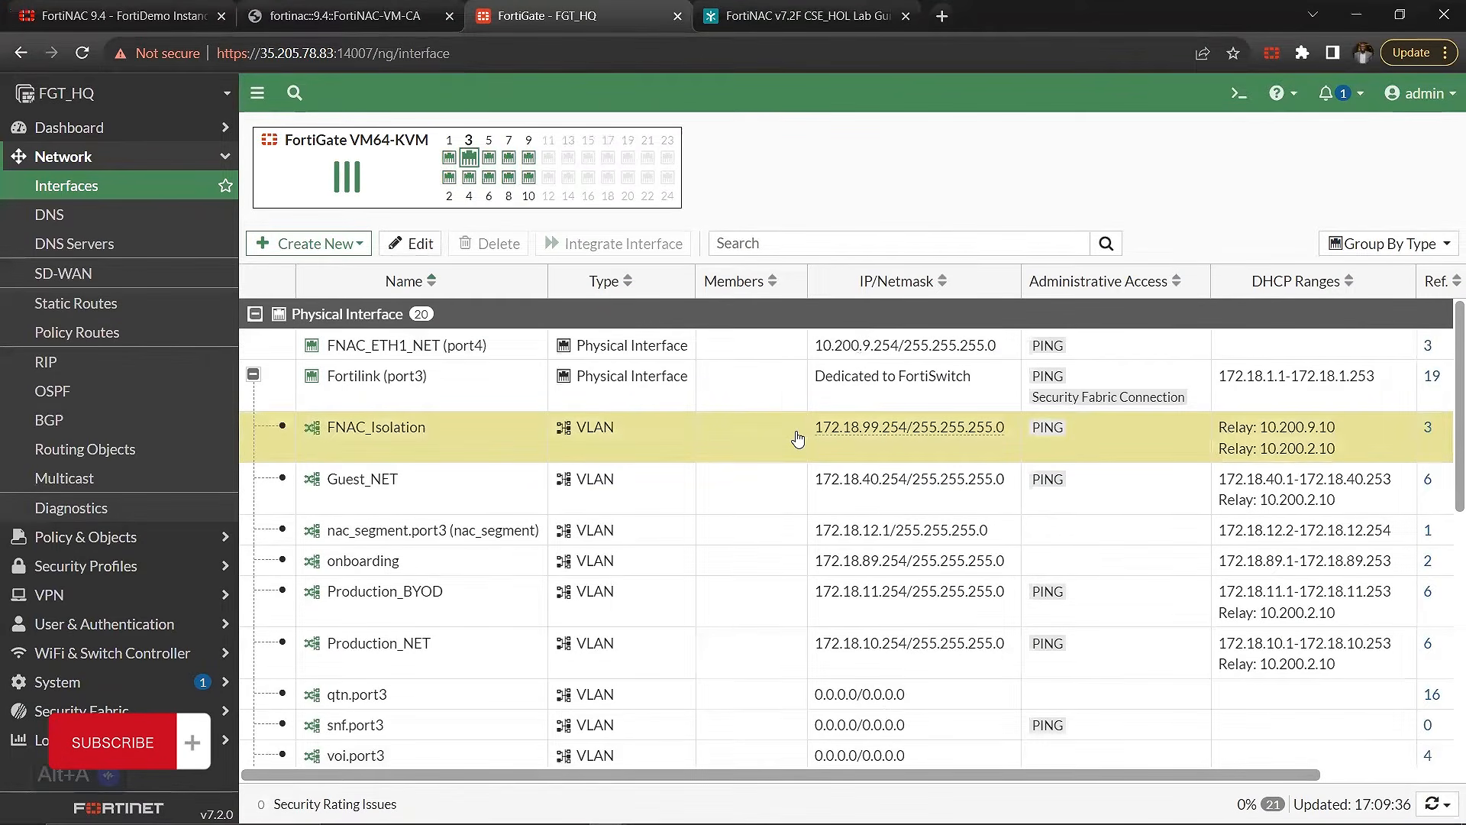
left_click_drag(814, 435, 991, 435)
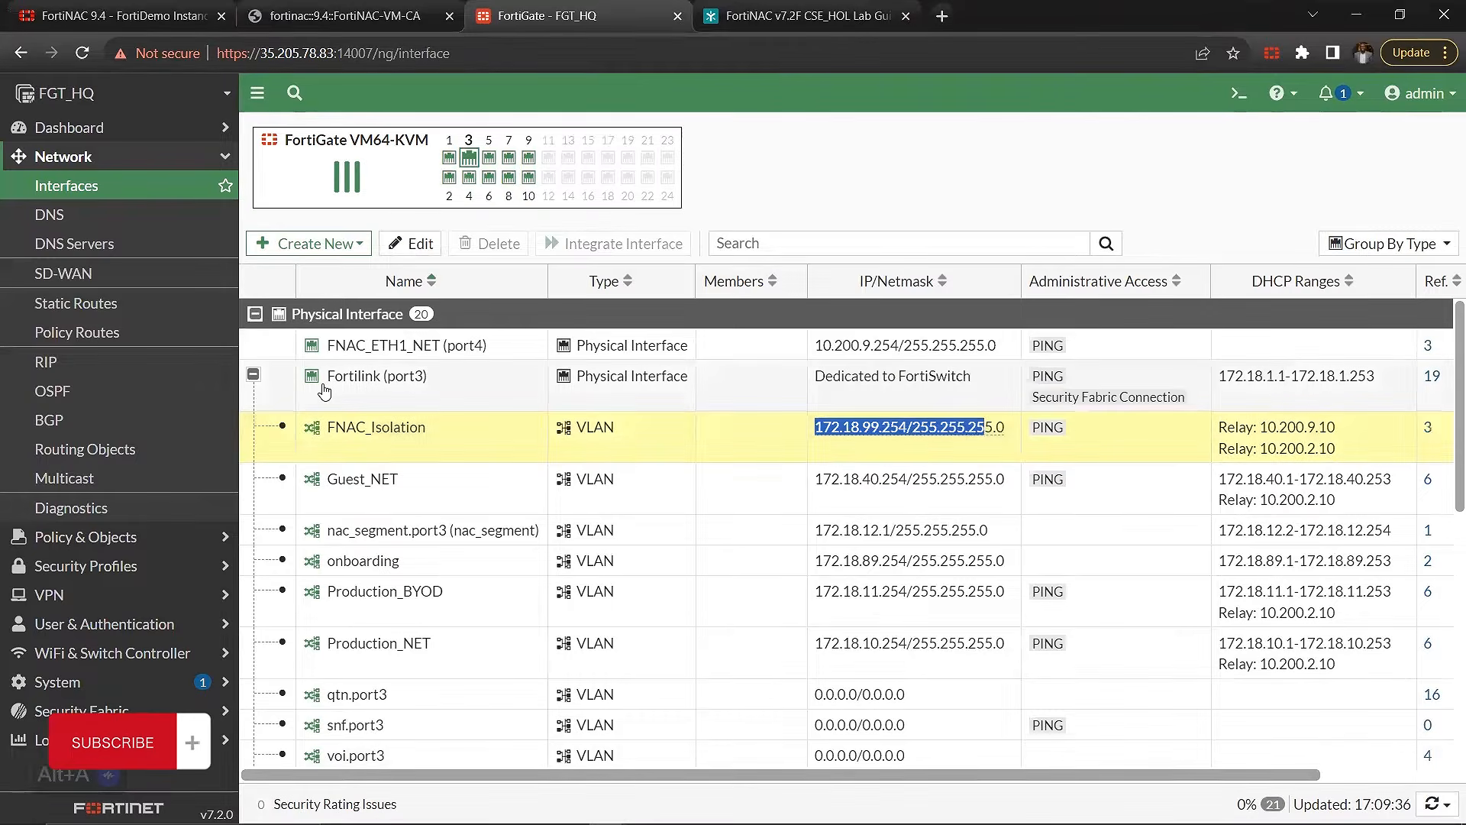
mouse_move(333, 387)
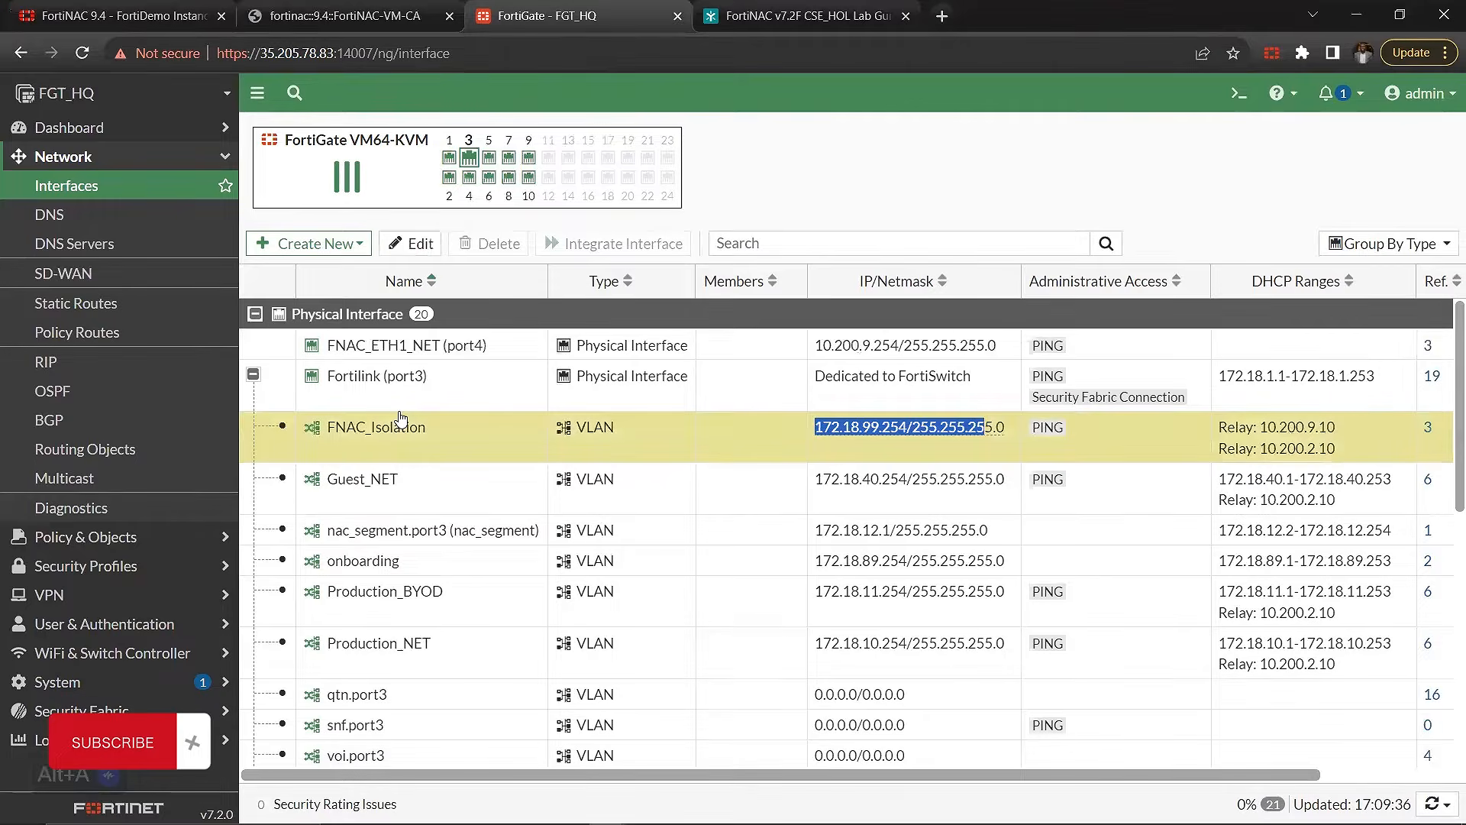
left_click(370, 346)
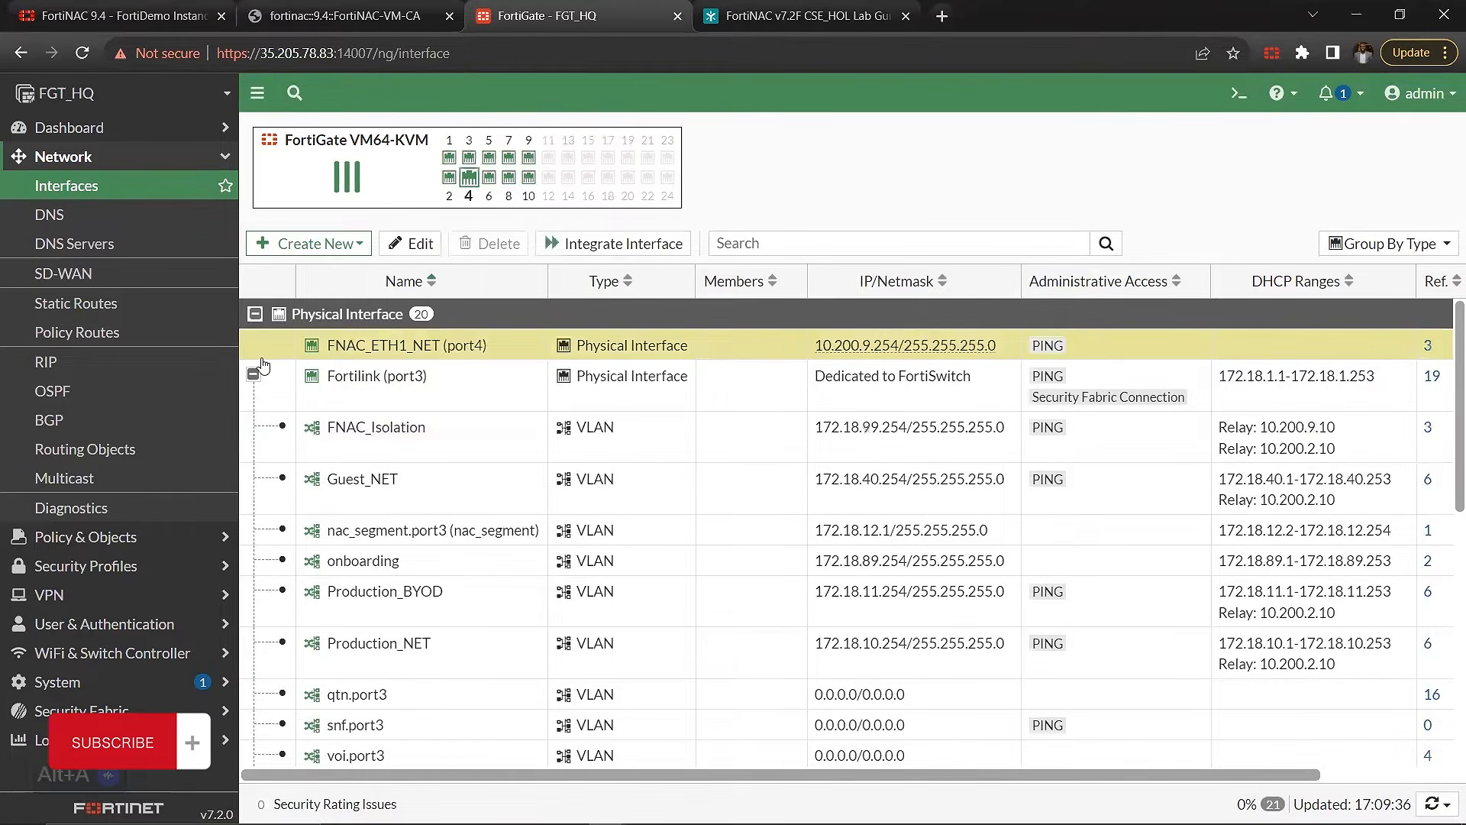
mouse_move(351, 351)
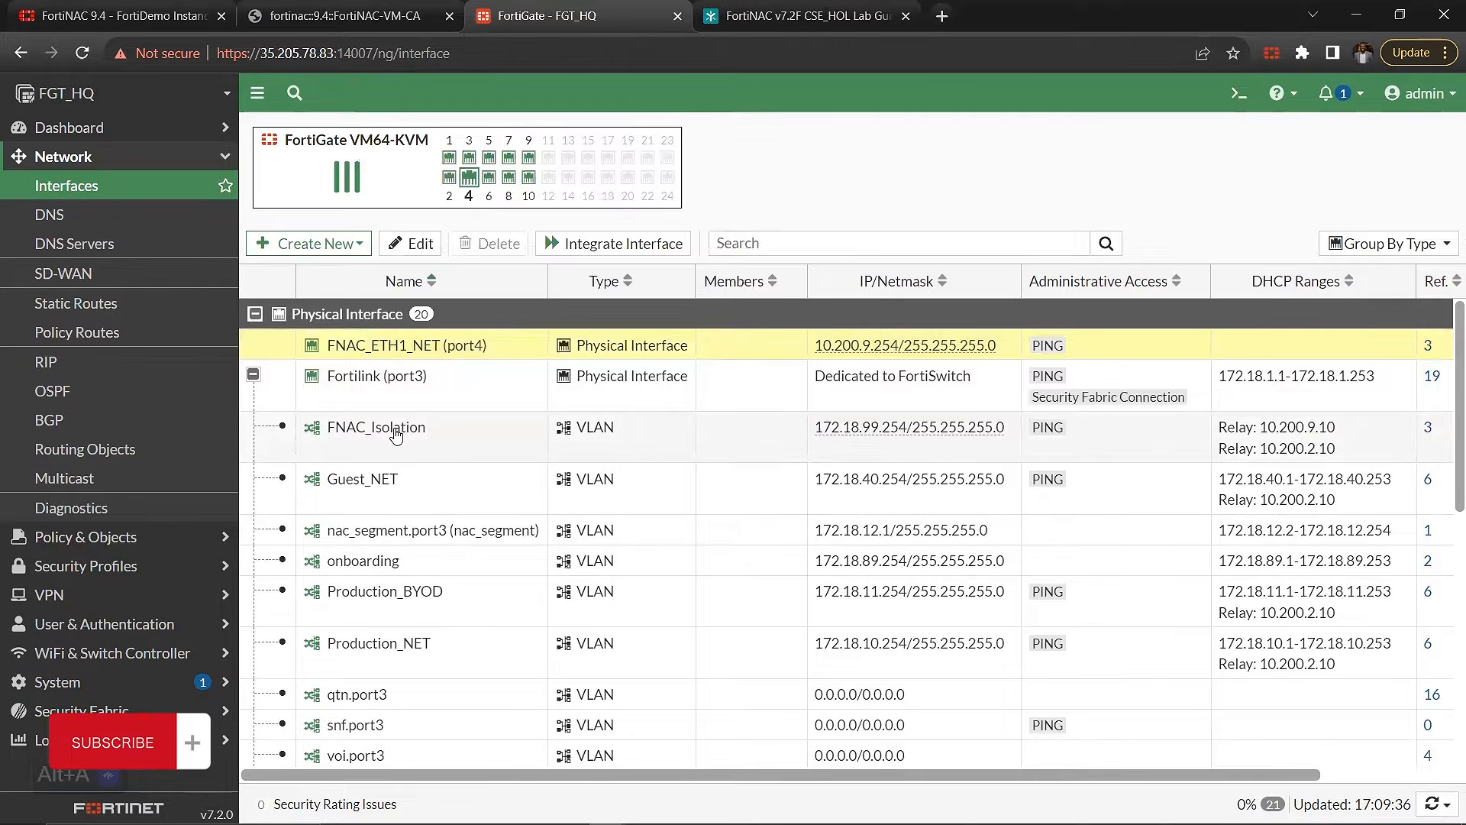
mouse_move(385, 428)
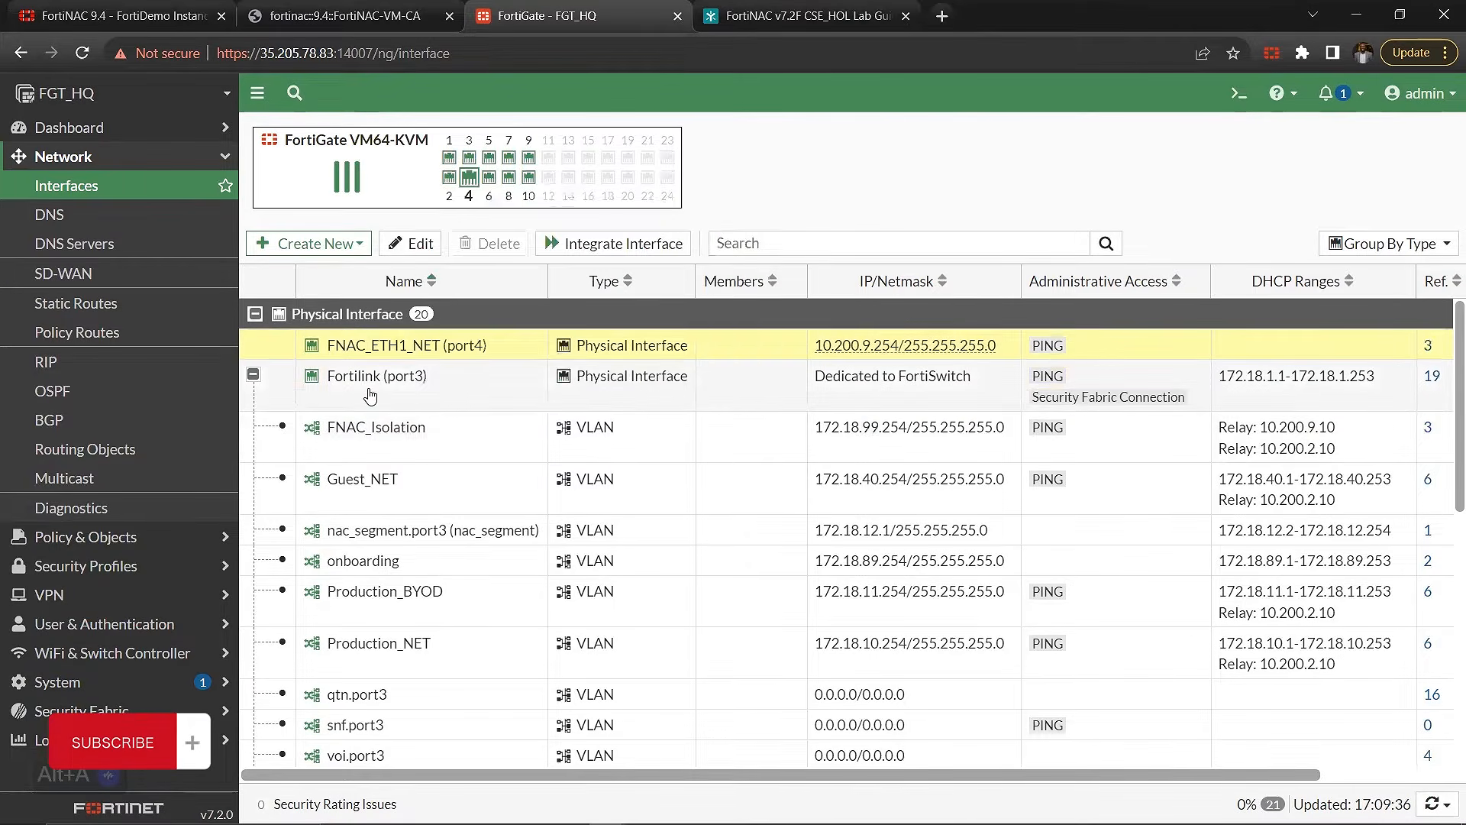
Step: Check the DHCP relay entries and VLAN ID of the FNAC_Isolation interface
scroll(1187, 454, "right", 4)
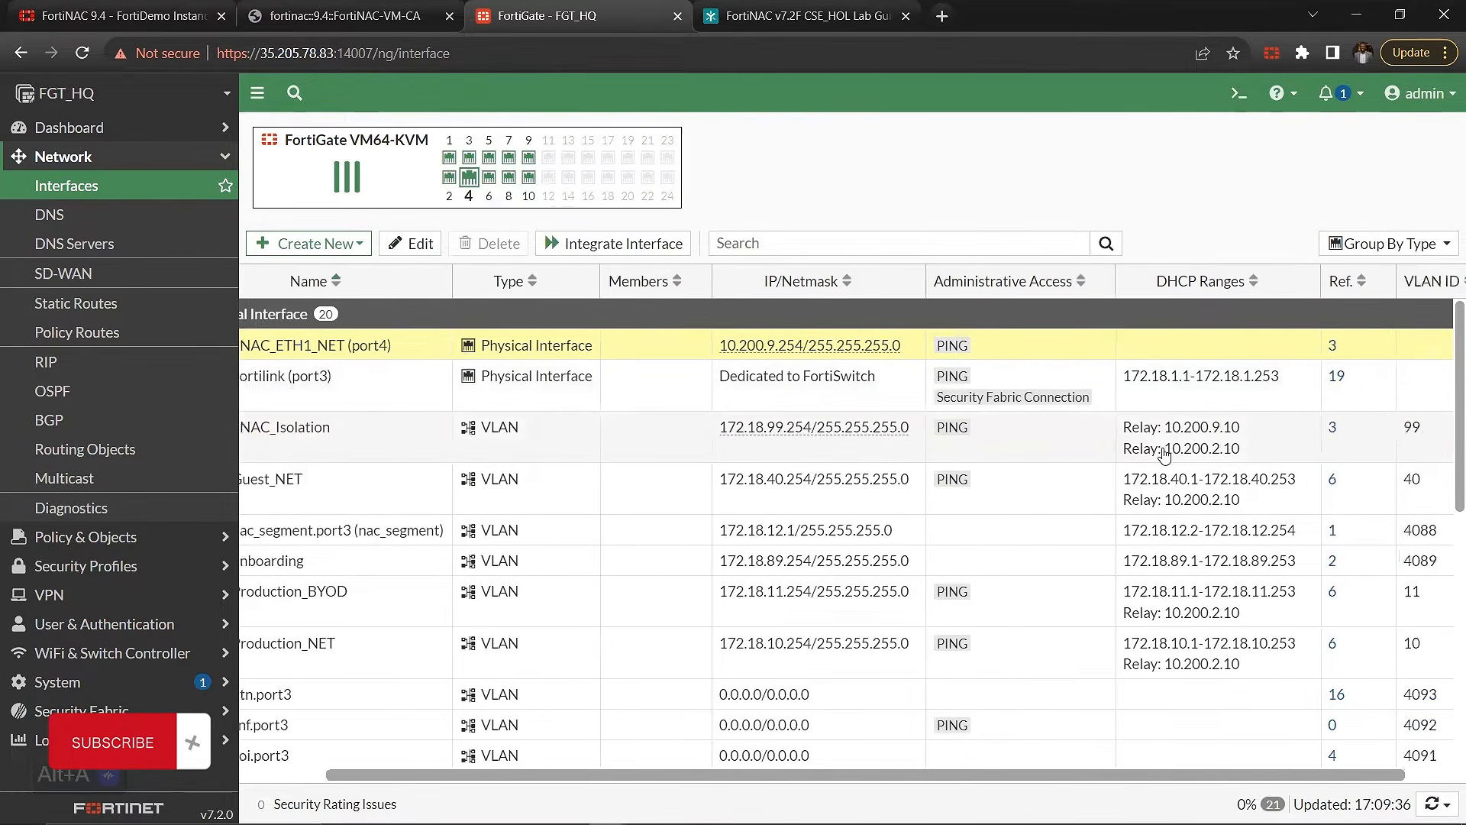
left_click(1364, 449)
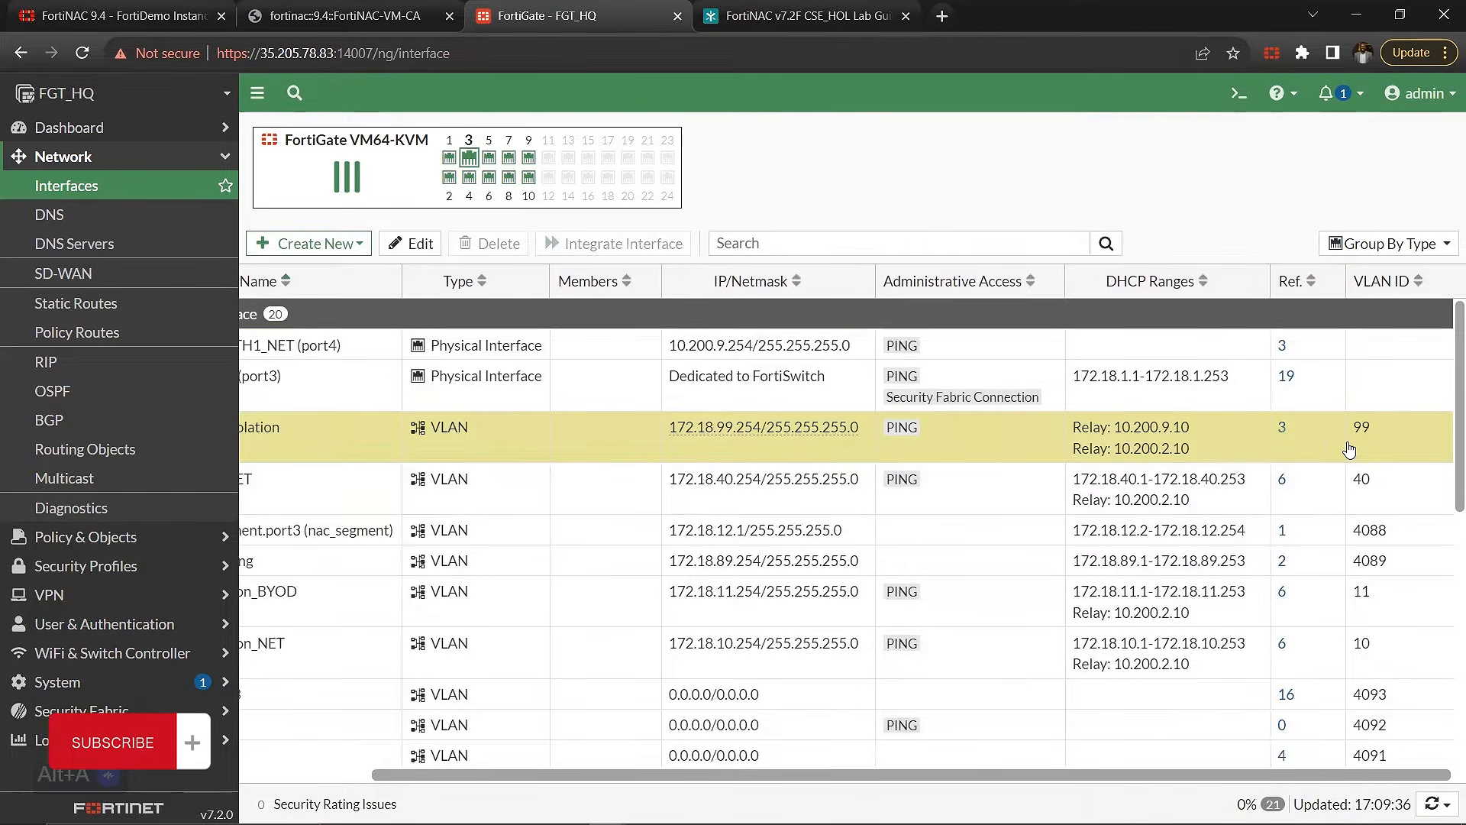
scroll(650, 515, "left", 3)
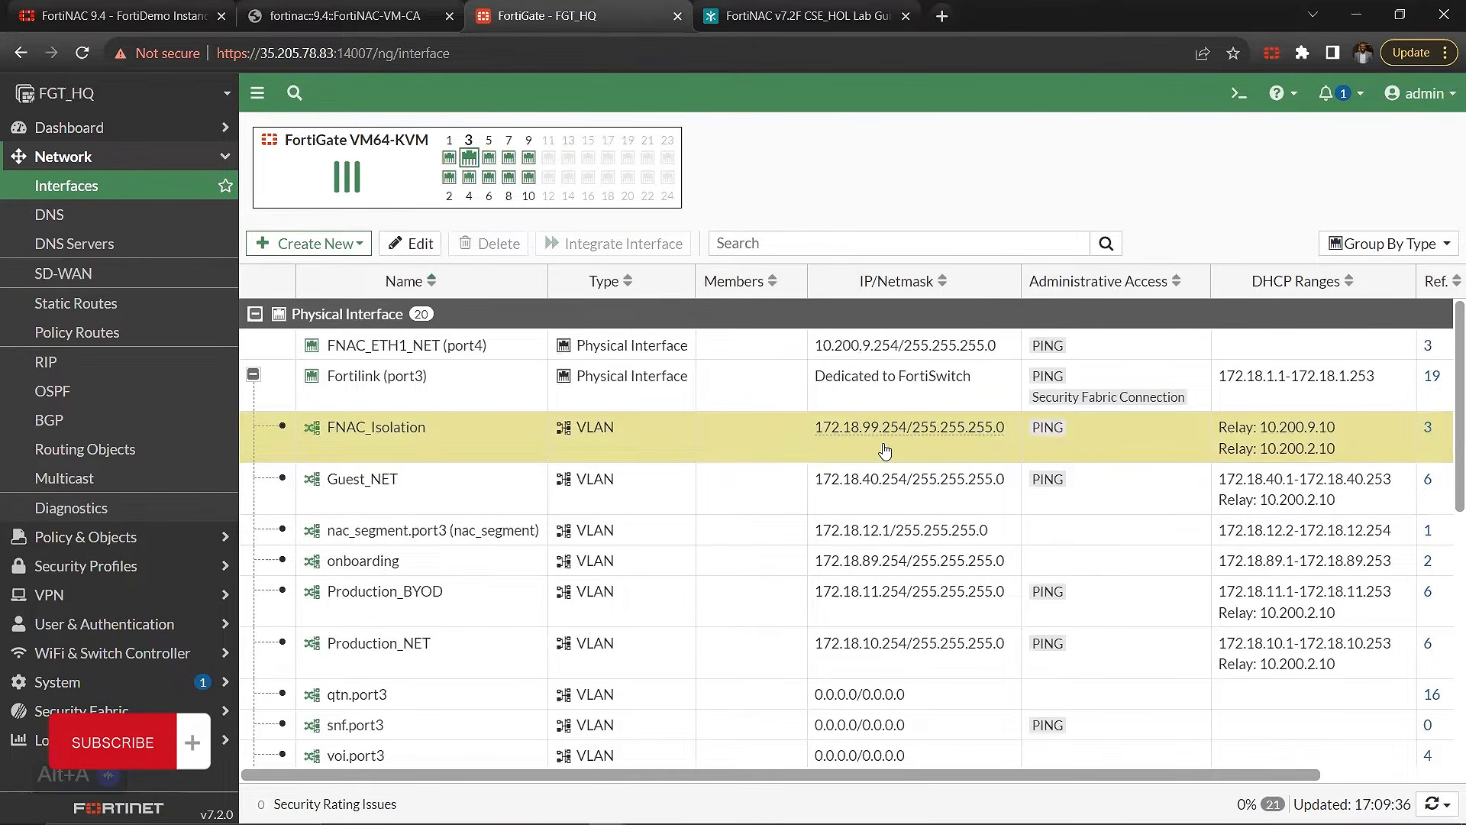
Step: Return to the FortiNAC Headquarter scope and check its lease pool, gateway and subnet mask
left_click(428, 6)
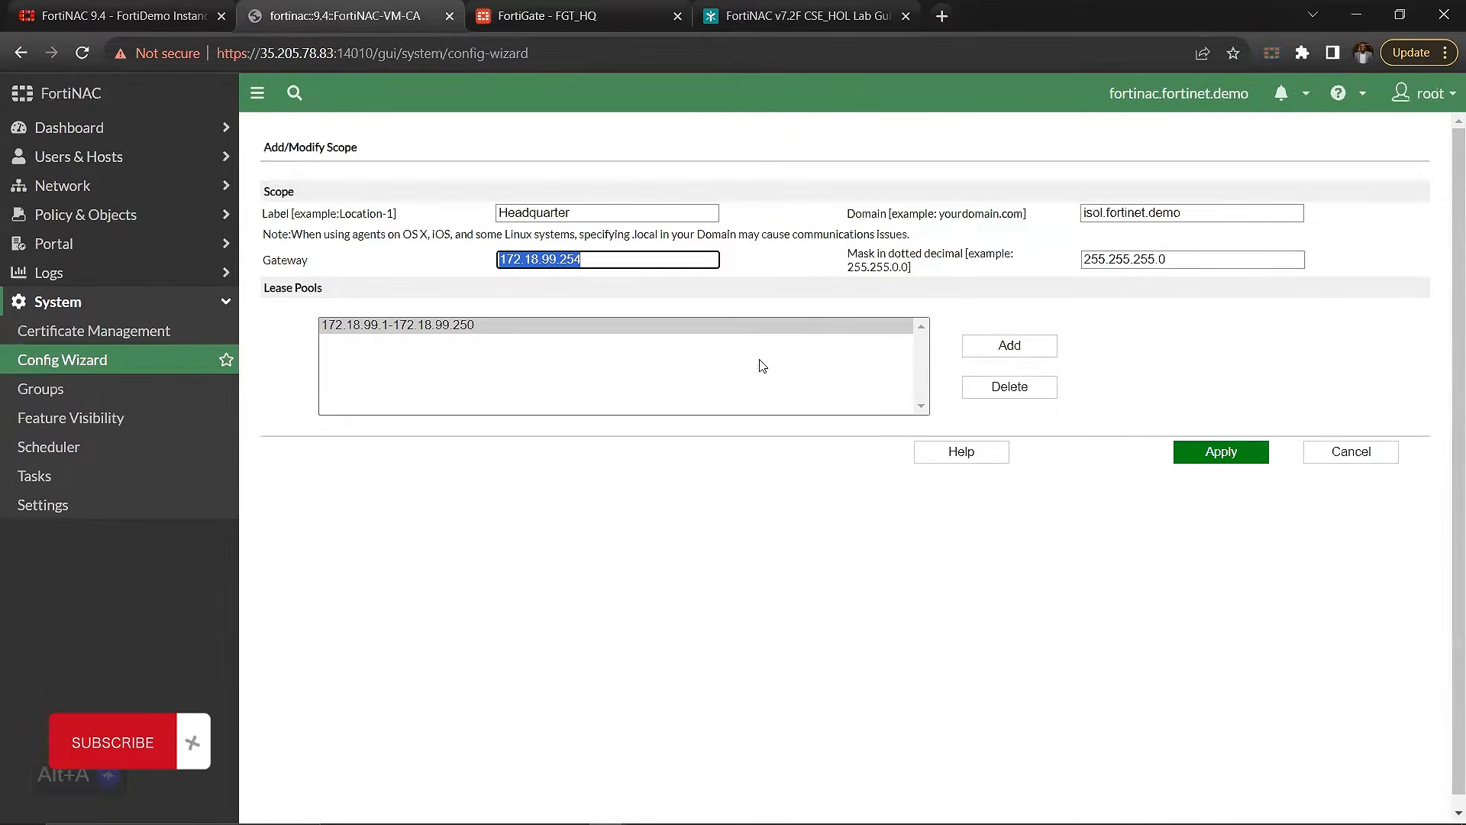
left_click(372, 327)
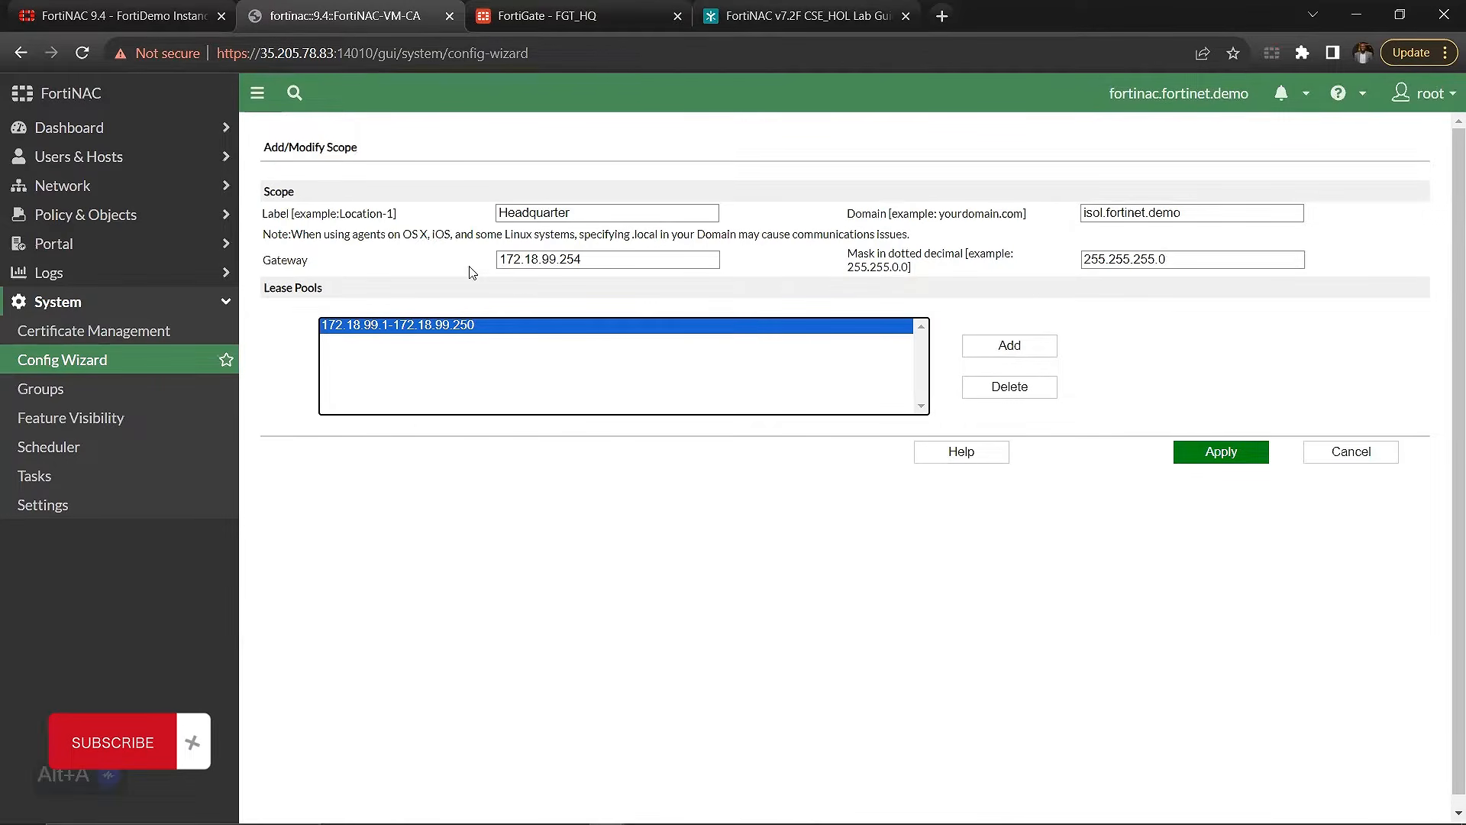
left_click_drag(608, 266, 499, 260)
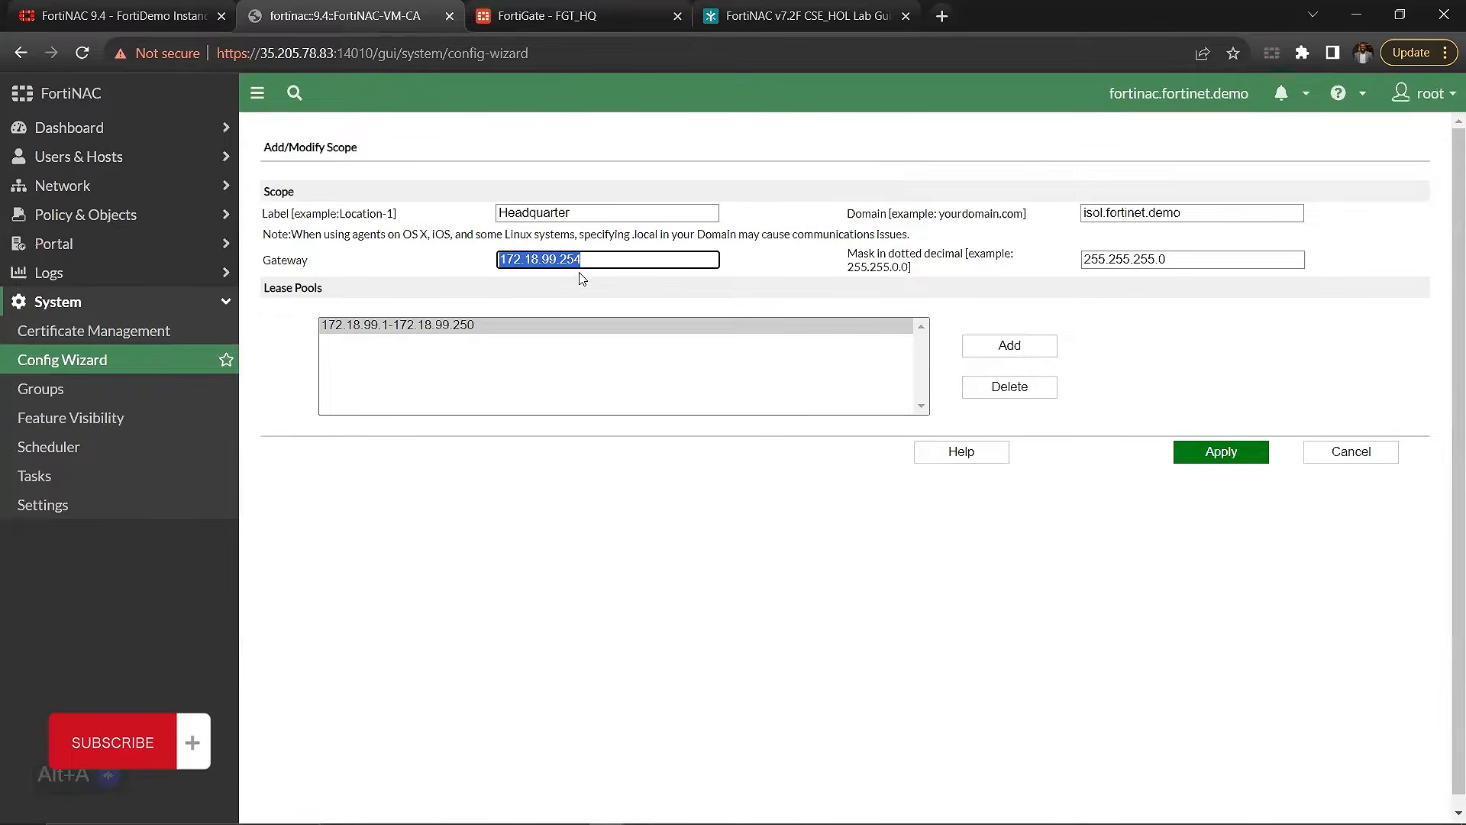
left_click(1181, 261)
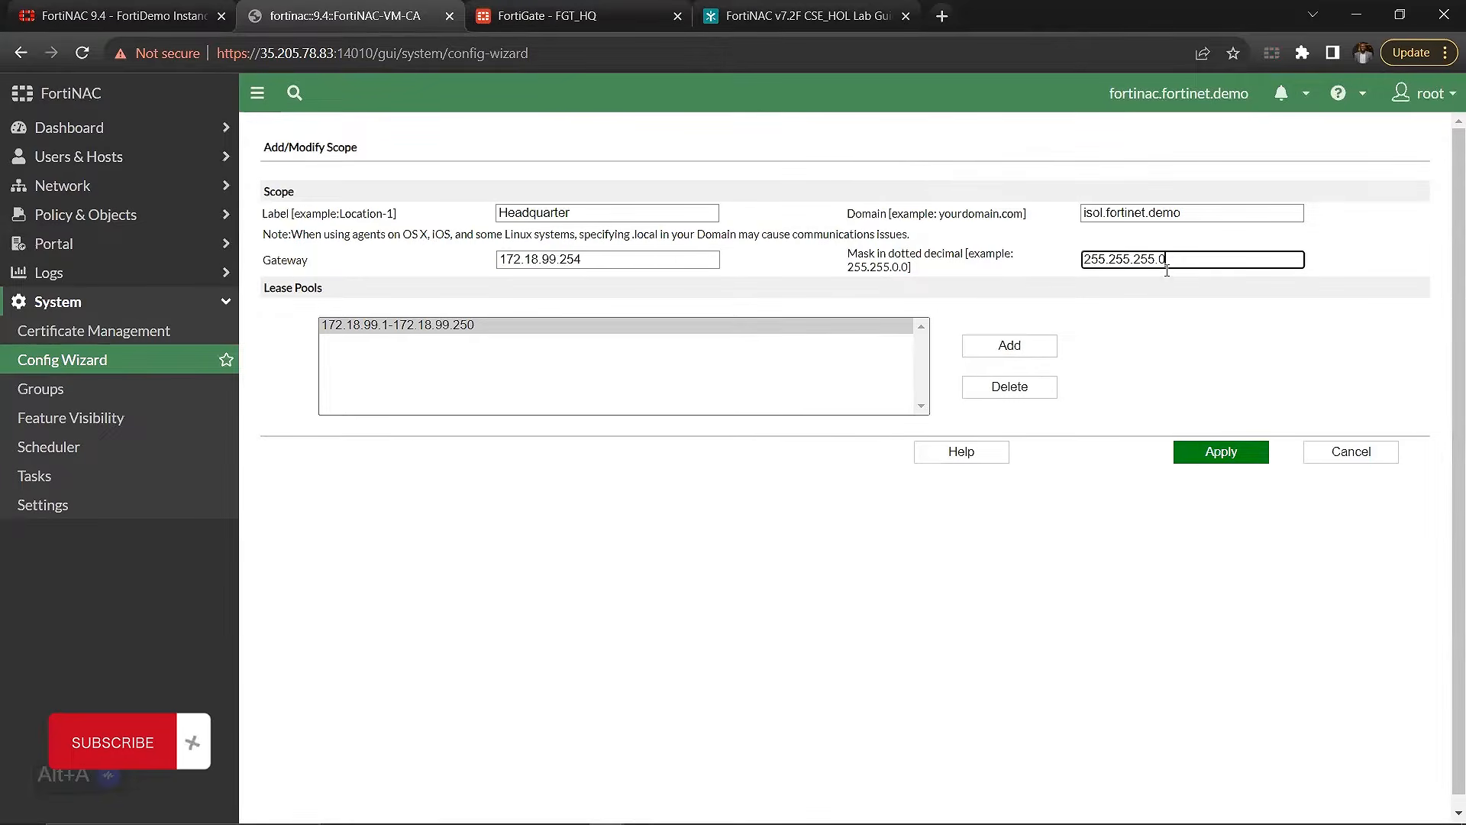
Step: Inspect the start and end fields for adding a lease pool IP range, and cancel without adding one
left_click(992, 350)
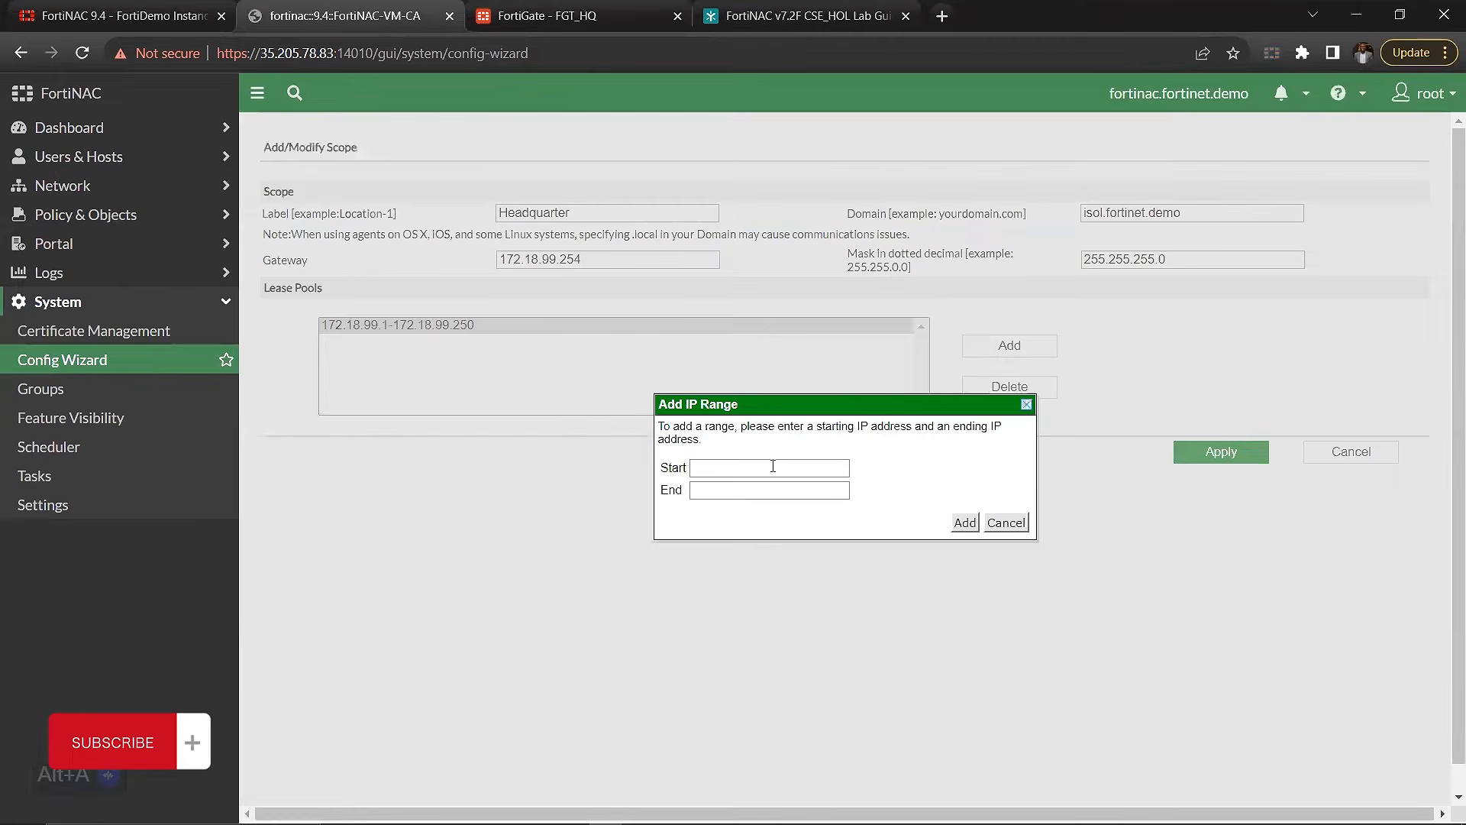
left_click(741, 468)
left_click(718, 492)
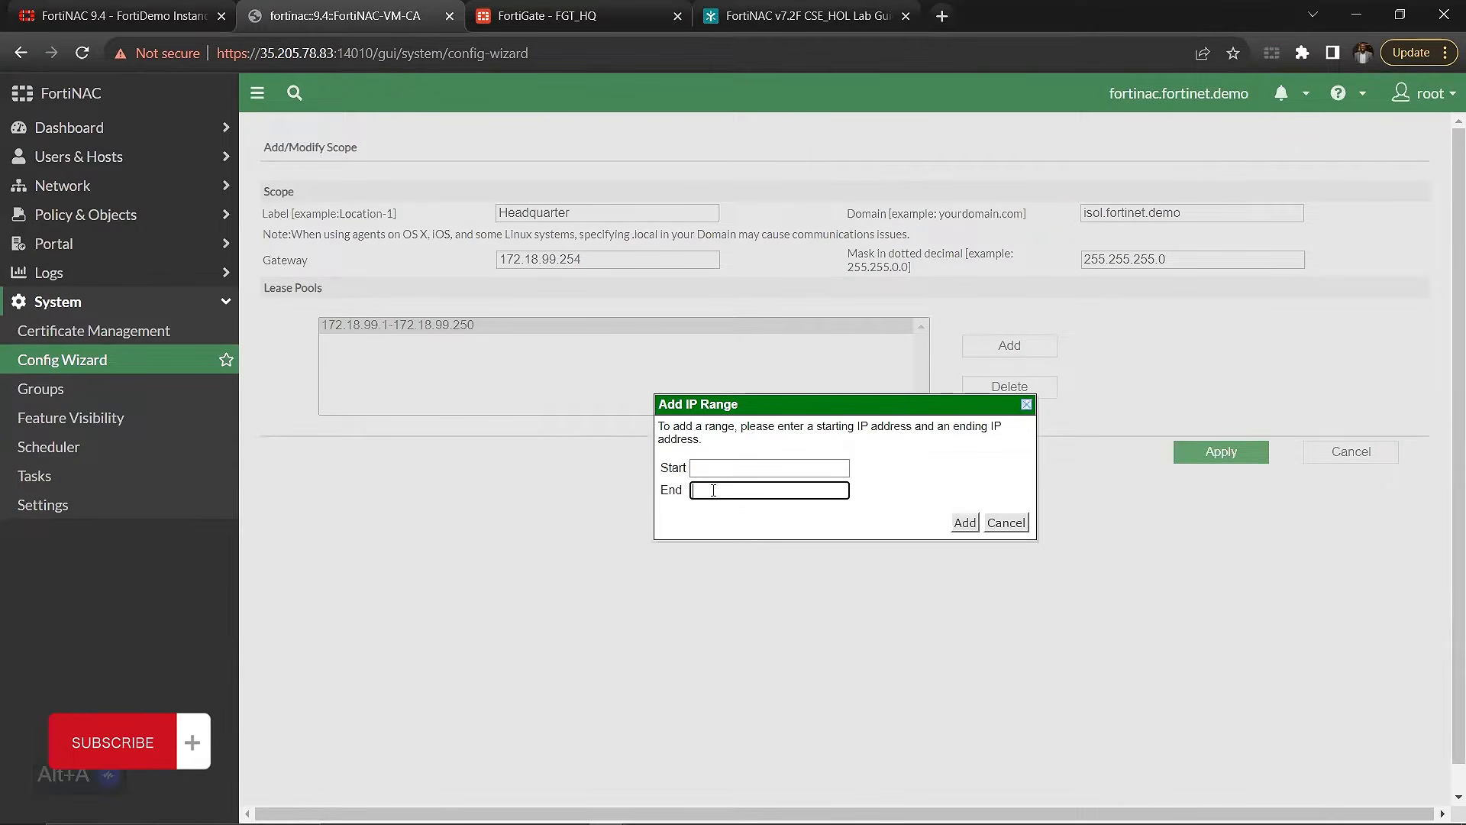
left_click(1021, 525)
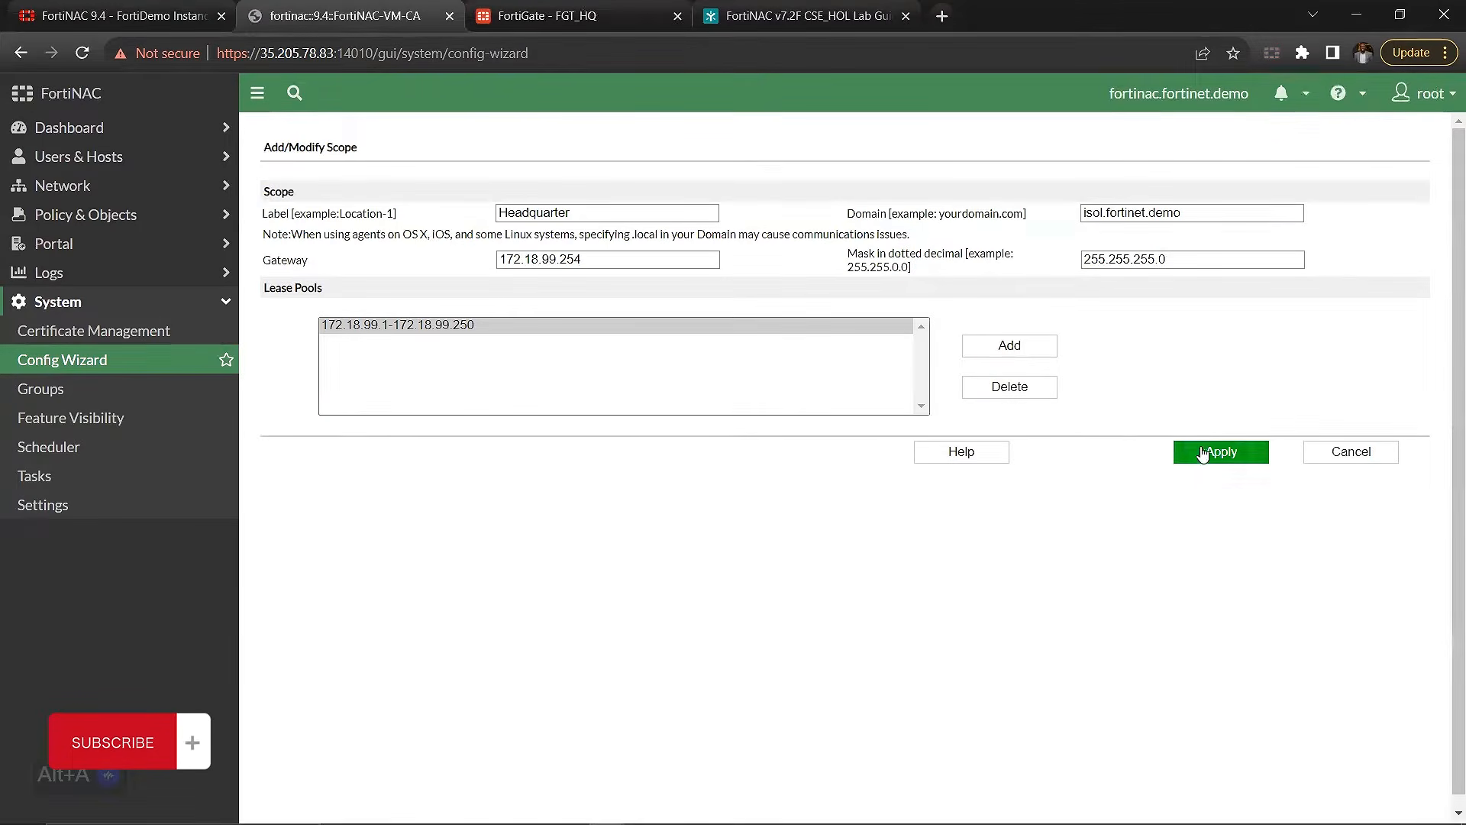
Step: Check the Headquarter scope's domain, cancel the scope modification, and review the remaining Layer 3 Isolation settings
left_click_drag(1199, 214, 1063, 223)
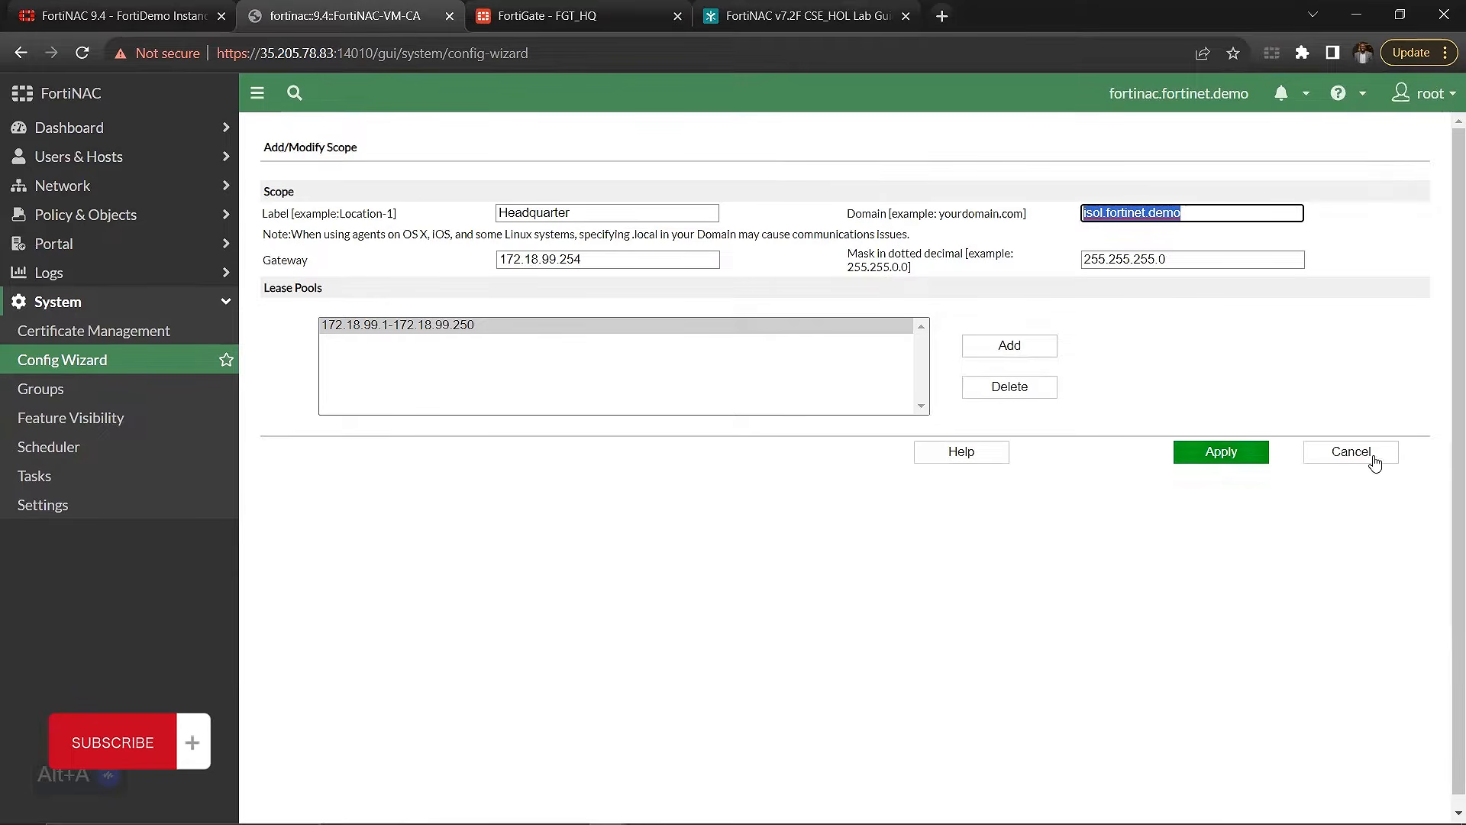
left_click(1335, 455)
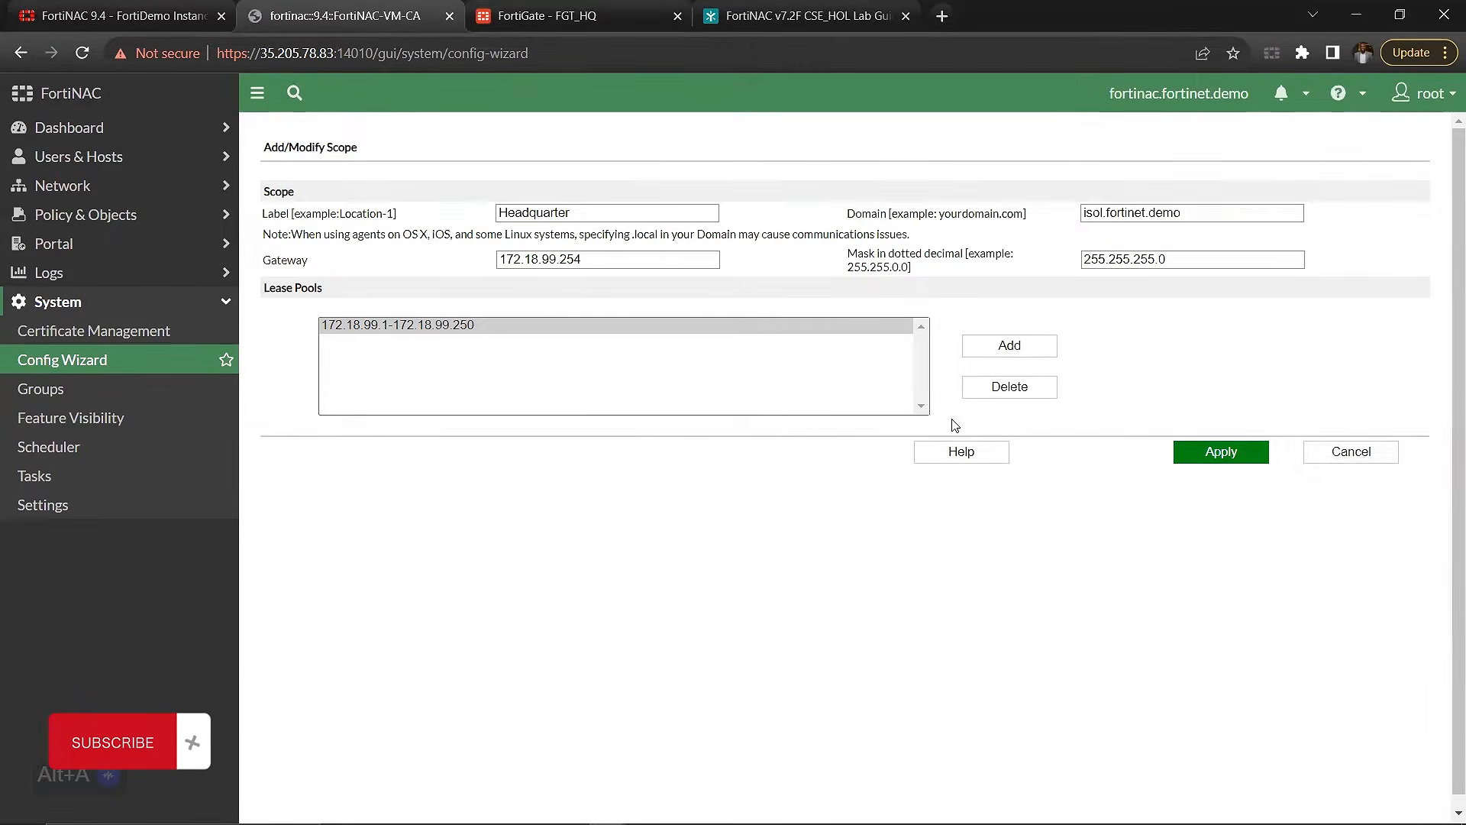
left_click_drag(687, 417, 702, 418)
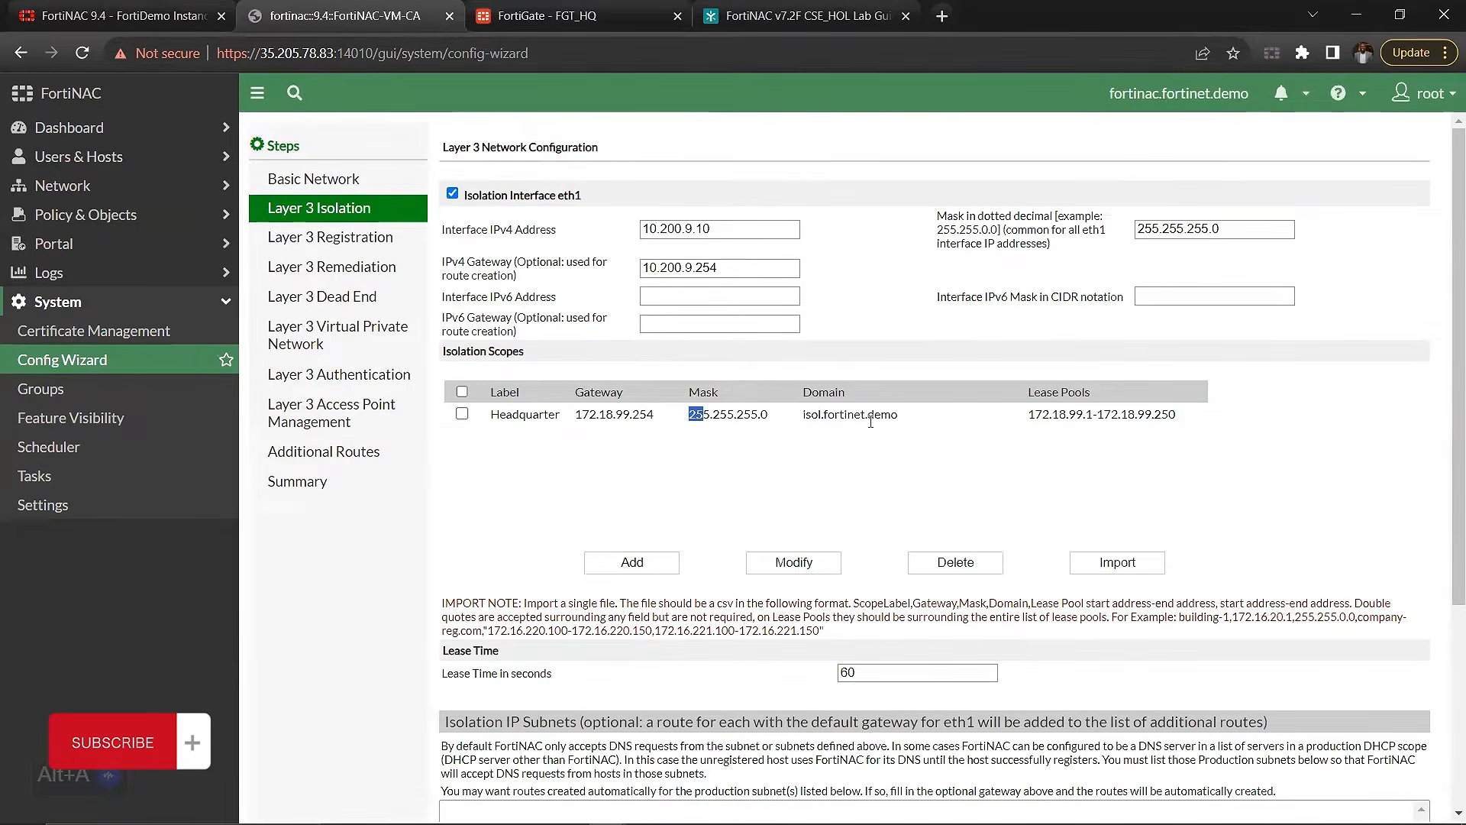
scroll(1040, 437, "down", 3)
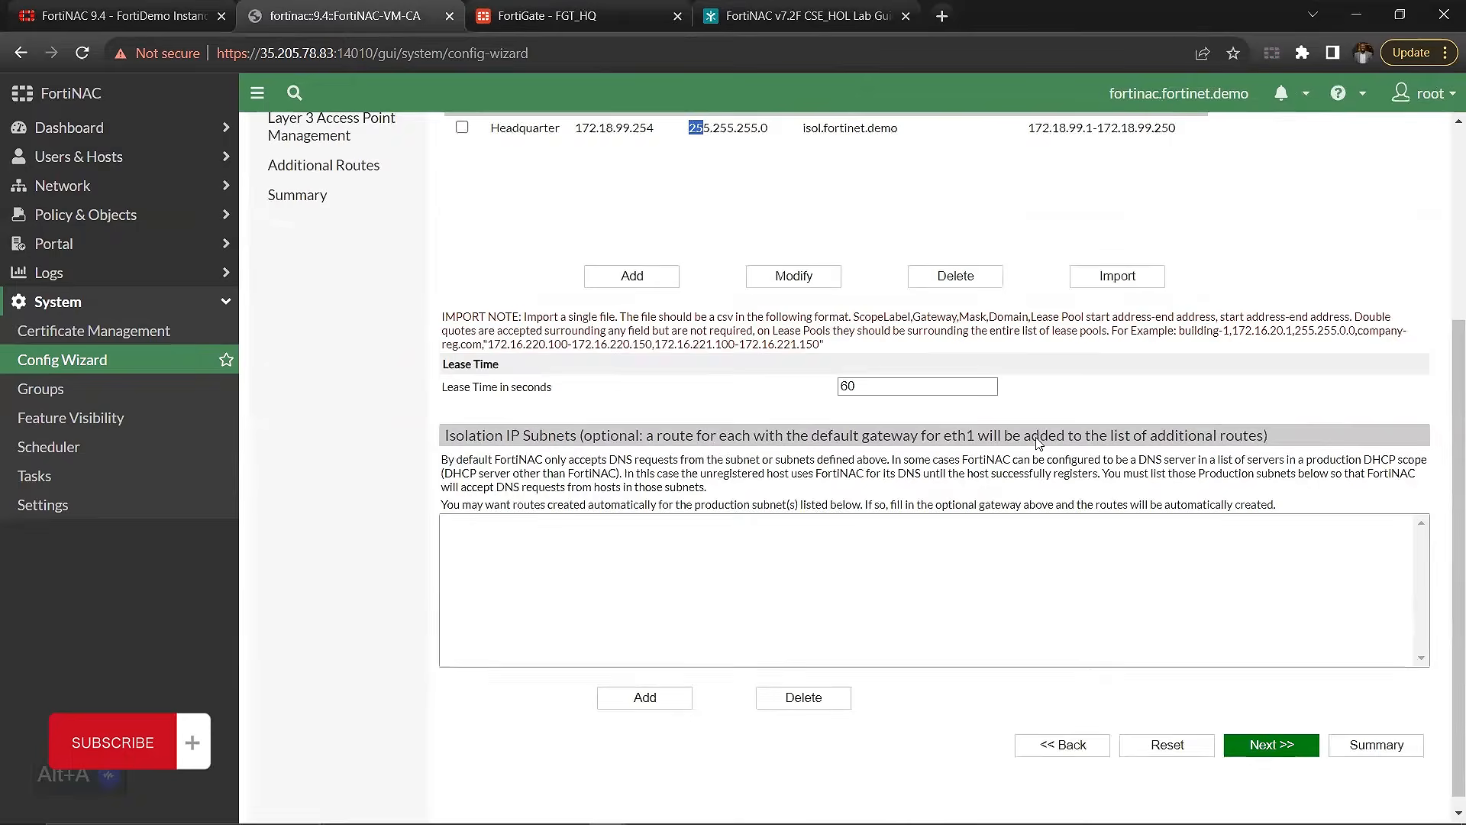
scroll(1037, 438, "up", 3)
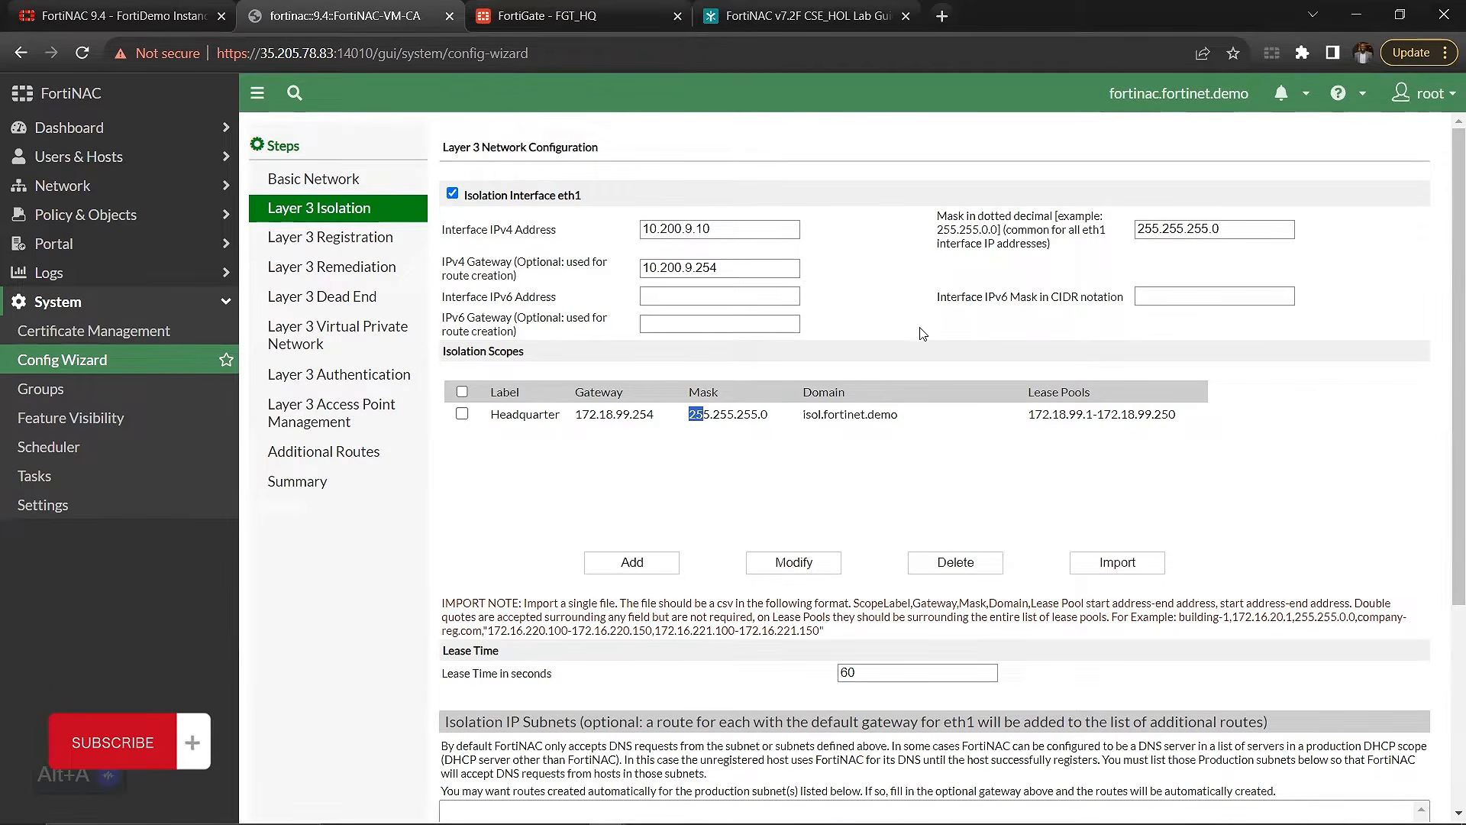
Step: Compare the host name, domain and eth0 IP address in Basic Network with the Headquarter scope's domain in Layer 3 Isolation
left_click(321, 179)
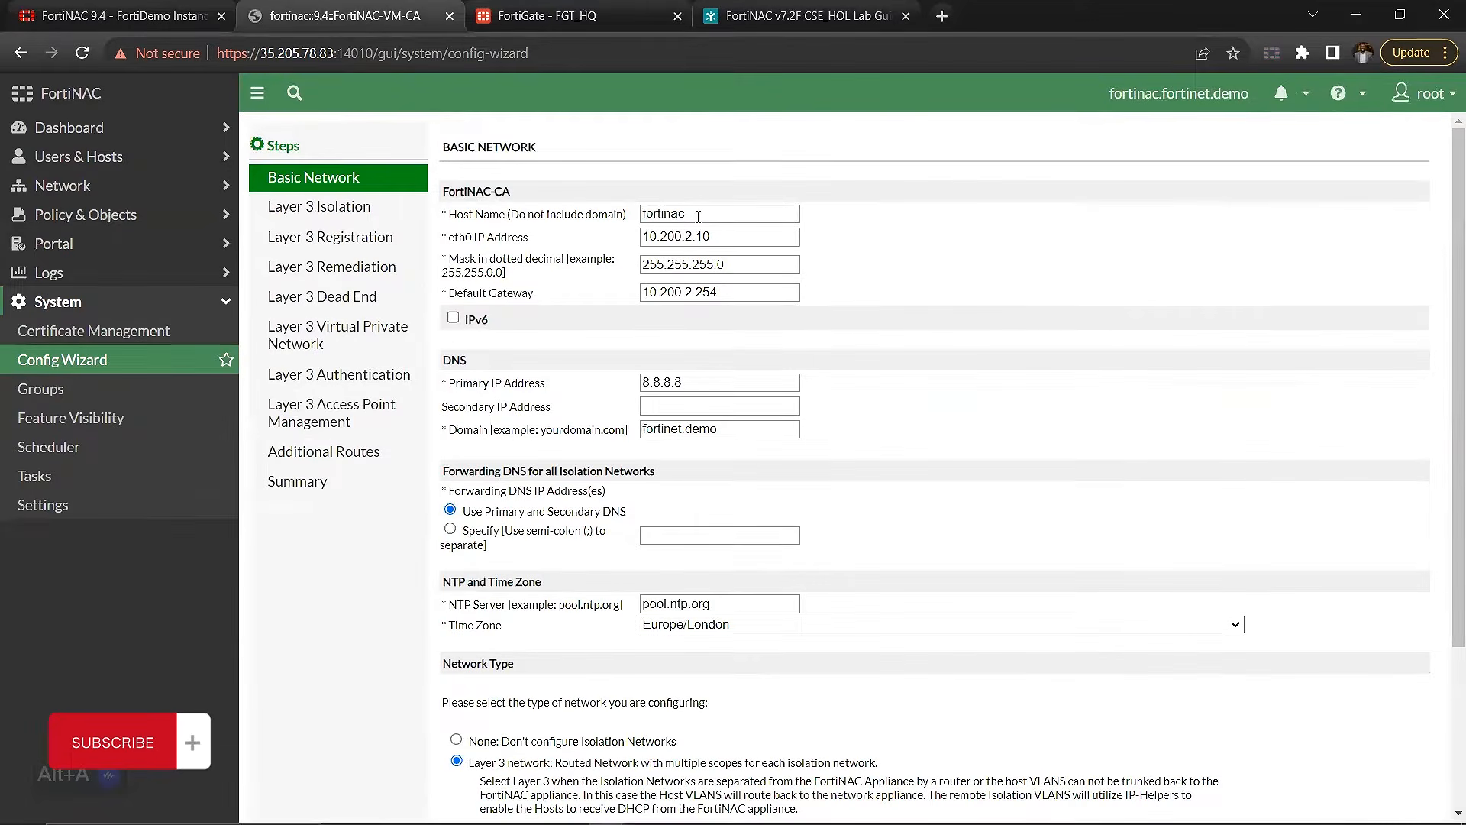
left_click_drag(694, 215, 603, 221)
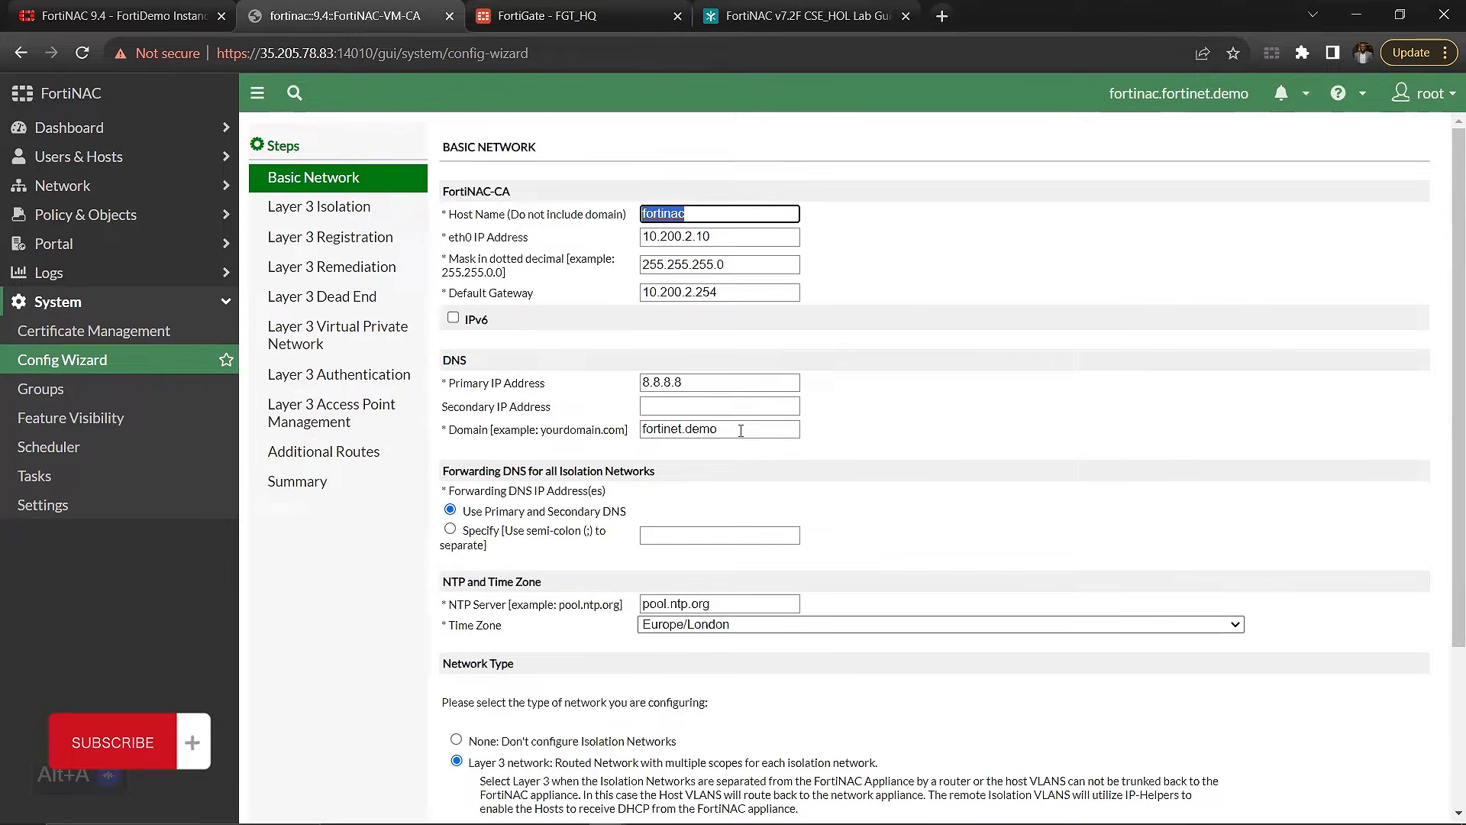
left_click(740, 430)
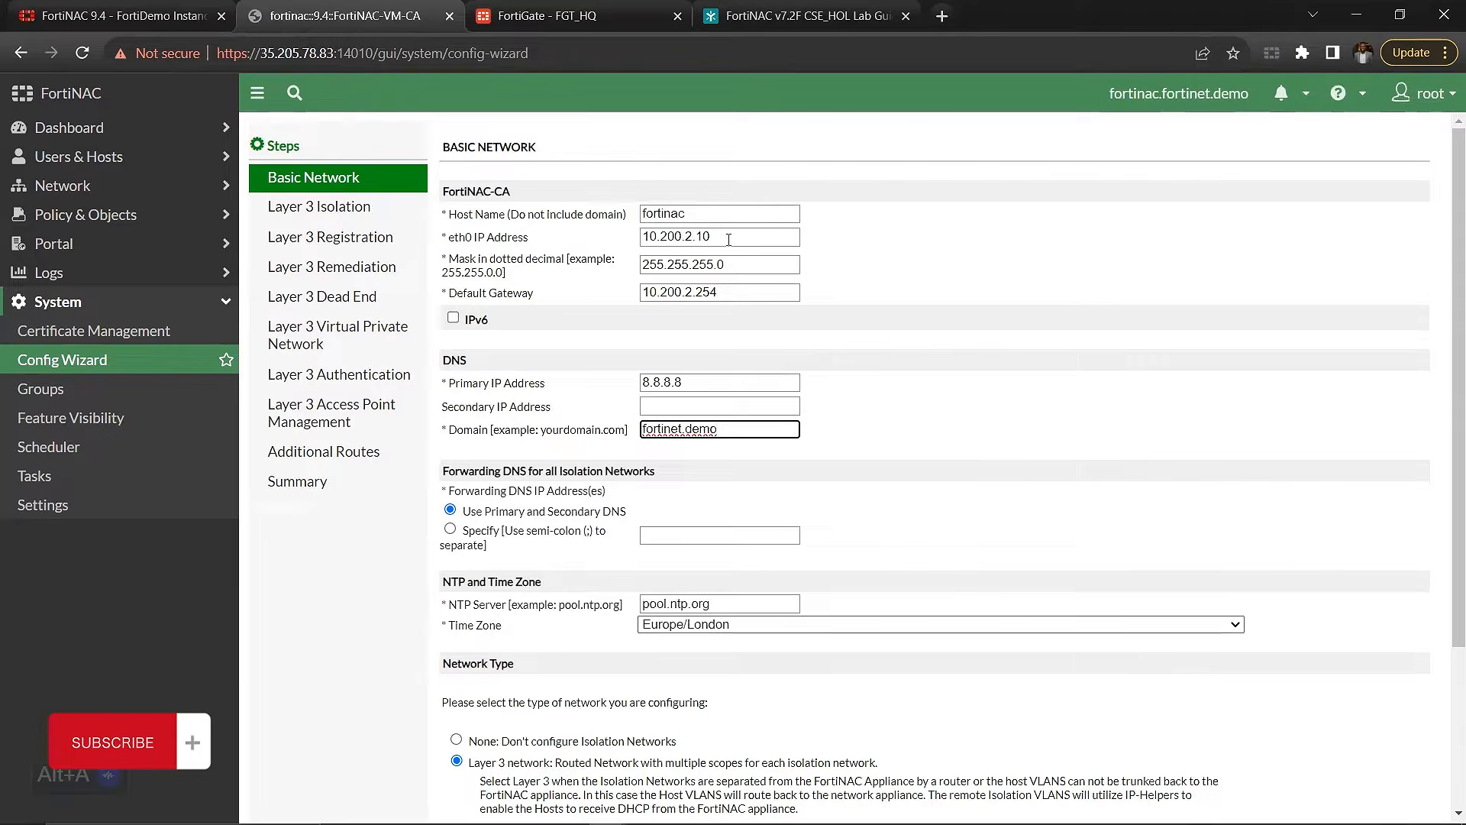
left_click_drag(728, 240, 533, 254)
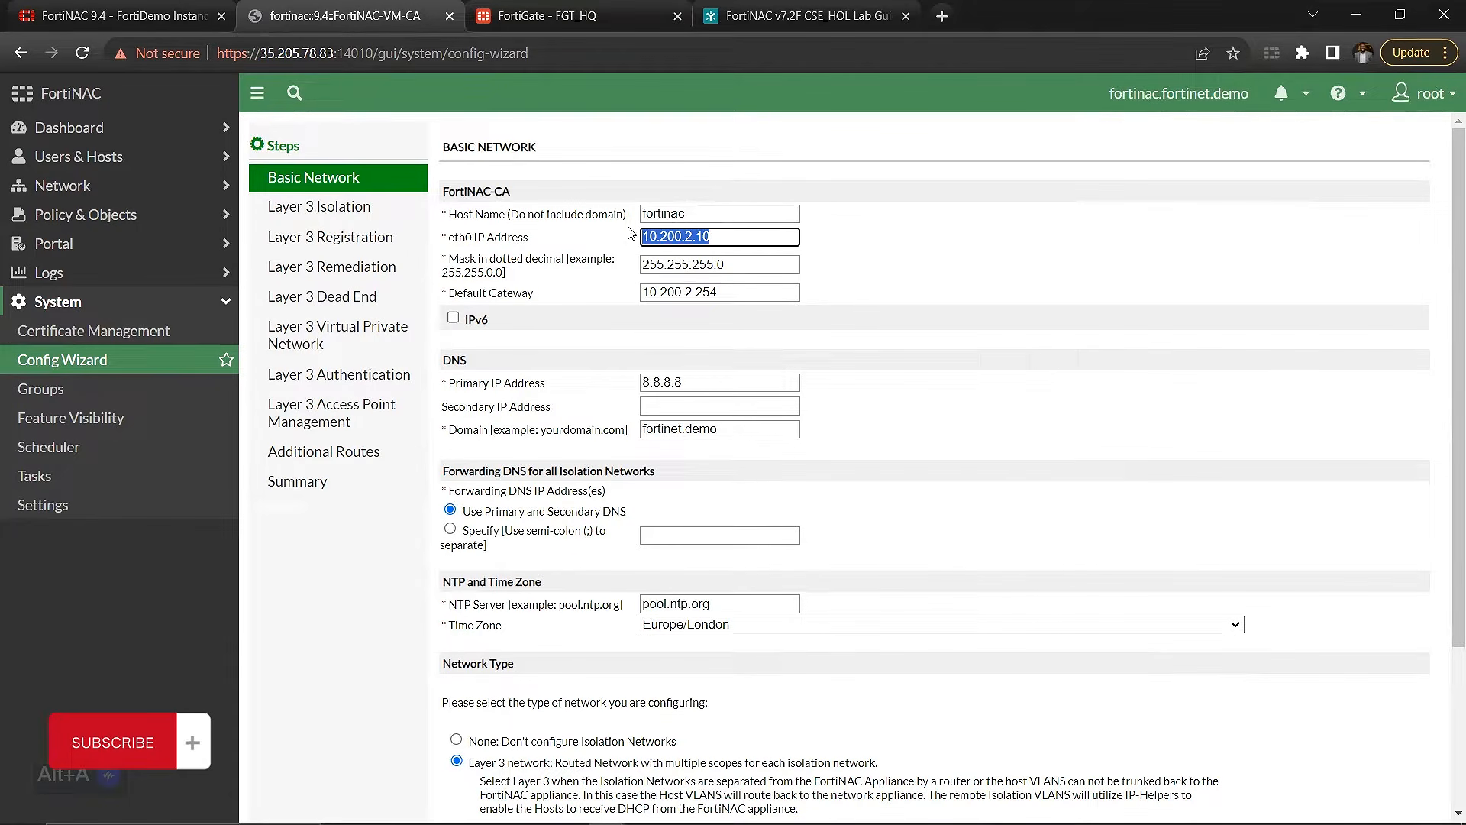
double_click(656, 213)
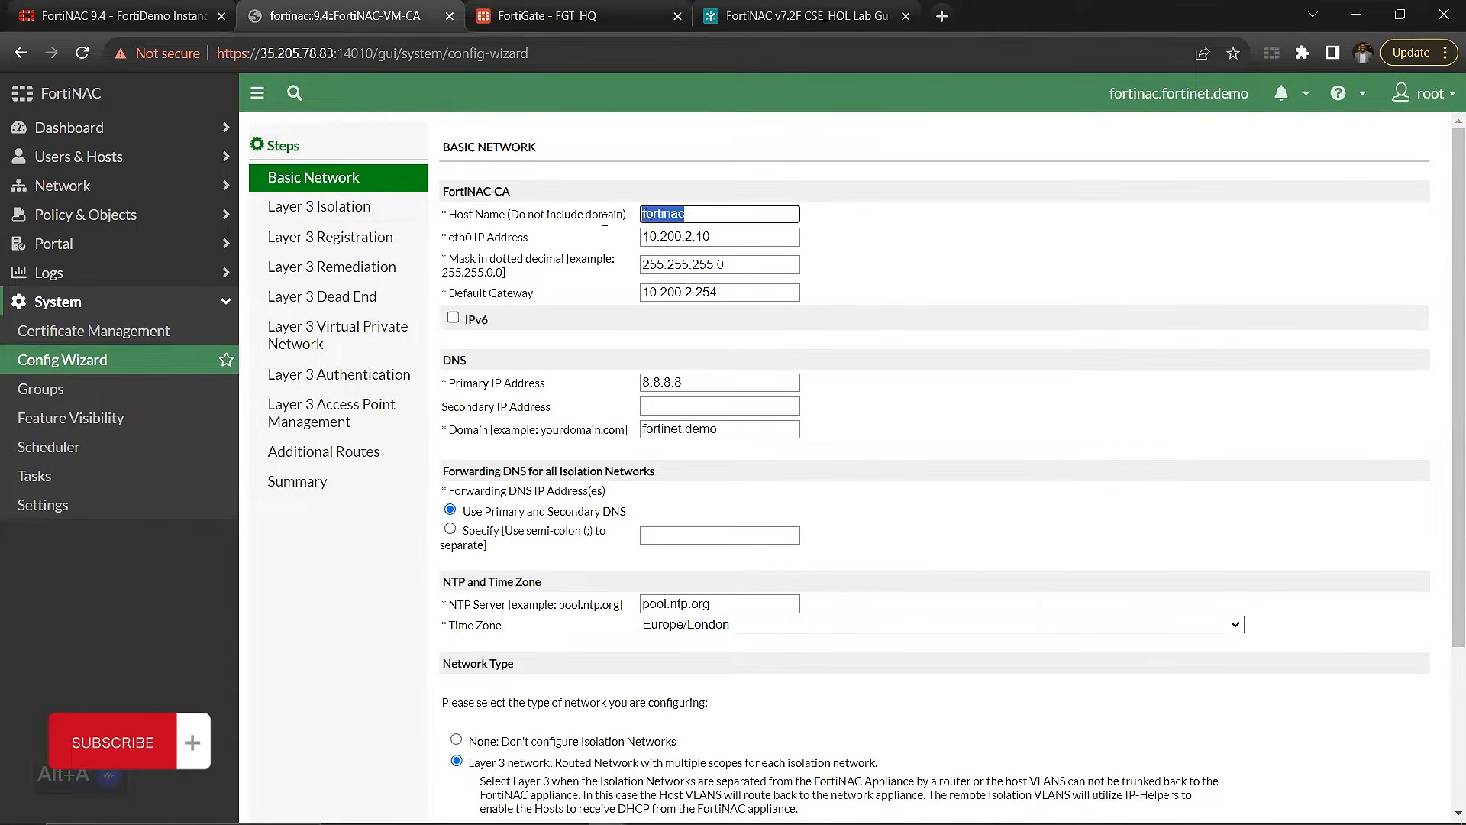
left_click(277, 220)
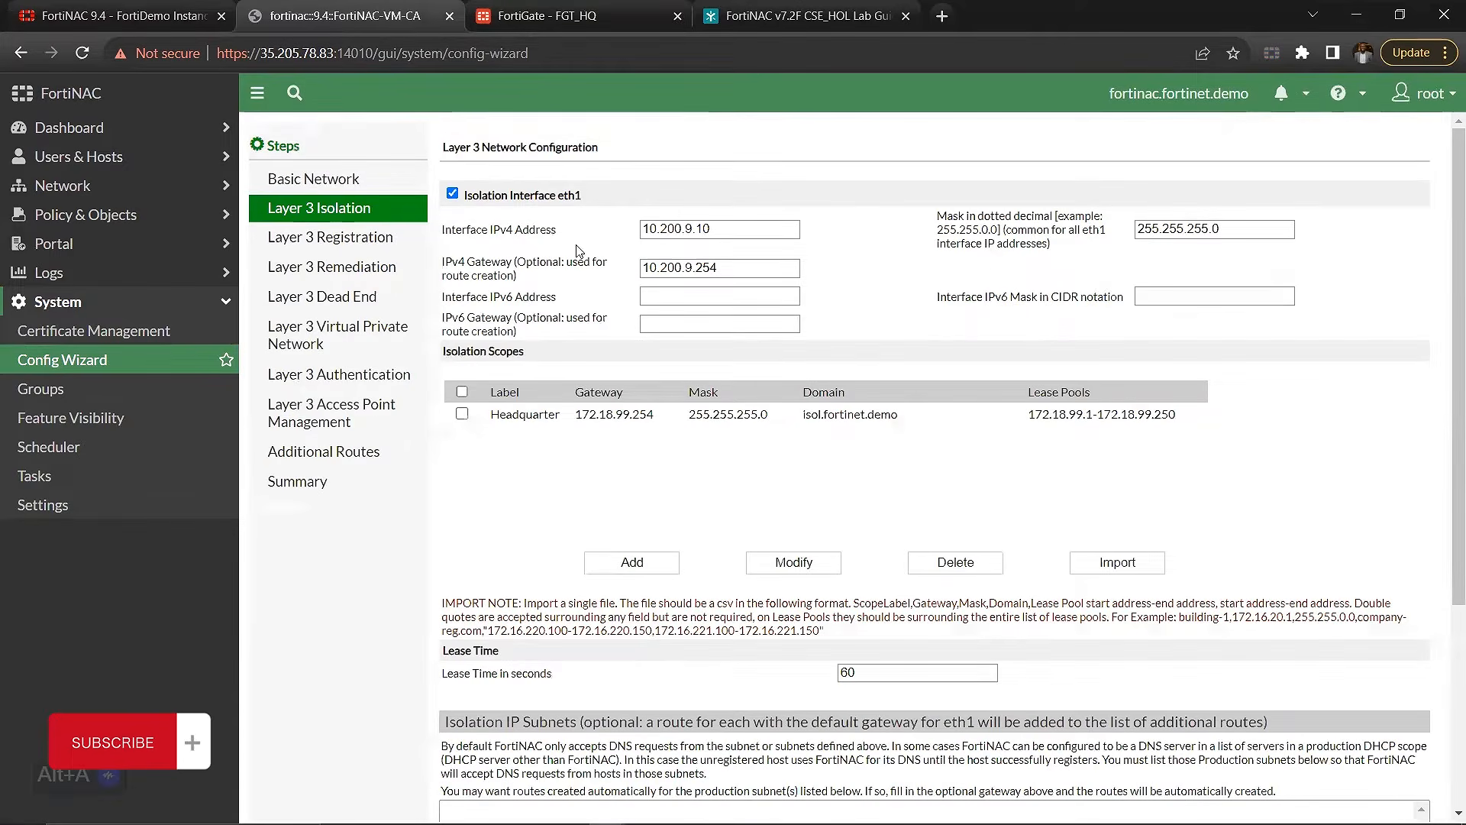
left_click_drag(803, 425, 921, 427)
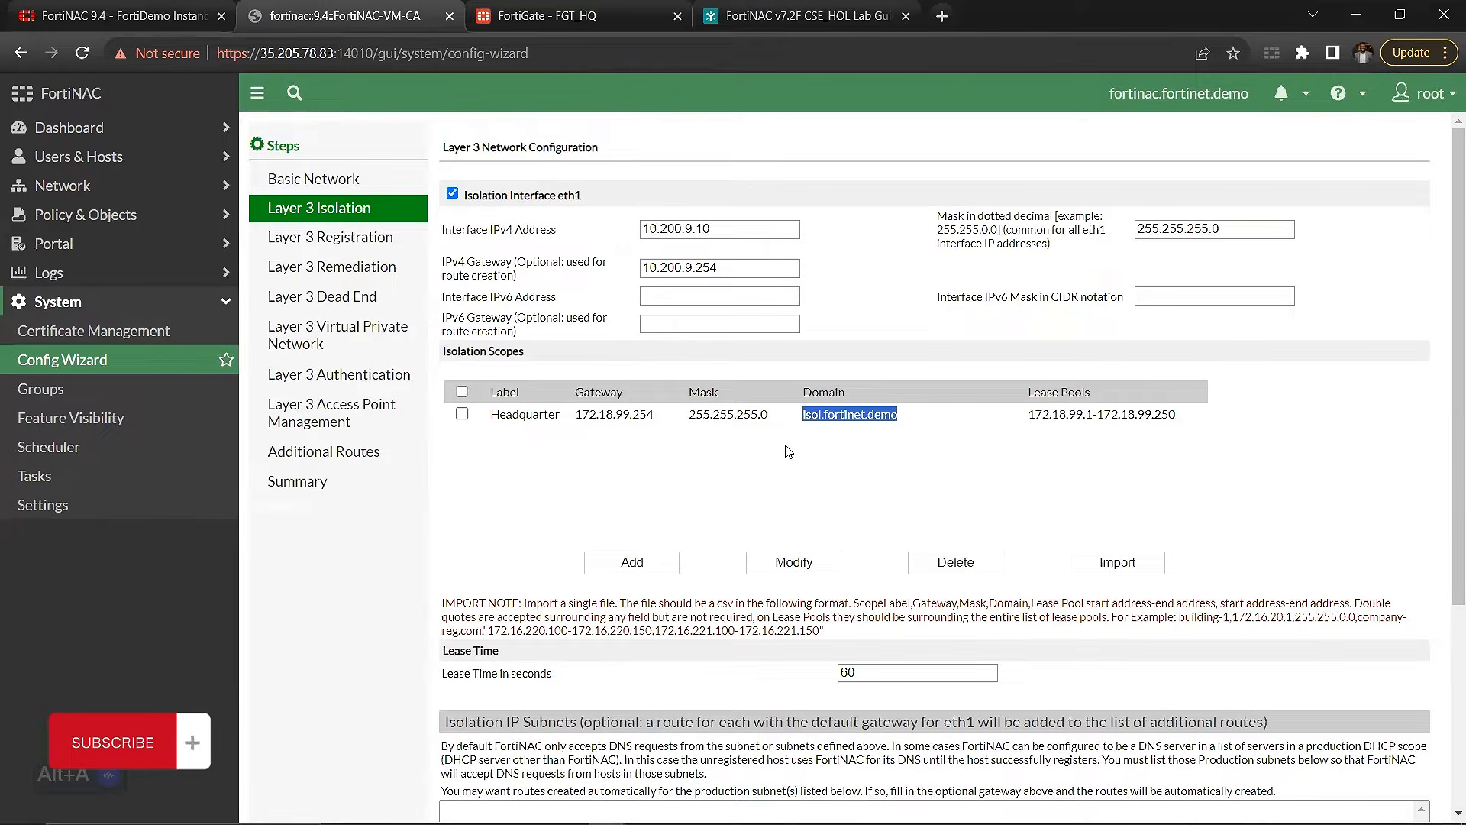
Step: Collapse the Fortilink (port3) members in the FortiGate interface list and switch to the Book1 workbook in Excel
left_click(573, 15)
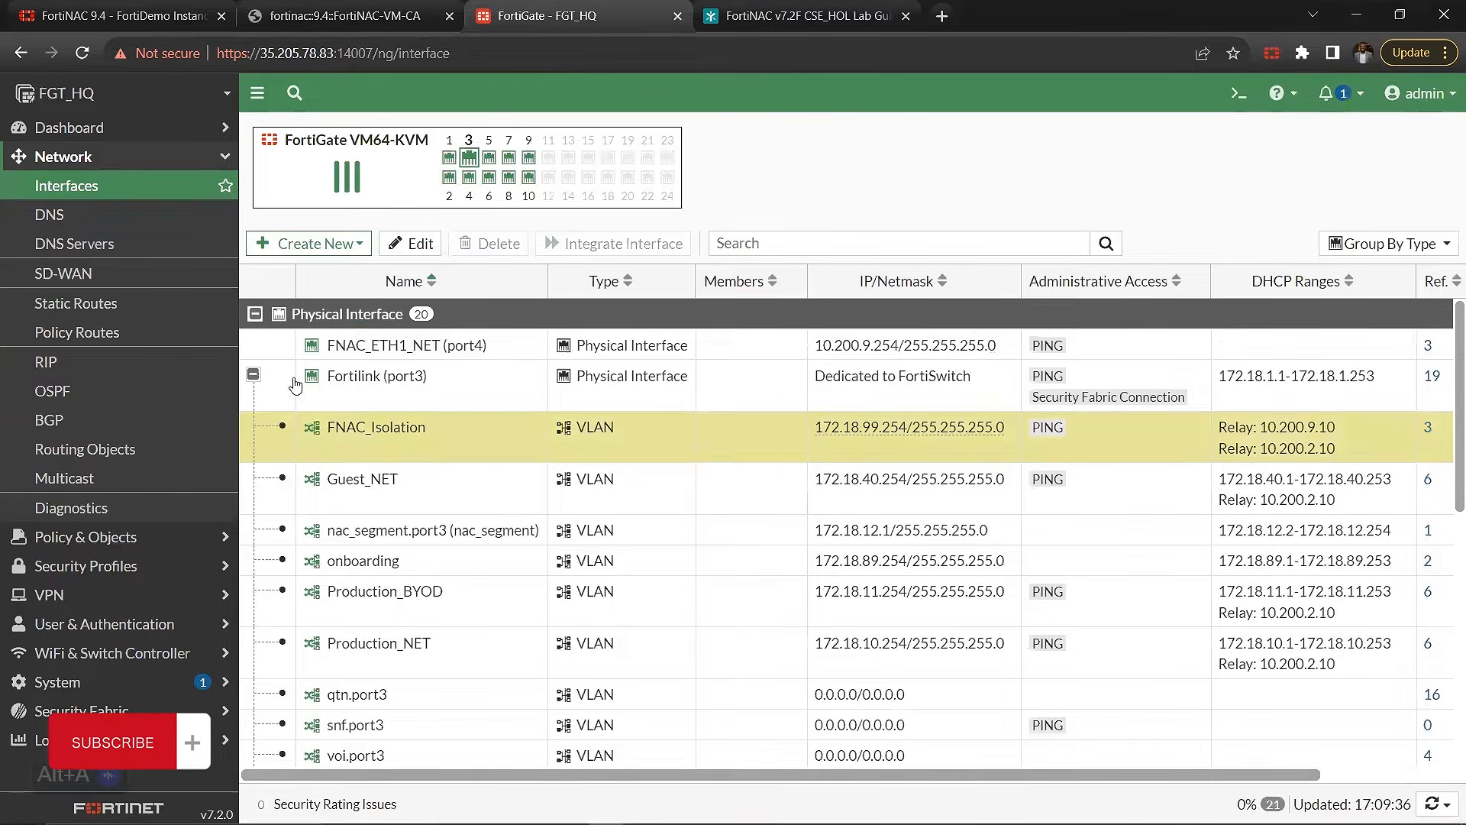
left_click(254, 376)
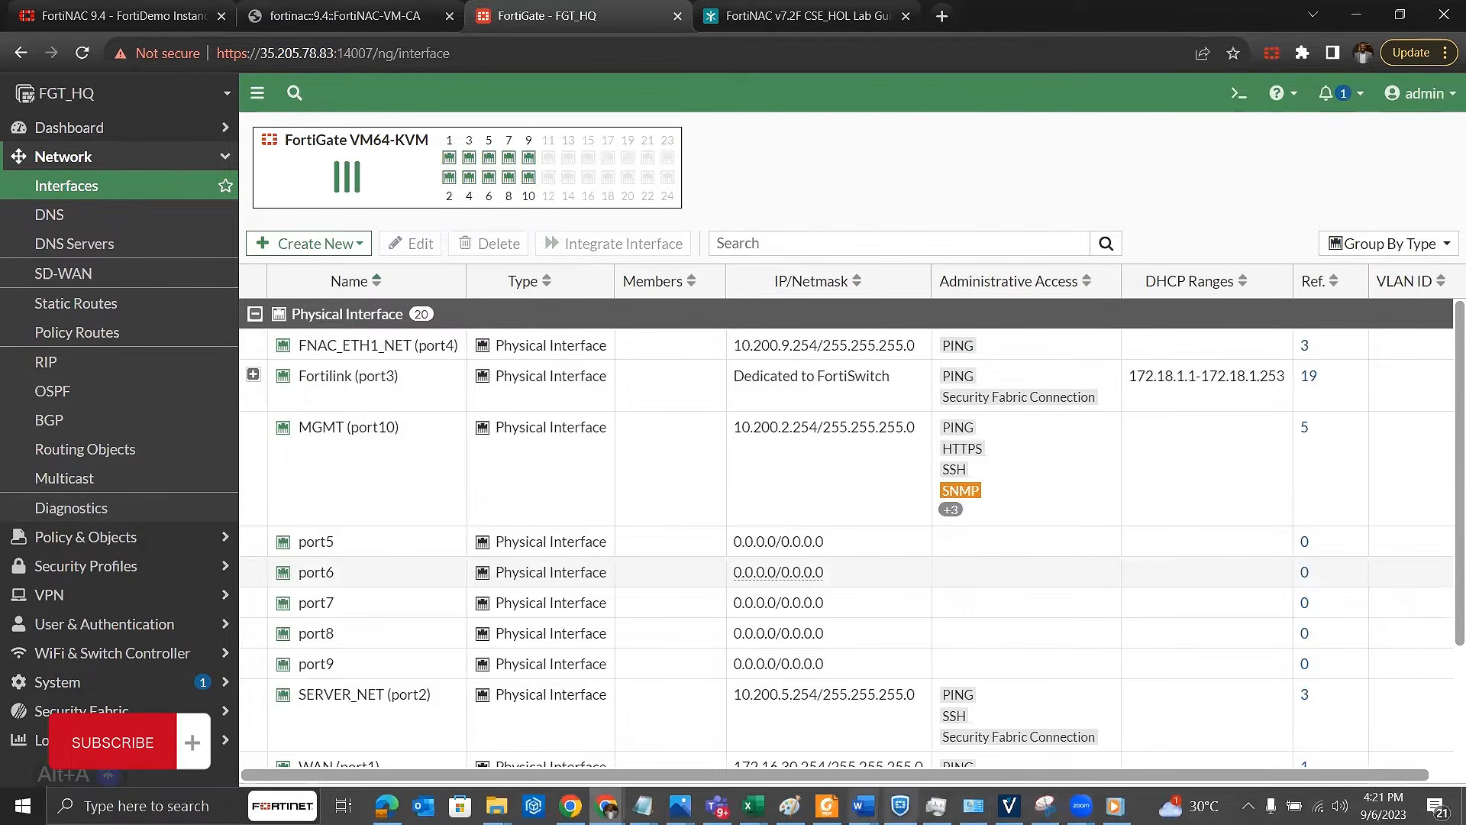
mouse_move(752, 806)
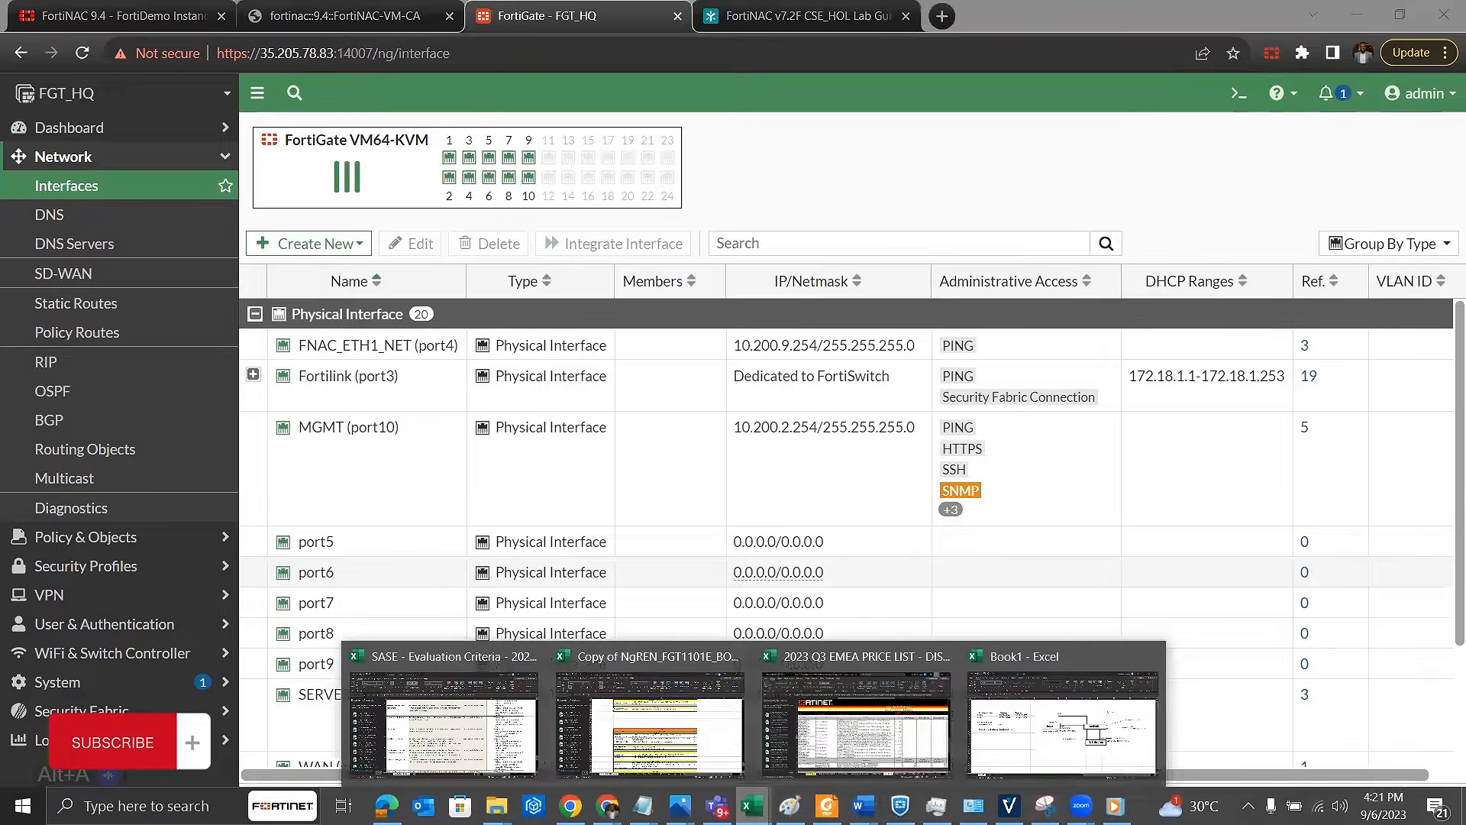
left_click(972, 741)
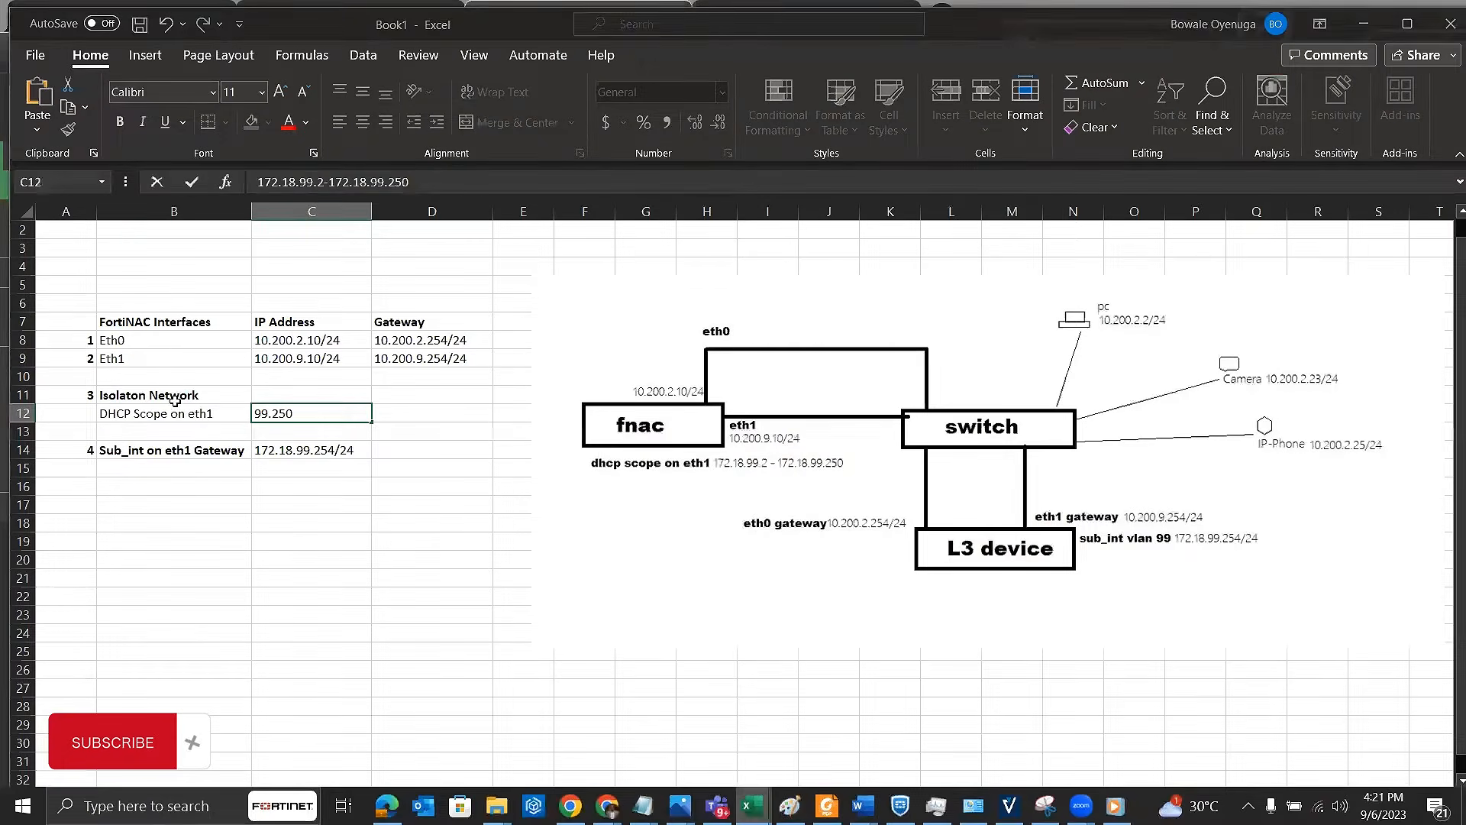
Step: Review the Eth0 and Eth1 addresses, the DHCP scope on eth1 and the sub-interface gateway rows in the network plan
left_click_drag(165, 351, 306, 346)
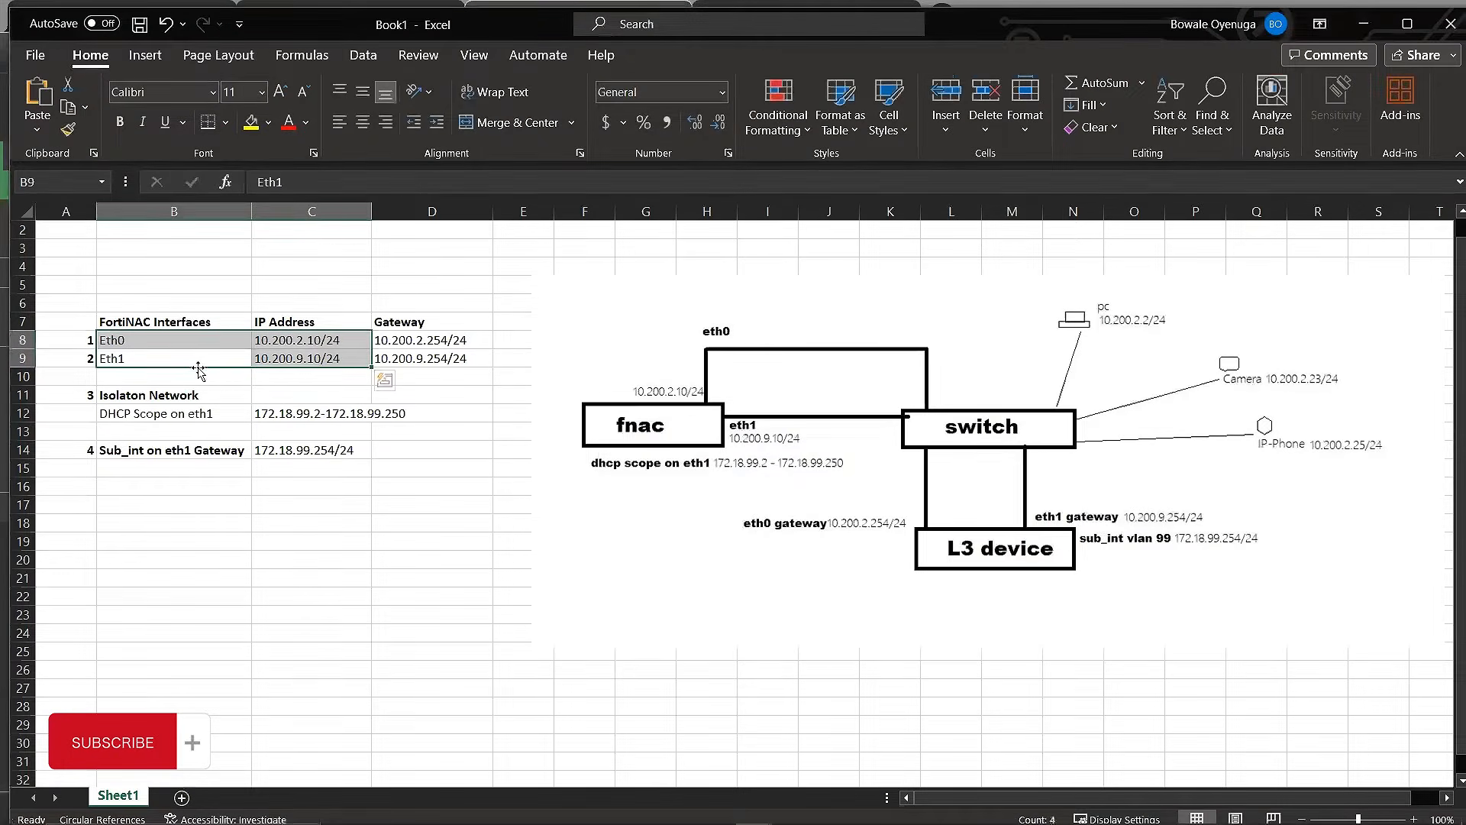
left_click(198, 409)
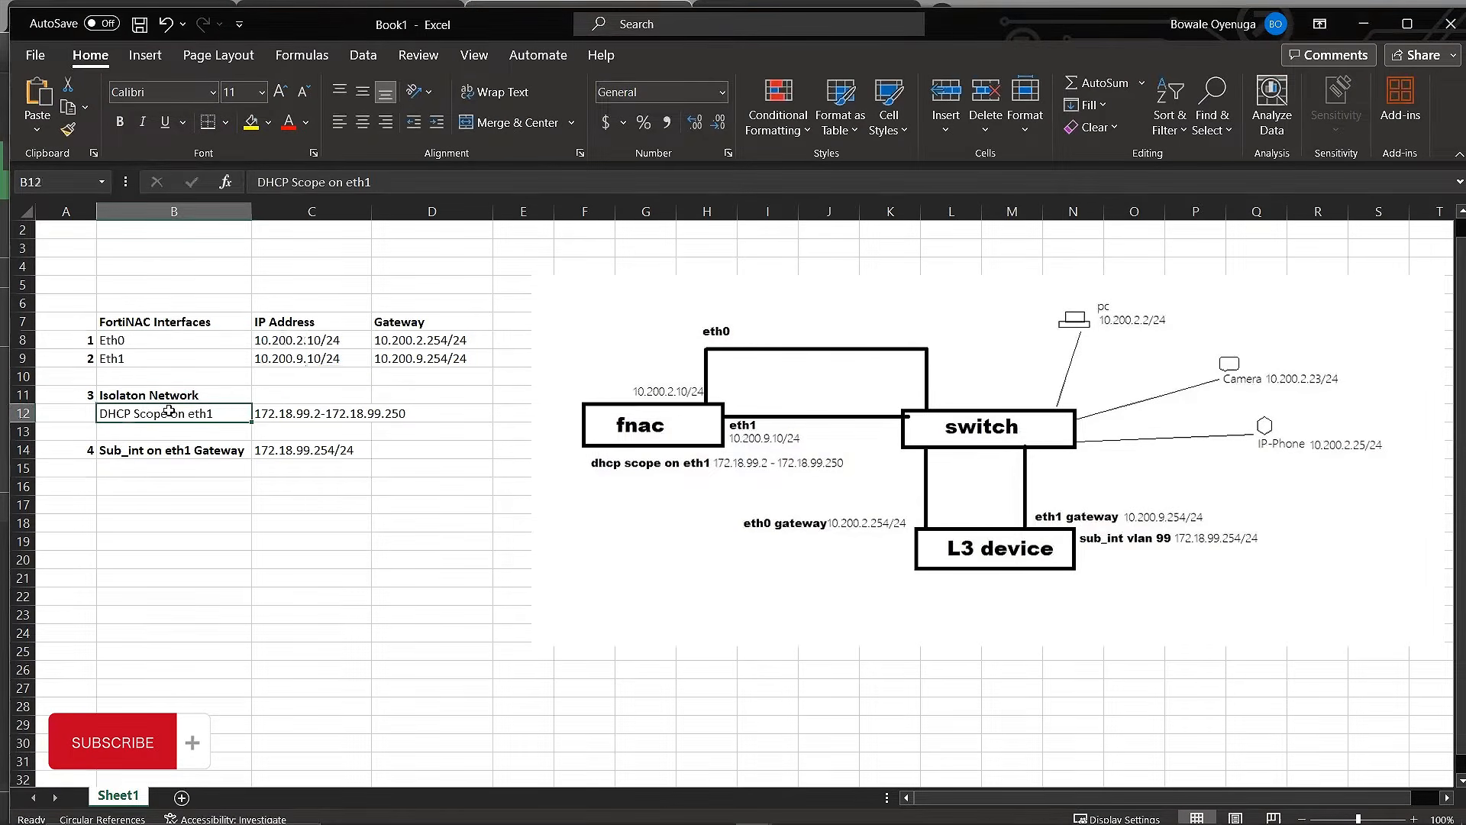
left_click_drag(298, 413, 395, 417)
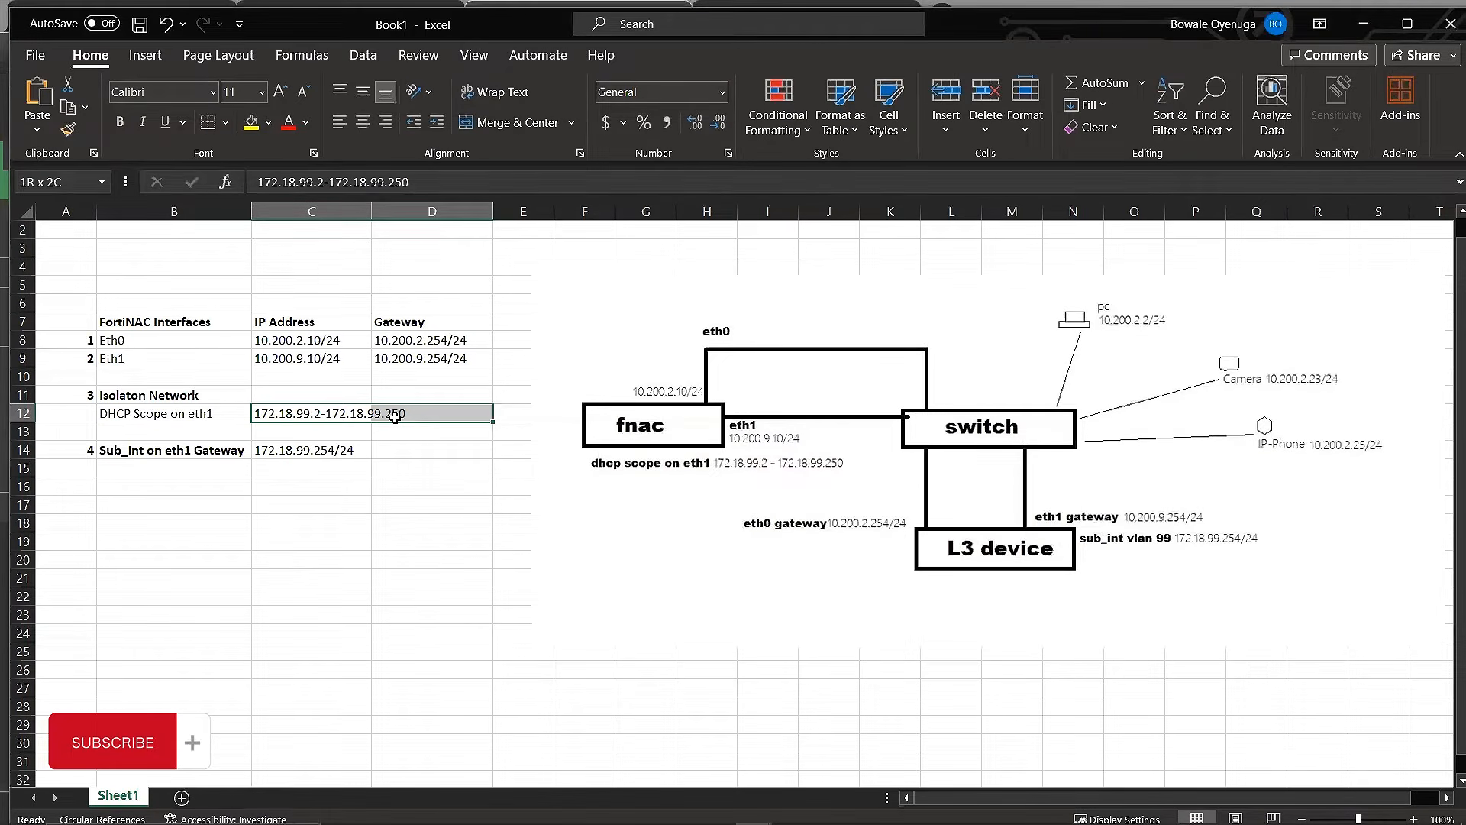
left_click_drag(394, 417, 394, 417)
left_click_drag(139, 453, 334, 456)
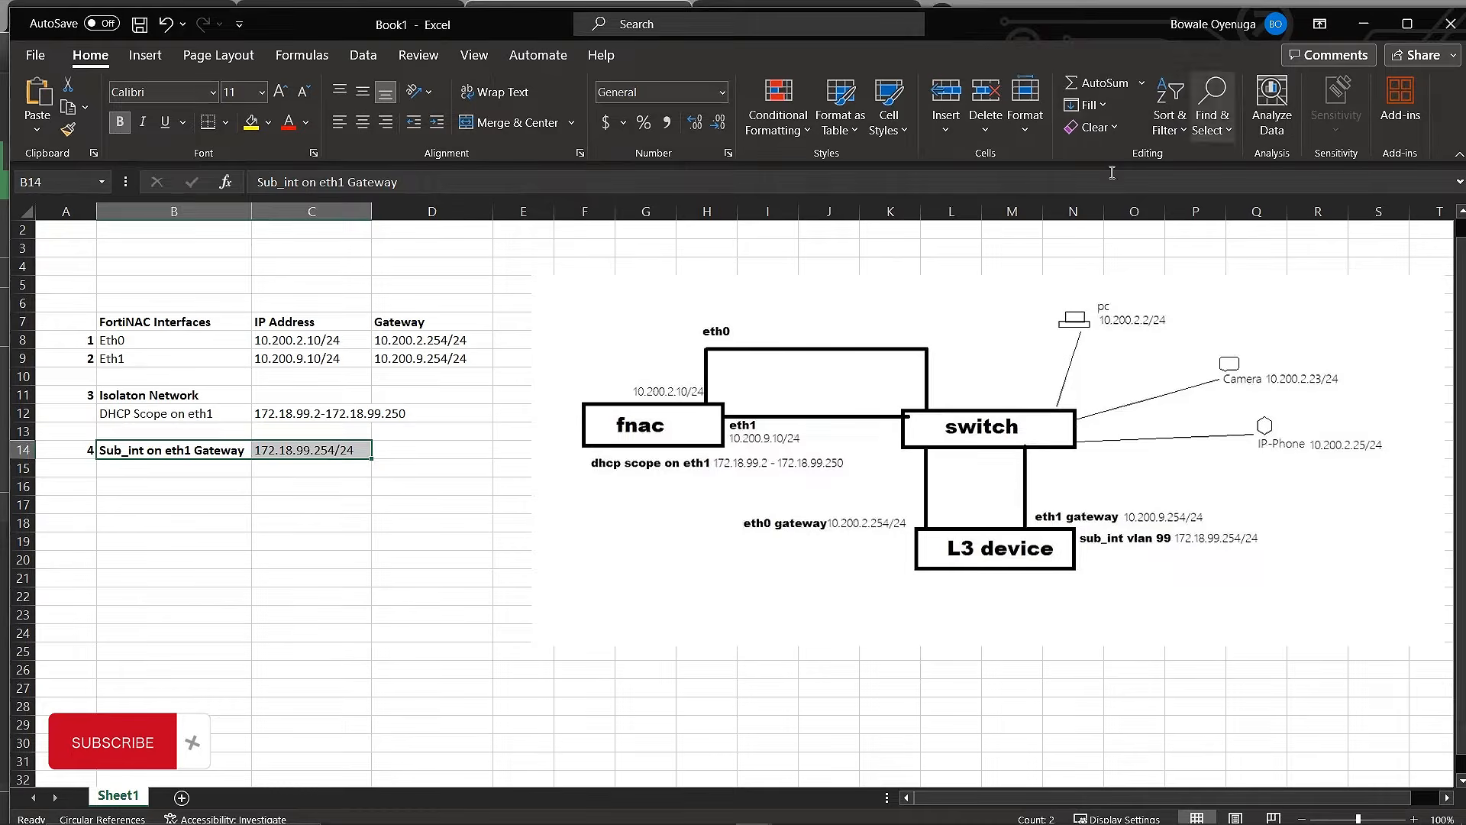
Step: Check the DHCP scope on eth1 entry in the network plan and return to the FortiGate interface list in the browser
scroll(593, 556, "up", 1)
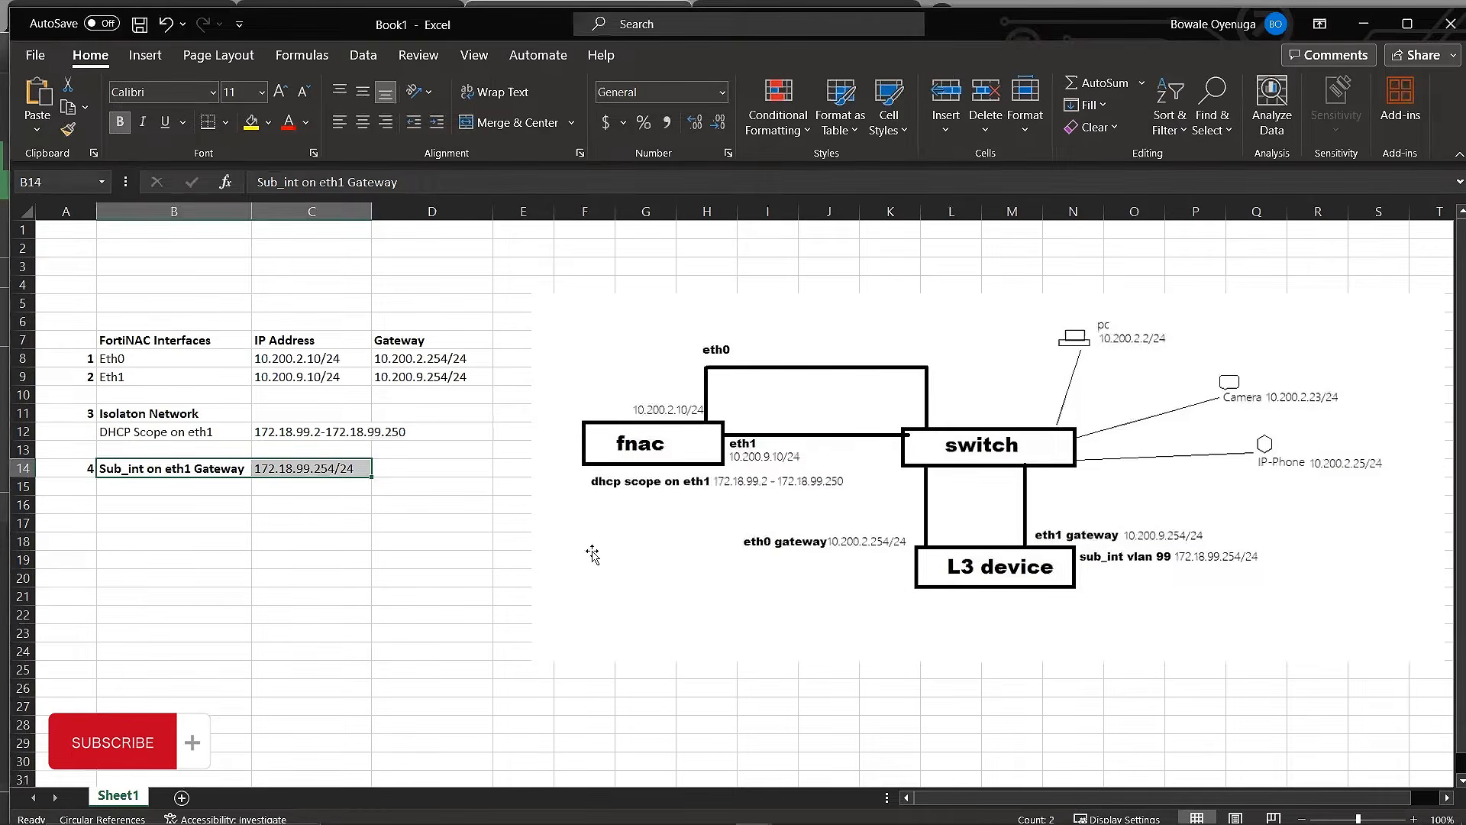
left_click(193, 438)
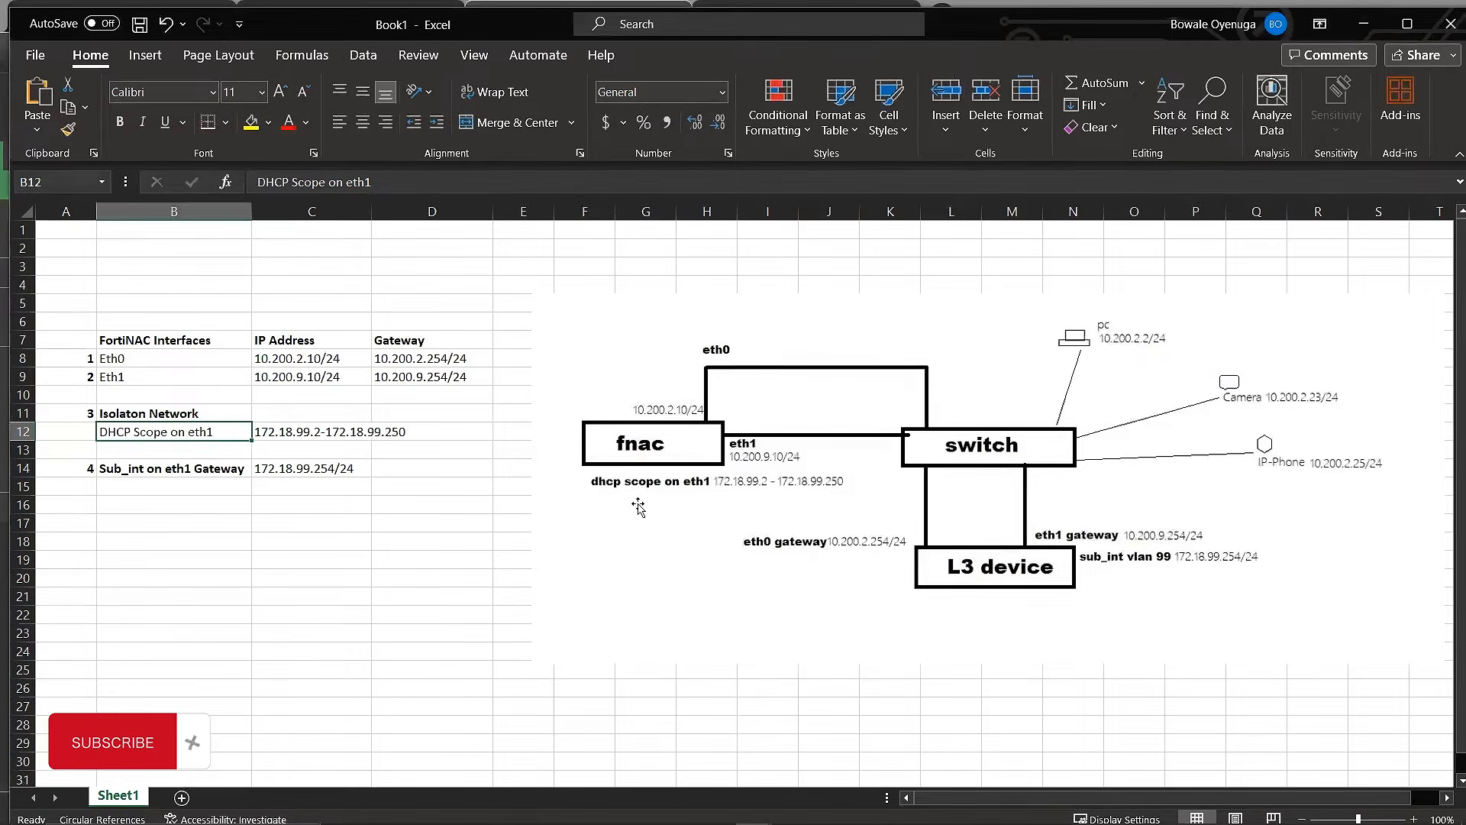
left_click(1371, 29)
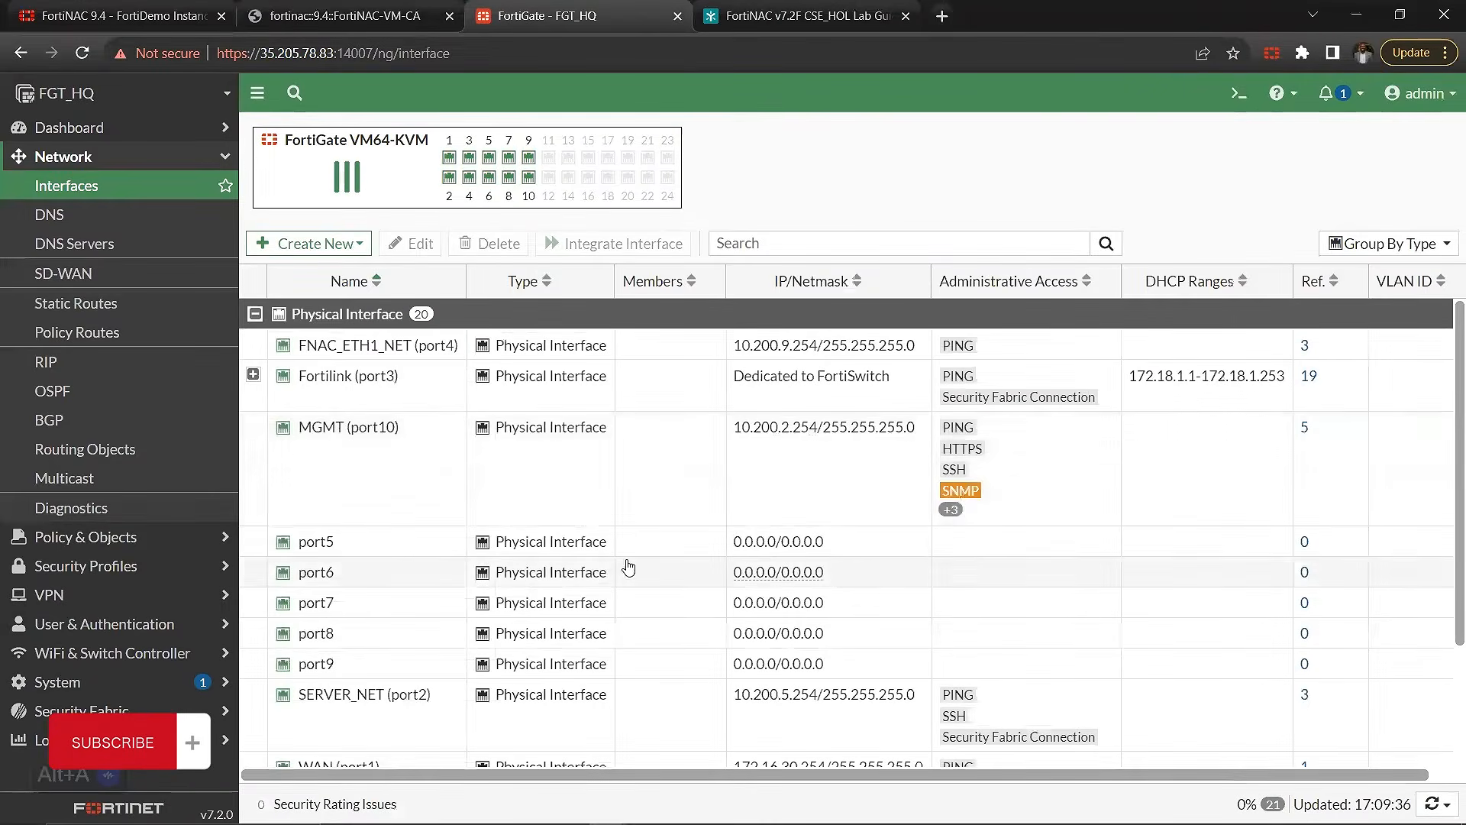
Step: Expand the Fortilink (port3) members and review the FNAC_Isolation VLAN's address, DHCP relays and VLAN ID
left_click(576, 514)
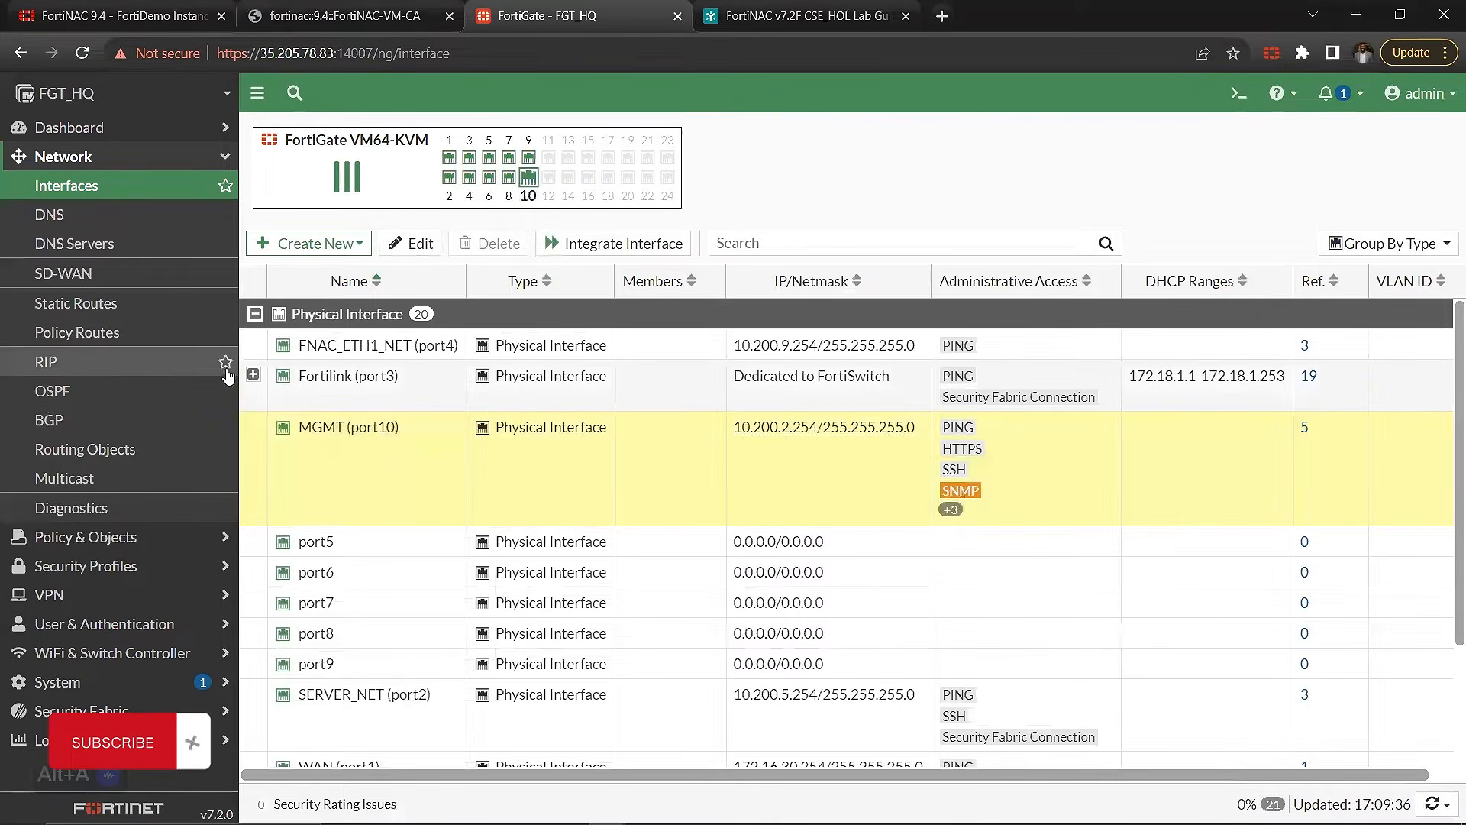
left_click(253, 374)
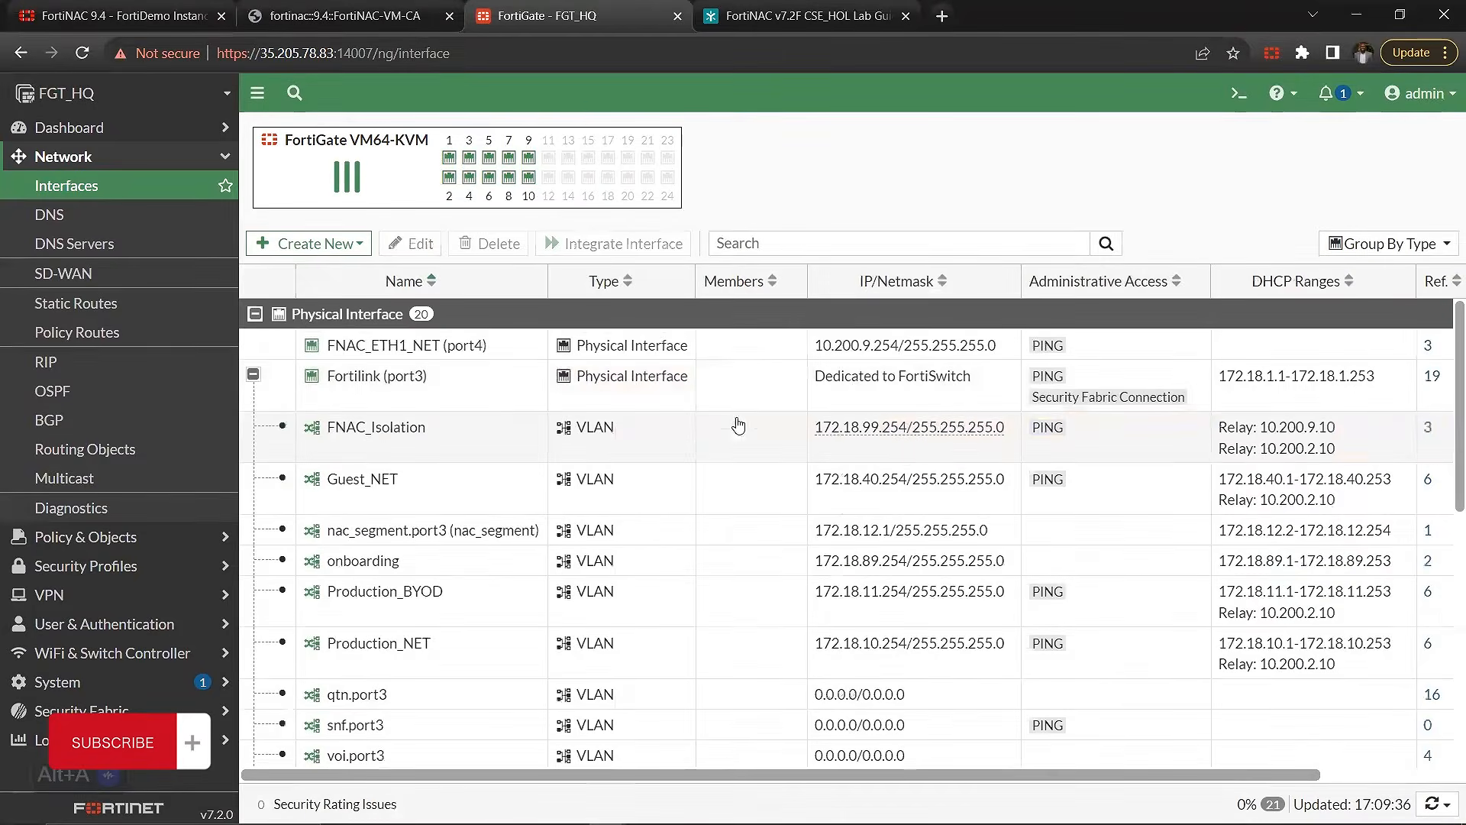
scroll(908, 456, "right", 3)
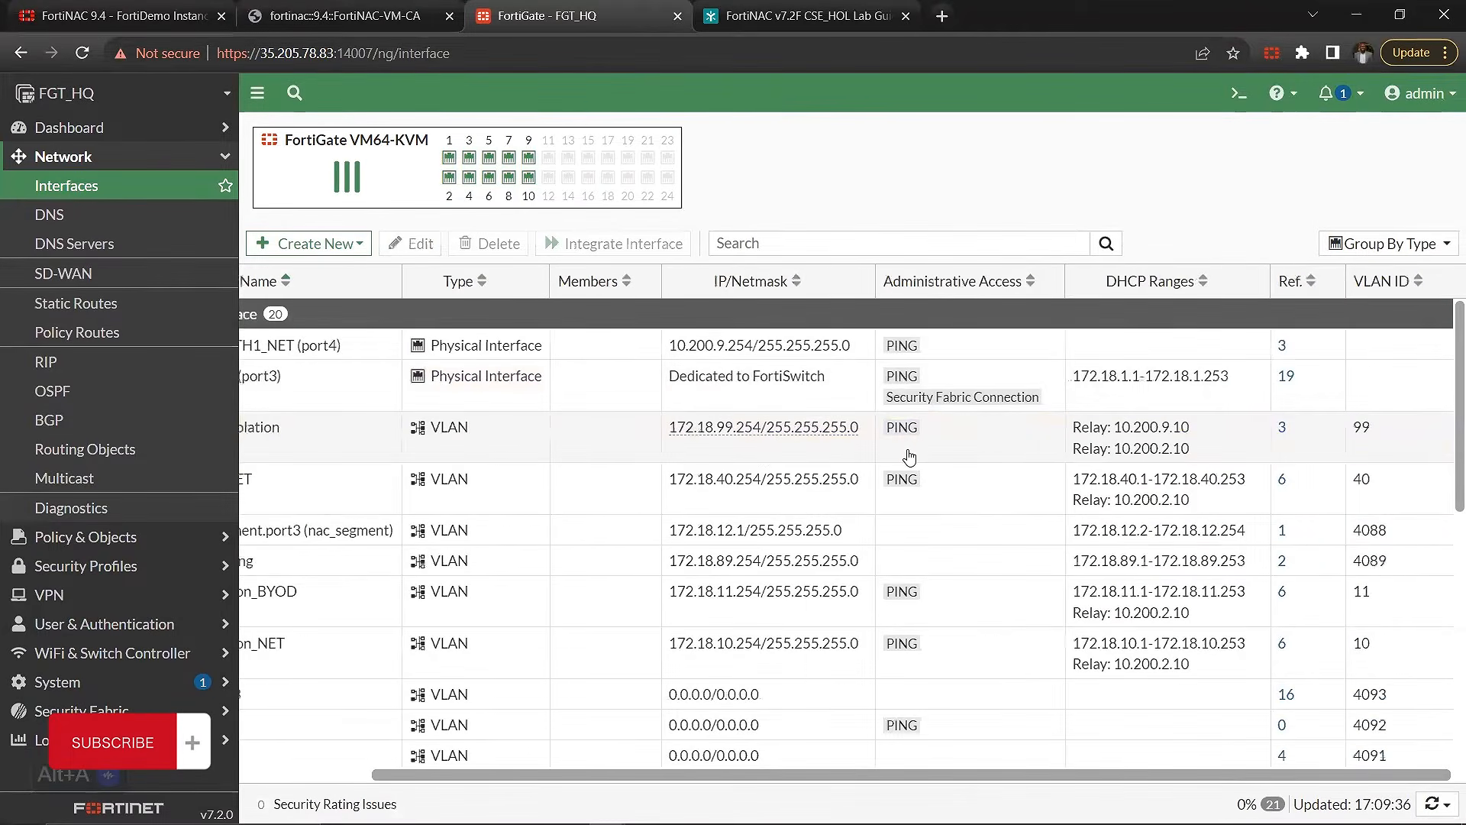
scroll(909, 456, "left", 3)
left_click(481, 457)
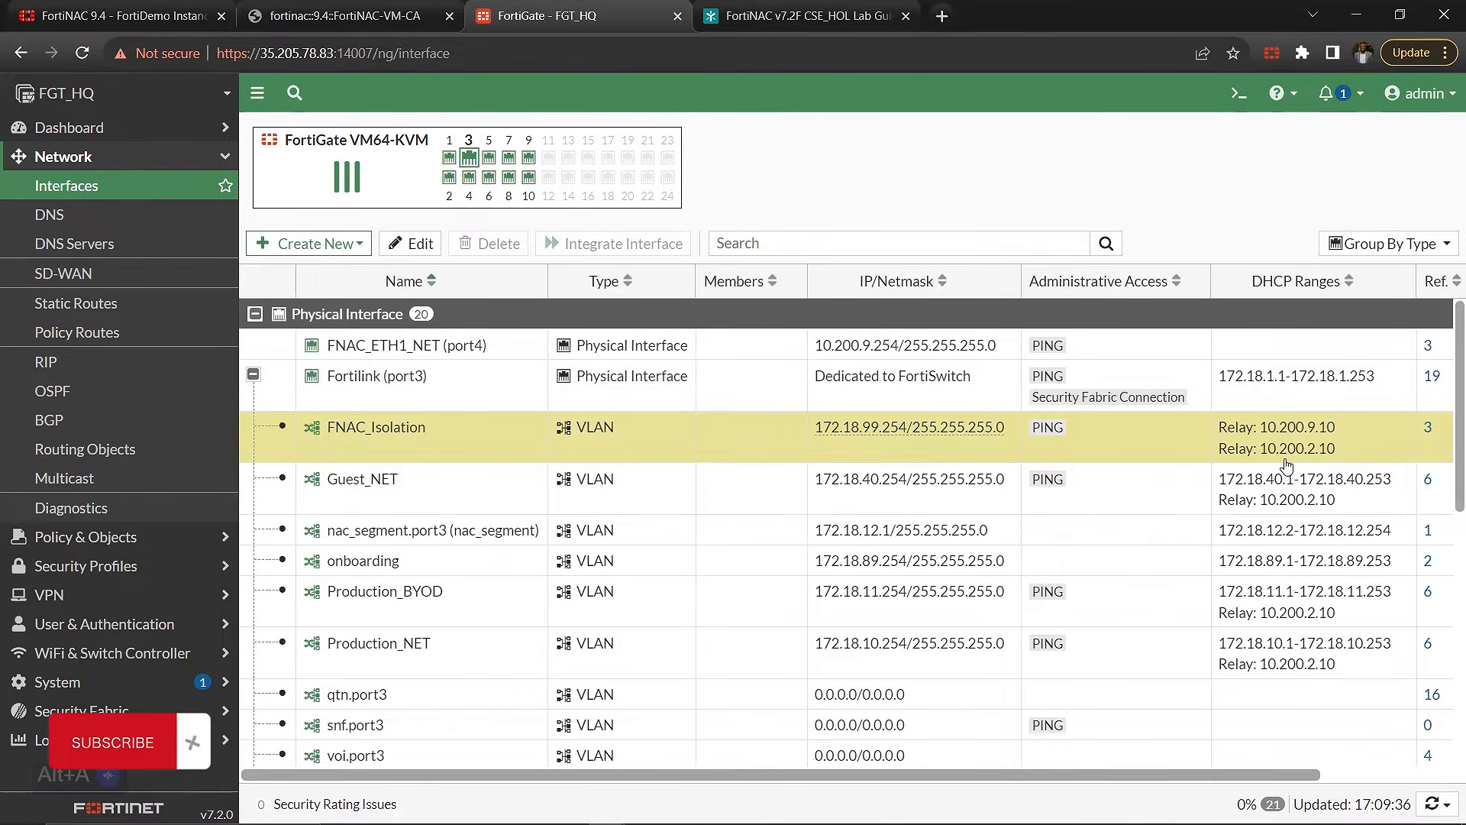
Step: Open the FNAC_Isolation interface for editing, review its settings and show its configuration in the CLI console
double_click(1199, 453)
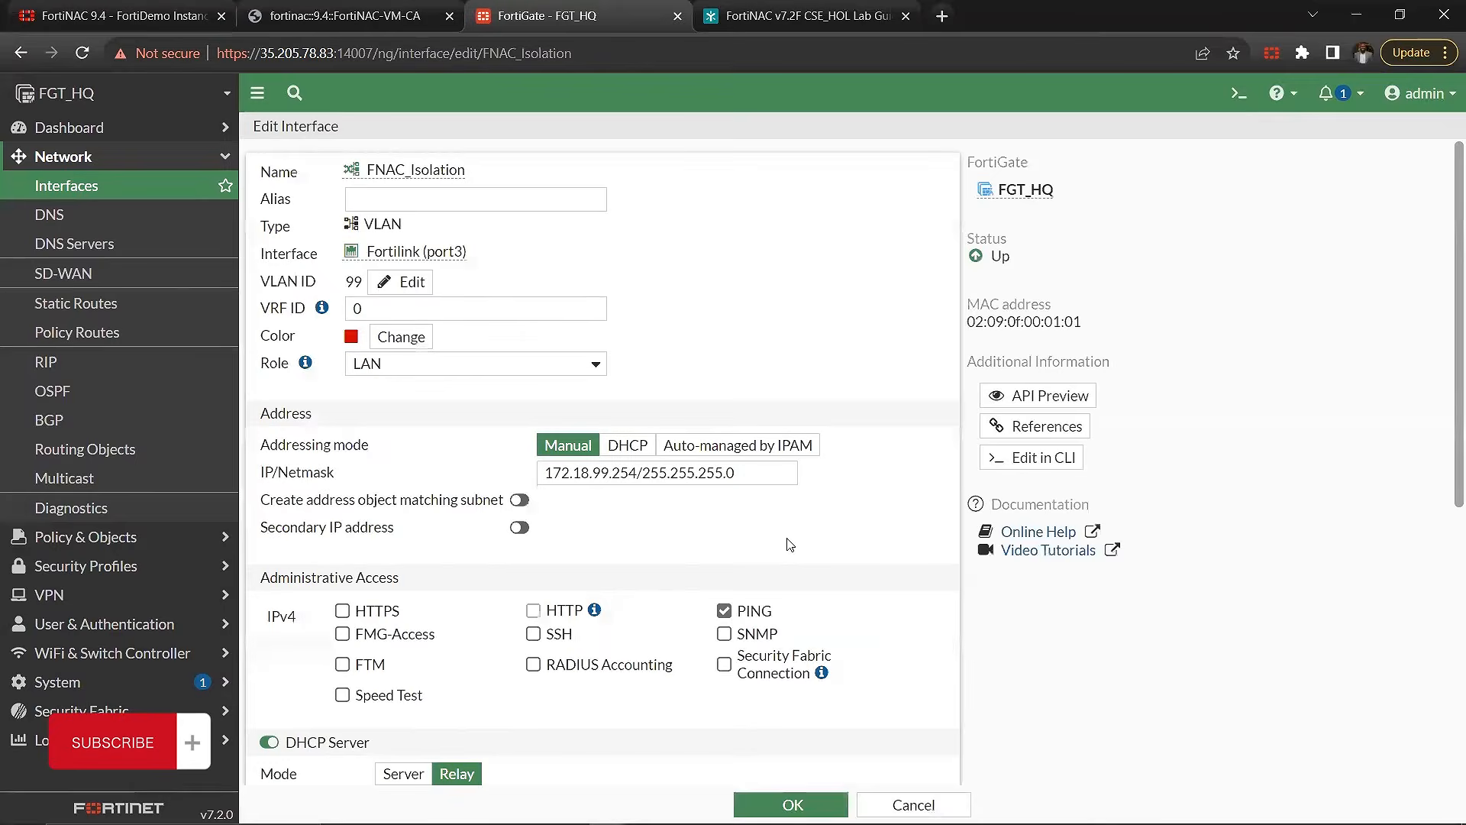
scroll(792, 551, "down", 5)
scroll(791, 557, "up", 5)
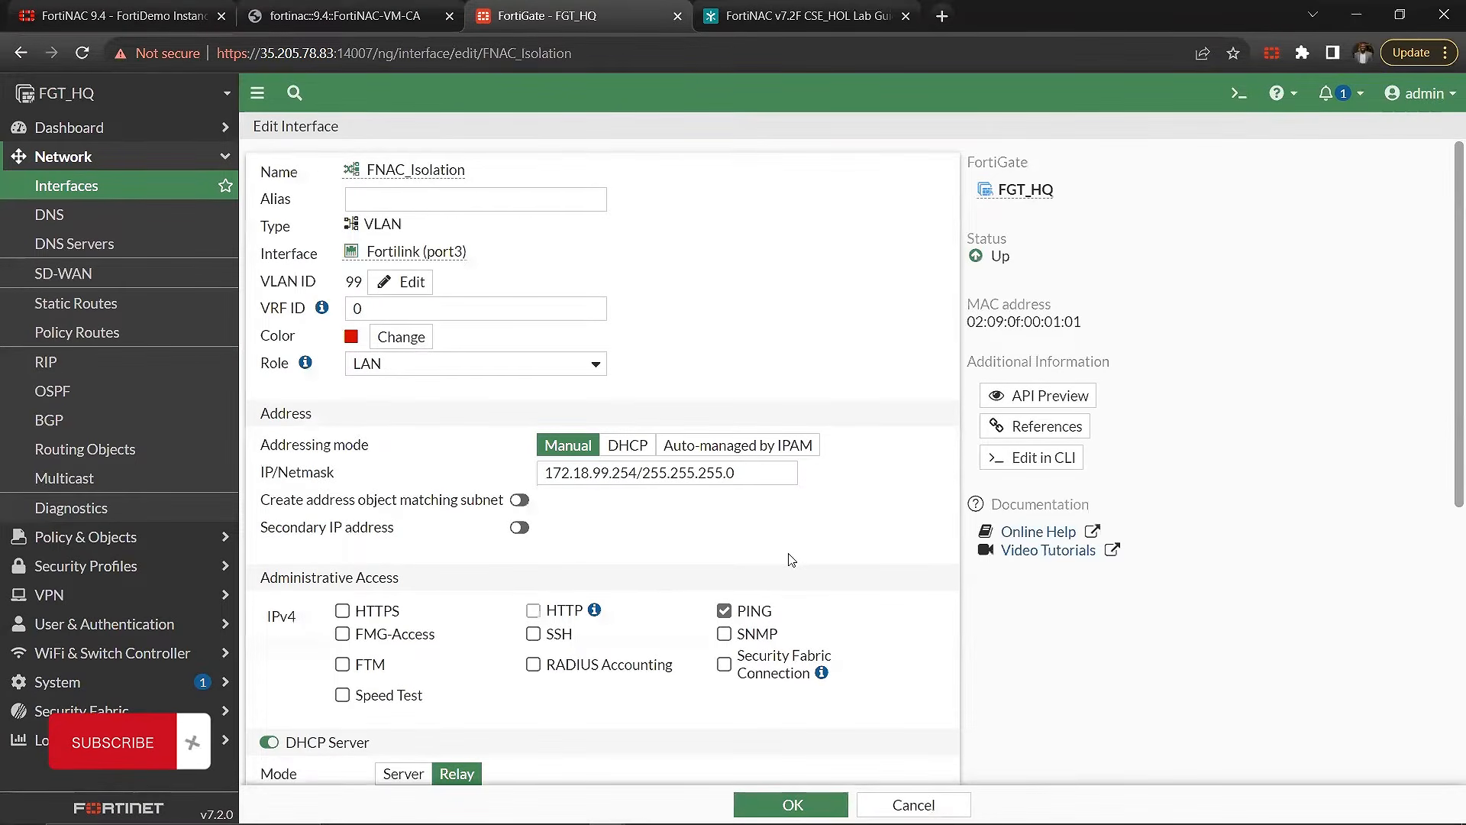
left_click(1036, 458)
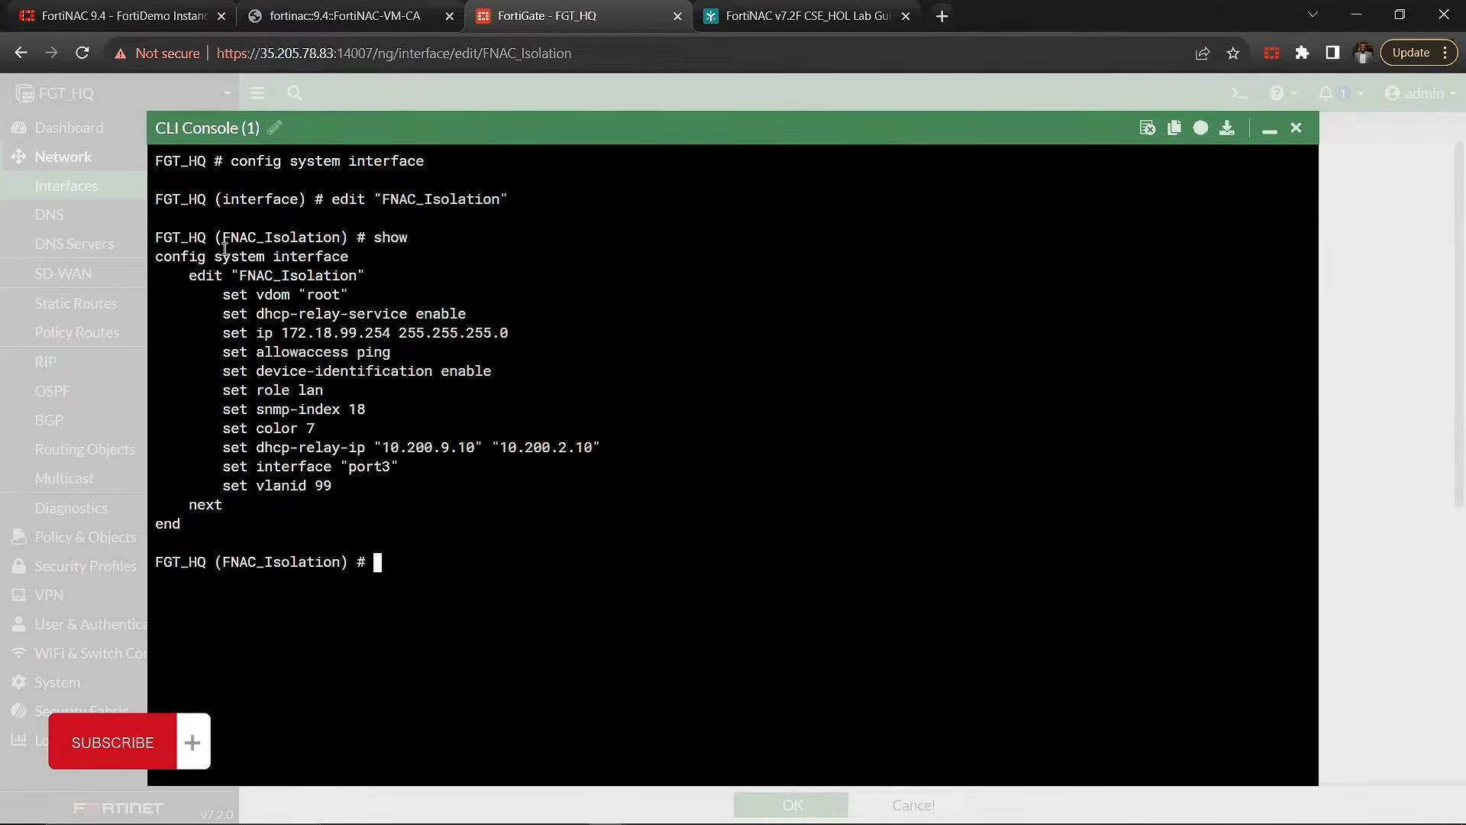
Step: Examine the FNAC_Isolation CLI configuration, focusing on the edit line and the first dhcp-relay-ip address
left_click_drag(156, 274, 356, 261)
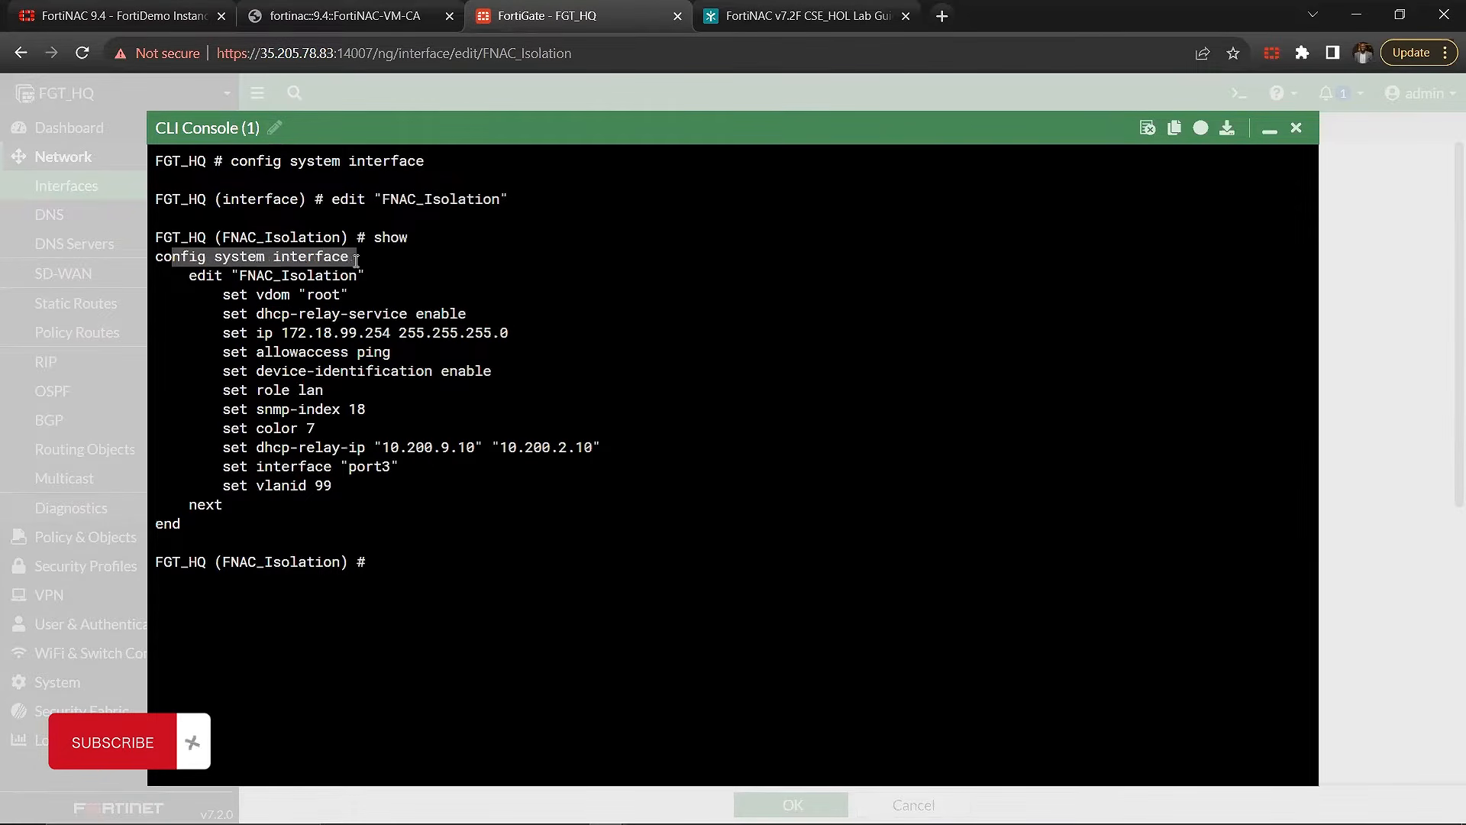
left_click_drag(189, 275, 371, 283)
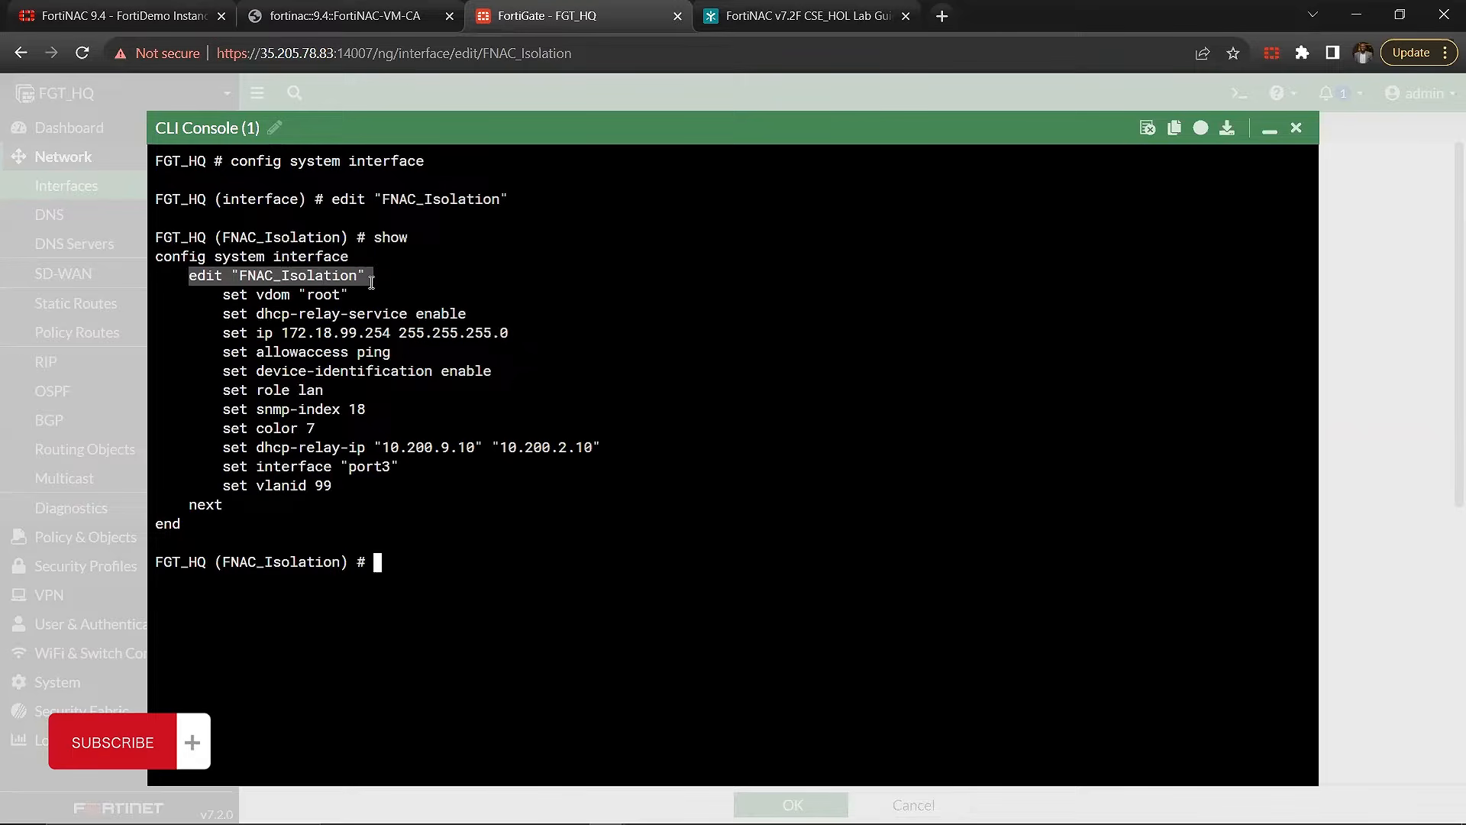
left_click(220, 375)
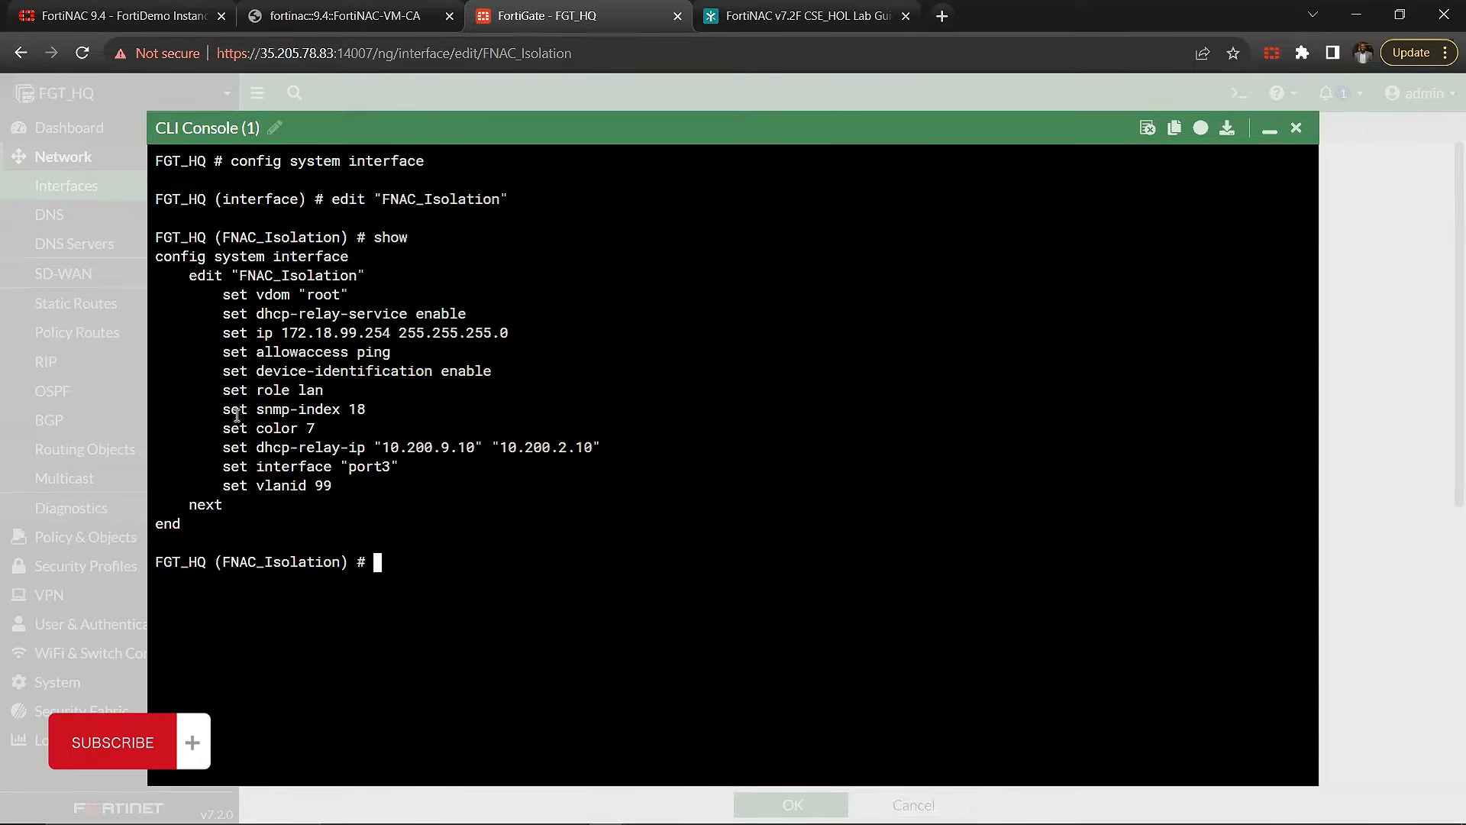
left_click_drag(225, 453, 606, 450)
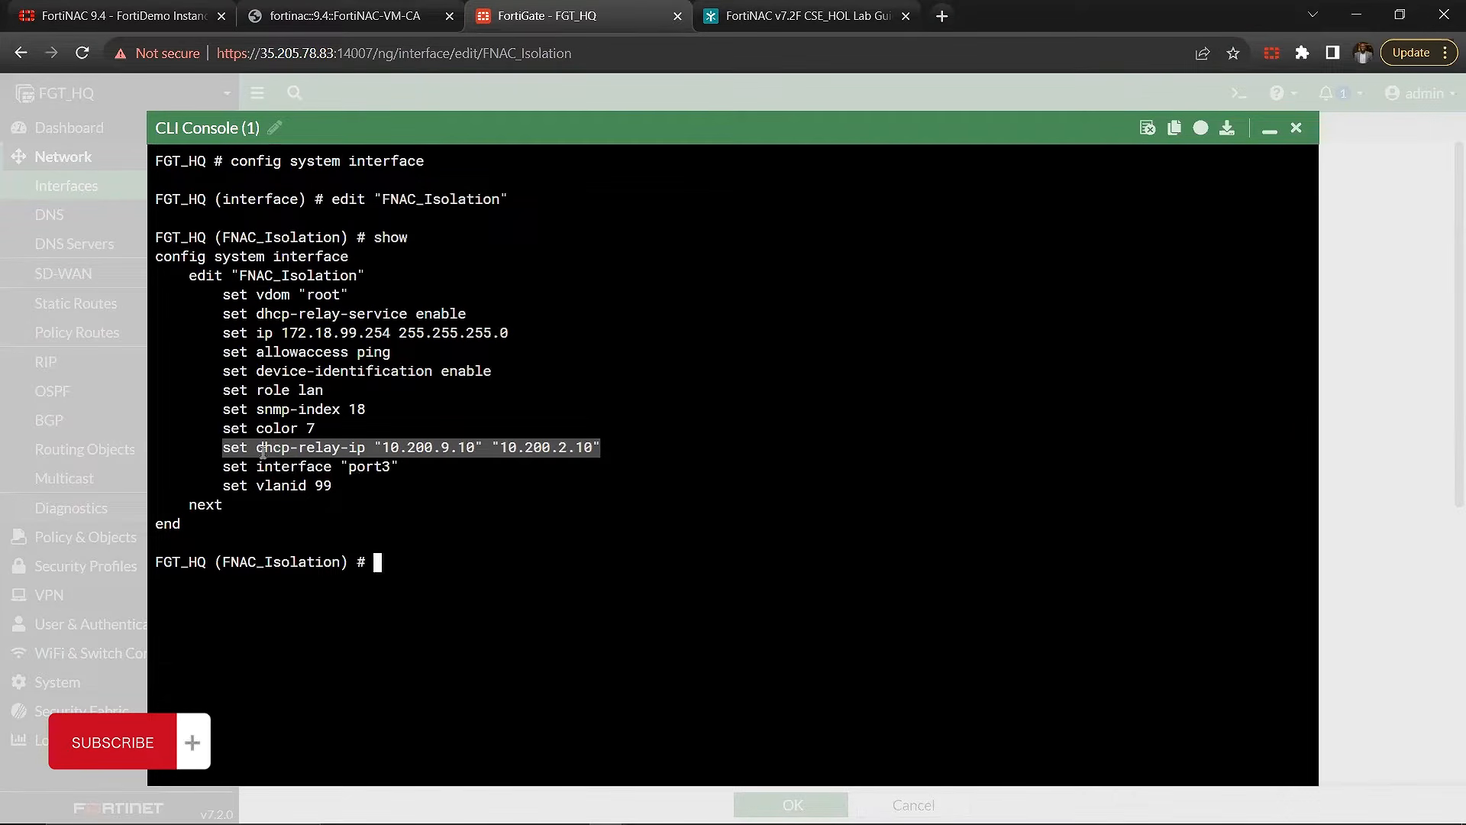
left_click(386, 450)
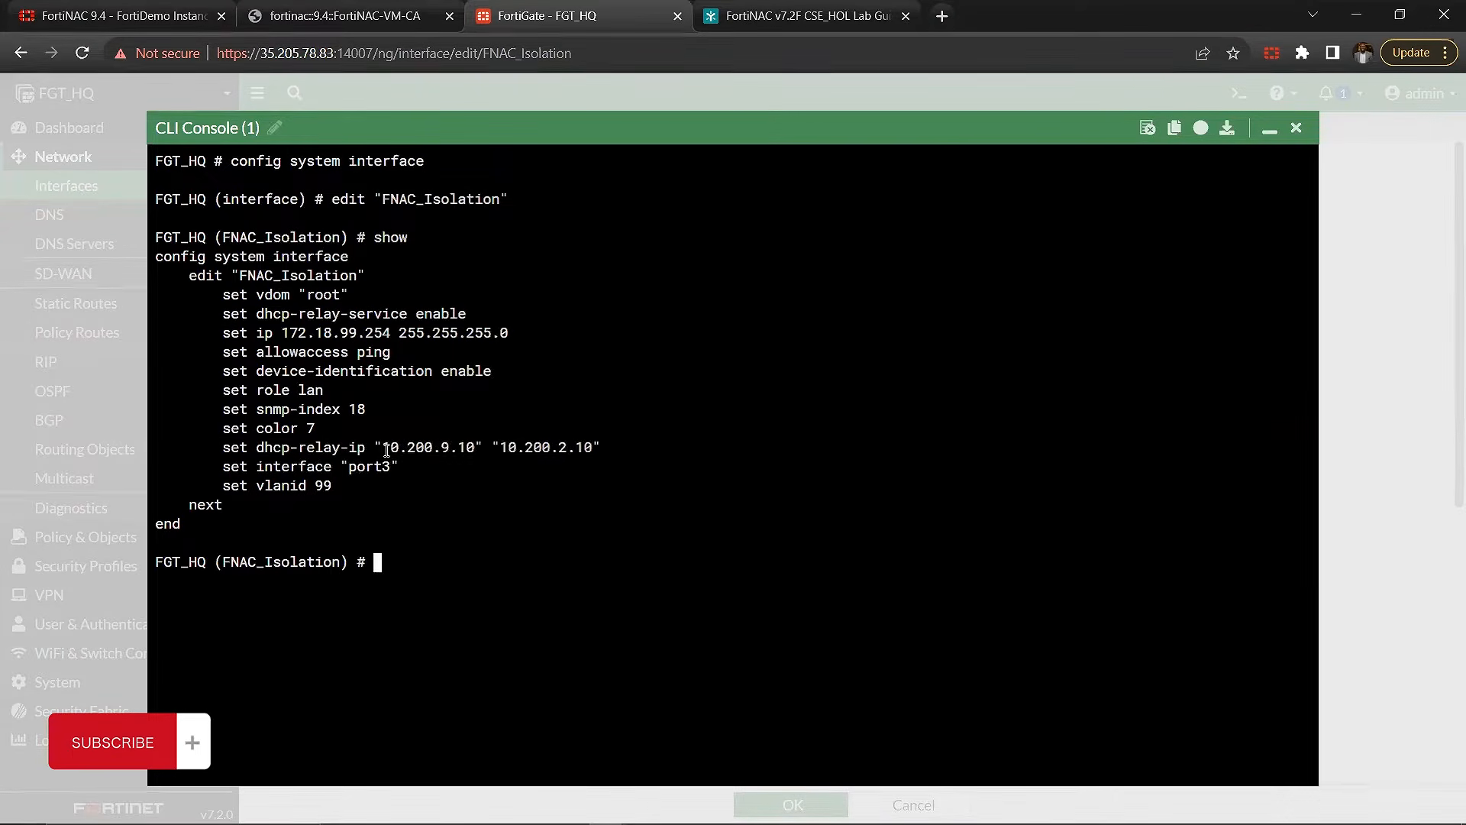
left_click_drag(386, 450, 472, 446)
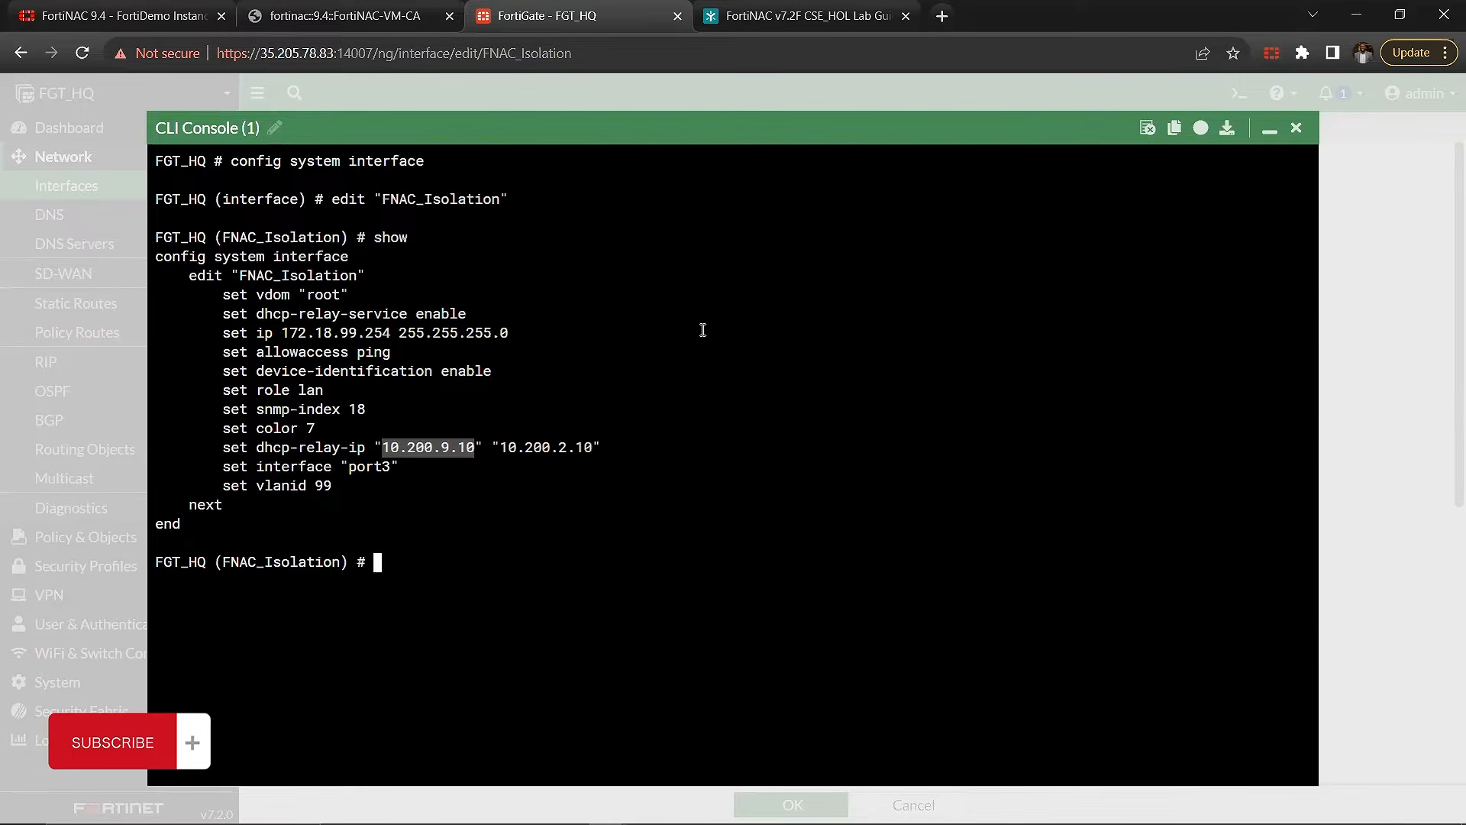
left_click(396, 448)
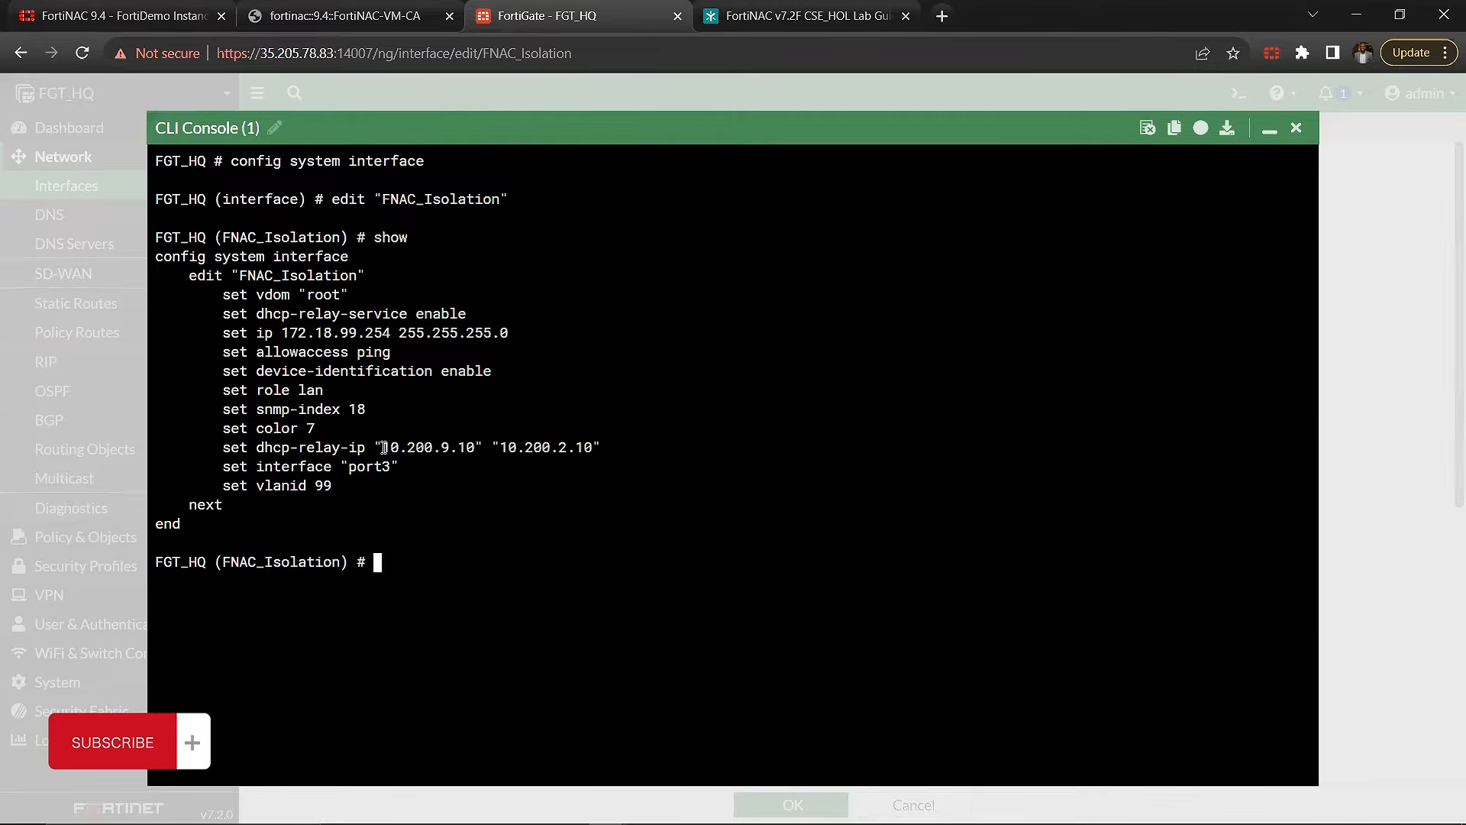
left_click_drag(384, 447, 472, 448)
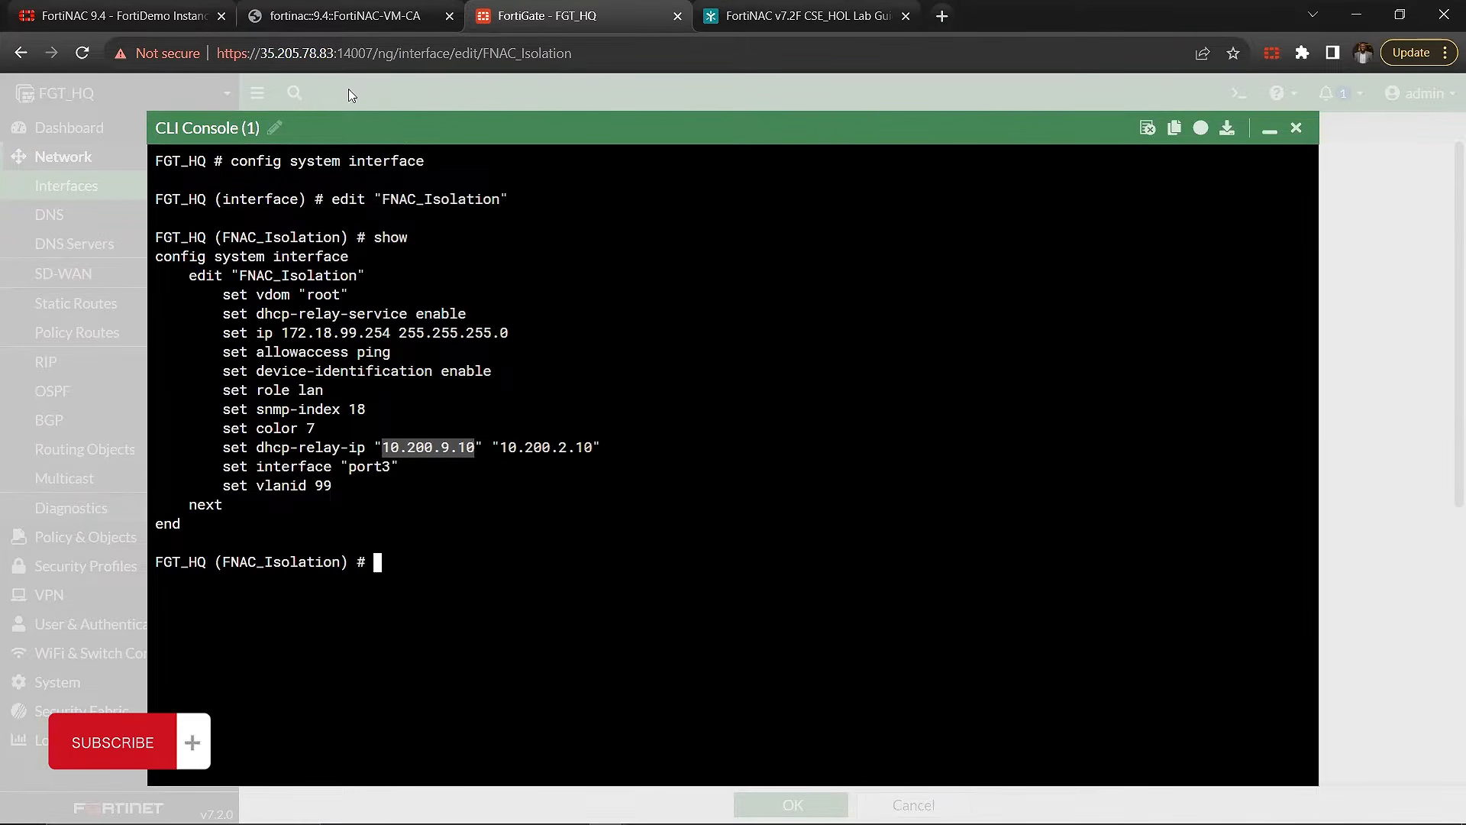
Step: Check the Headquarter scope's lease pool in FortiNAC's Layer 3 Isolation and return to the FortiGate CLI console
left_click(350, 16)
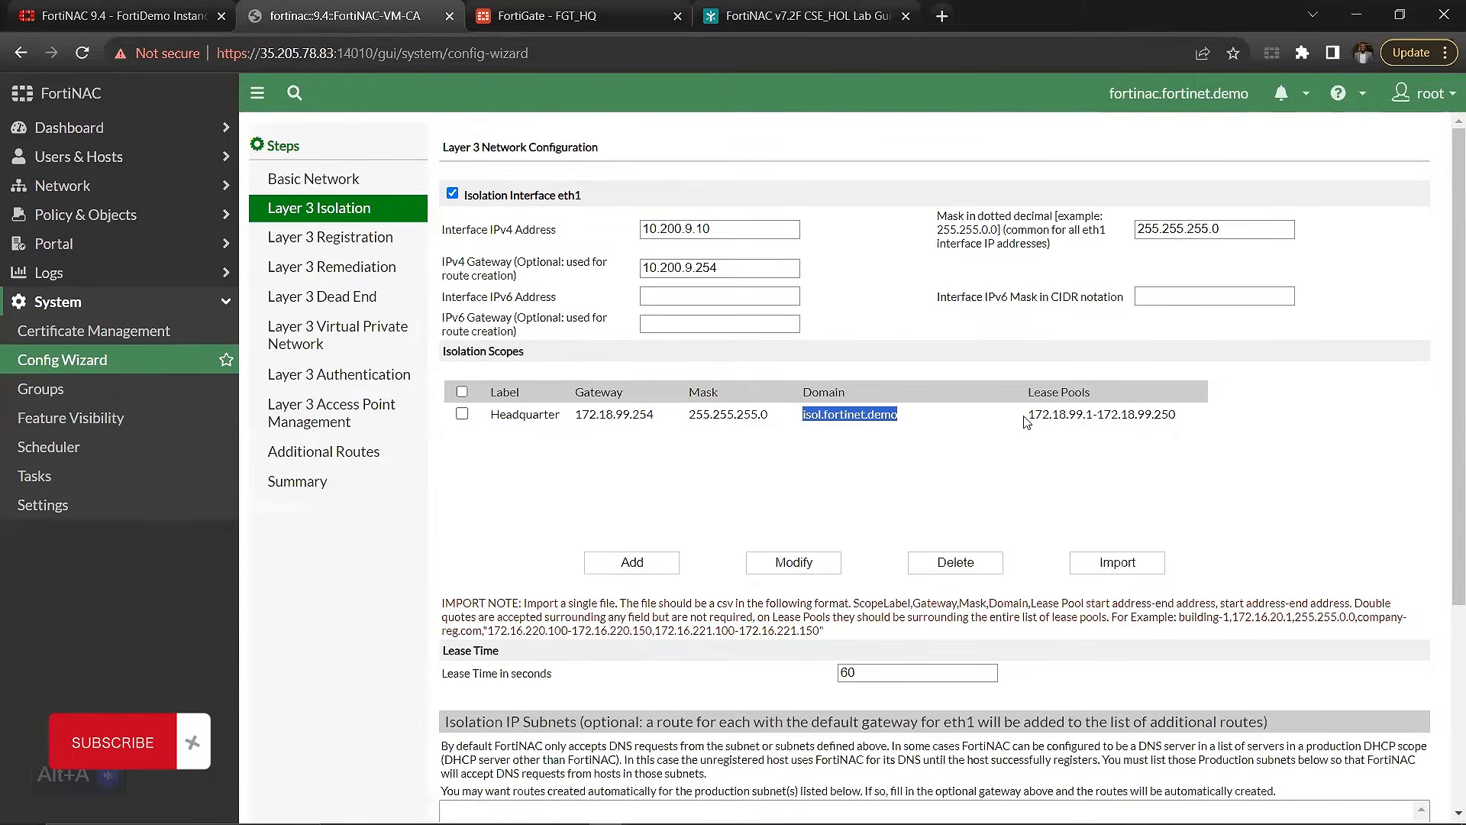
left_click_drag(1026, 421, 1176, 426)
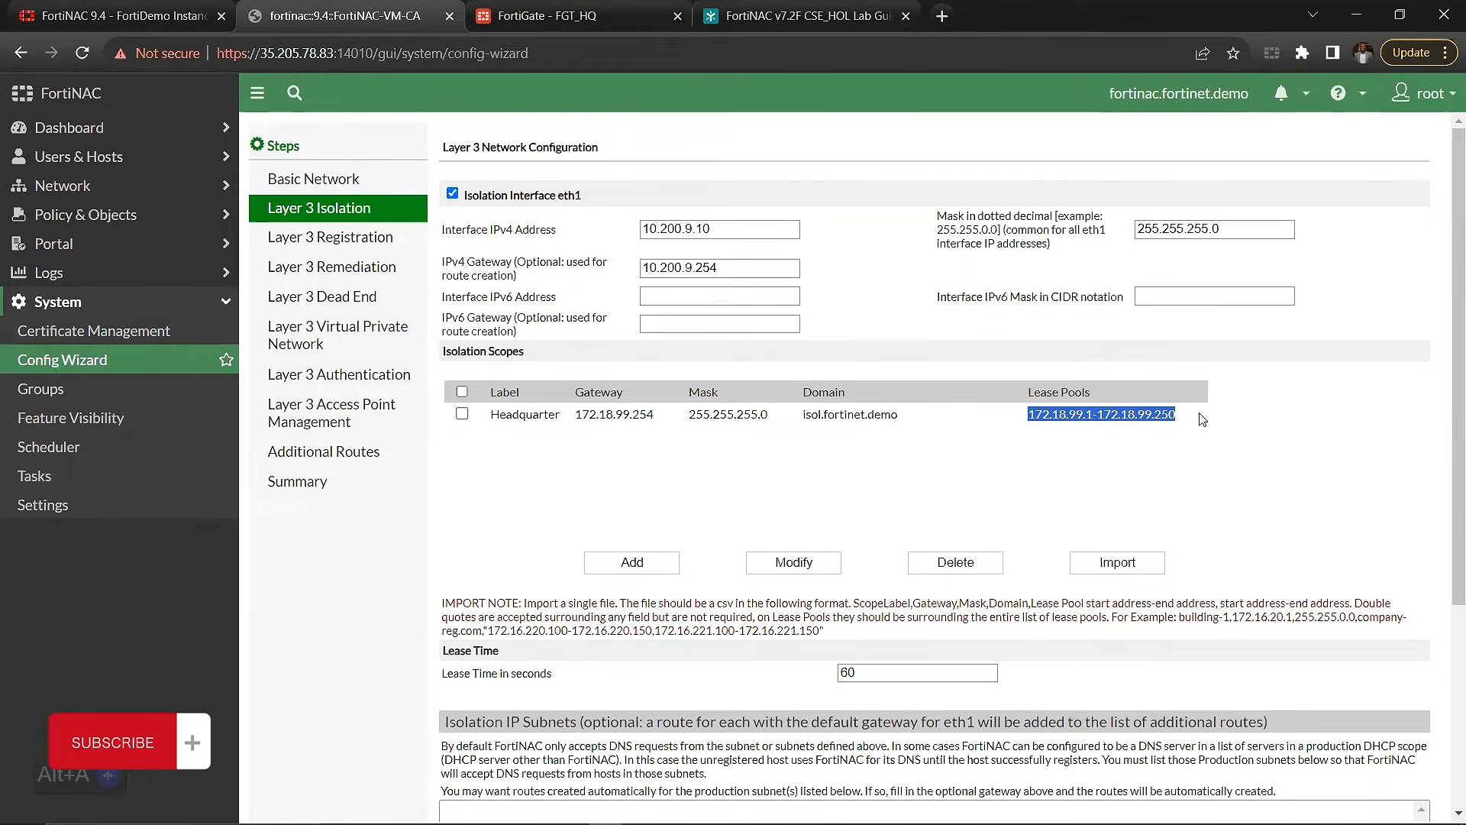
left_click(611, 15)
key("alt+a")
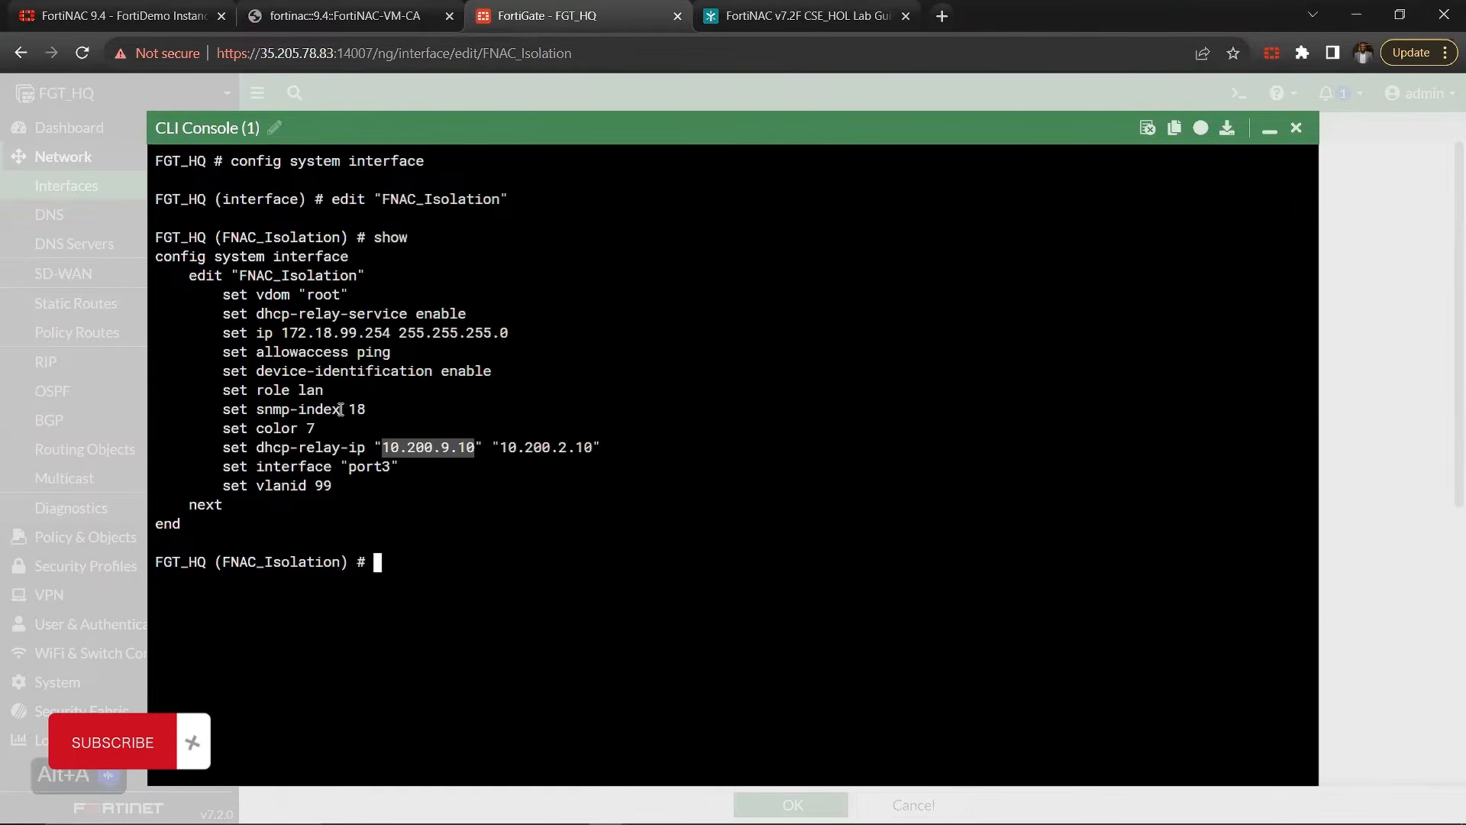
Step: Examine the second dhcp-relay-ip address in the FNAC_Isolation CLI configuration
left_click_drag(492, 447, 599, 450)
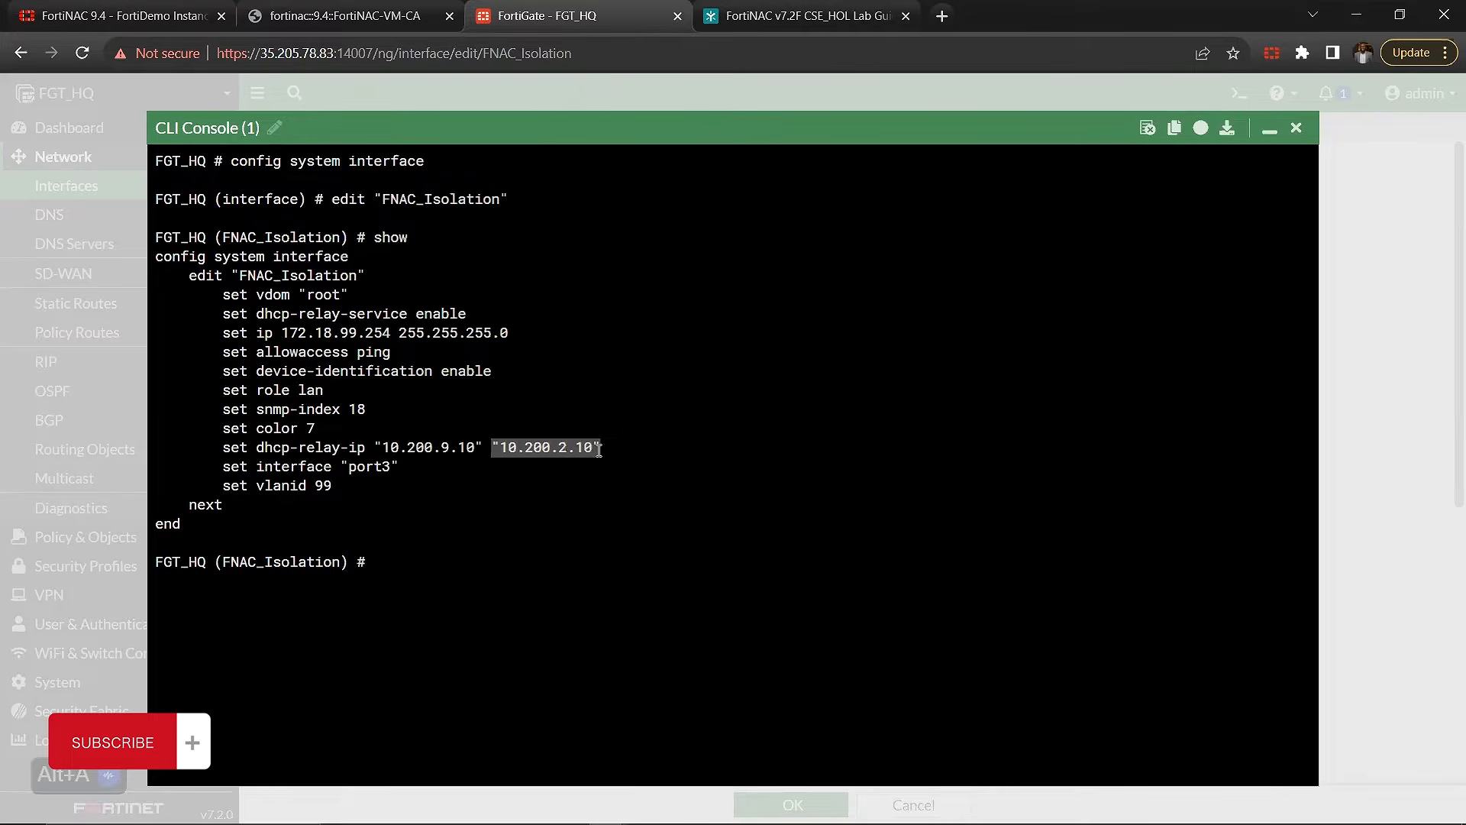
left_click(643, 300)
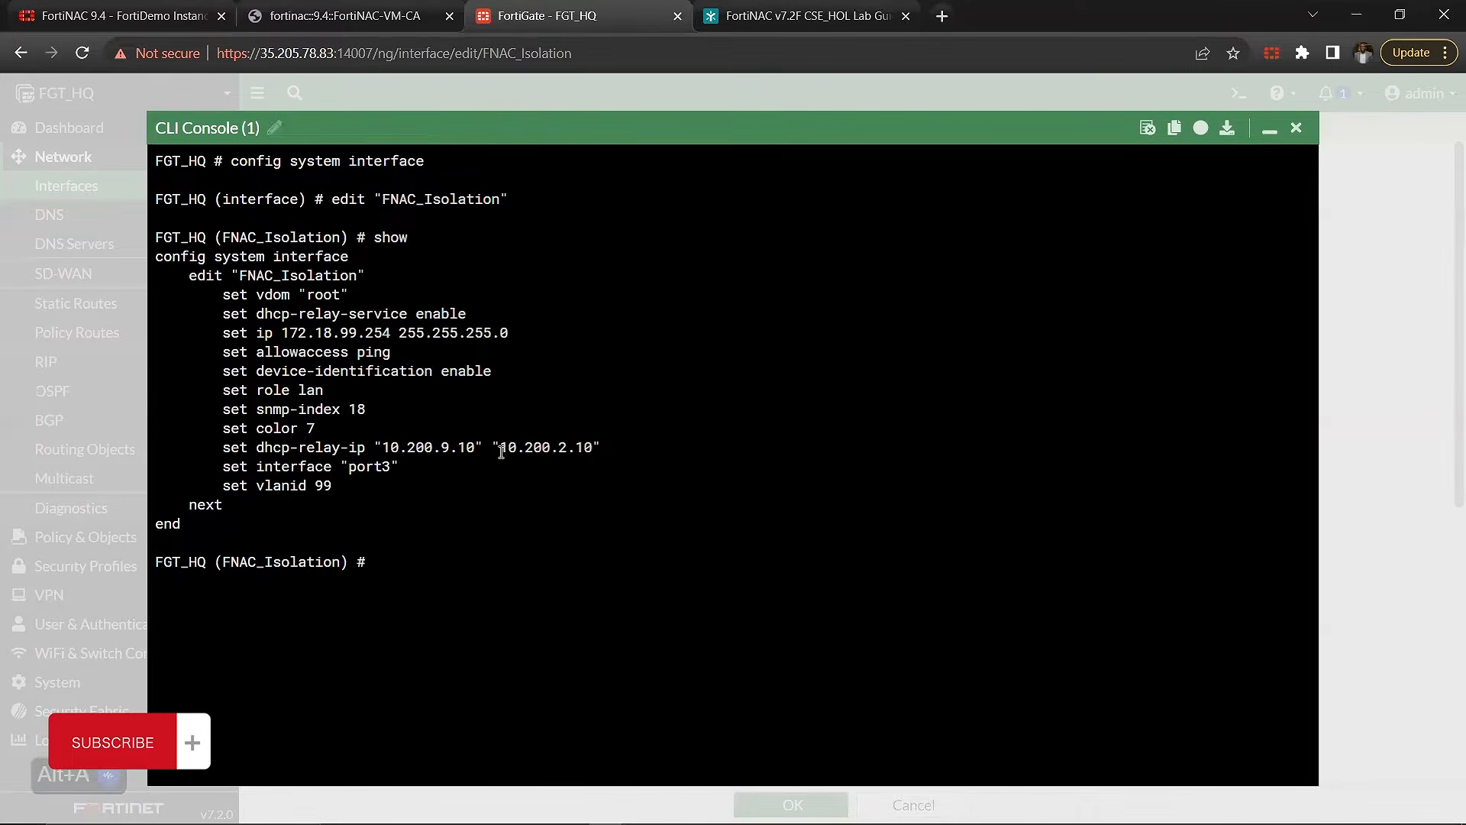
left_click_drag(501, 451, 601, 467)
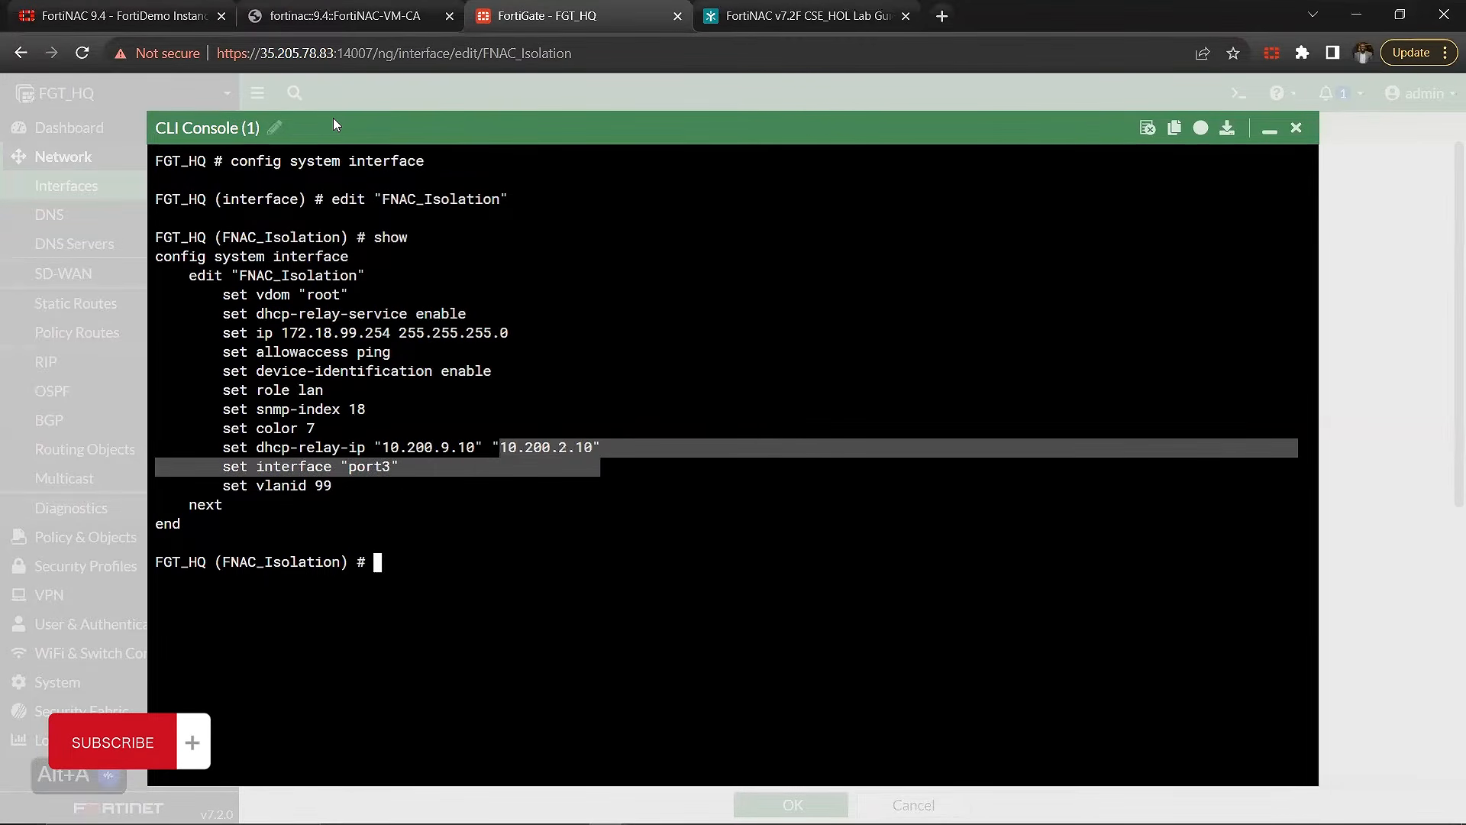
left_click(492, 451)
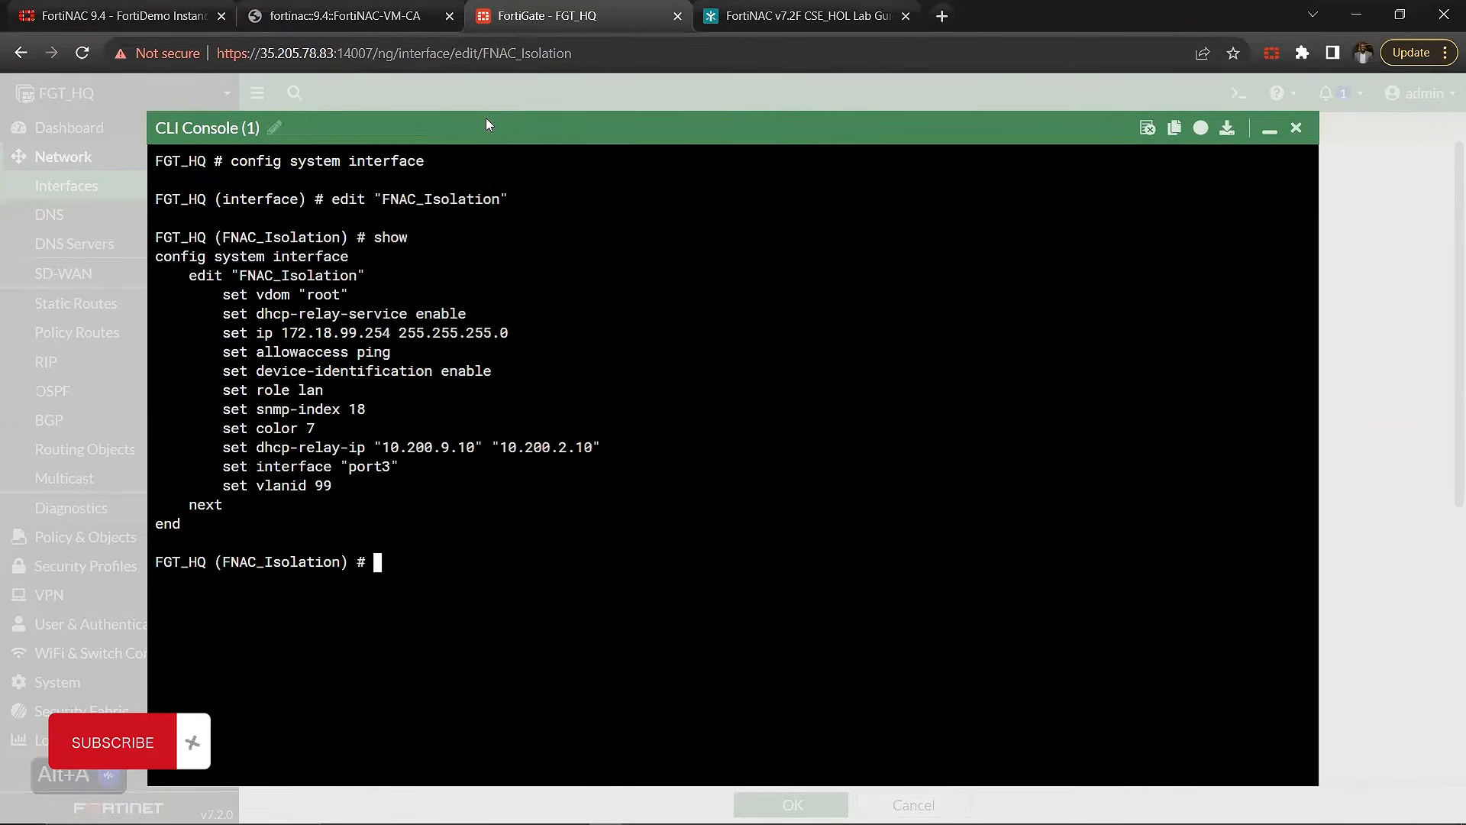
Step: Recheck the Headquarter lease pool in FortiNAC, then close the FortiGate CLI console and accept the FNAC_Isolation interface settings
left_click(346, 15)
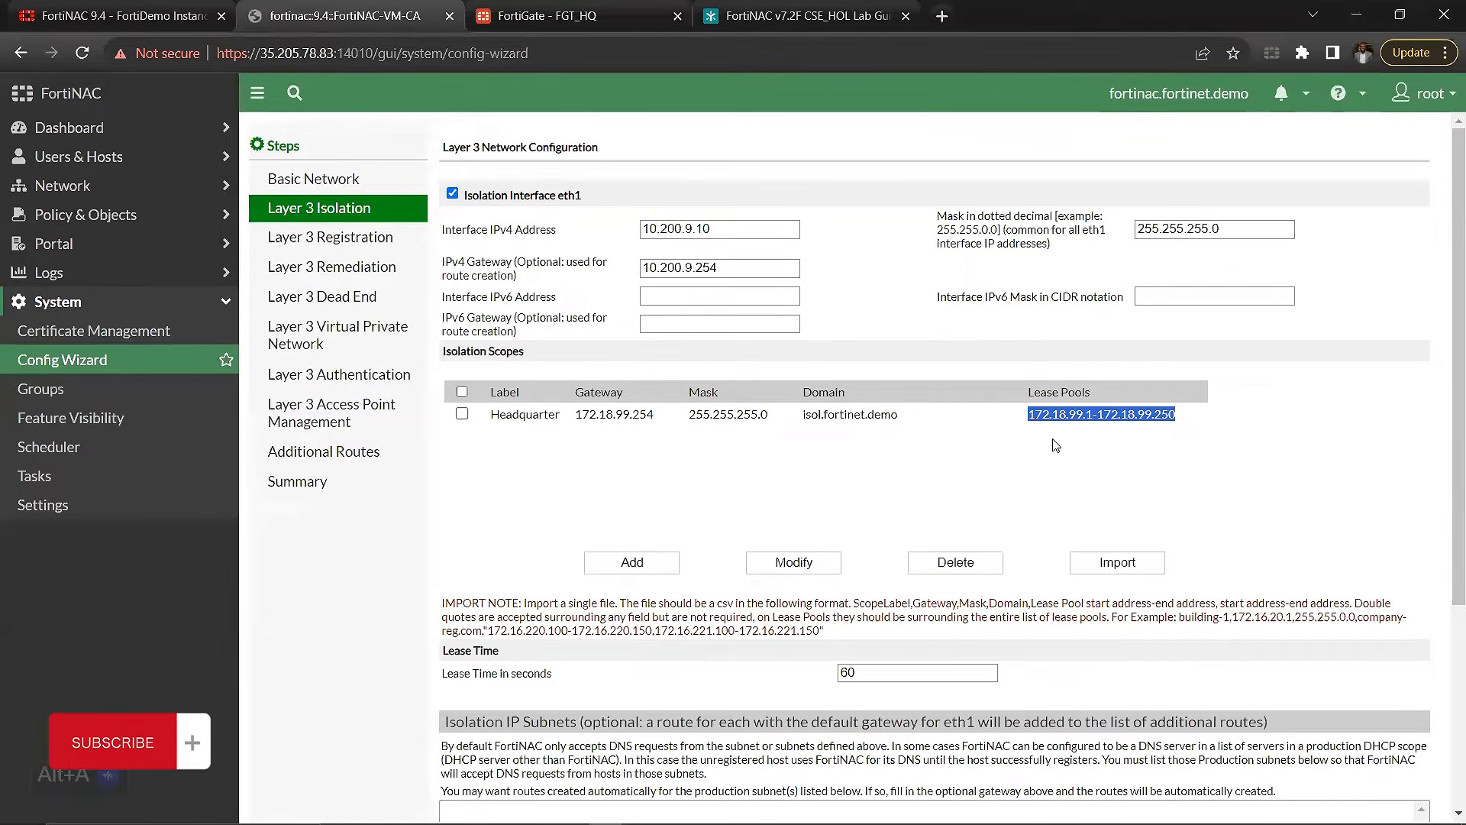
left_click(578, 16)
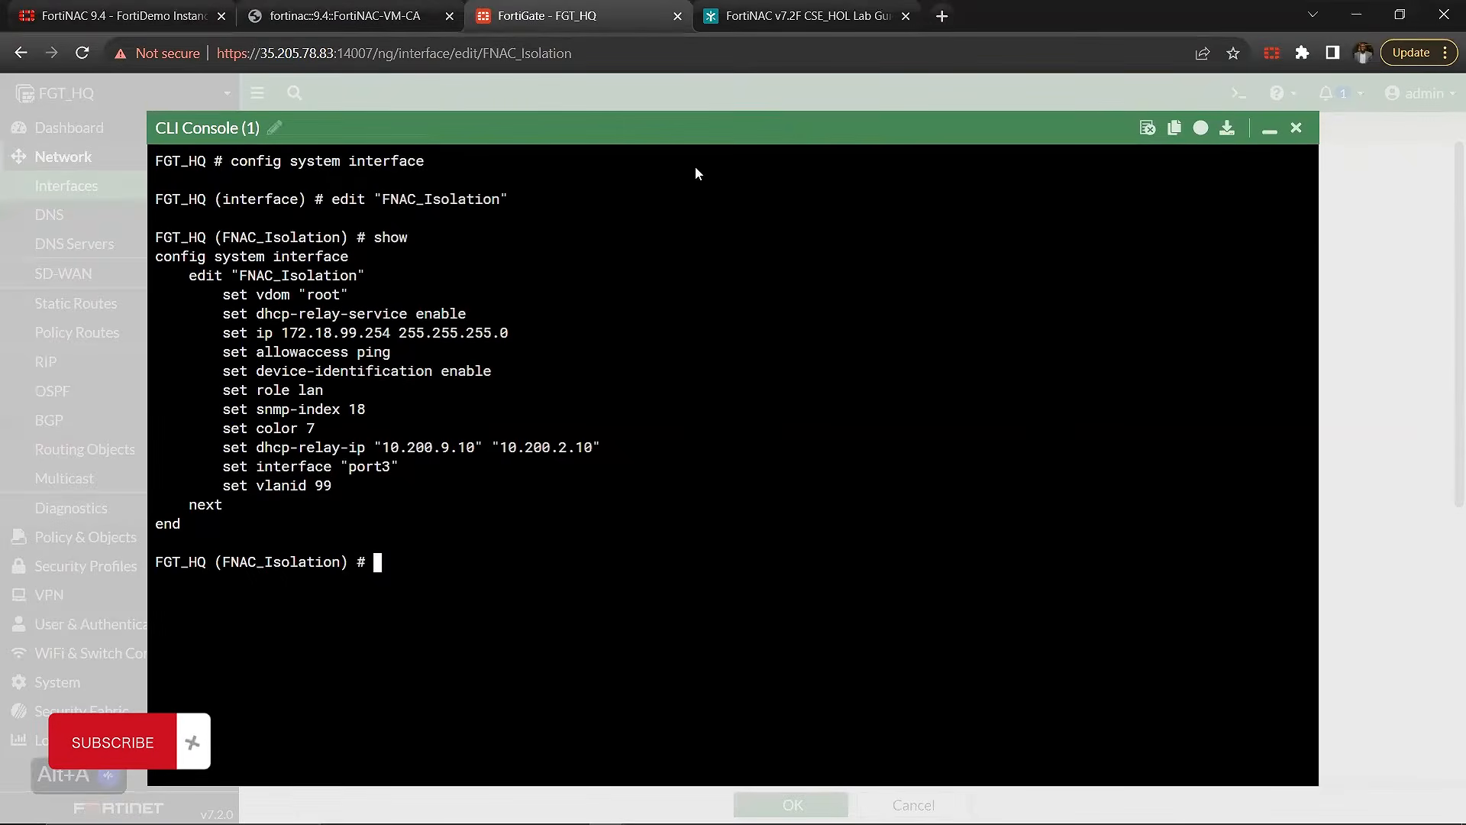
left_click(1296, 129)
left_click(794, 804)
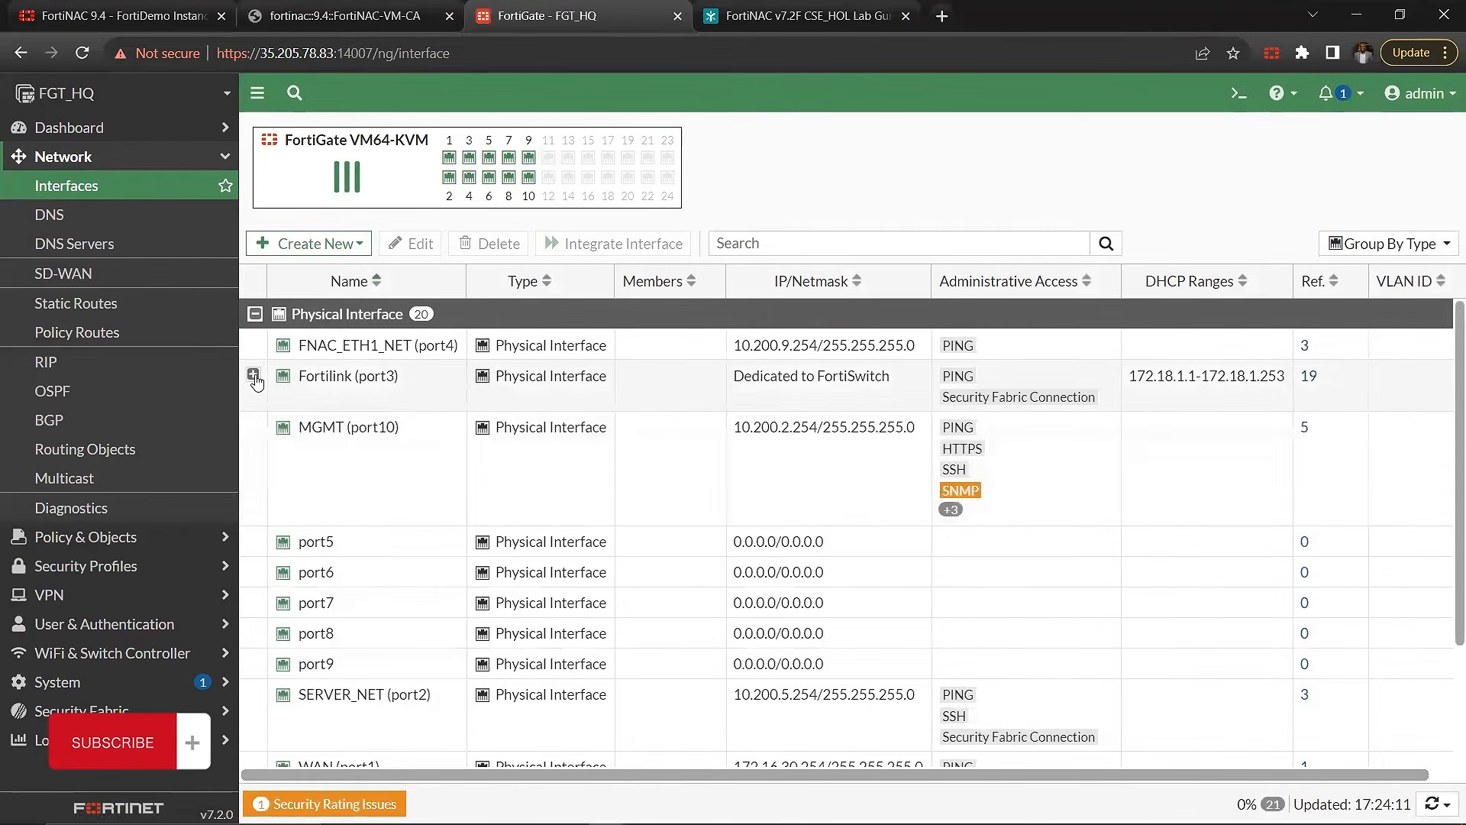
Step: Expand the Fortilink (port3) members in the interface list and review the Guest_NET VLAN's DHCP range and relay
scroll(350, 489, "down", 3)
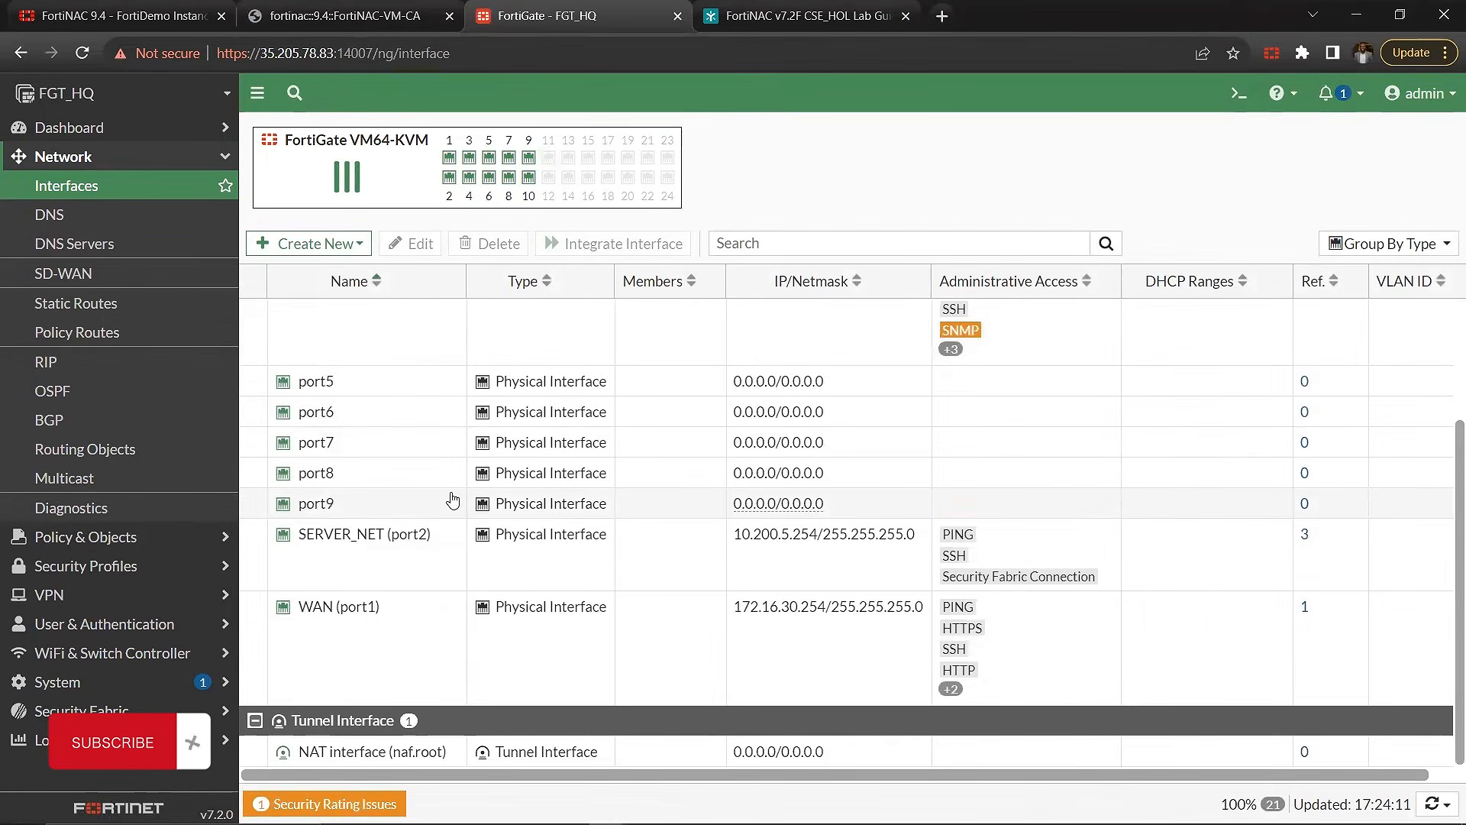
scroll(471, 507, "up", 2)
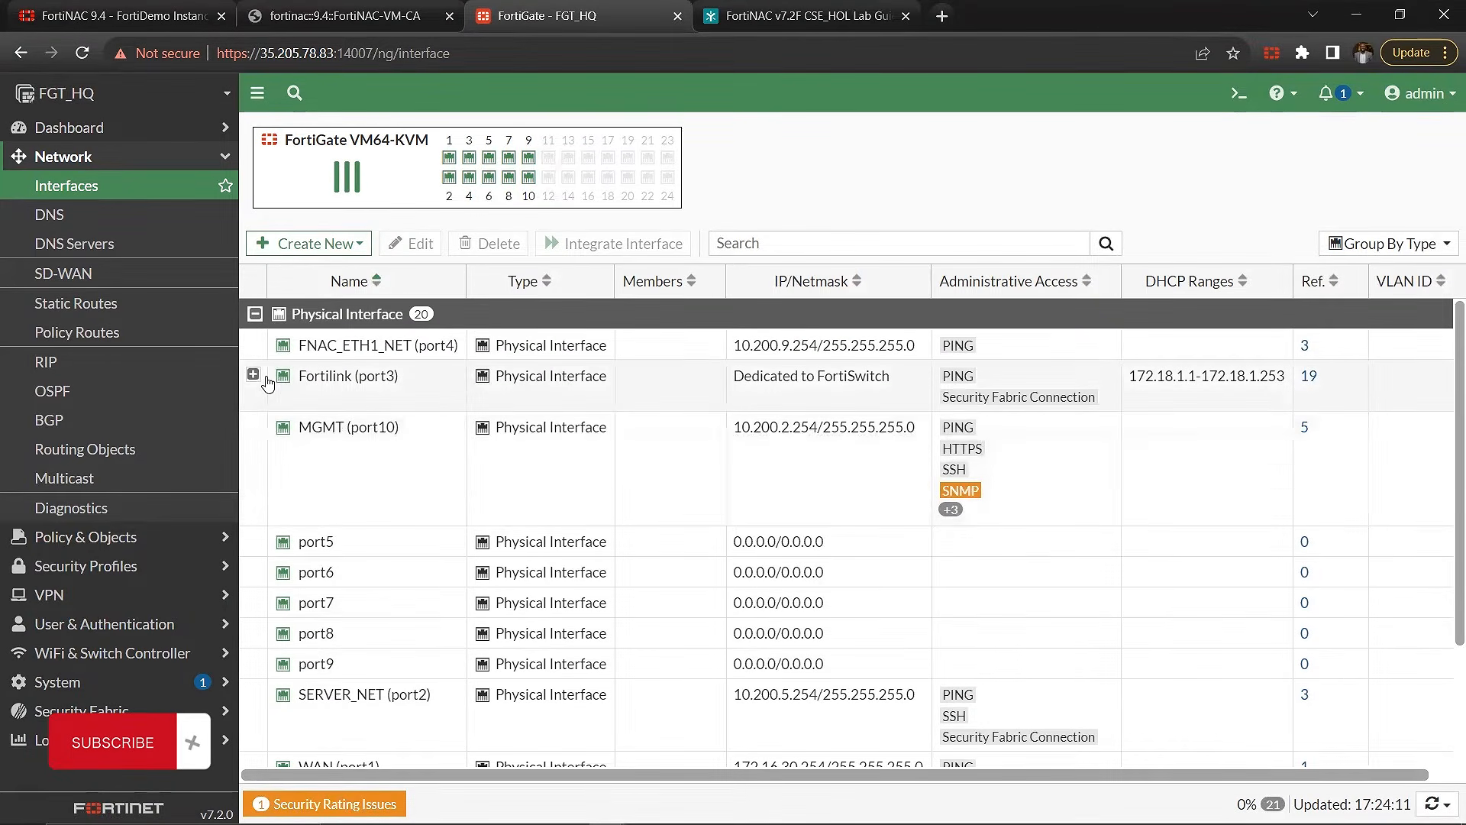
left_click(253, 374)
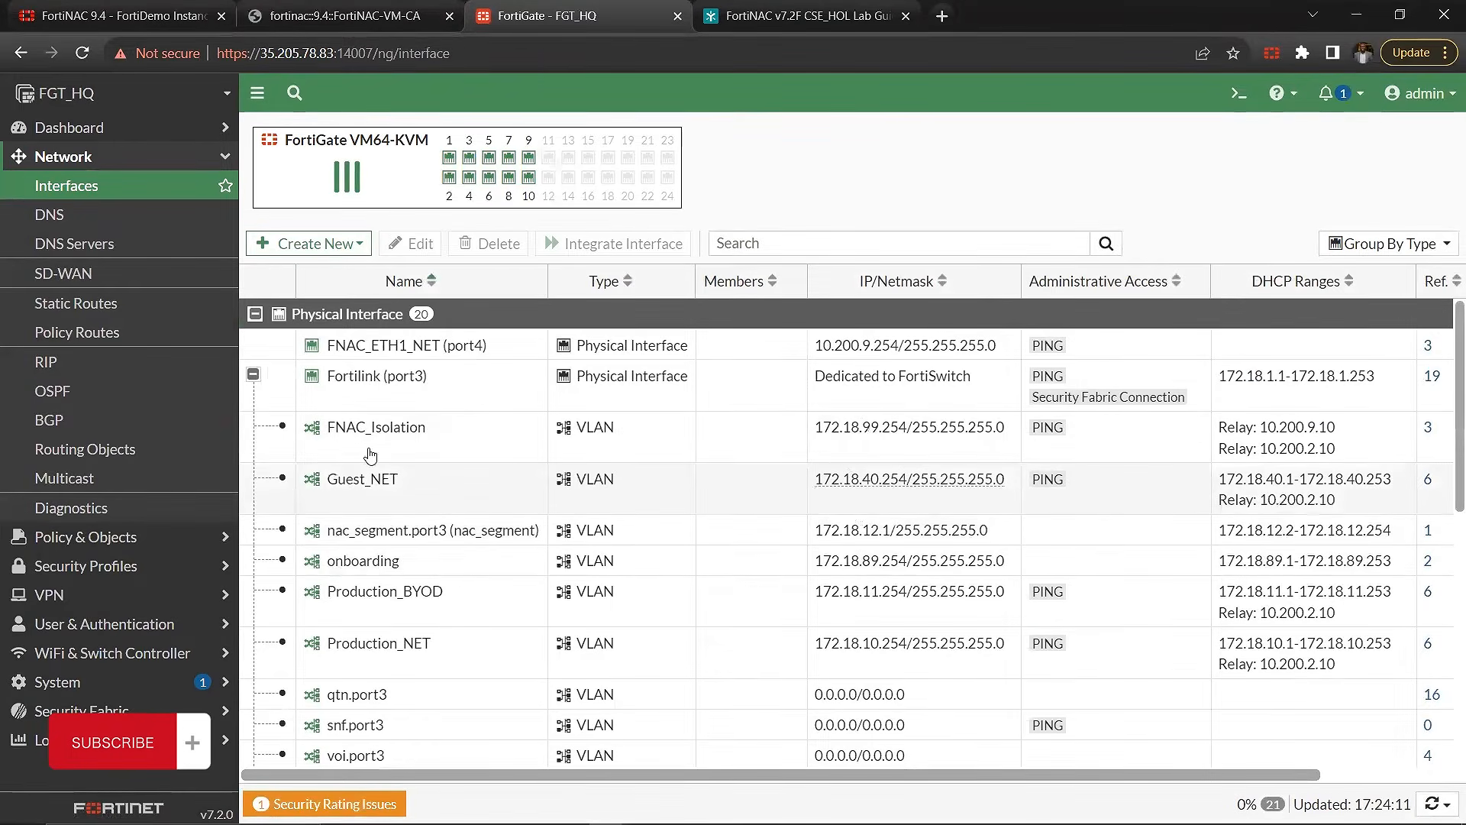
left_click_drag(326, 485, 1330, 508)
left_click(1331, 508)
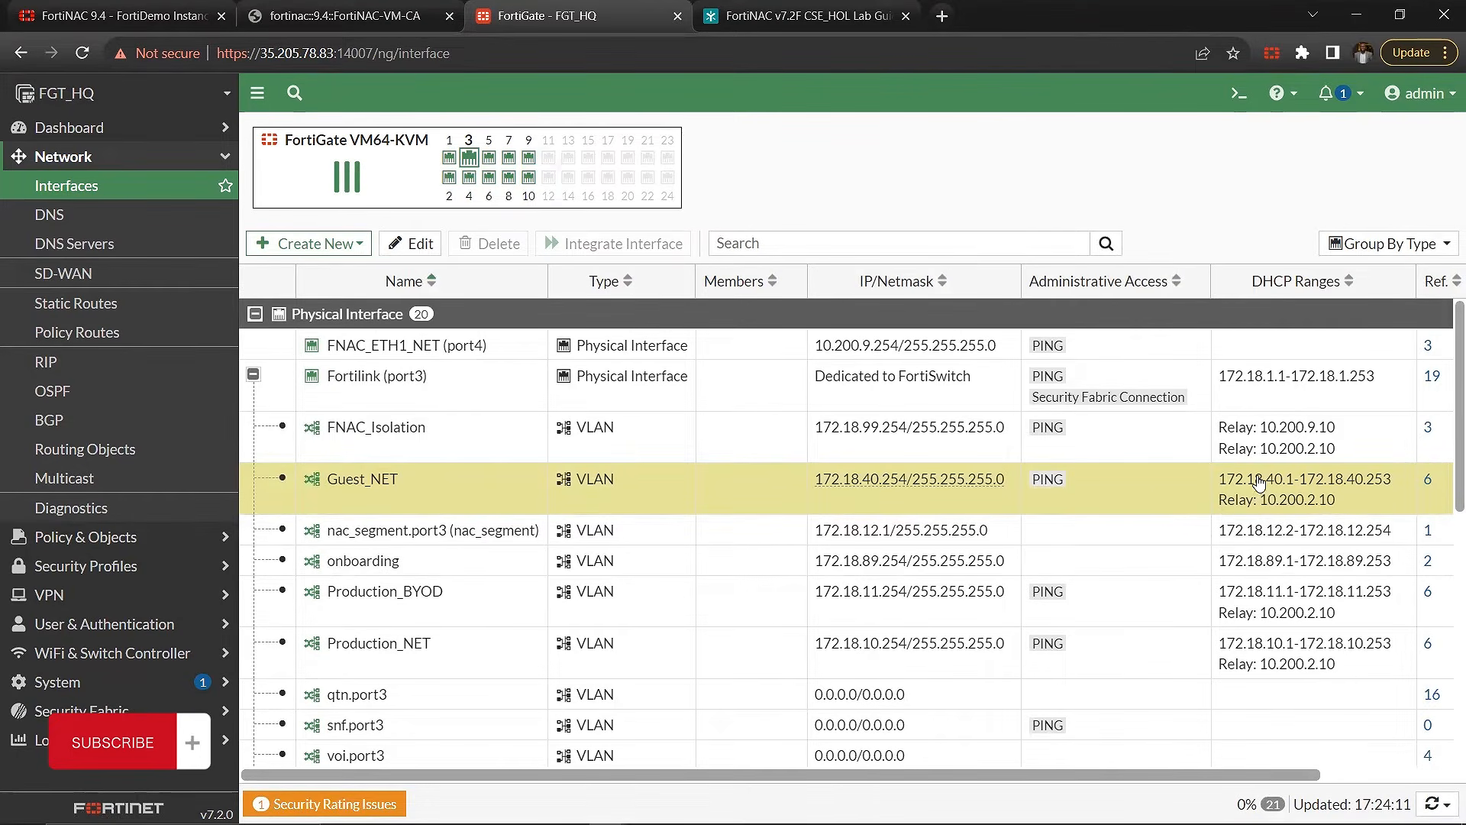
scroll(1260, 493, "right", 1)
scroll(1287, 504, "left", 1)
Step: Compare the DHCP ranges and relays of the Production_NET, FNAC_Isolation and Guest_NET VLANs
left_click(1124, 661)
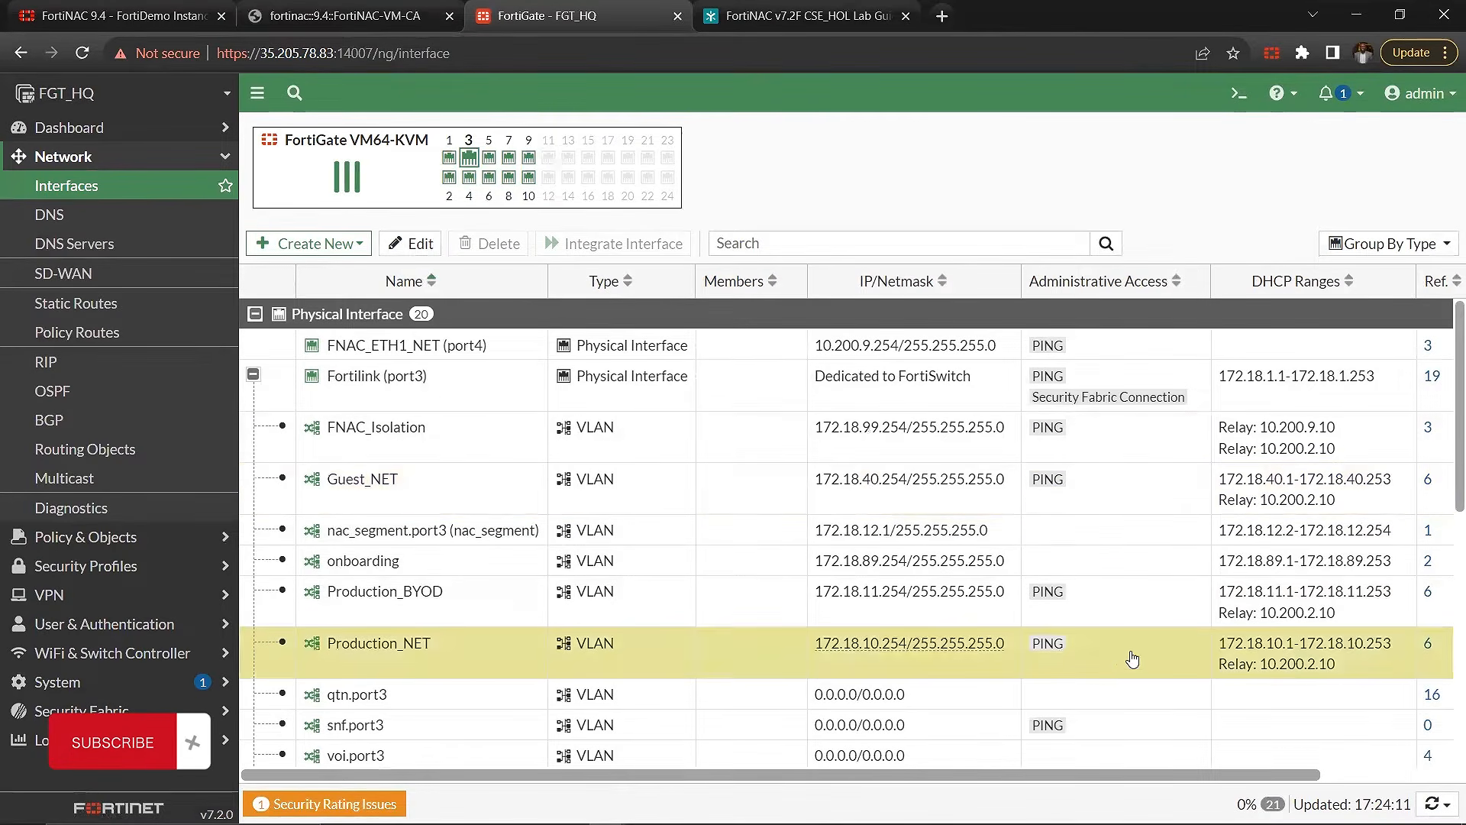
left_click(382, 448)
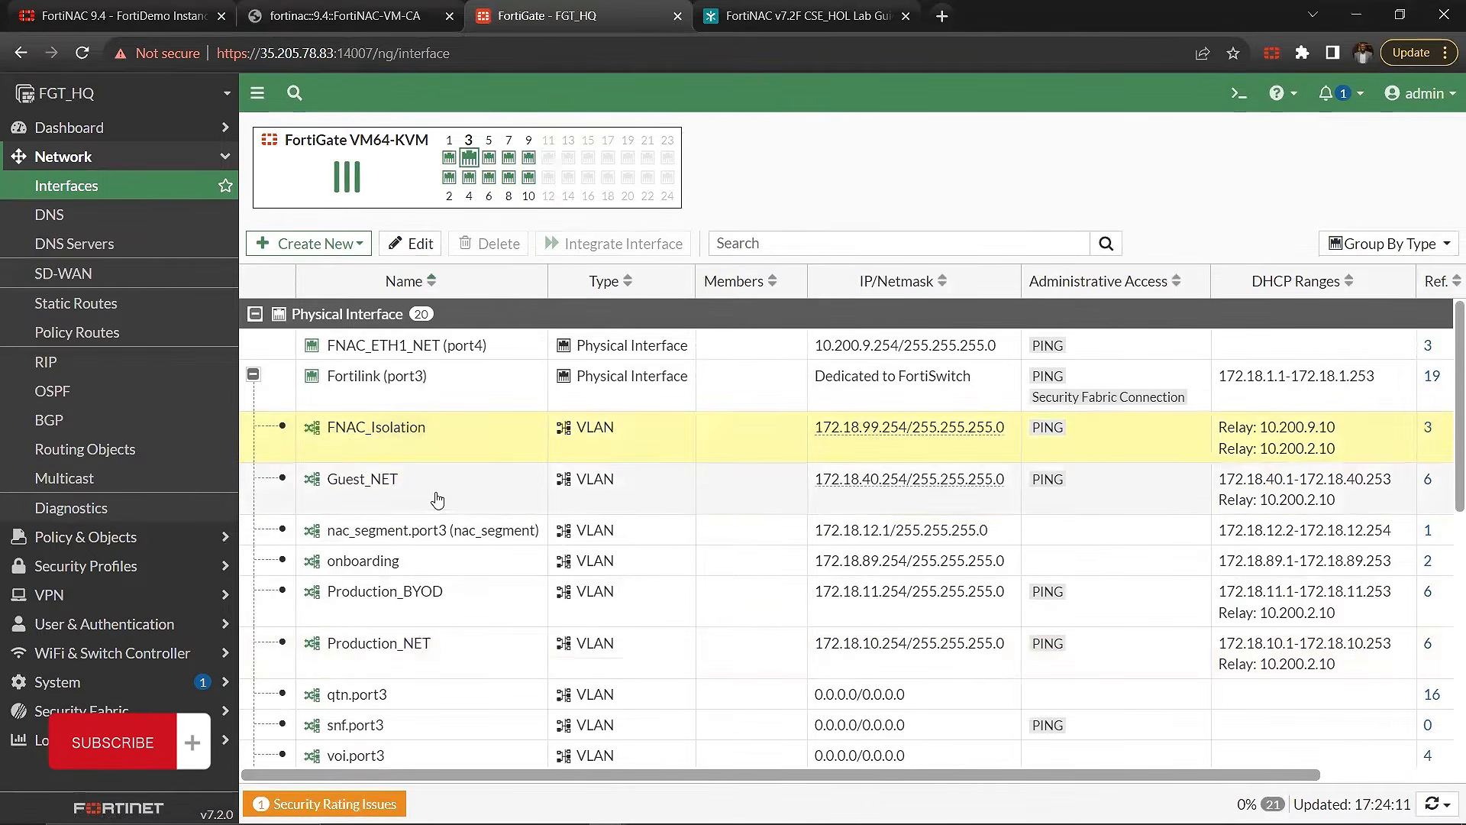
left_click(406, 502)
left_click(1244, 672)
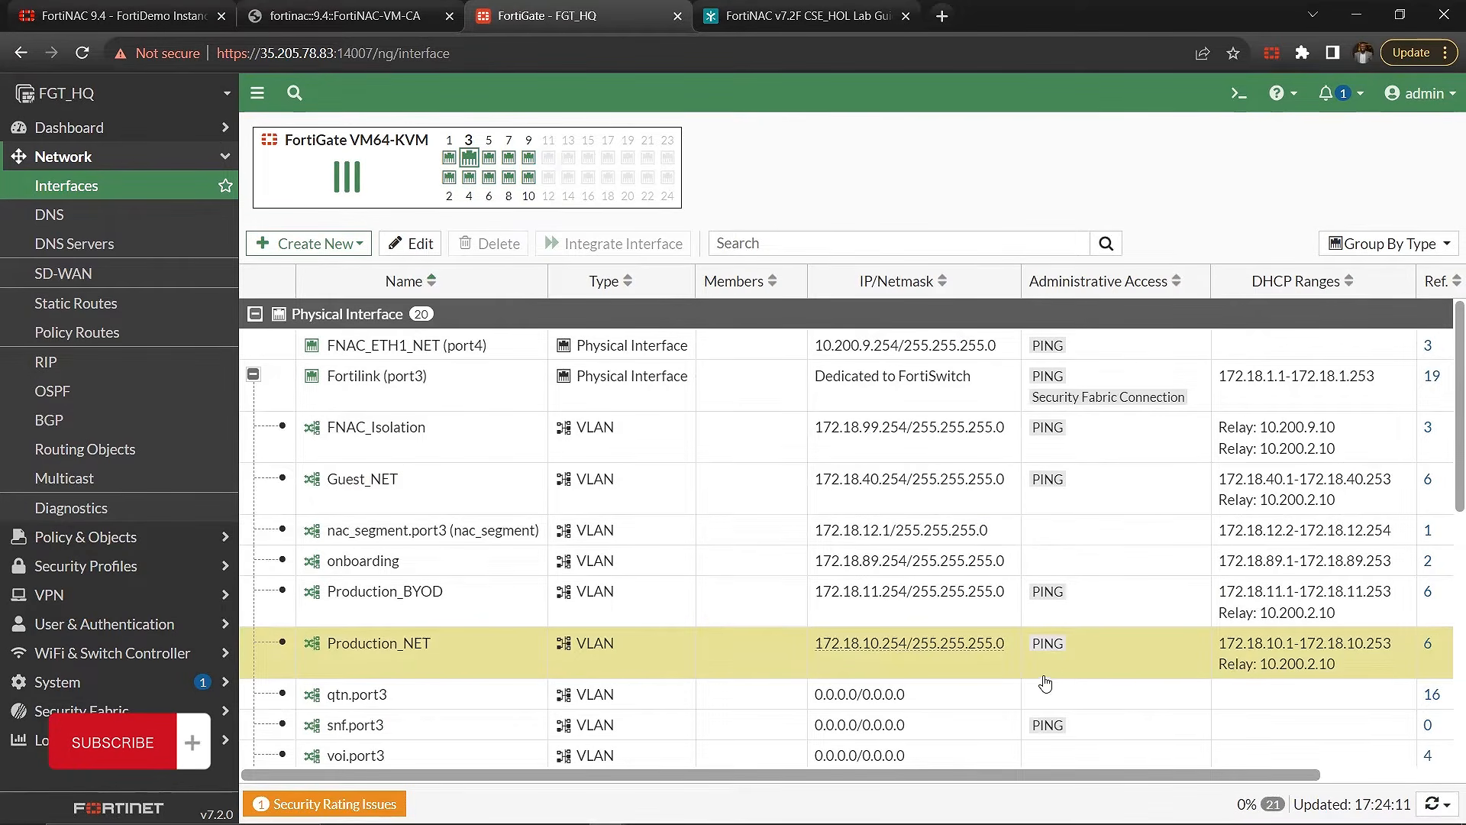
Step: Recheck the FNAC_Isolation VLAN's DHCP relay addresses in the interface list, then collapse the Fortilink (port3) members
left_click(369, 433)
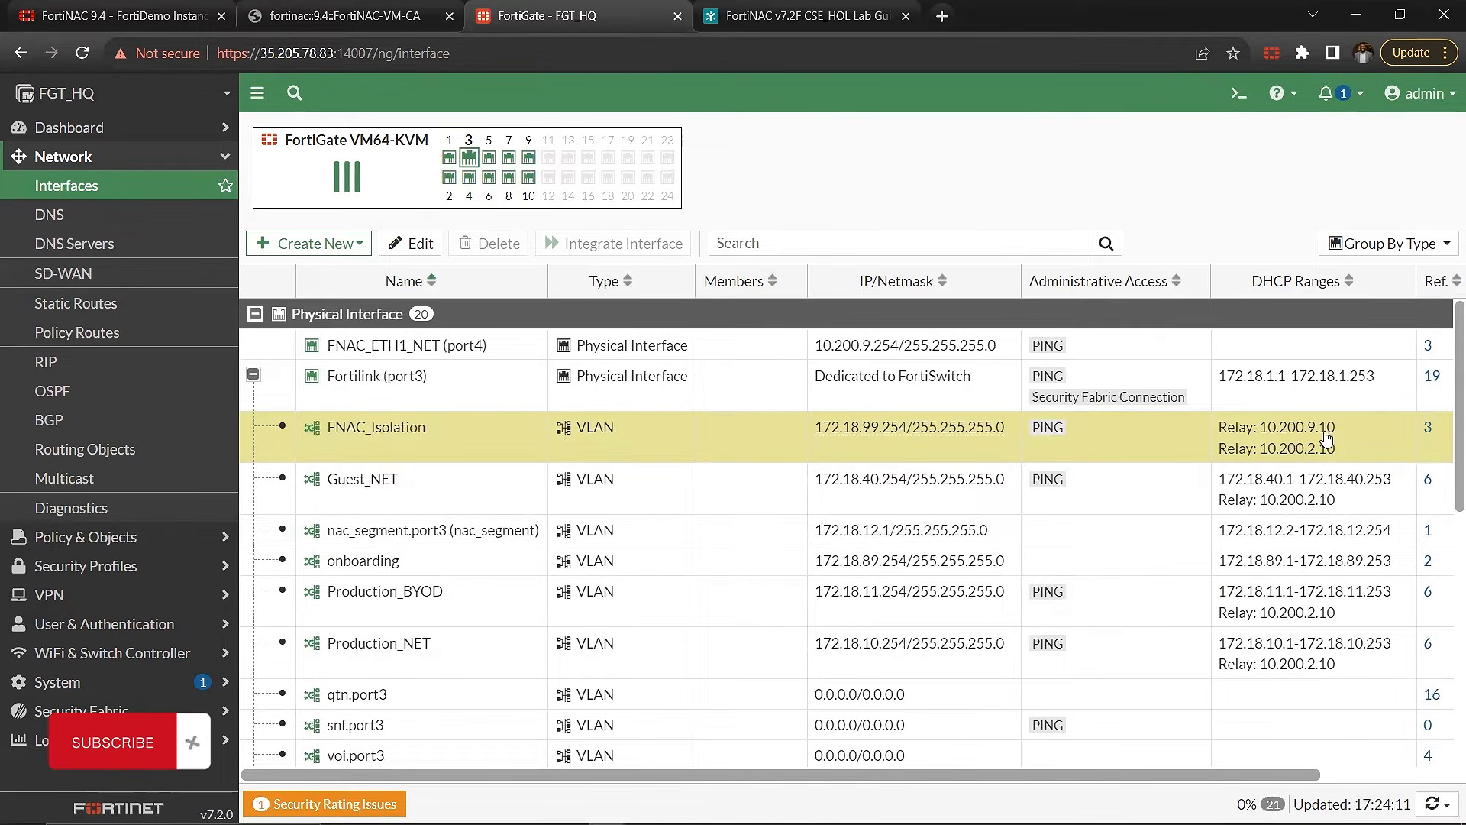
double_click(1264, 439)
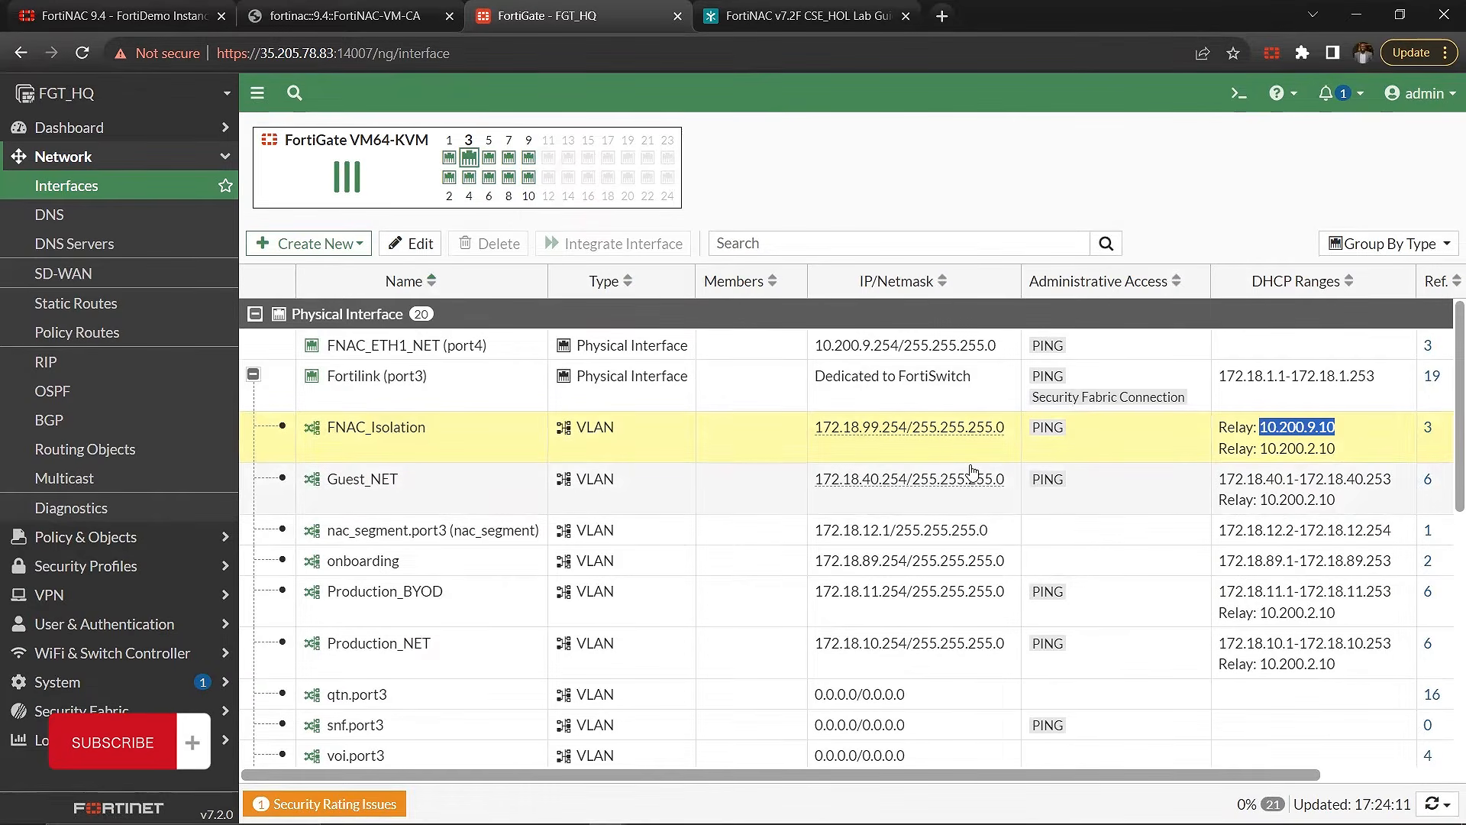
mouse_move(955, 642)
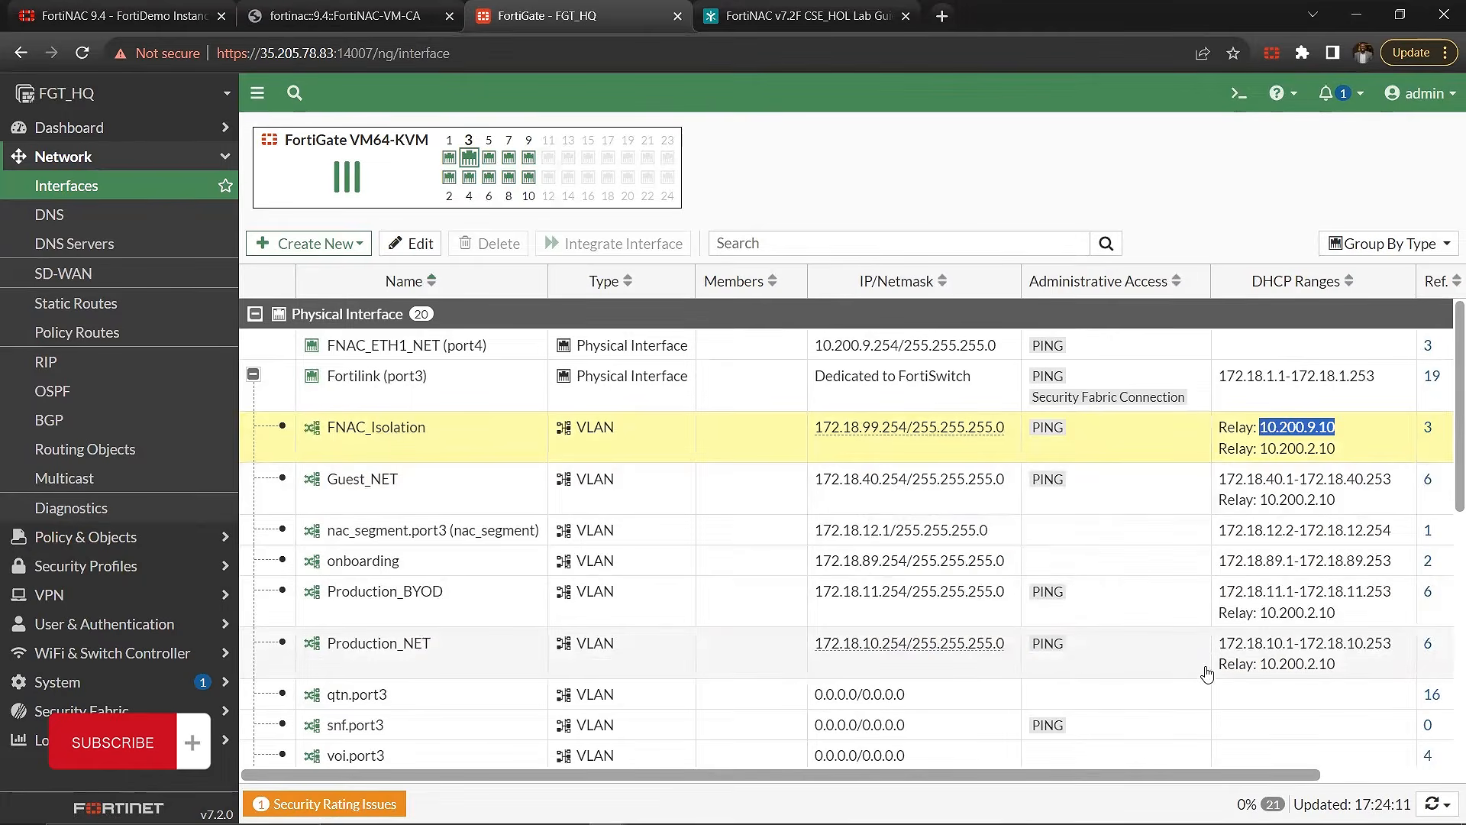
left_click(253, 374)
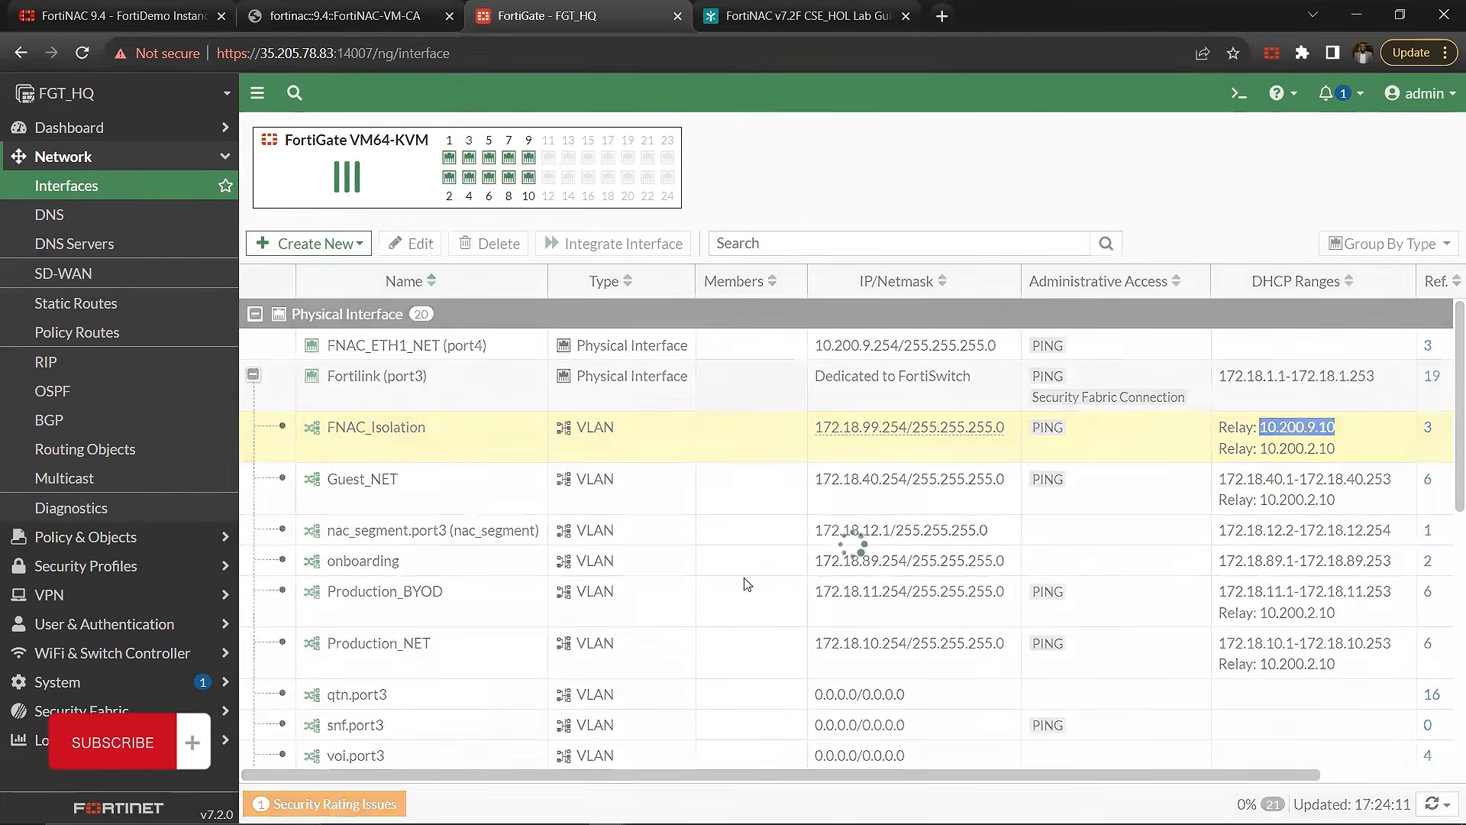
left_click(92, 157)
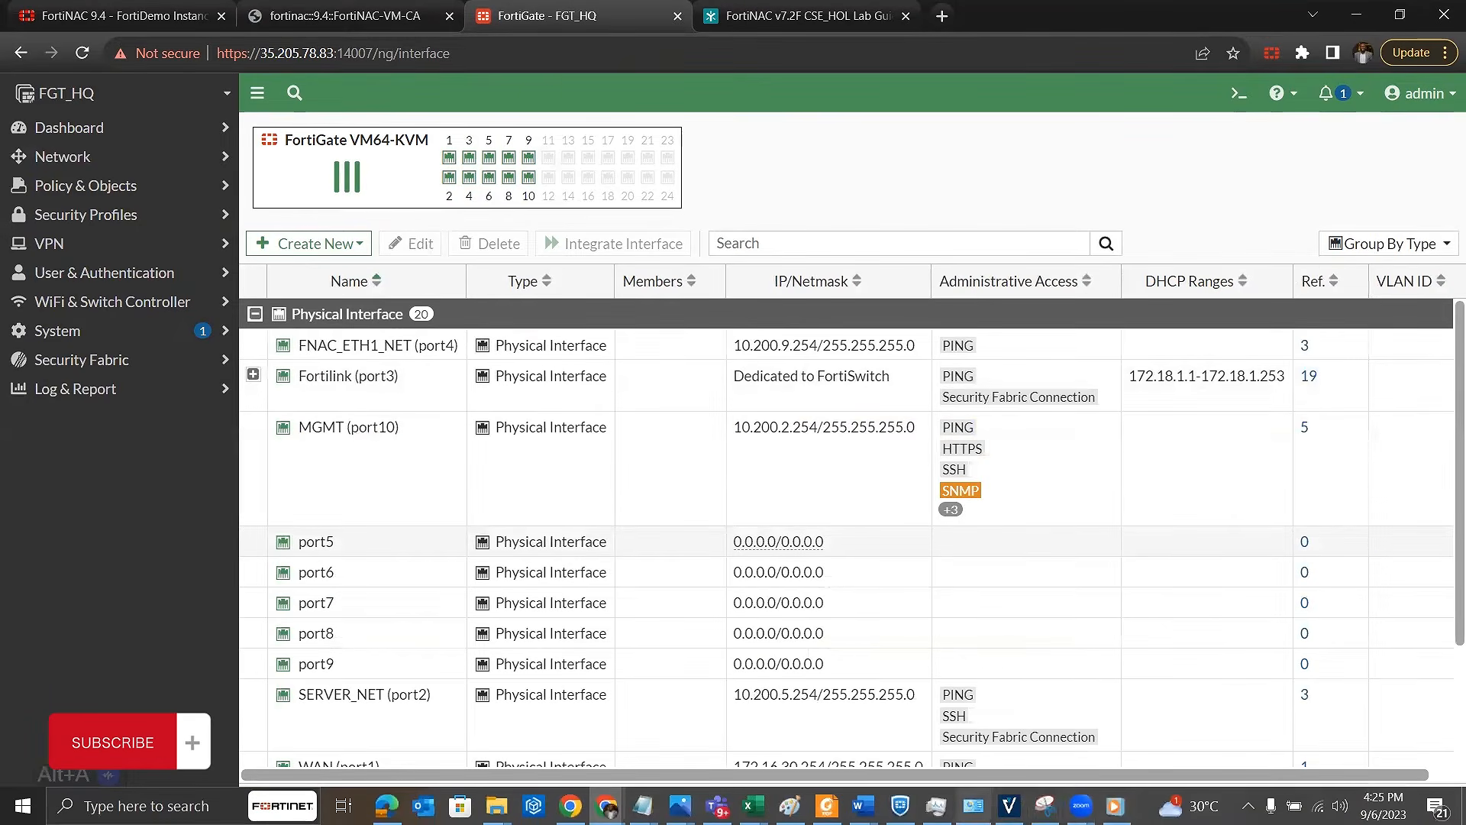
Step: Switch to the Book1 workbook in Excel and review the FortiNAC interface address table beside the network diagram
mouse_move(972, 805)
mouse_move(752, 805)
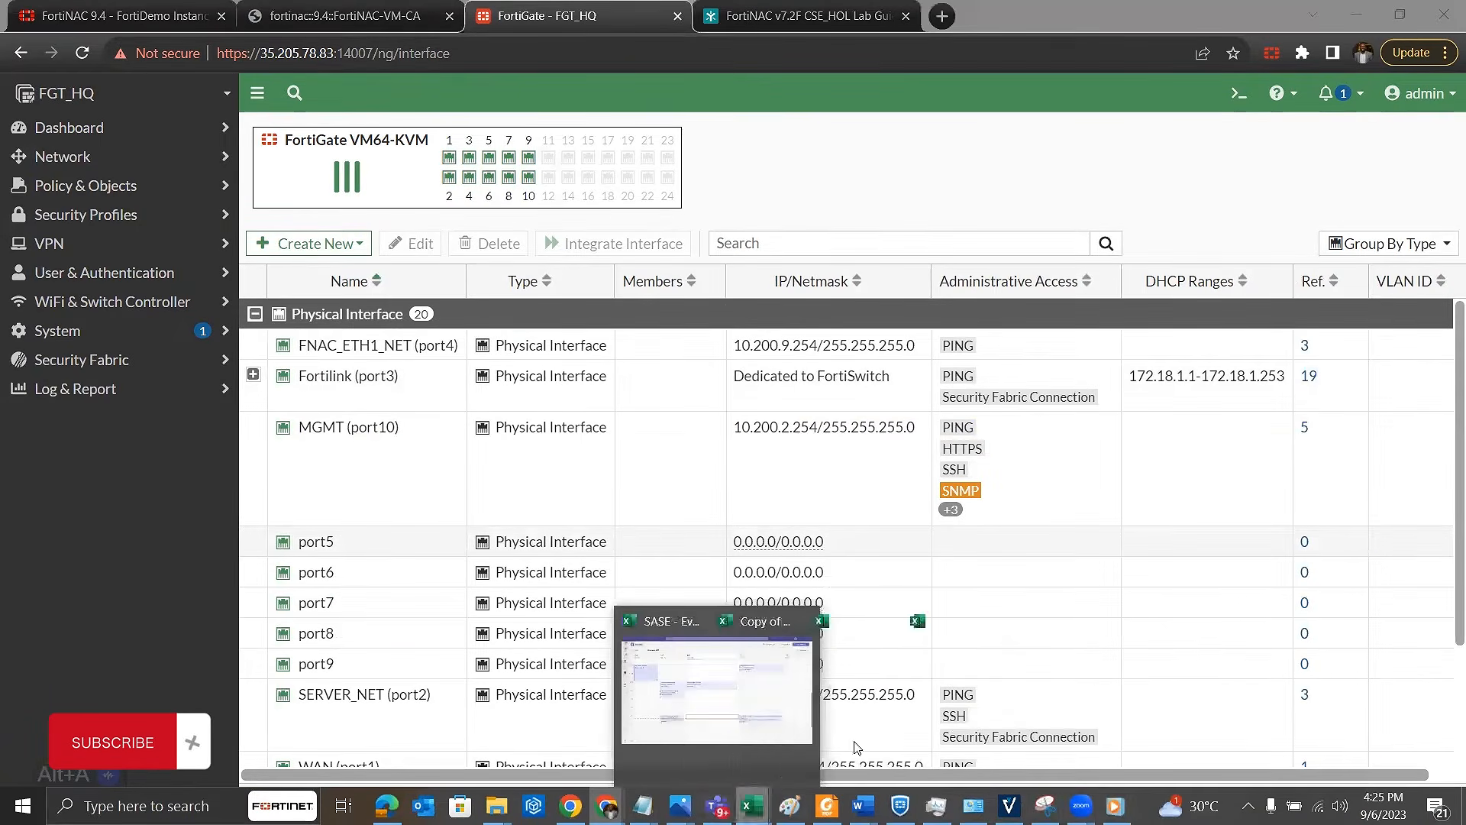
left_click(1037, 726)
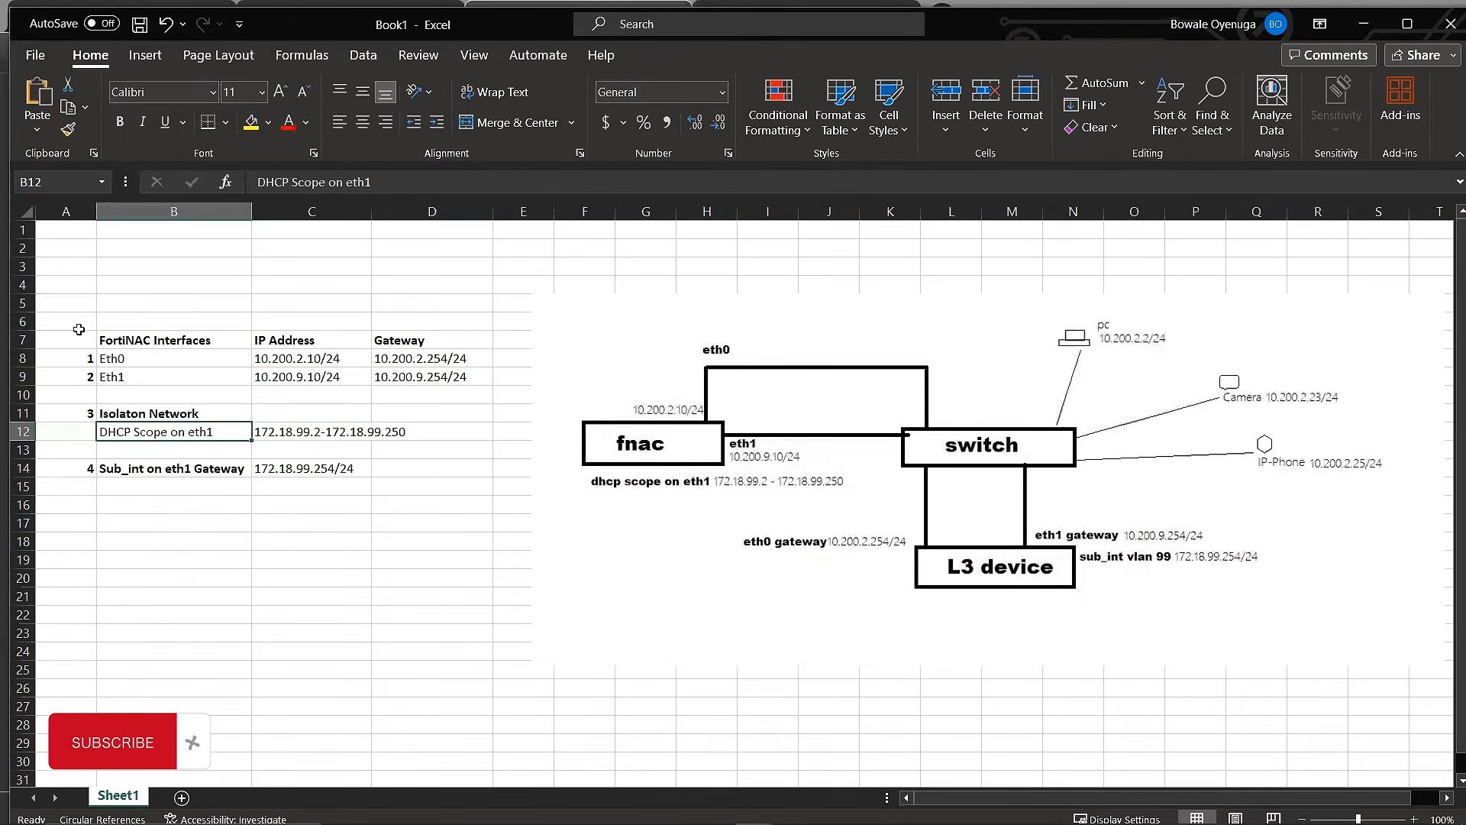
mouse_move(79, 329)
left_mouse_down()
mouse_move(366, 359)
mouse_move(450, 493)
left_mouse_up()
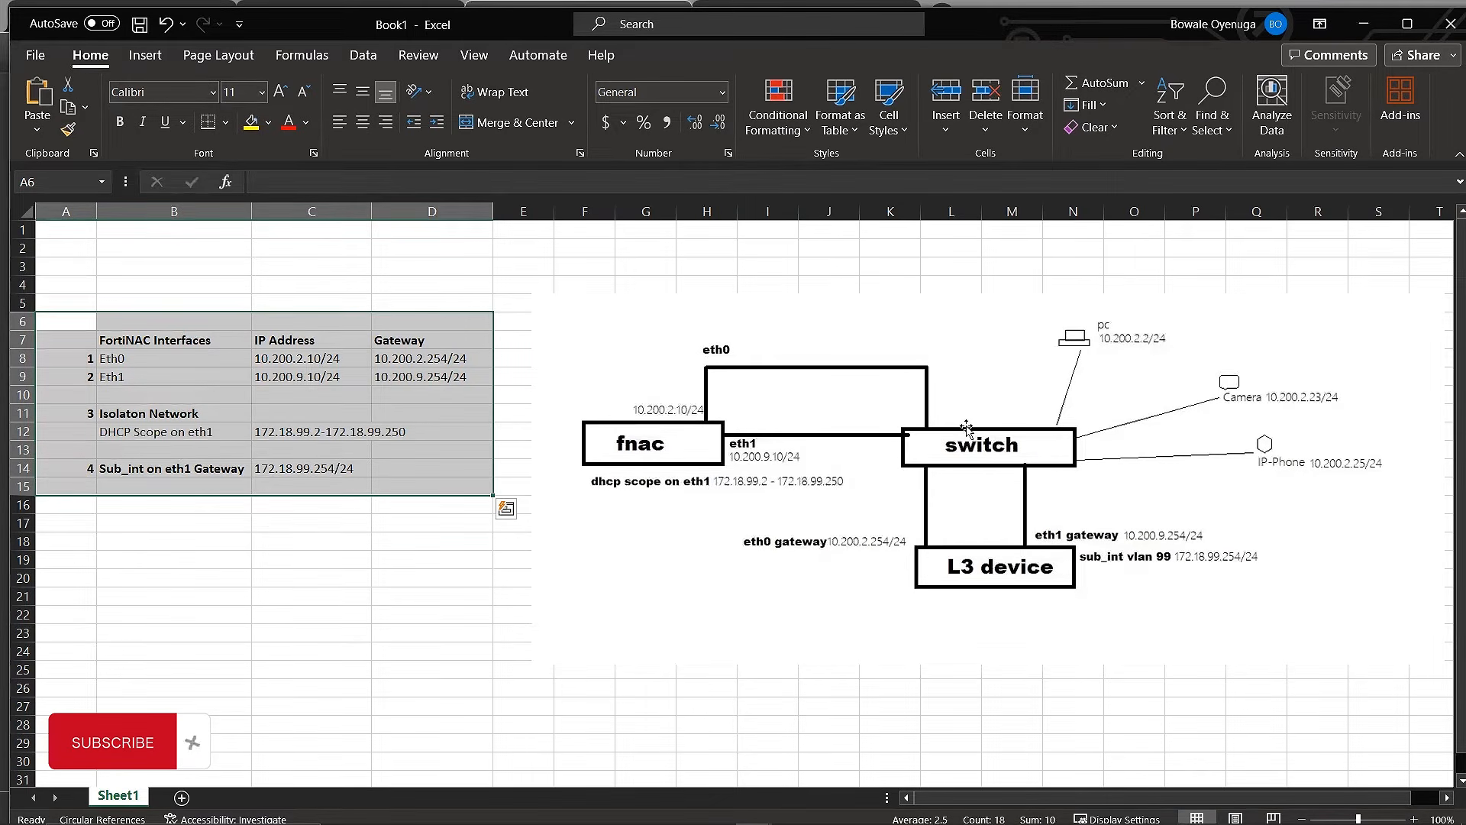
left_click(459, 543)
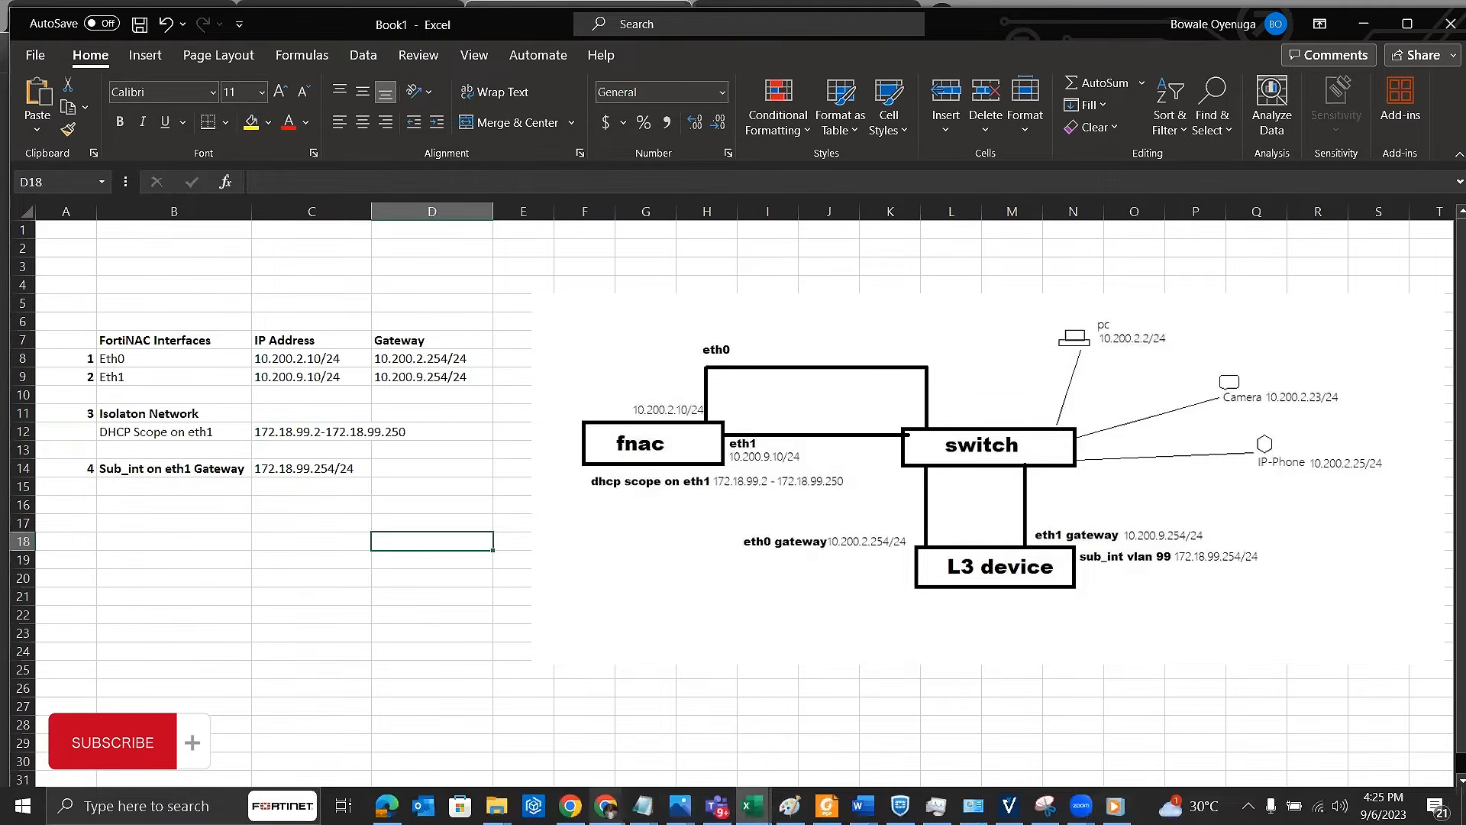
Step: Return to the FortiGate in the browser and open its firewall policy list
mouse_move(605, 805)
left_click(914, 710)
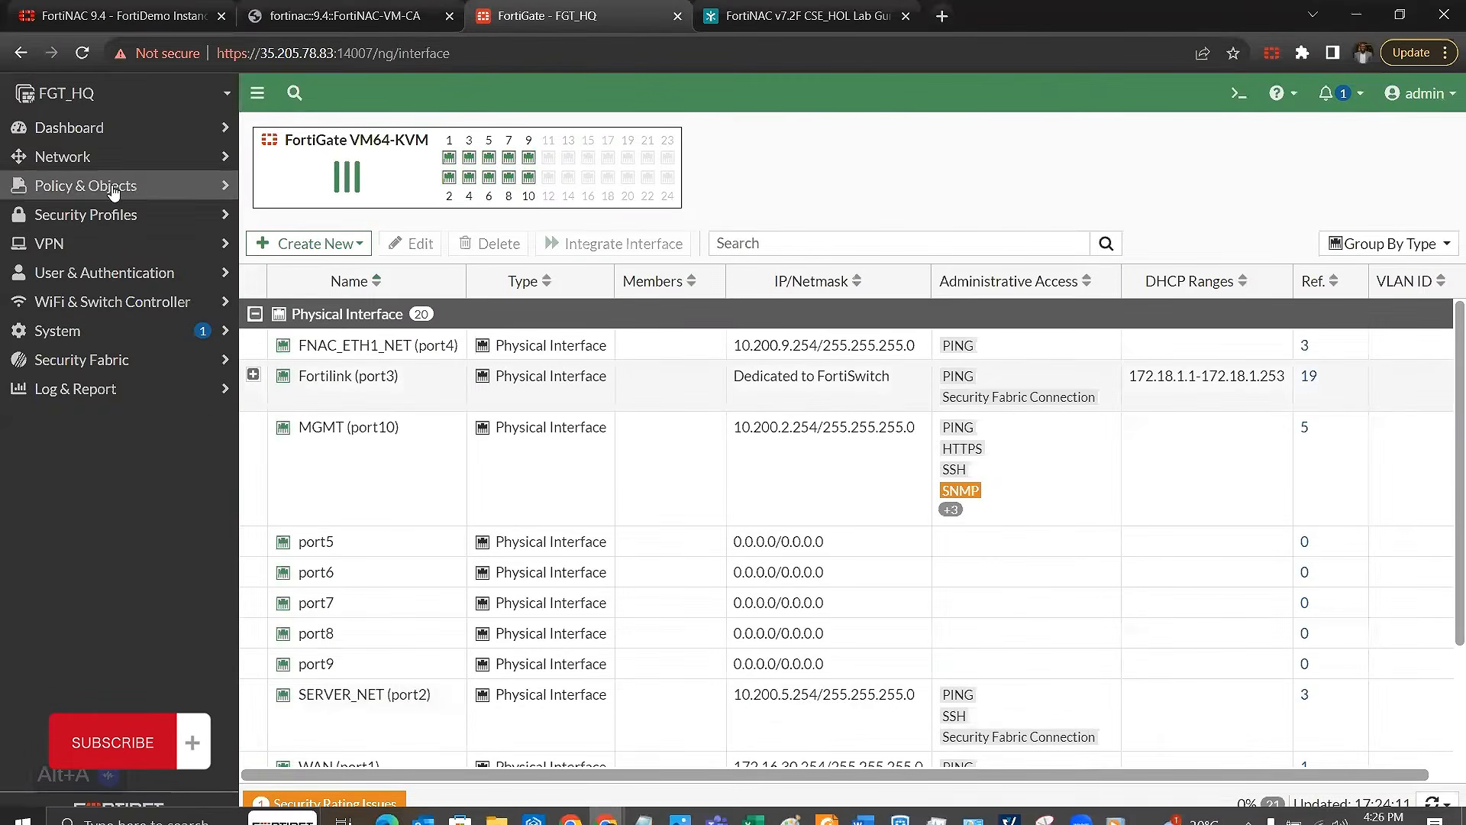
left_click(147, 161)
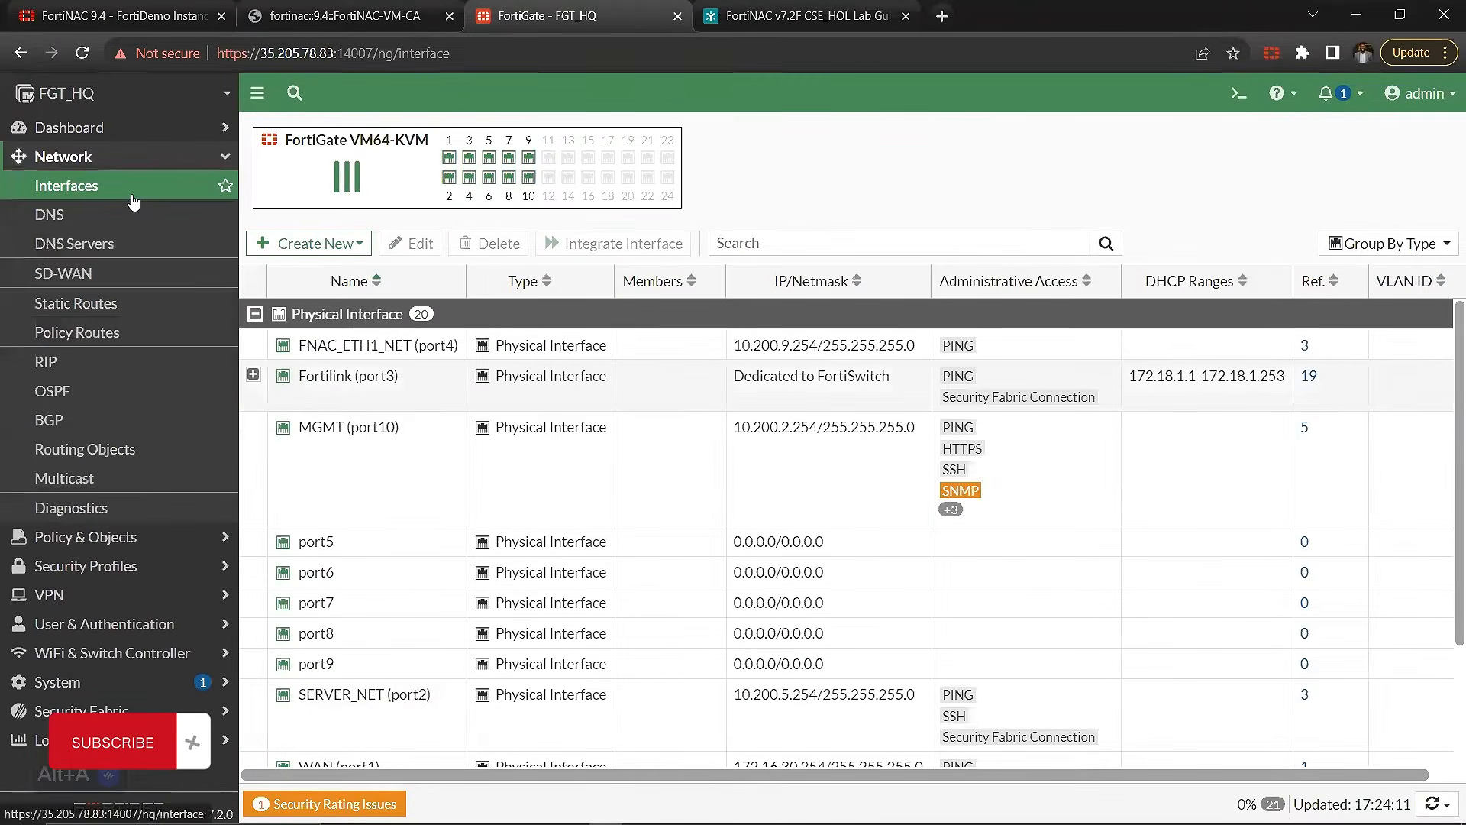
left_click(133, 195)
left_click(162, 166)
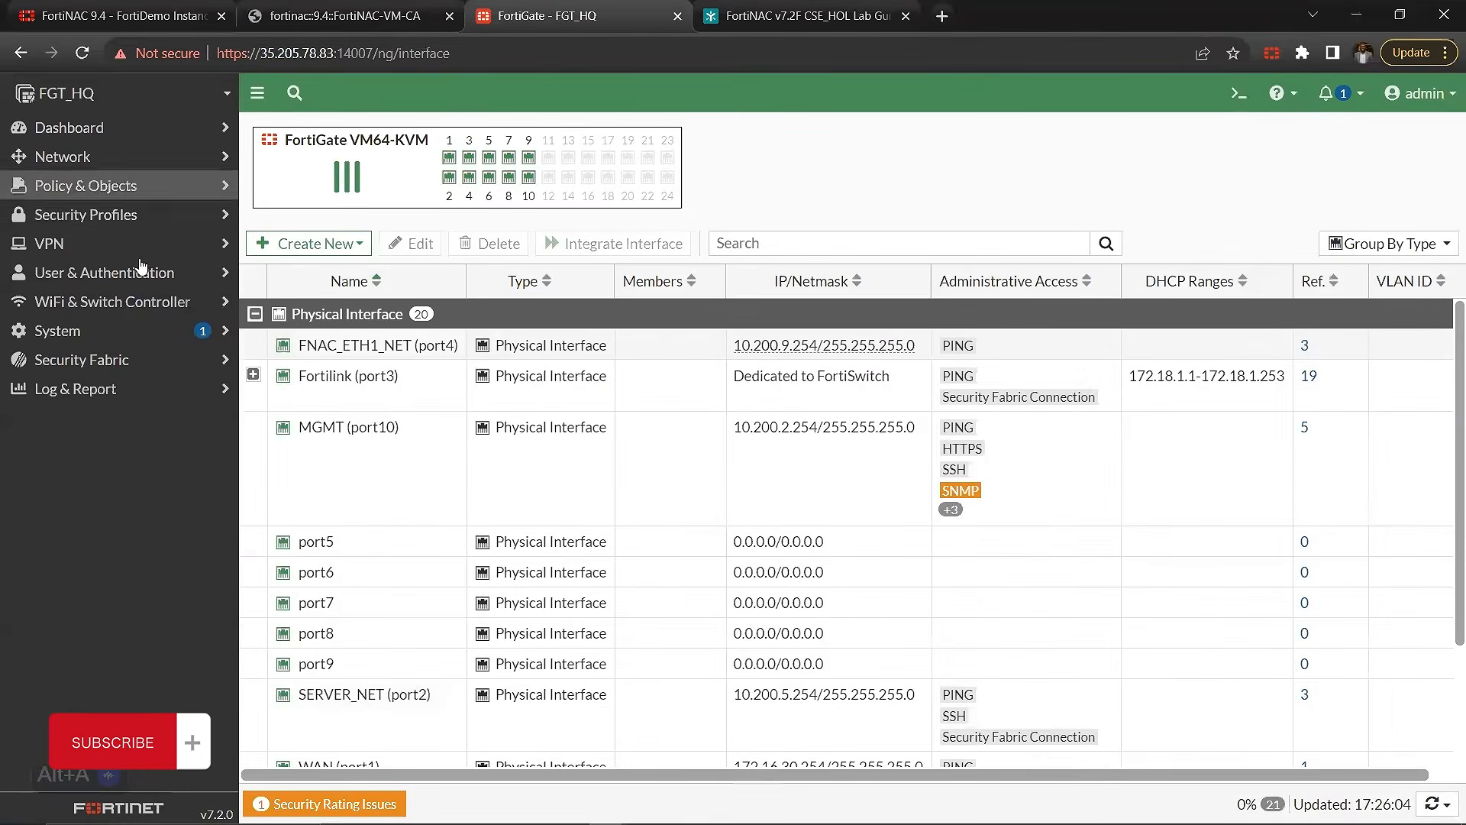
left_click(162, 189)
left_click(136, 220)
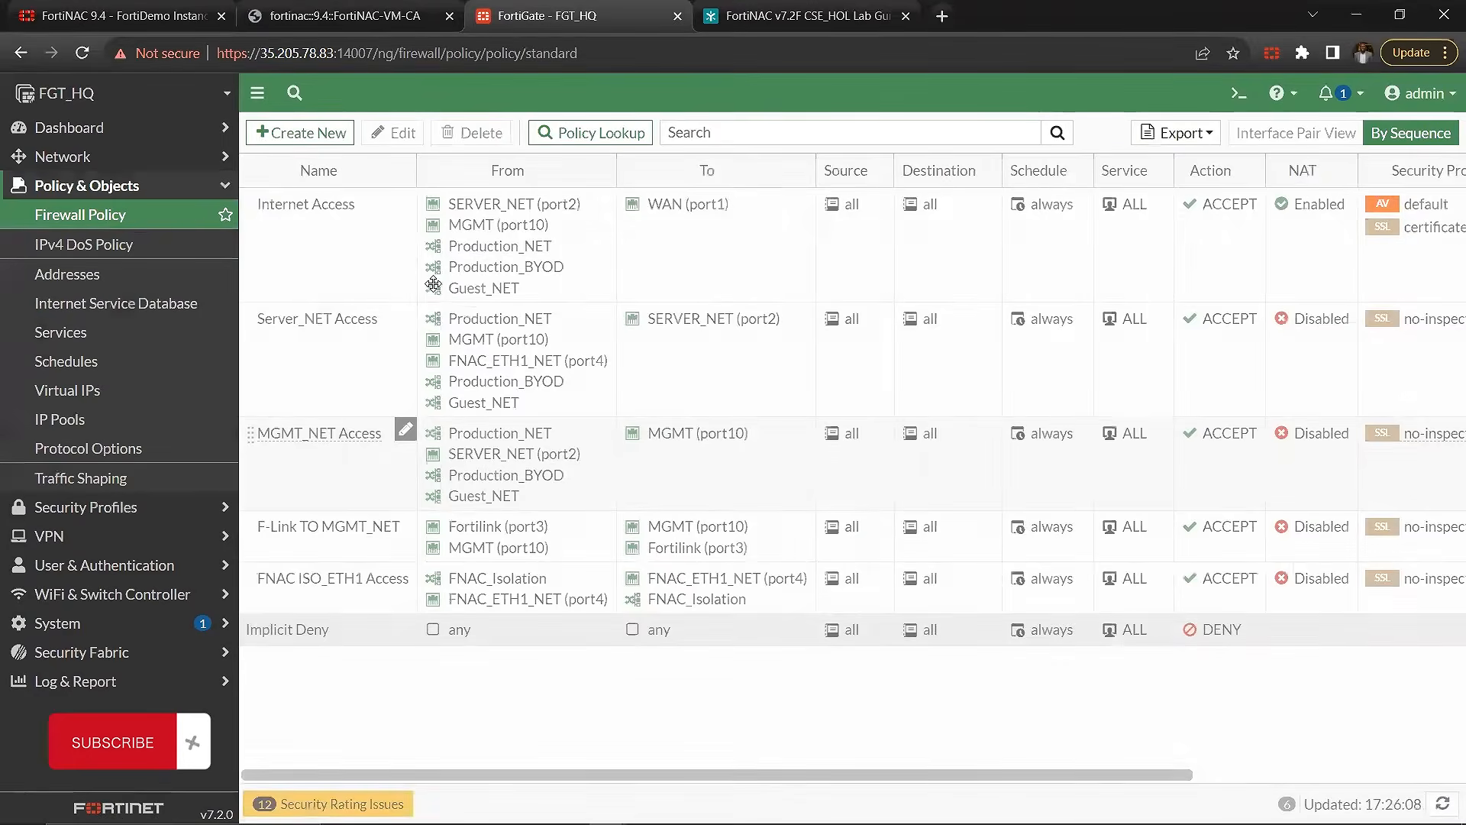
Step: Examine the Internet Access policy's interfaces, NAT setting, security profiles and logging
left_click(290, 259)
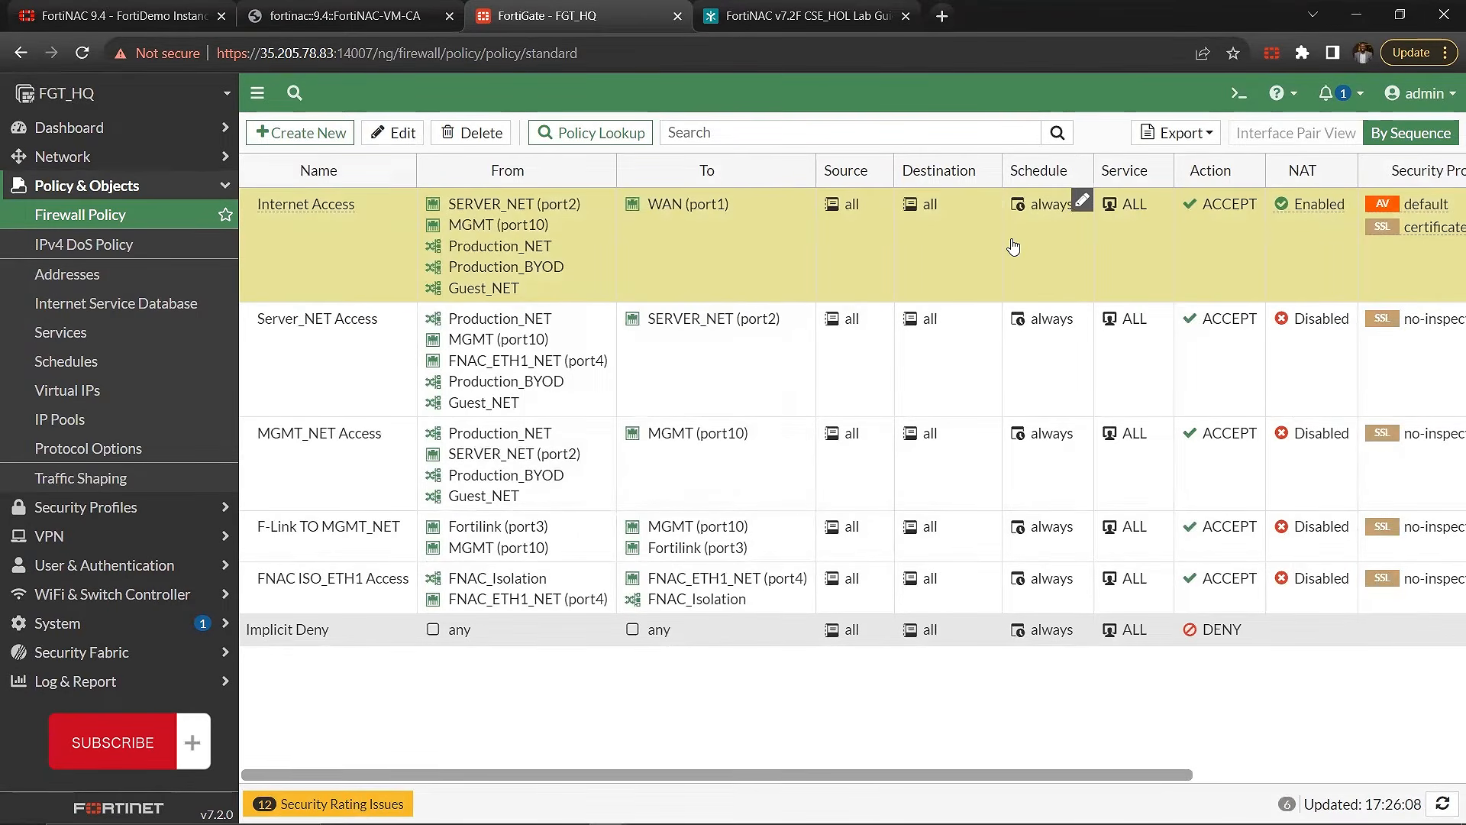
scroll(1013, 247, "right", 3)
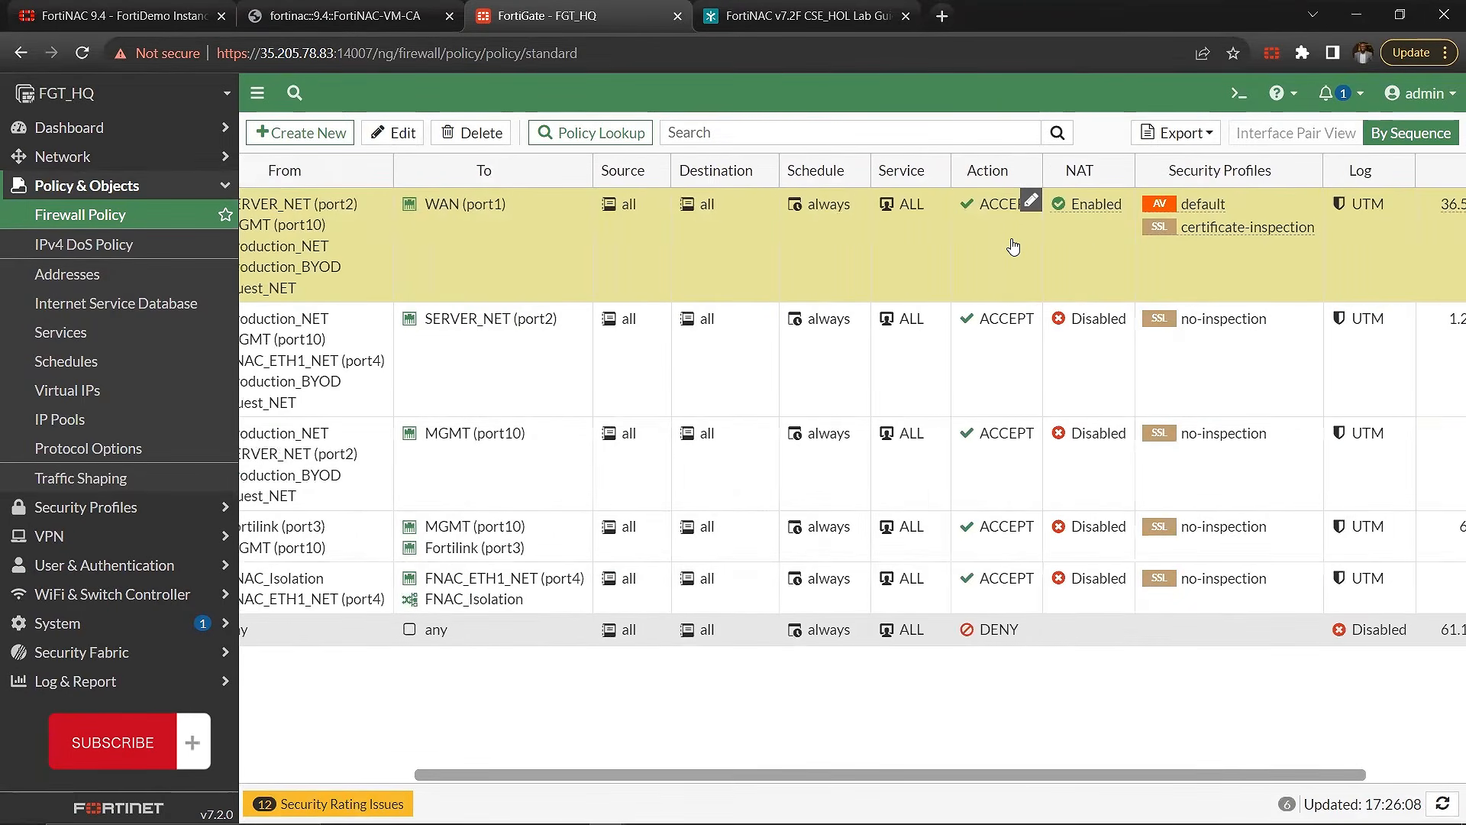
scroll(992, 249, "left", 3)
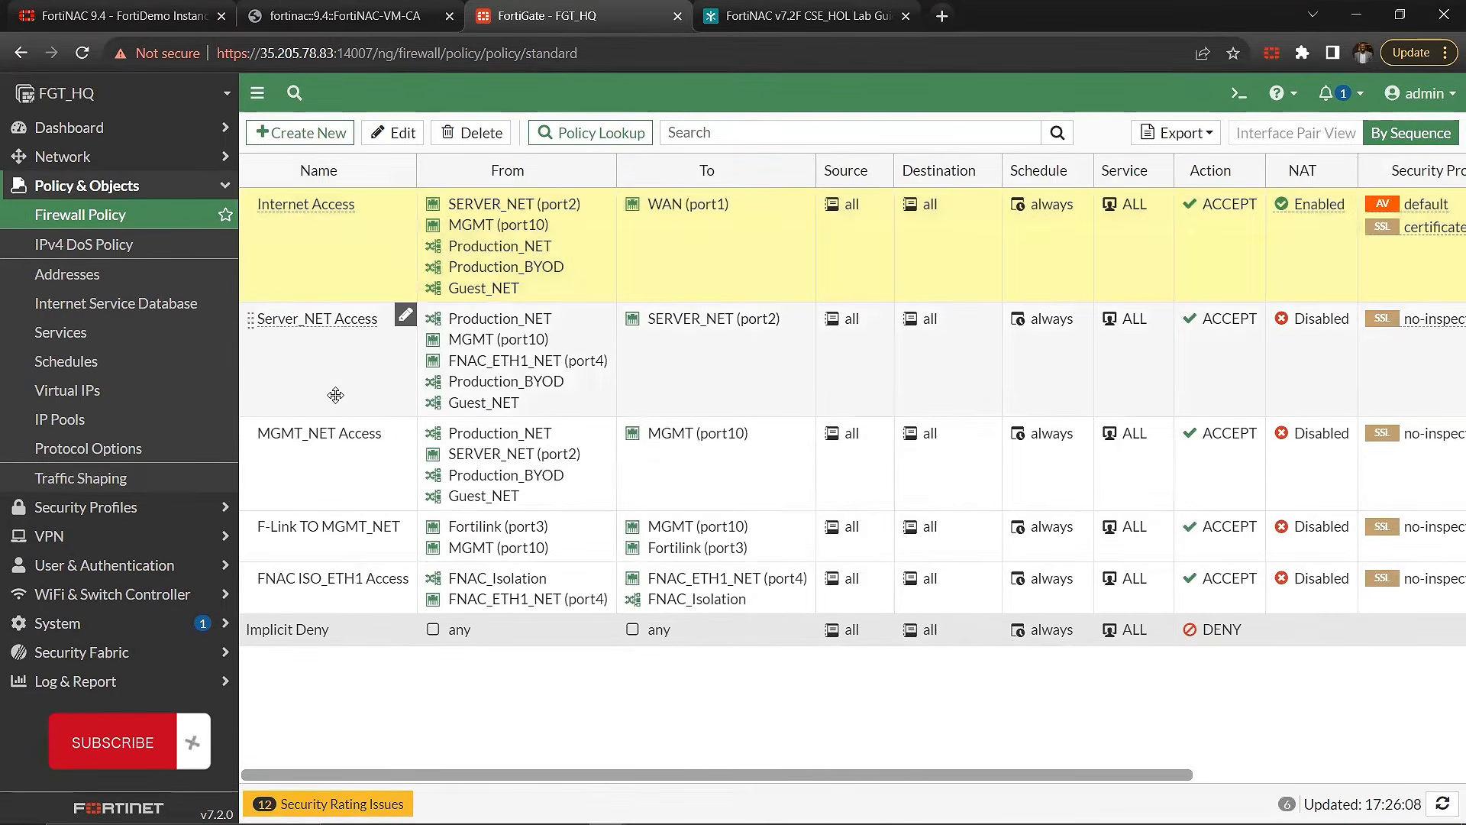
Step: Compare the source and destination interfaces of the Server_NET Access, MGMT_NET Access and F-Link TO MGMT_NET policies
left_click(462, 397)
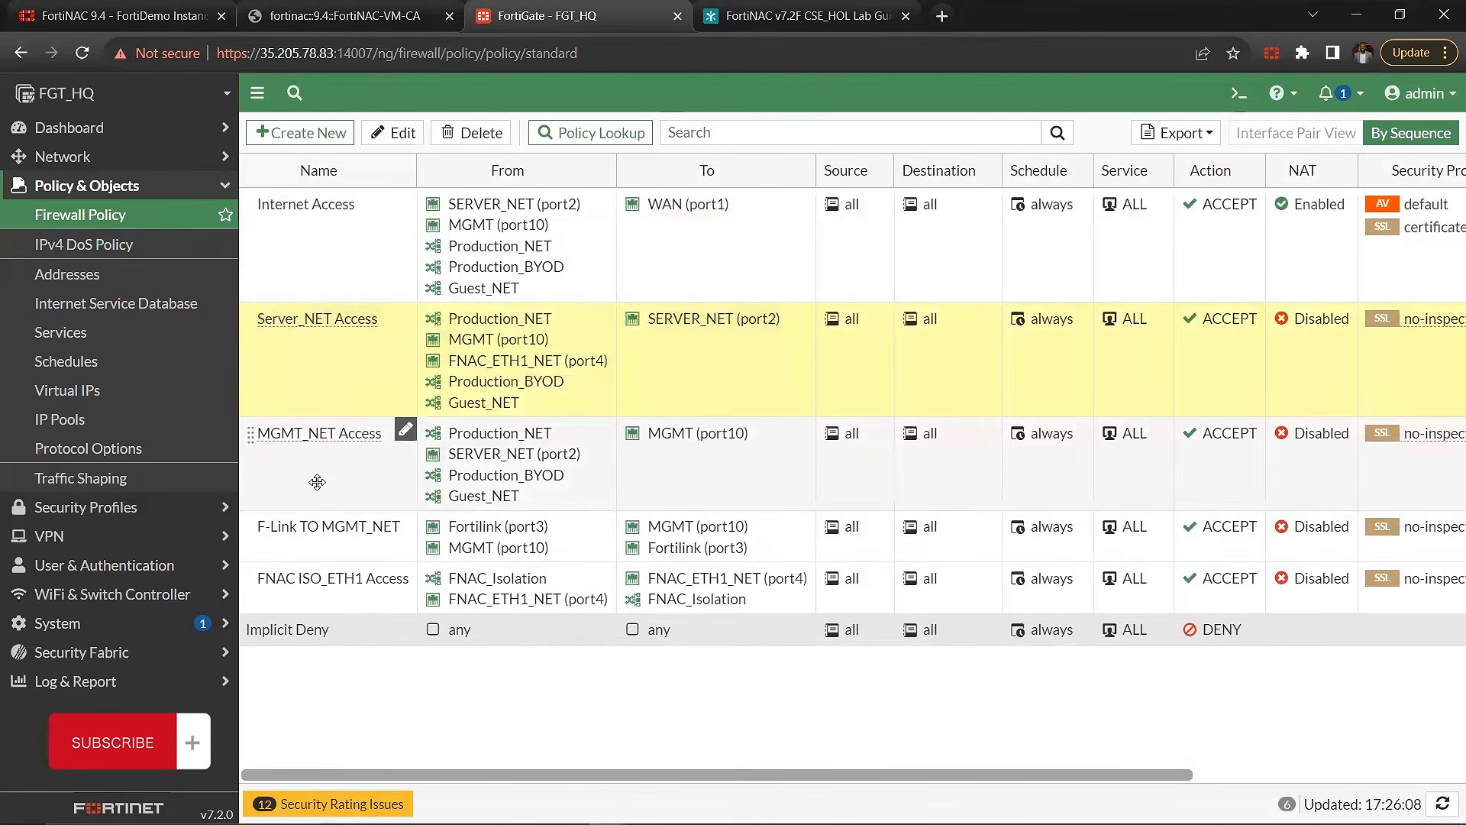
left_click(336, 468)
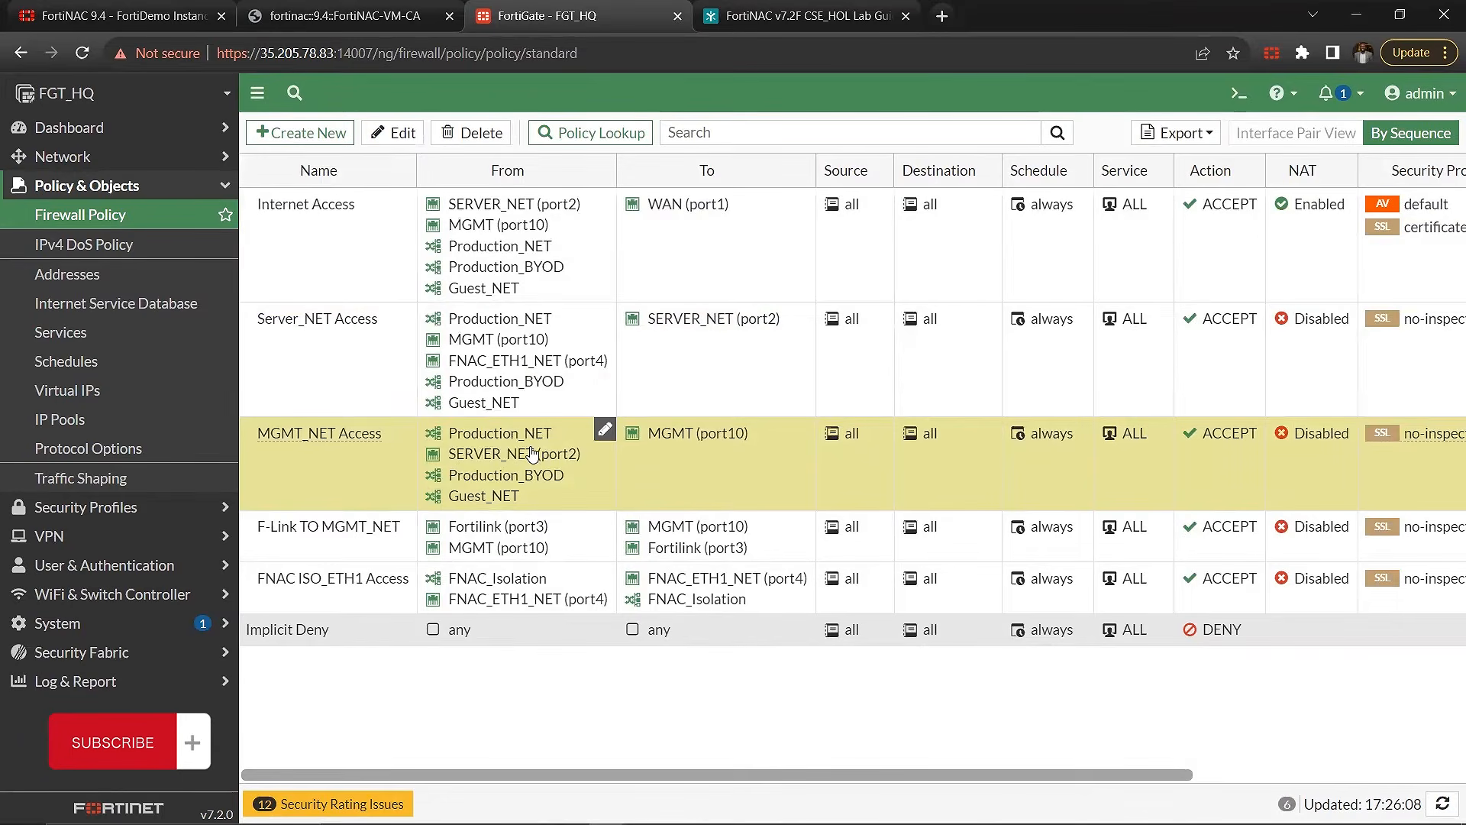
mouse_move(526, 459)
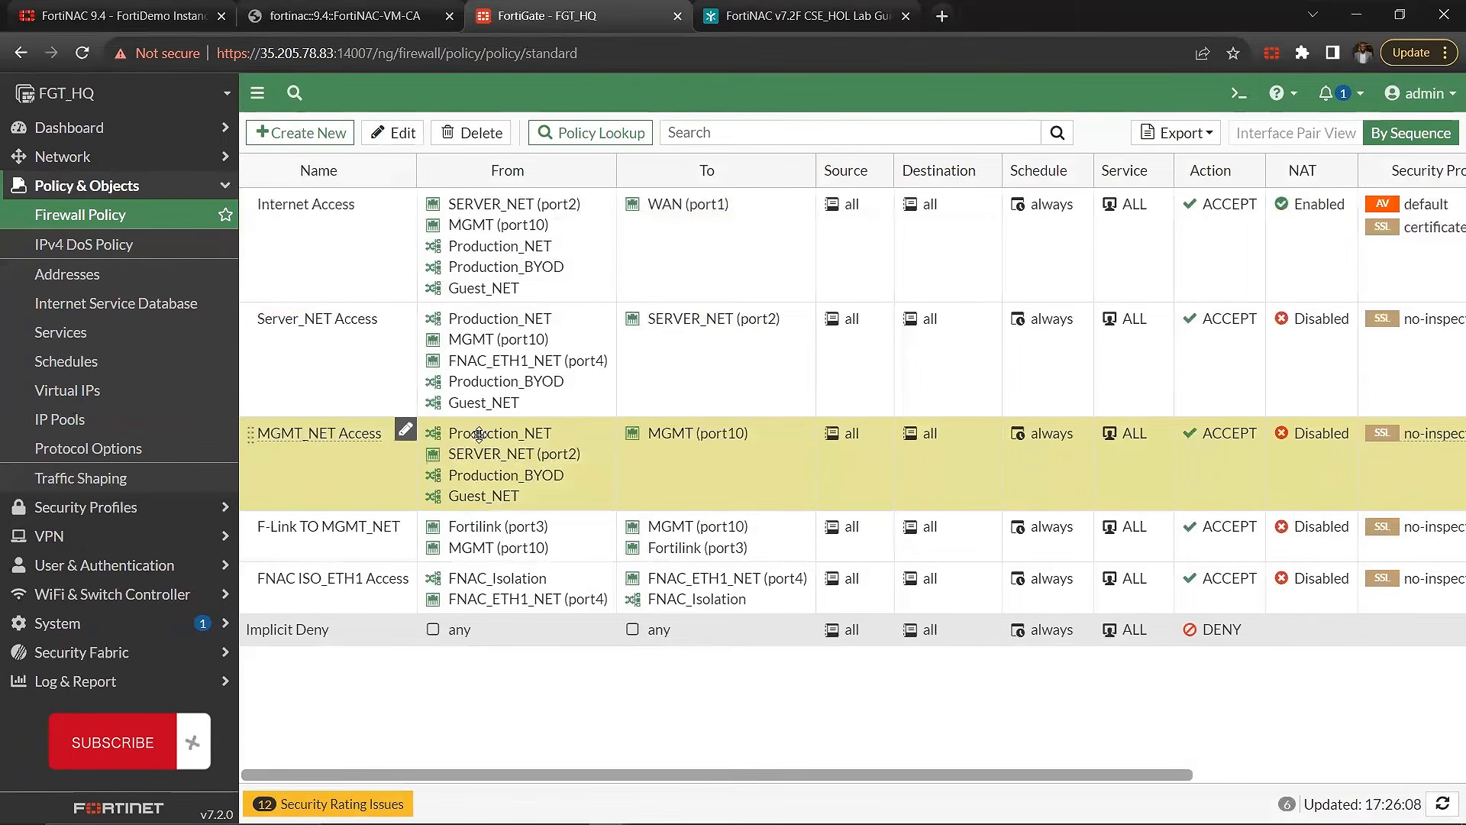
left_click(552, 554)
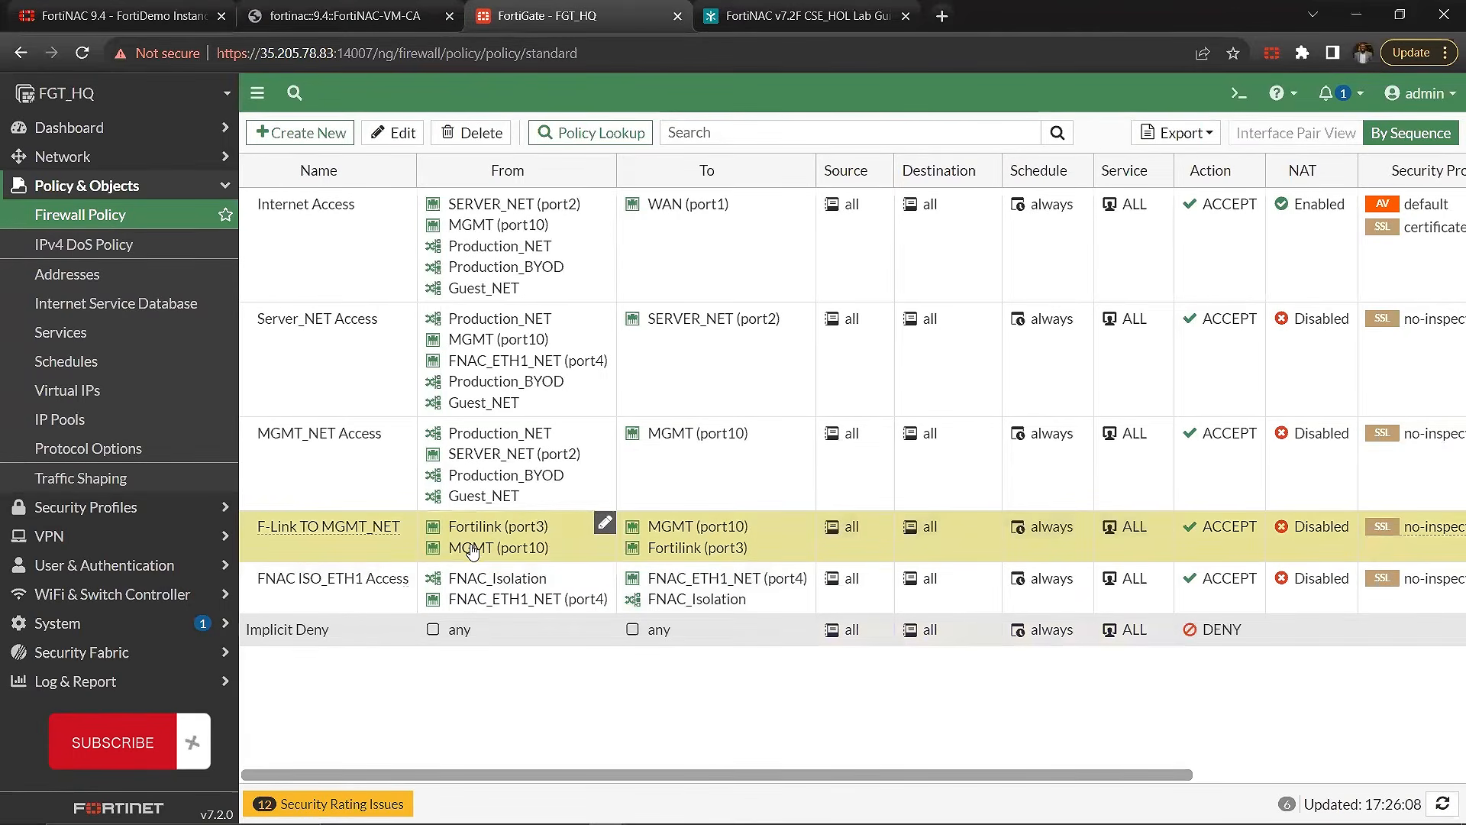
Step: Examine the FNAC ISO_ETH1 Access policy and the interface details of FNAC_Isolation and FNAC_ETH1_NET (port4)
mouse_move(514, 534)
left_click(366, 608)
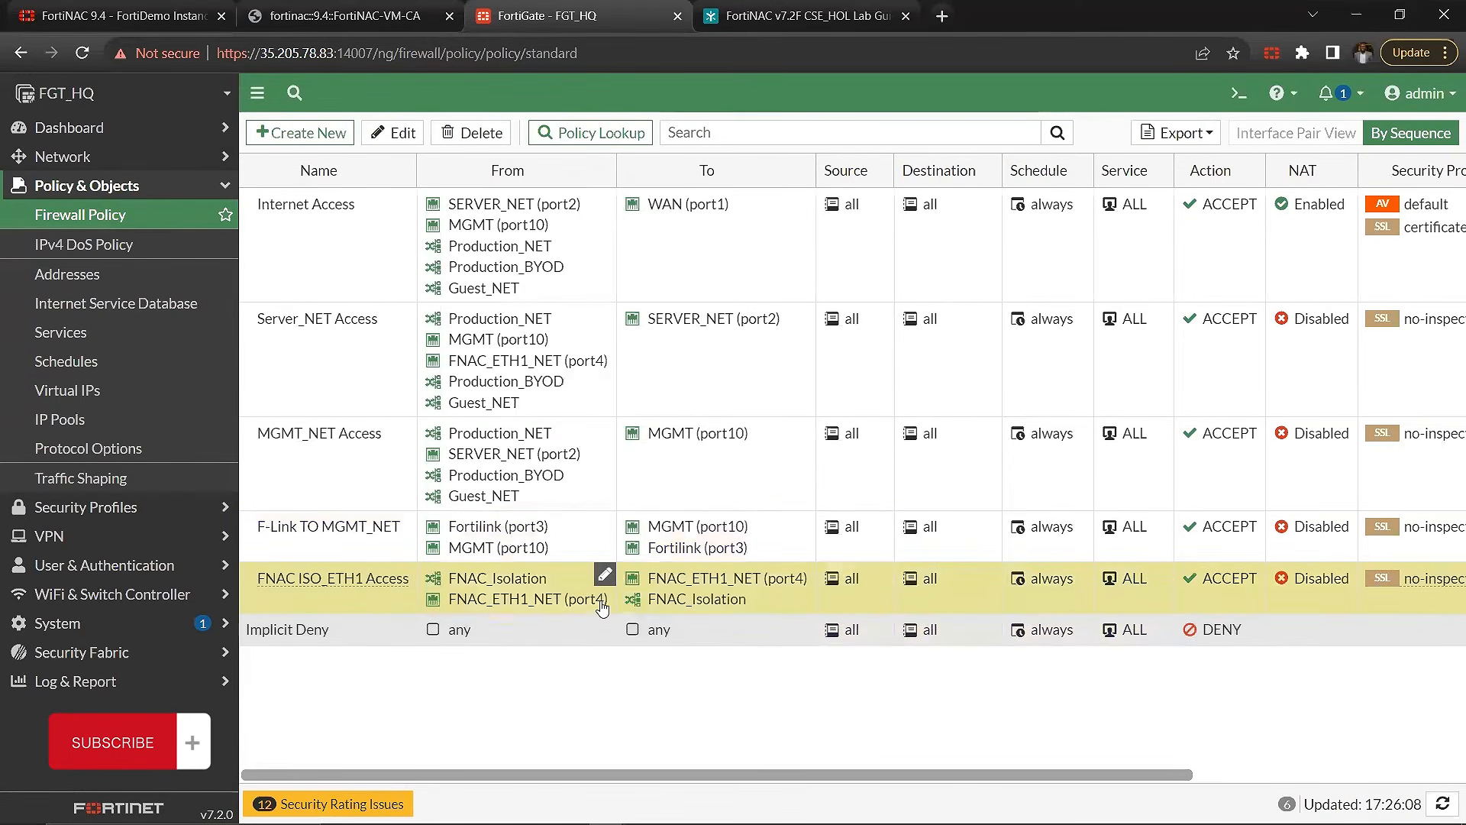
mouse_move(467, 584)
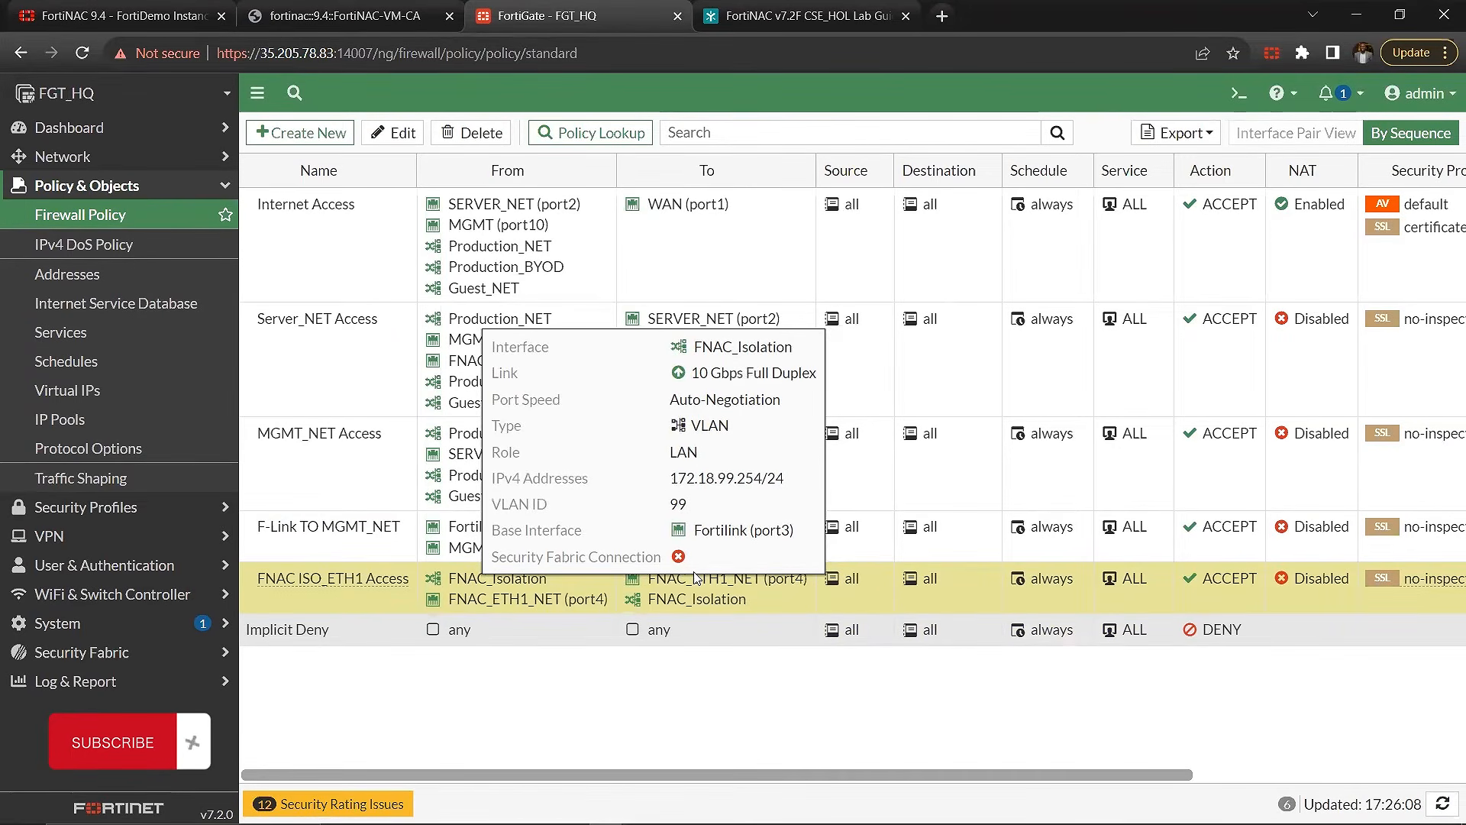
mouse_move(725, 585)
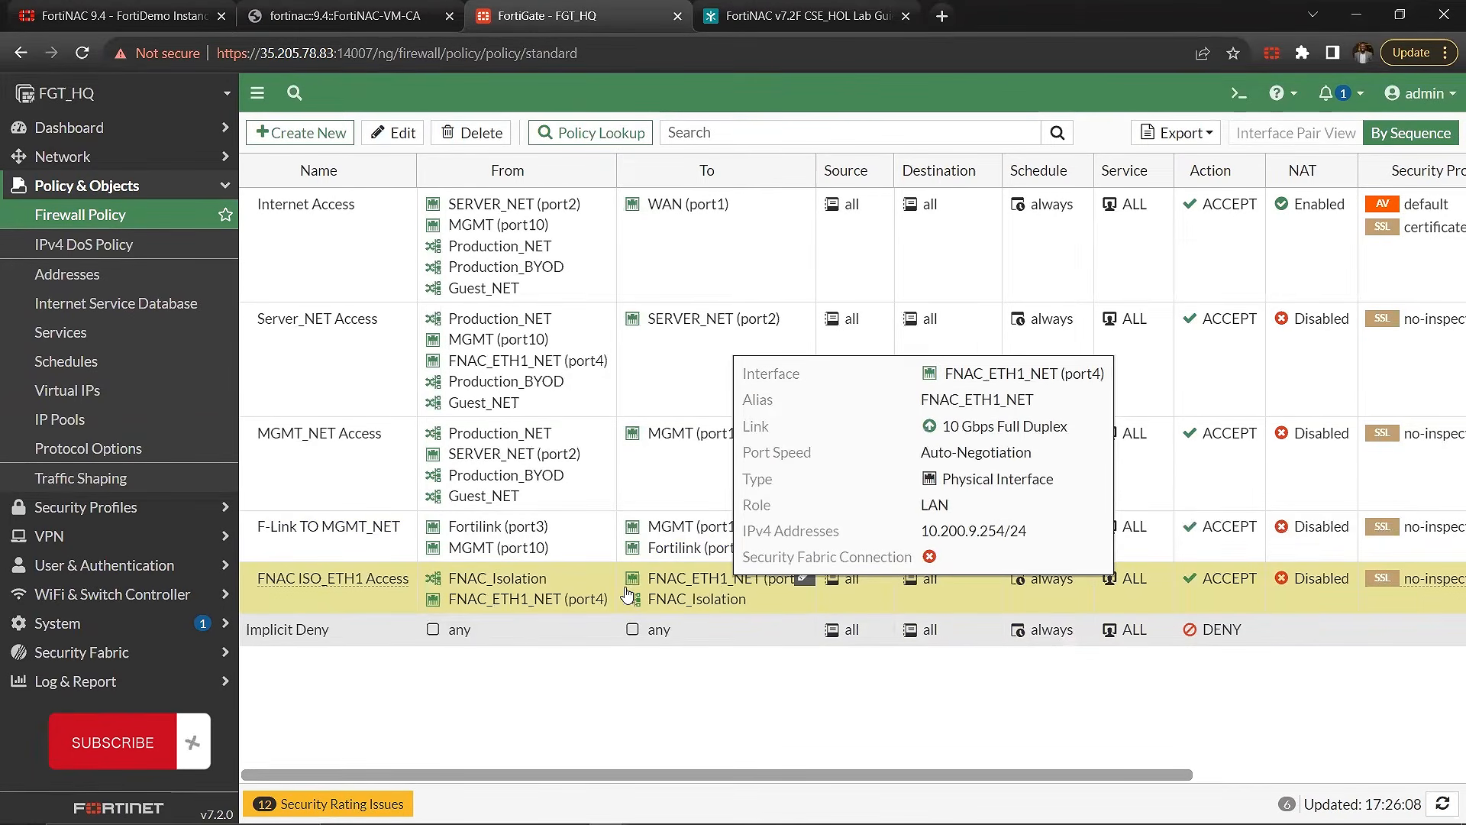
mouse_move(523, 586)
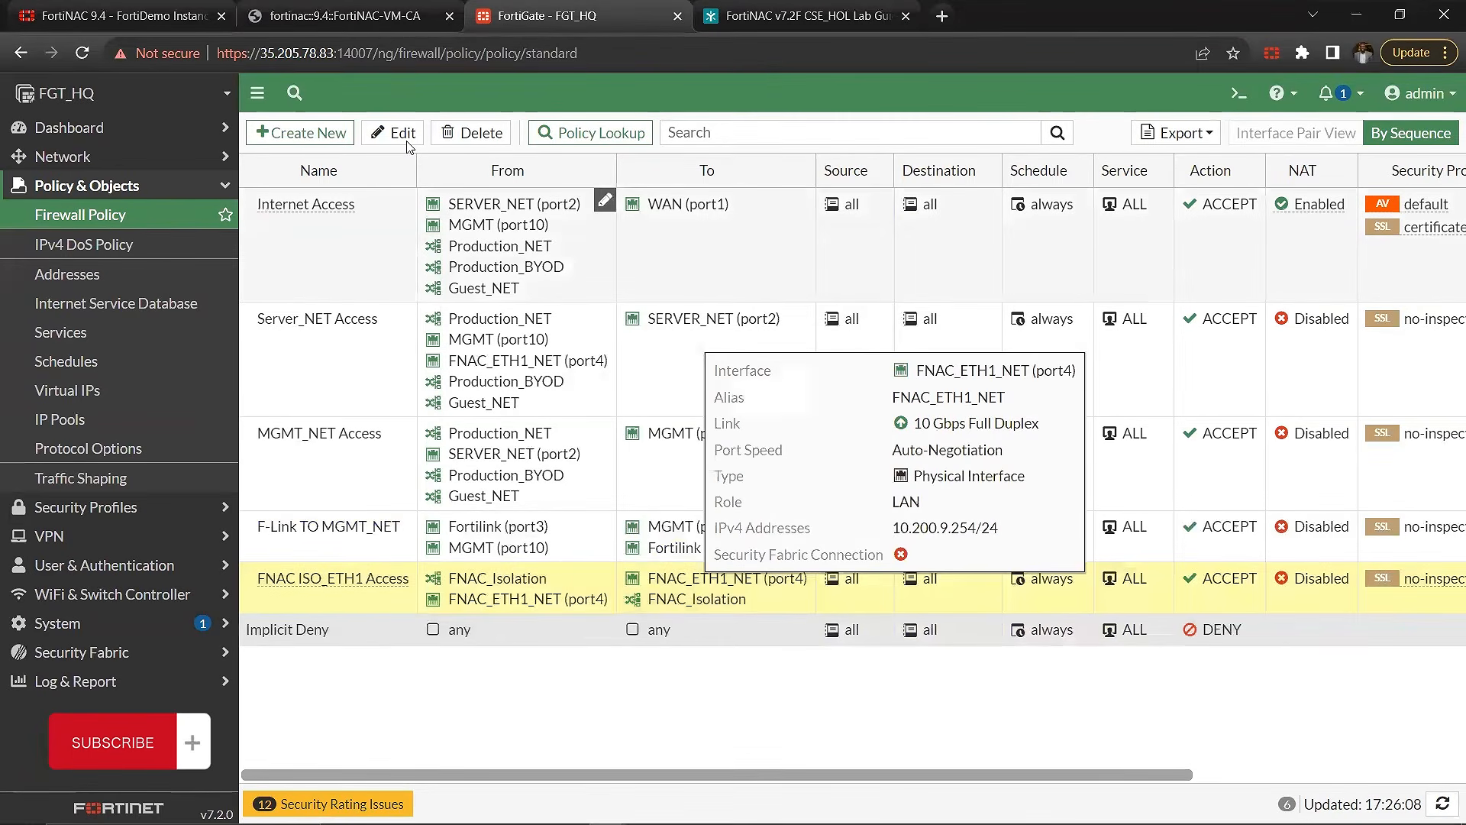
Step: Check the eth1 isolation interface's IPv4 address in FortiNAC against the FortiGate firewall policies
left_click(422, 10)
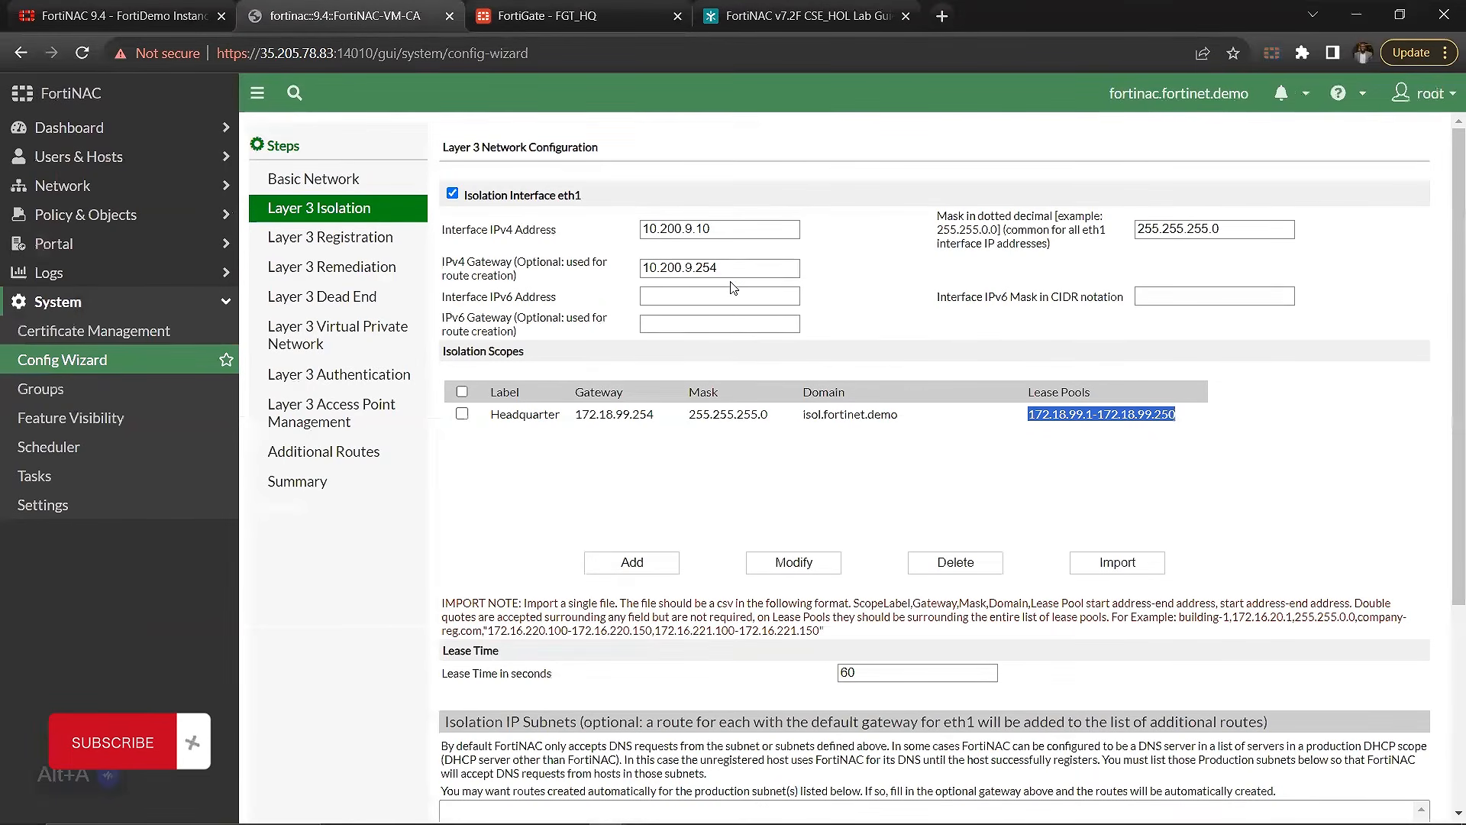
left_click_drag(732, 231, 618, 227)
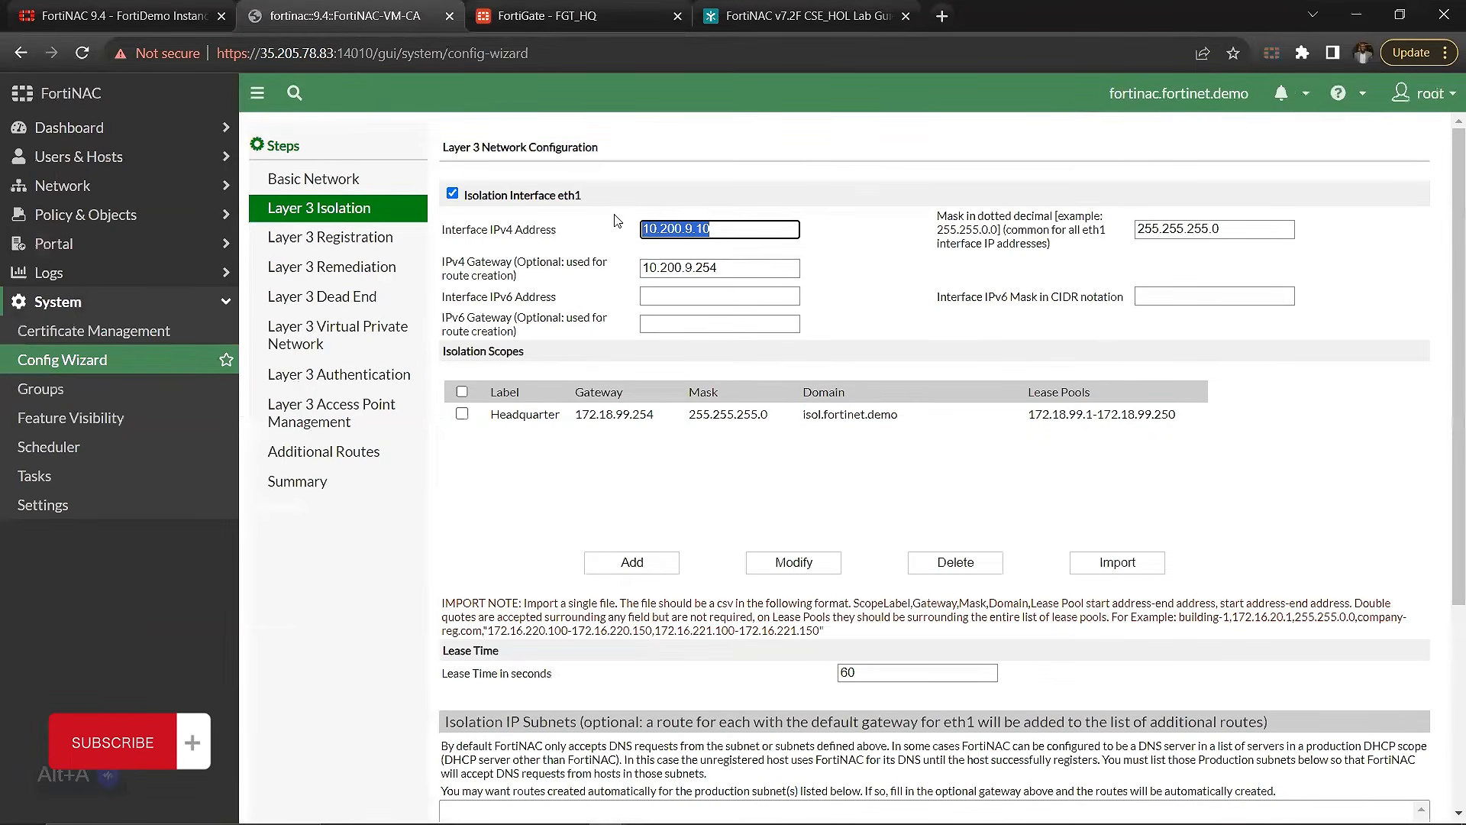
left_click(547, 15)
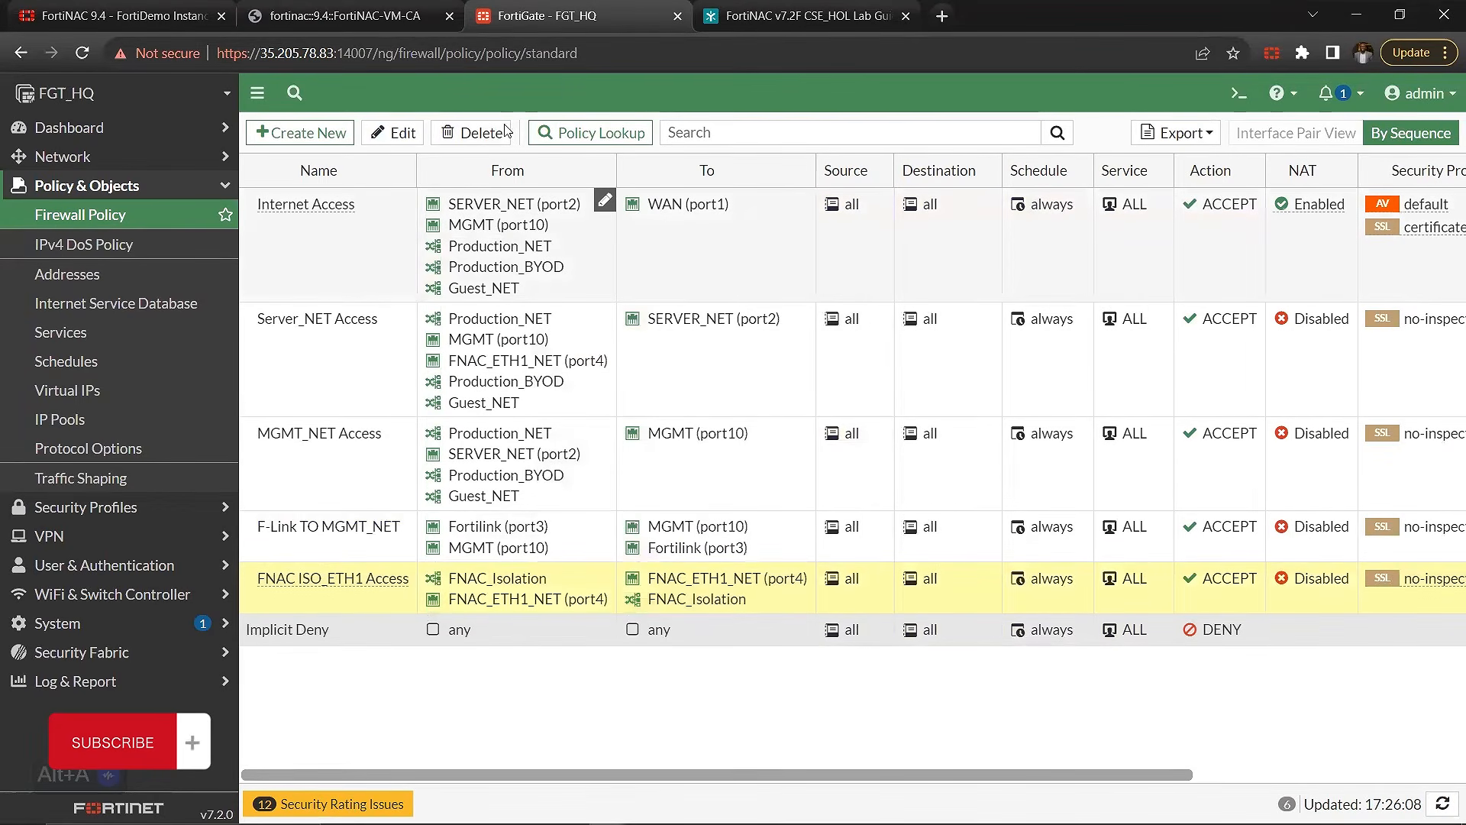
key("ctrl+shift+Tab")
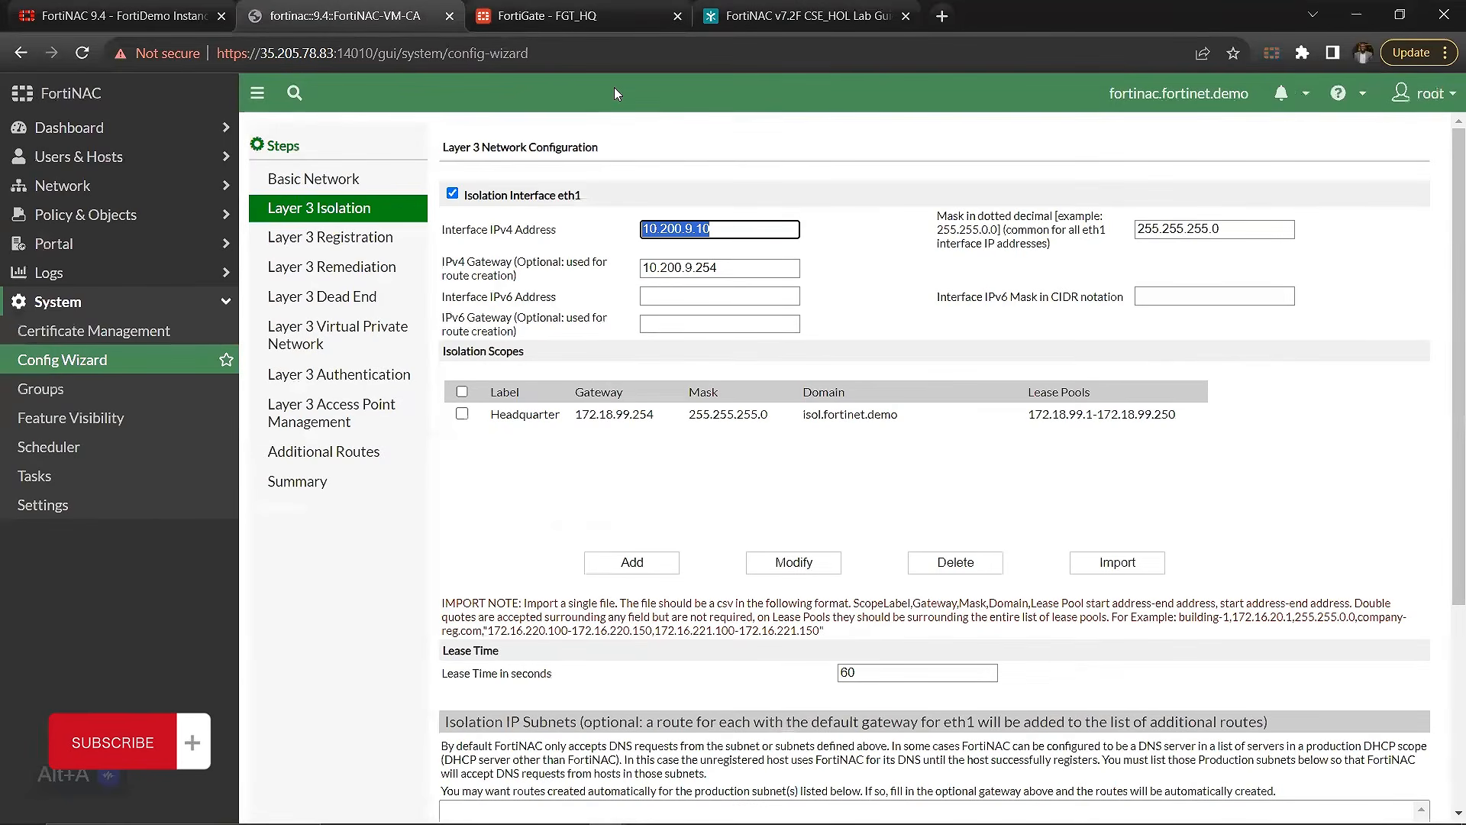
Step: Review the Basic Network settings in the FortiNAC Config Wizard, including the eth0 IP address, DNS, NTP and network type
left_click(318, 178)
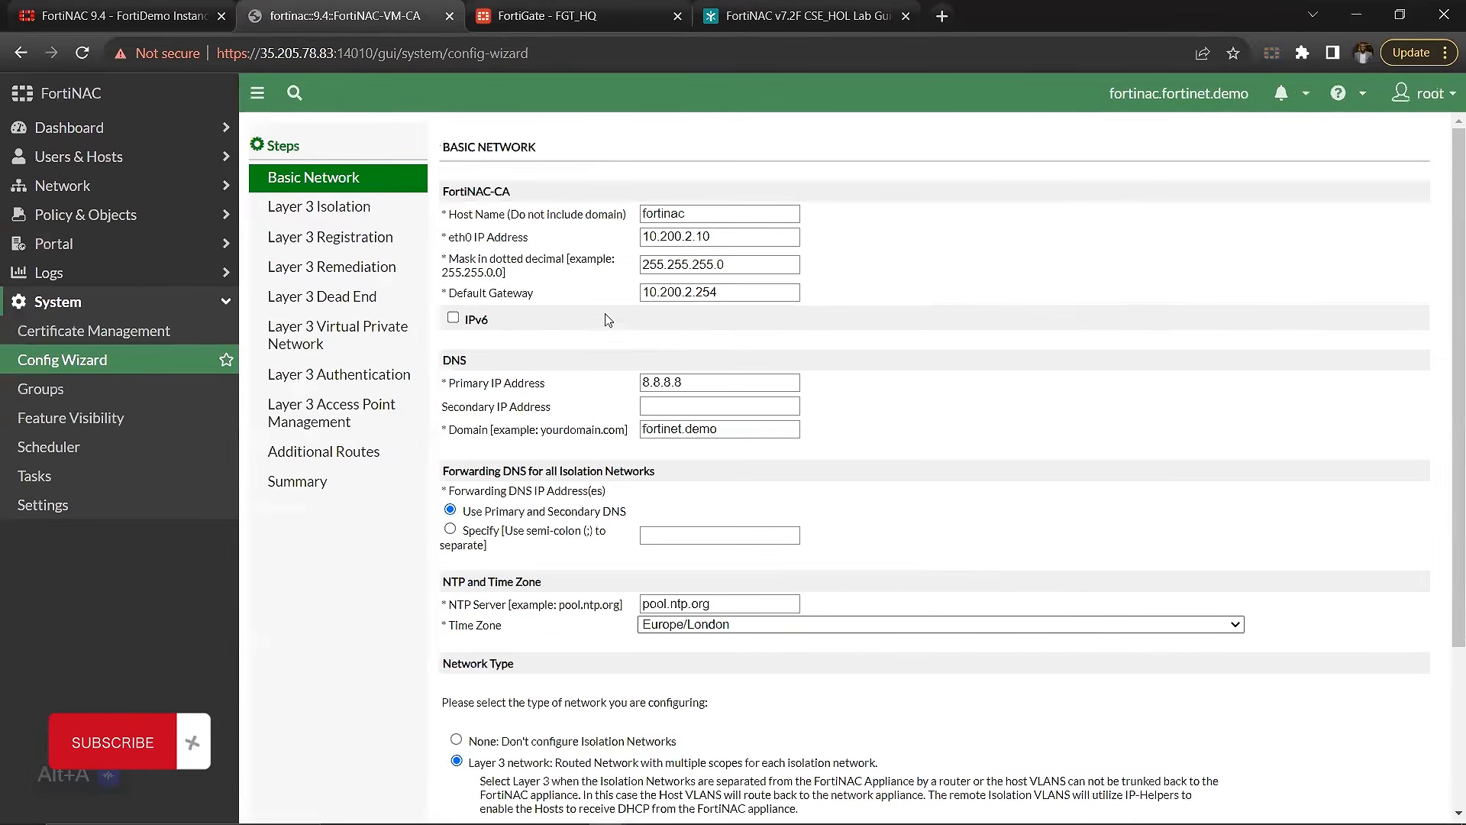
left_click_drag(712, 237, 620, 239)
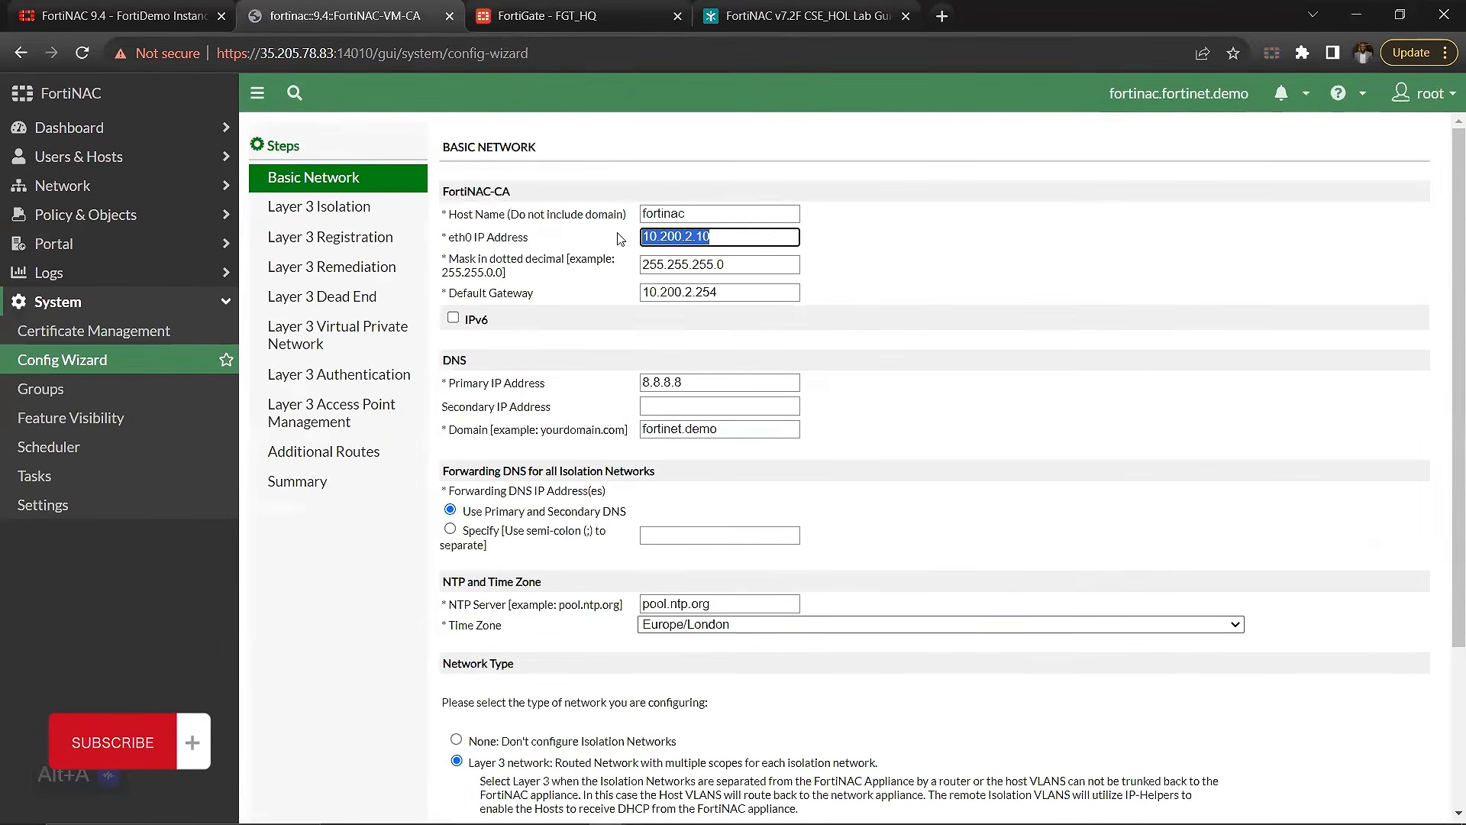
scroll(614, 422, "down", 2)
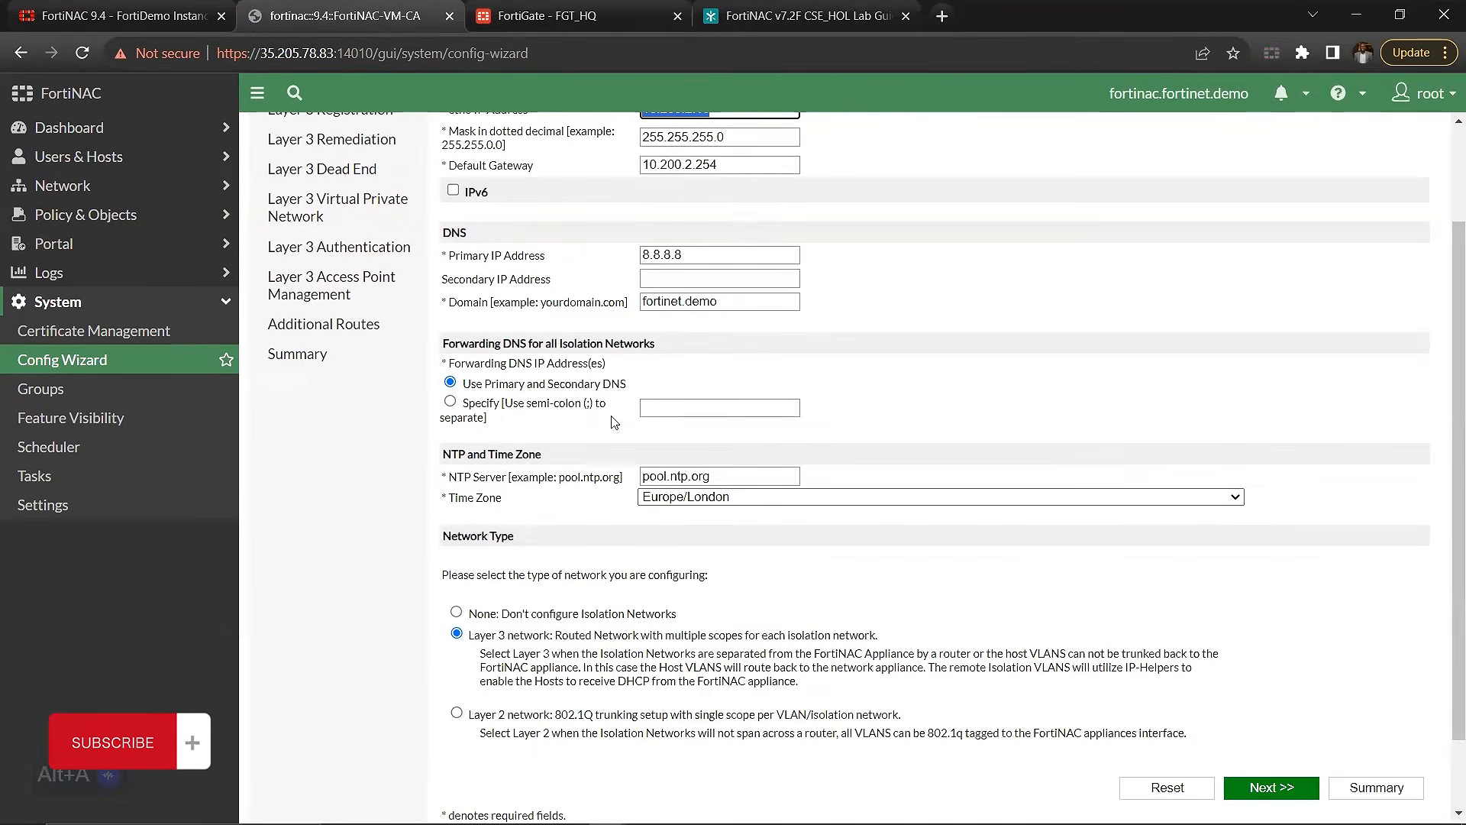
scroll(614, 422, "up", 2)
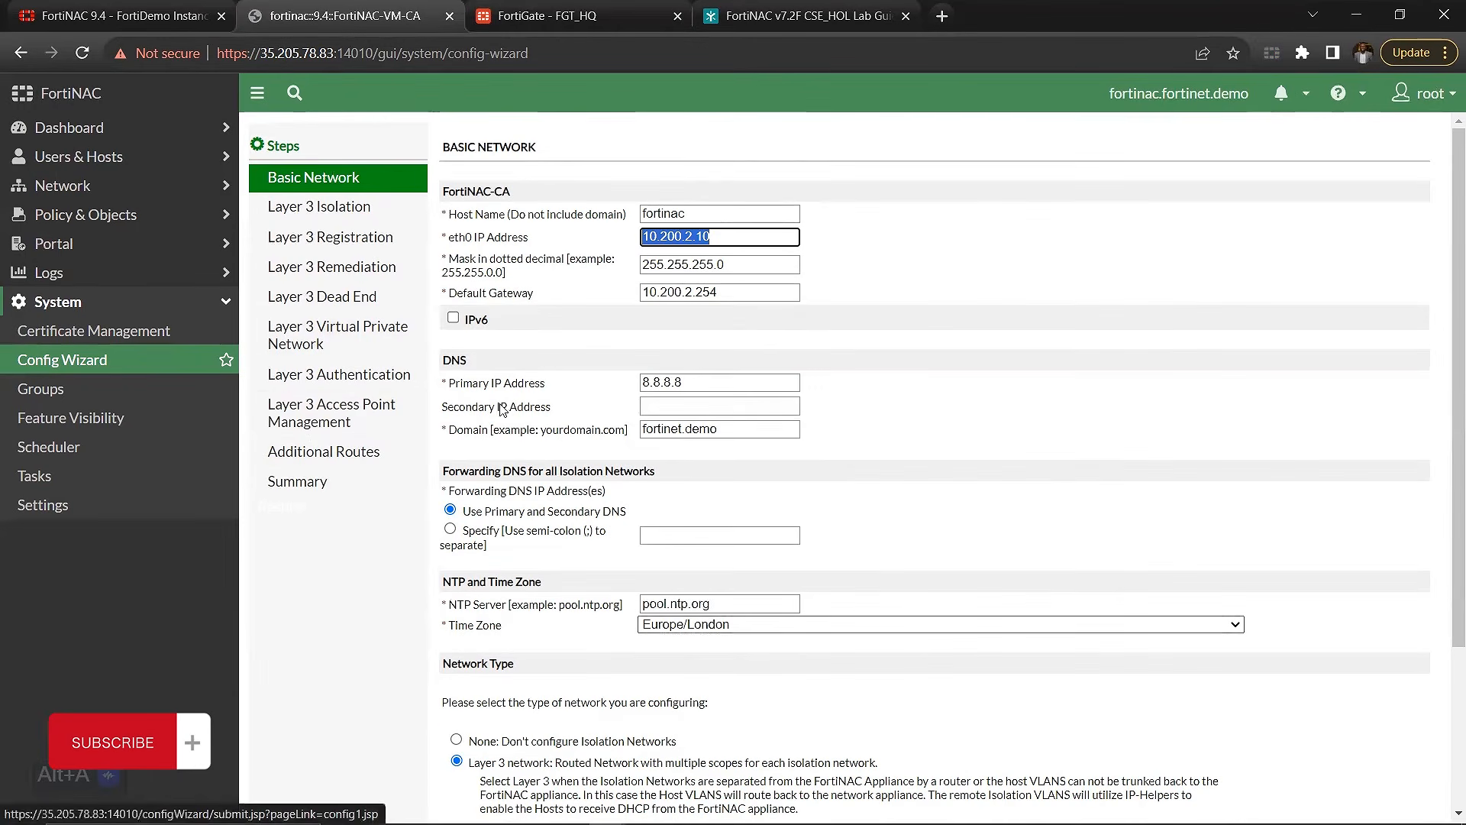
Step: Look through the Layer 3 Registration, Remediation and Dead End pages, recheck Layer 3 Isolation, and examine the 172.18.99.0 entry under Additional Routes
left_click(355, 243)
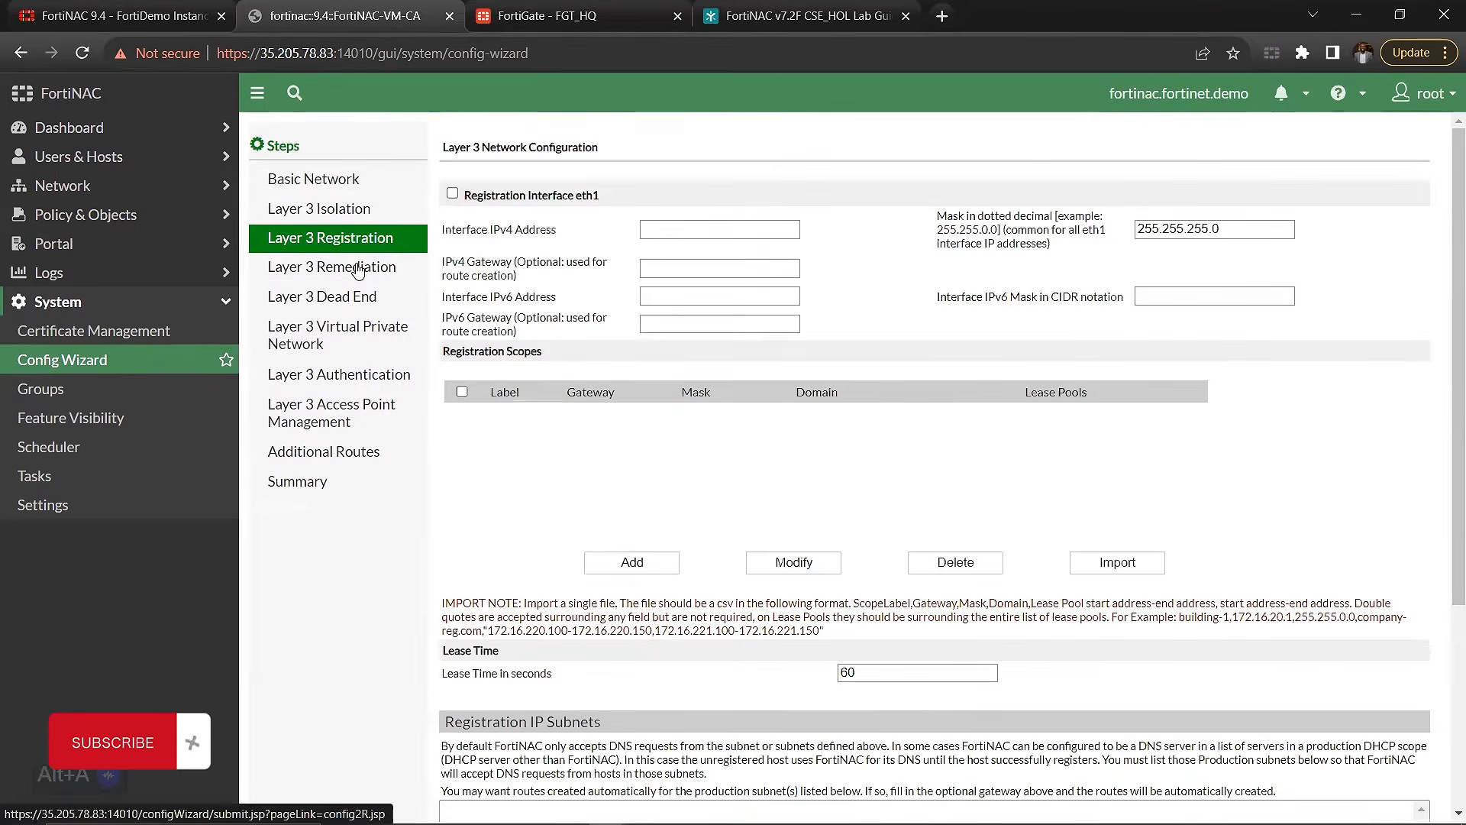
left_click(356, 267)
left_click(361, 304)
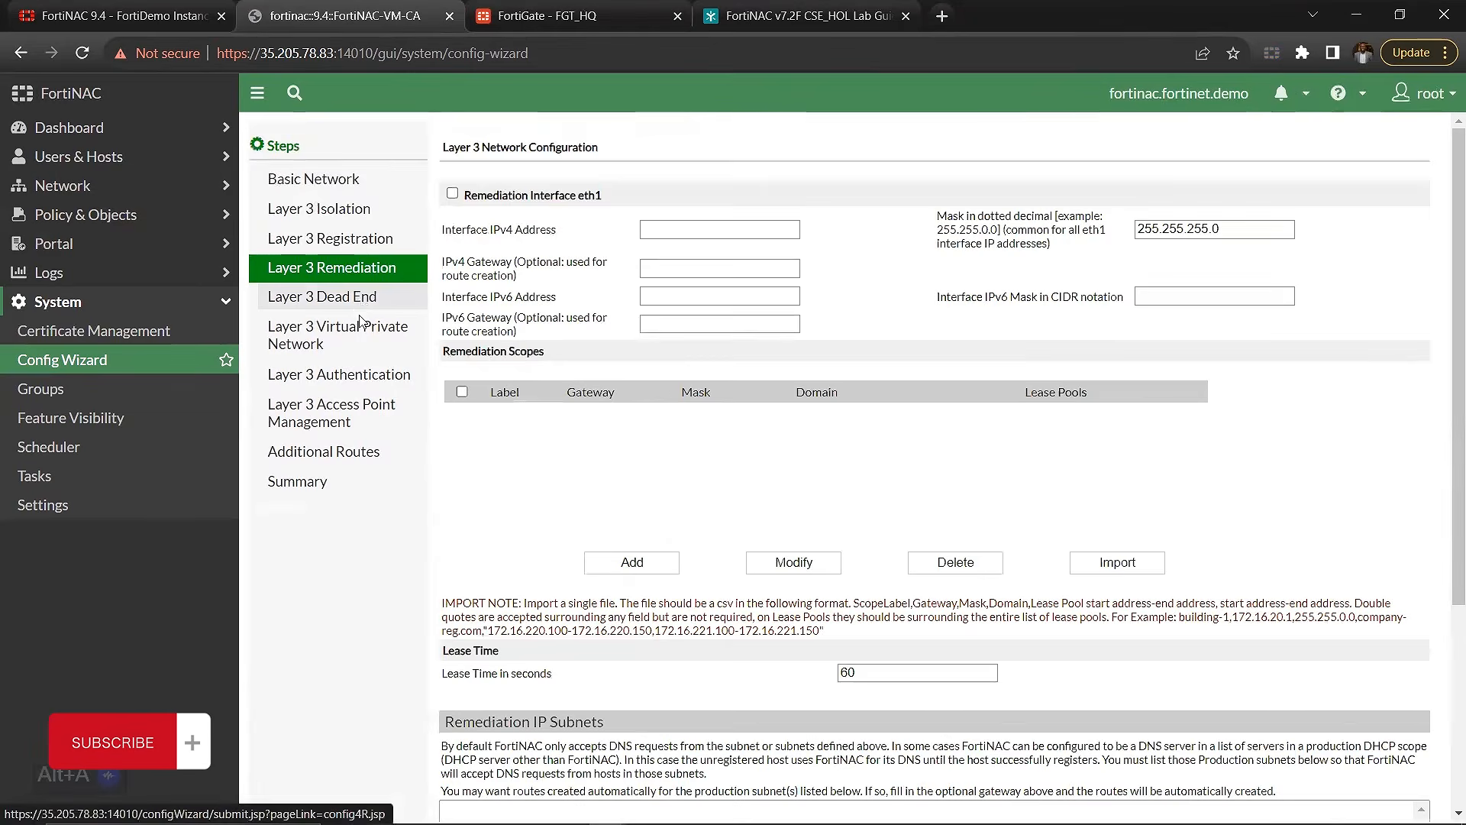
left_click(358, 331)
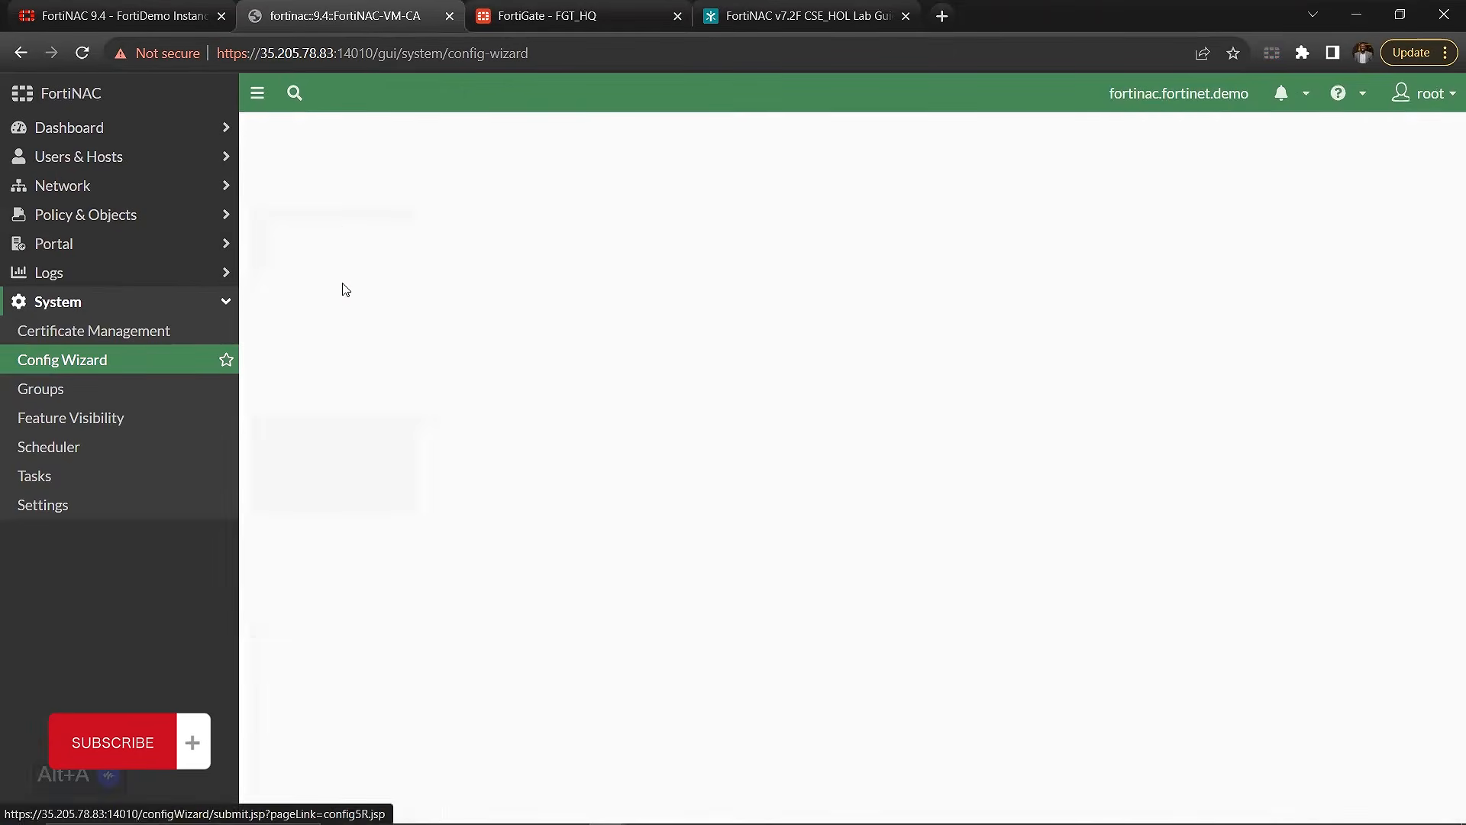
left_click(345, 228)
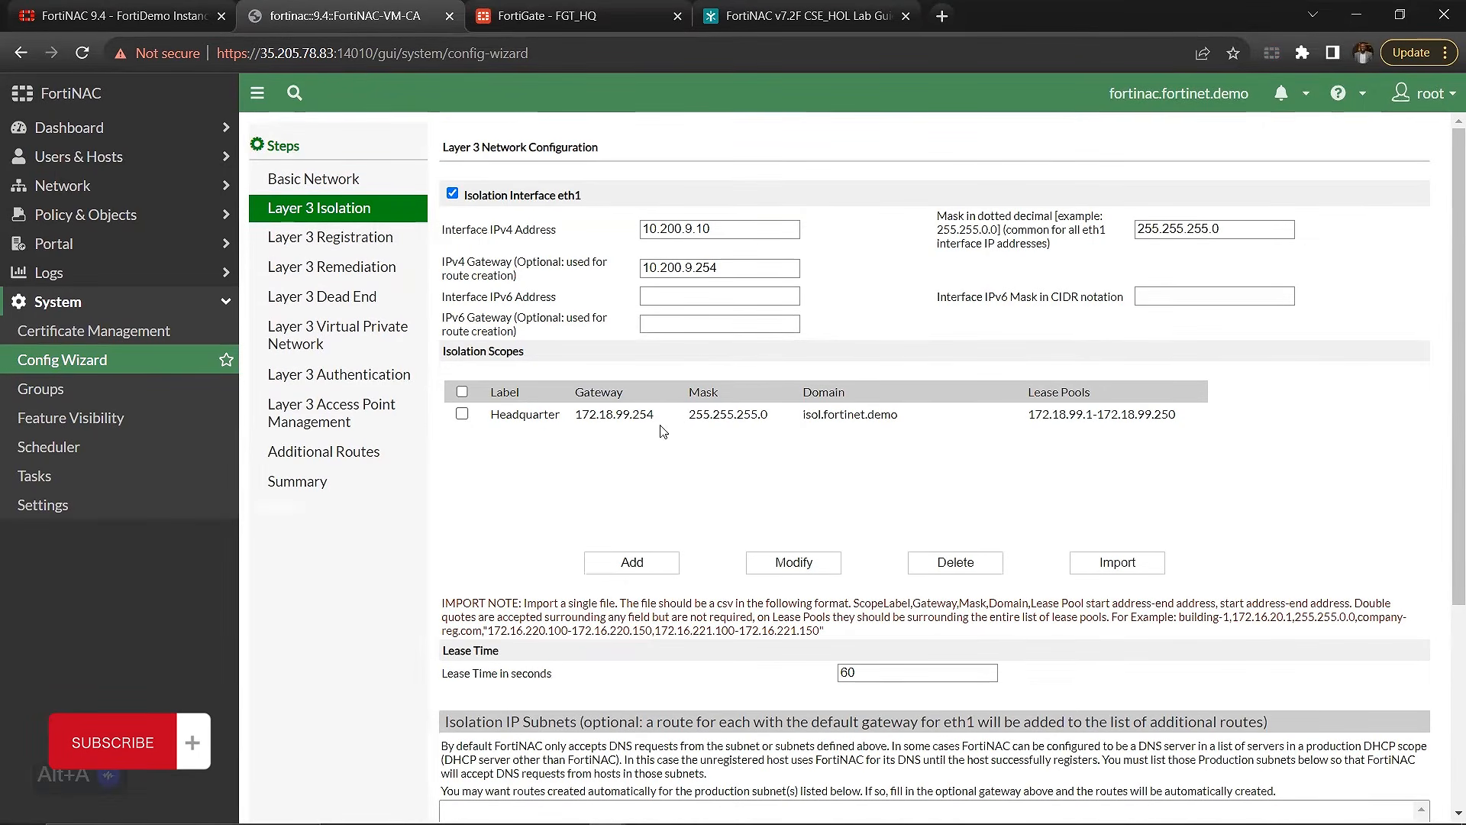
left_click(328, 459)
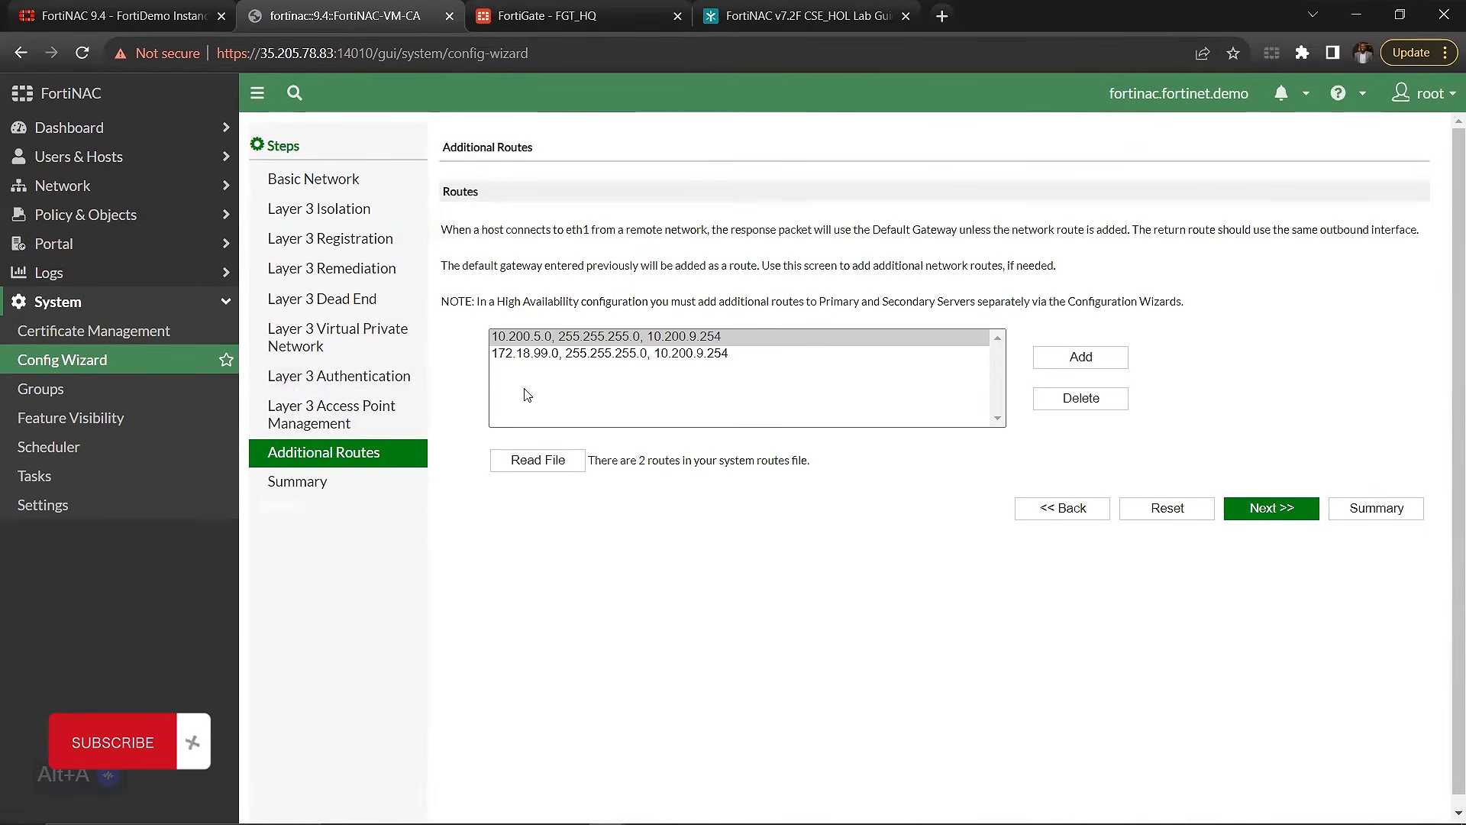
left_click(520, 359)
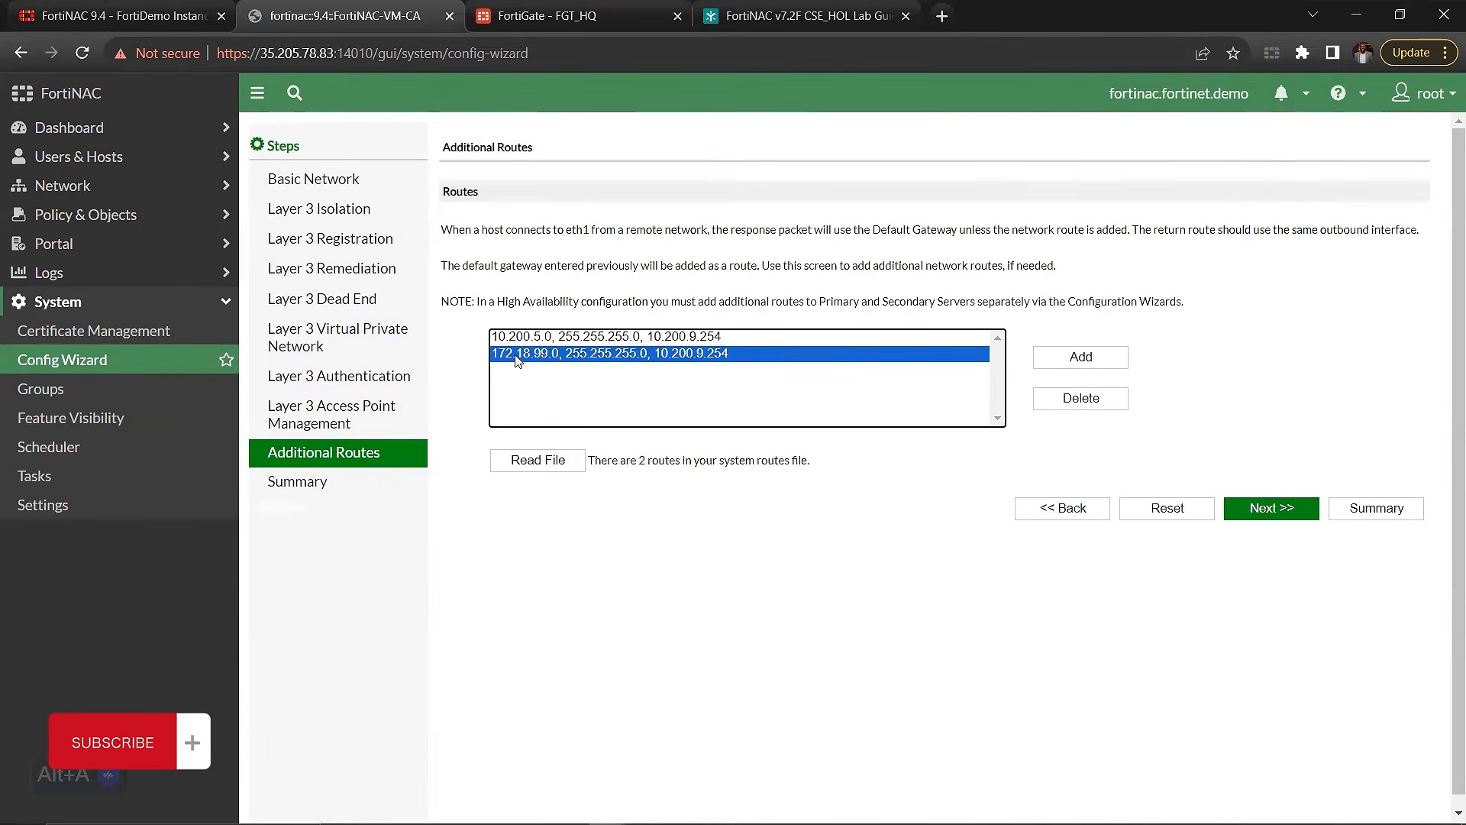
Step: Start adding a route with network 172.18.99.0 and mask 255.255.255.0, moving the Add Route dialog clear of the existing routes
left_click(1112, 356)
left_click(884, 428)
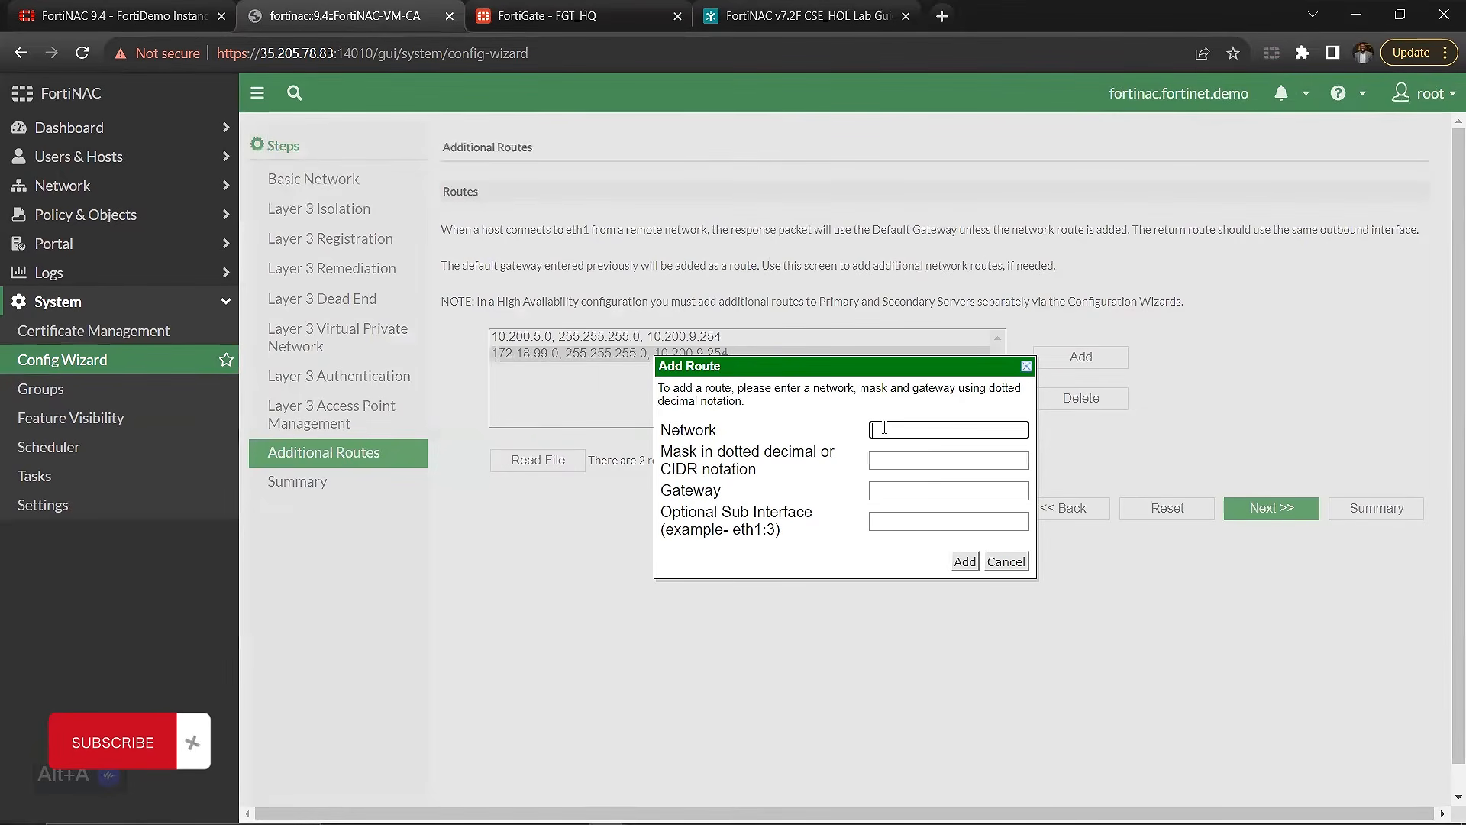
type("172.18.99.0")
left_click(897, 468)
type("2")
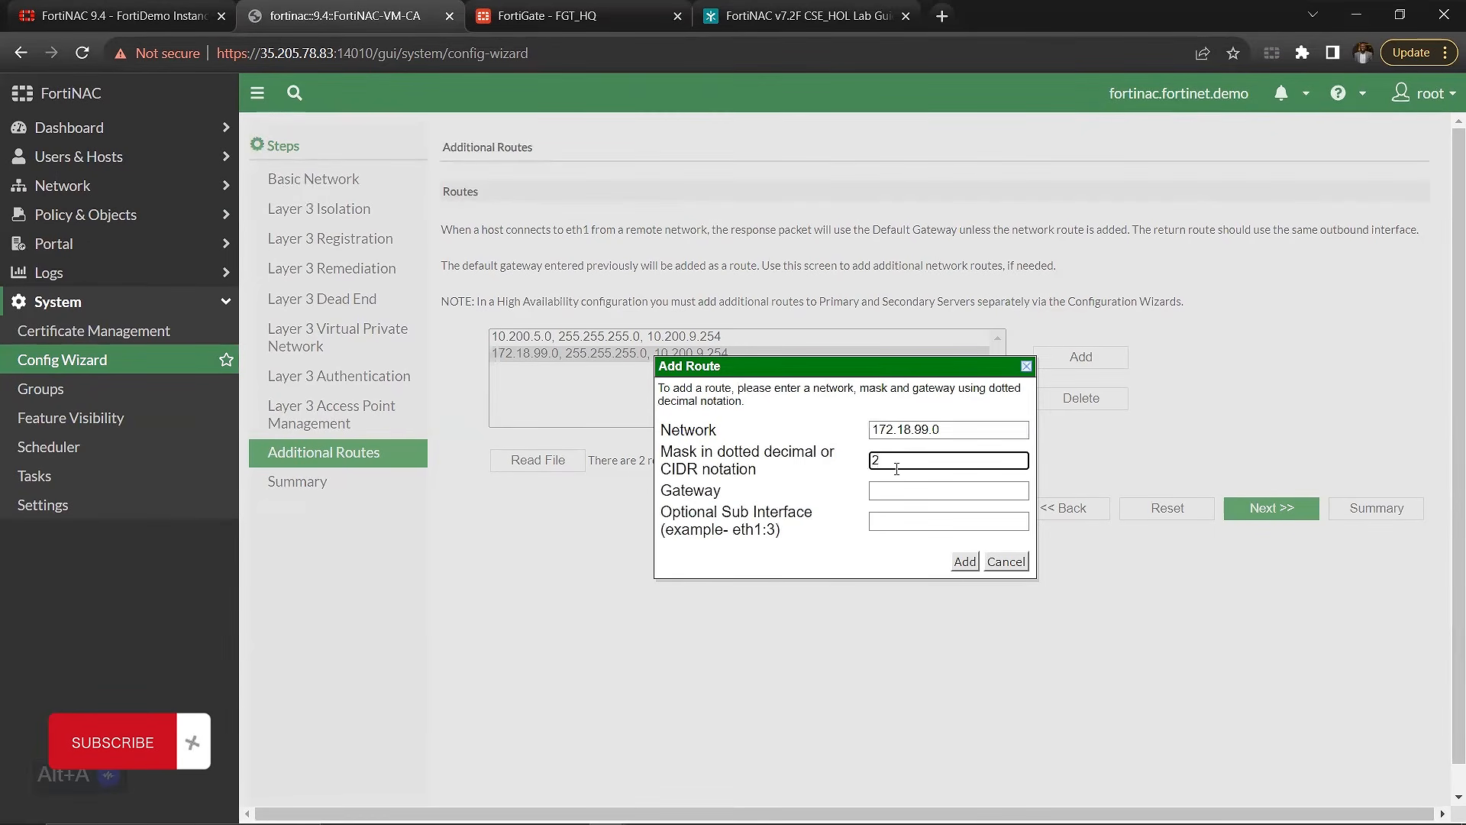
type("55.255.")
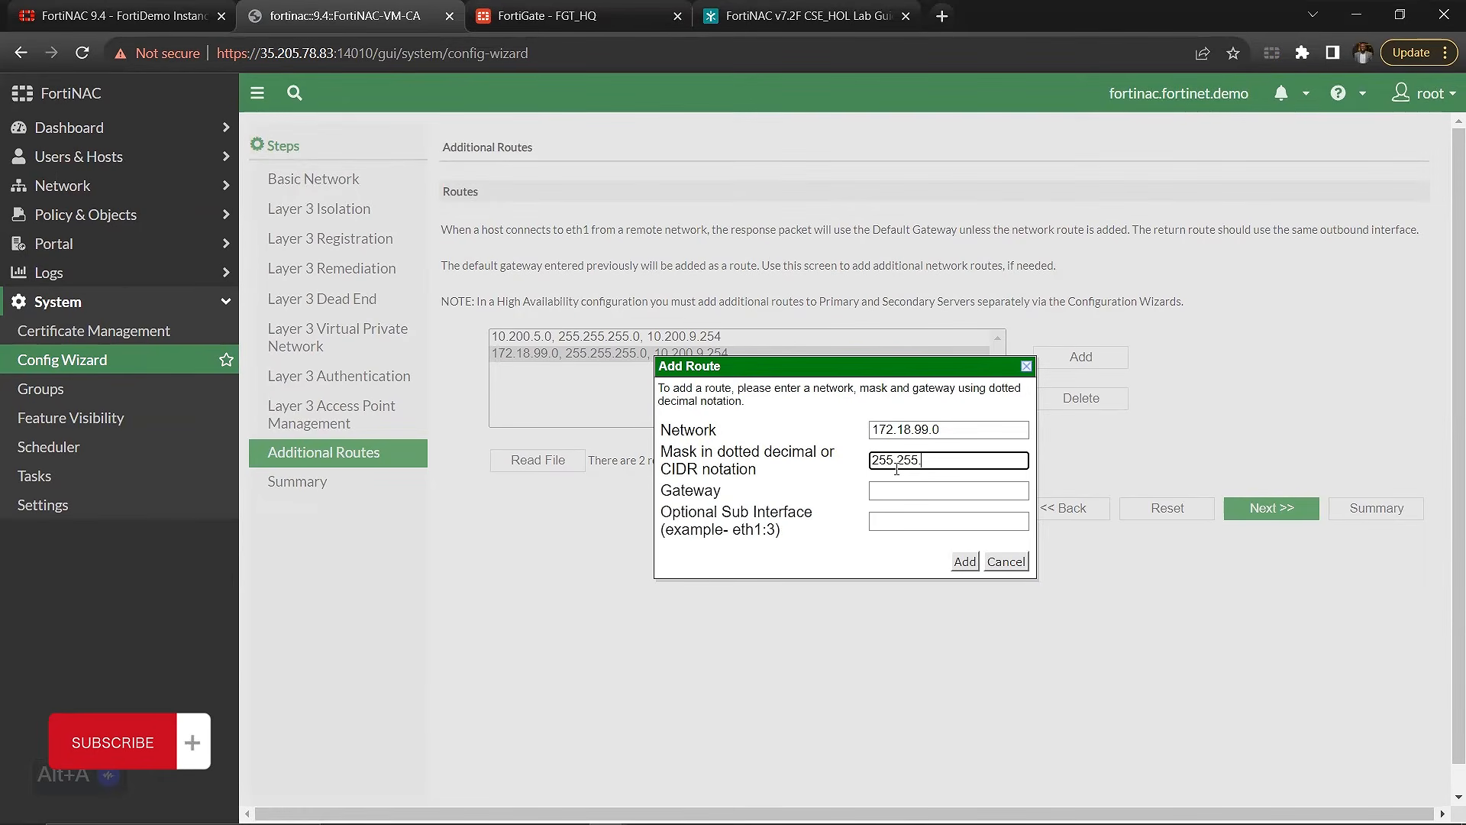
type("255.0")
left_click(920, 489)
left_click_drag(741, 367, 738, 443)
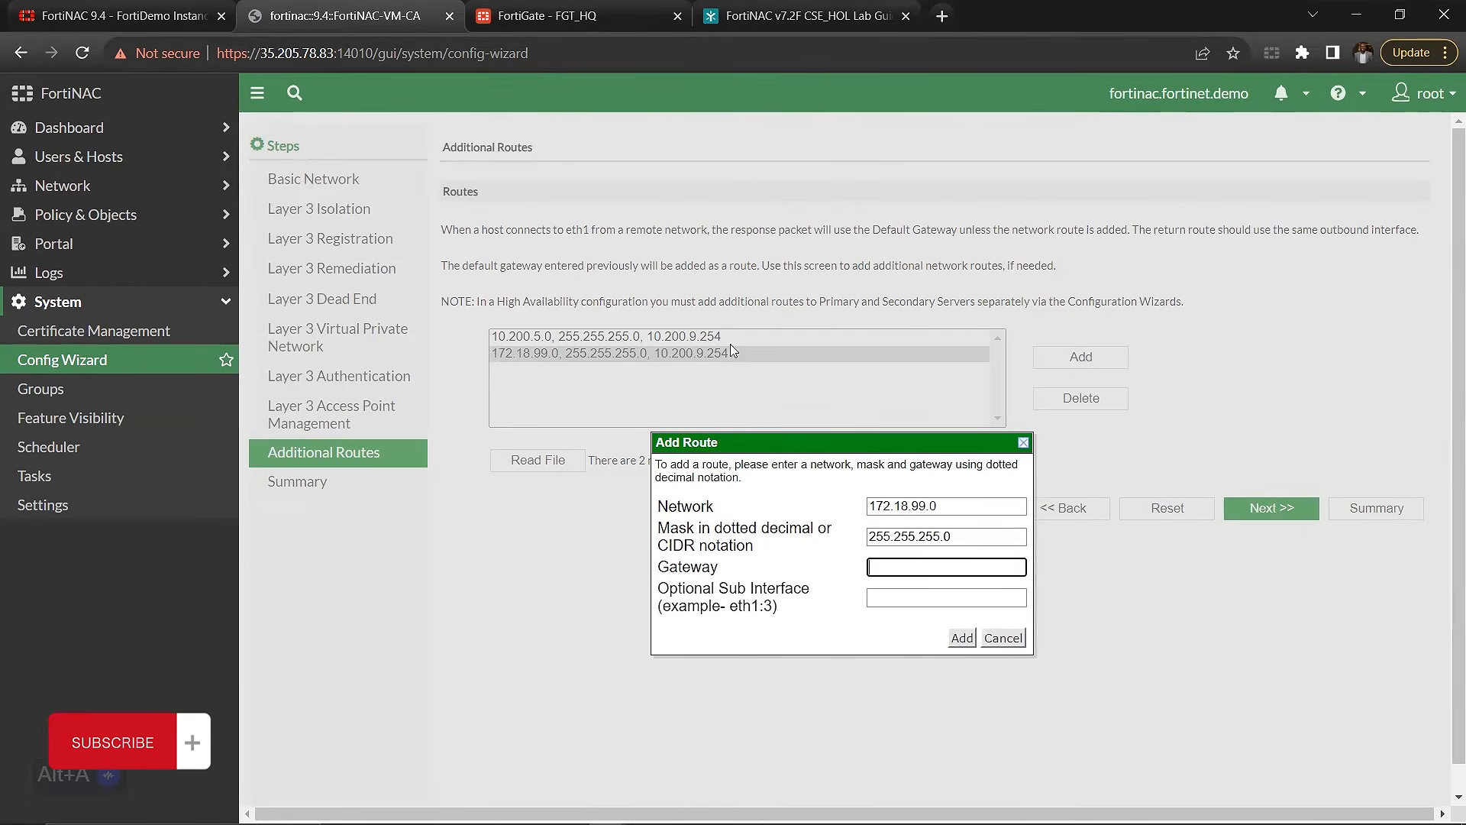
Step: Switch to FortiGate to check the IP address of the FNAC_ETH1_NET (port4) interface against the route's gateway, and return to FortiNAC
left_click(584, 9)
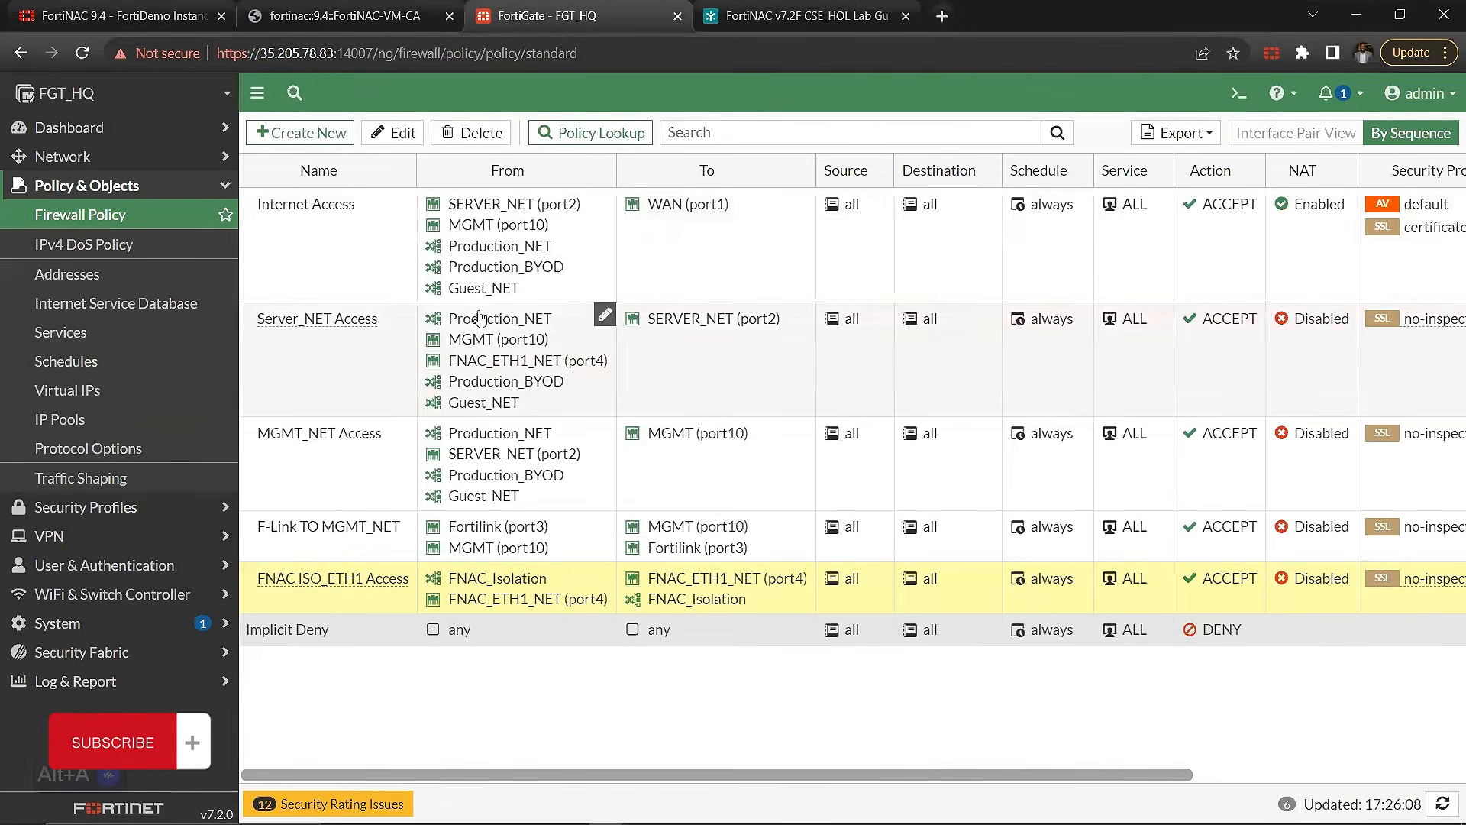
left_click(148, 152)
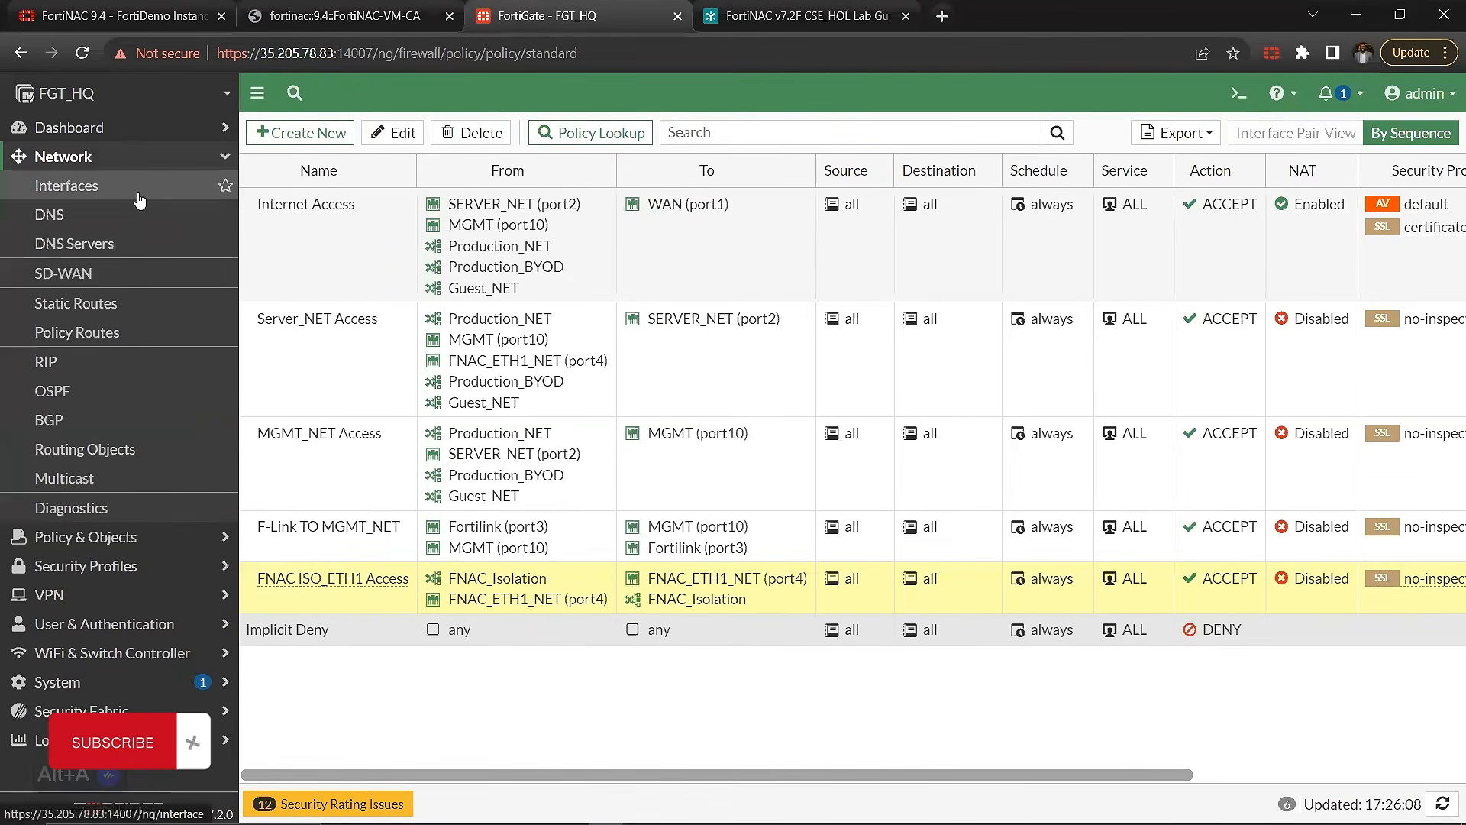
left_click(67, 186)
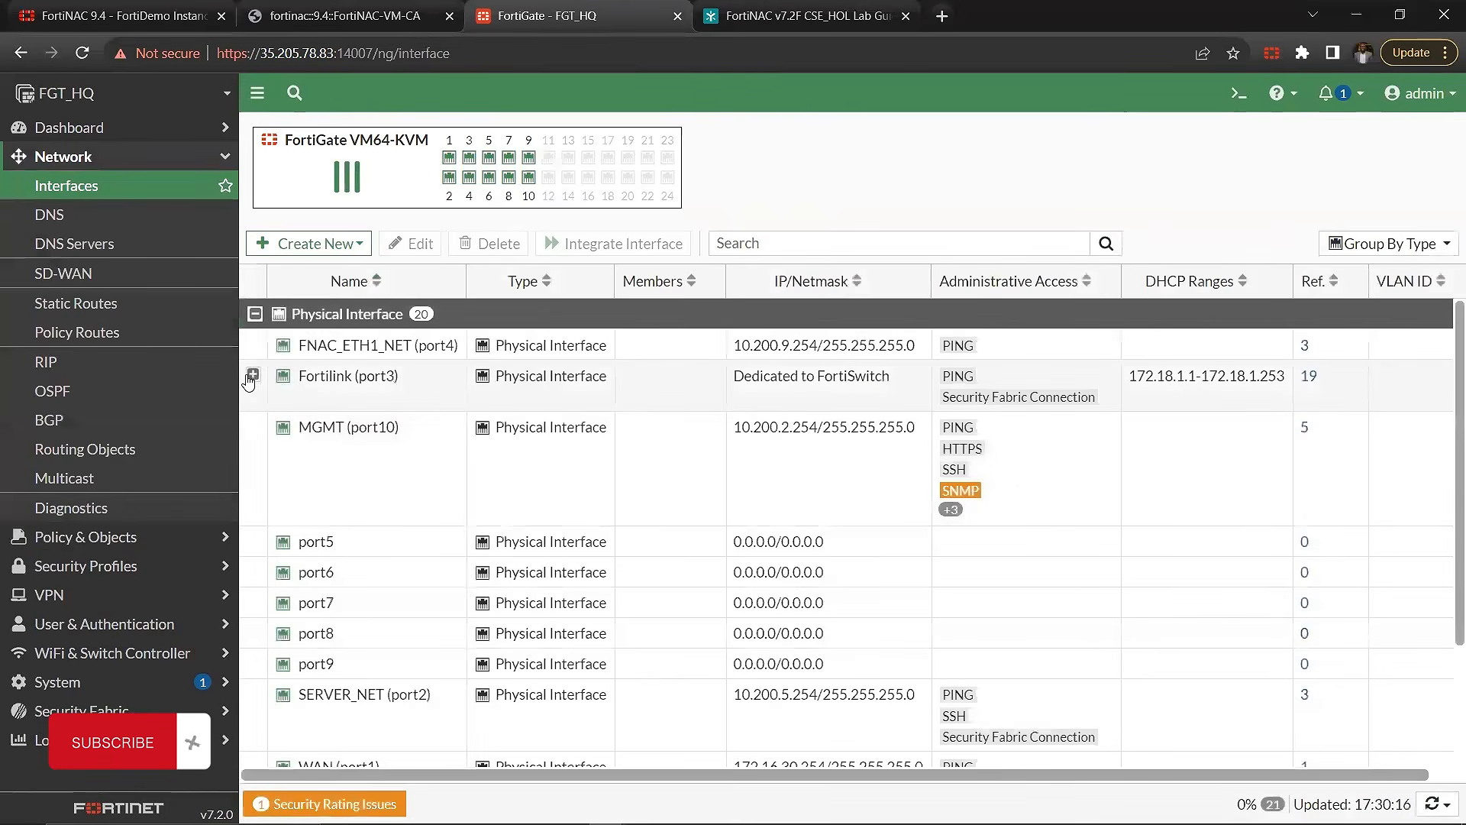
left_click(727, 369)
left_click(729, 348)
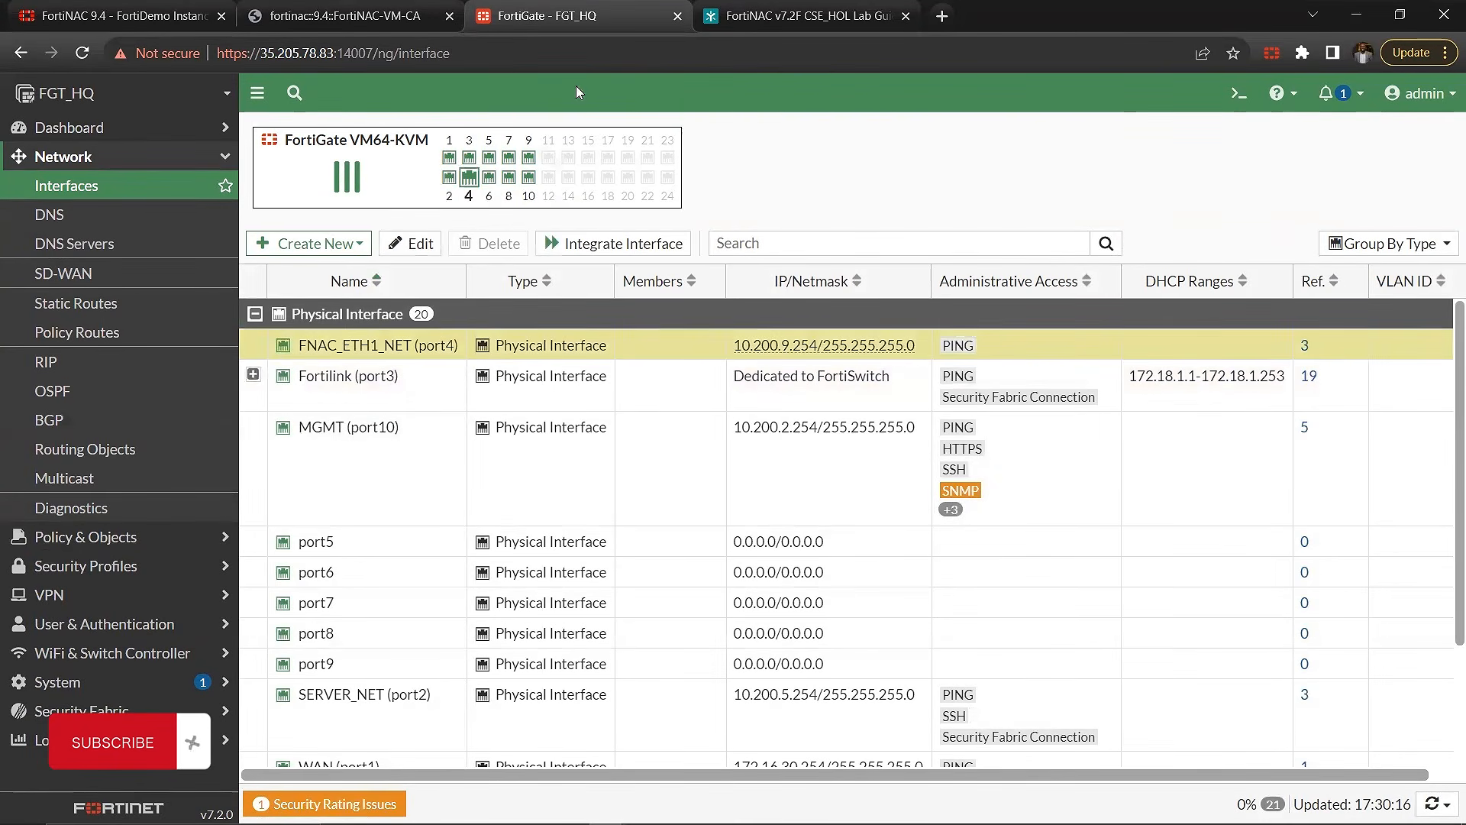
left_click(343, 15)
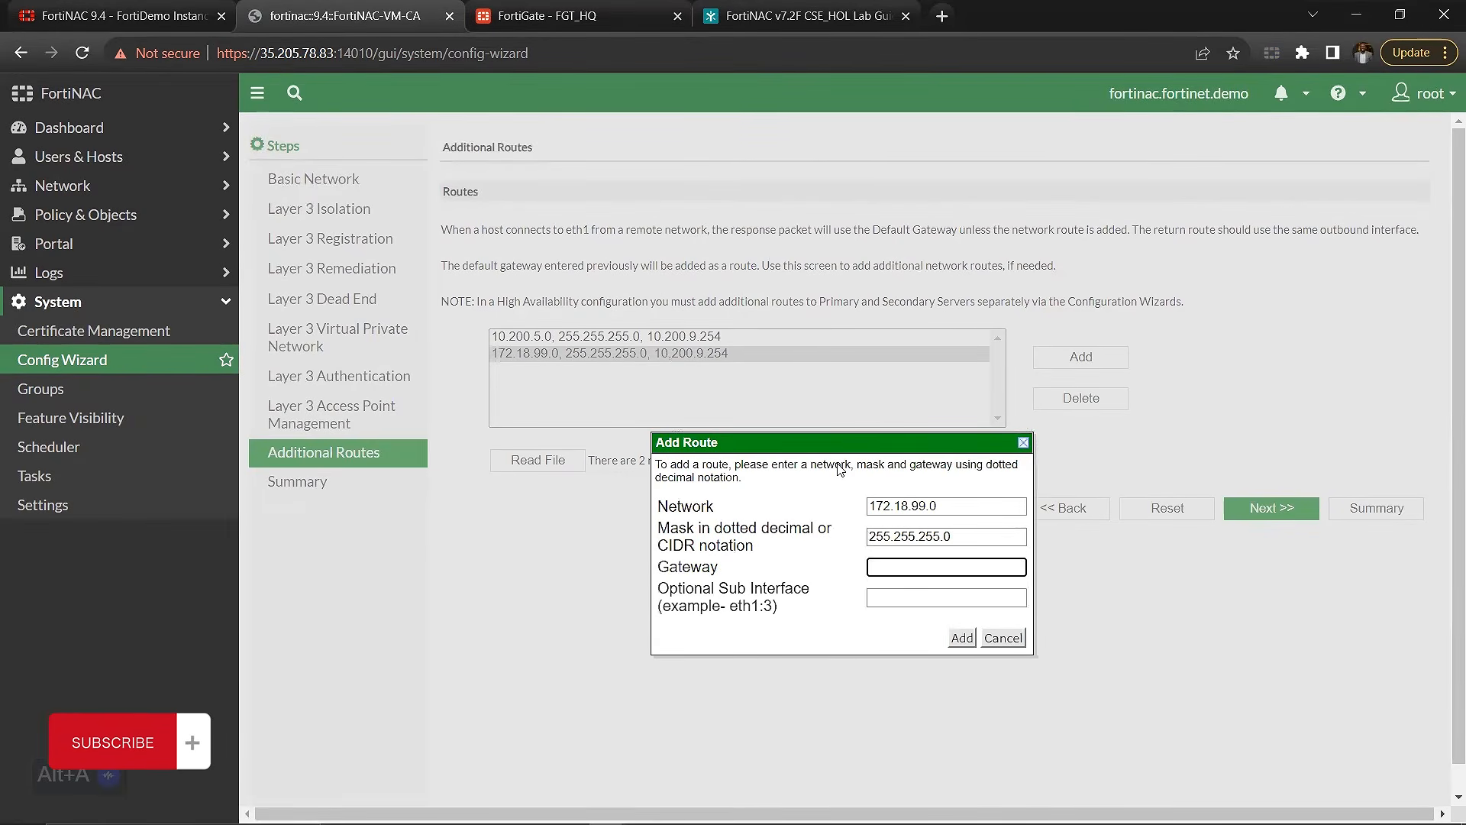
left_click(547, 15)
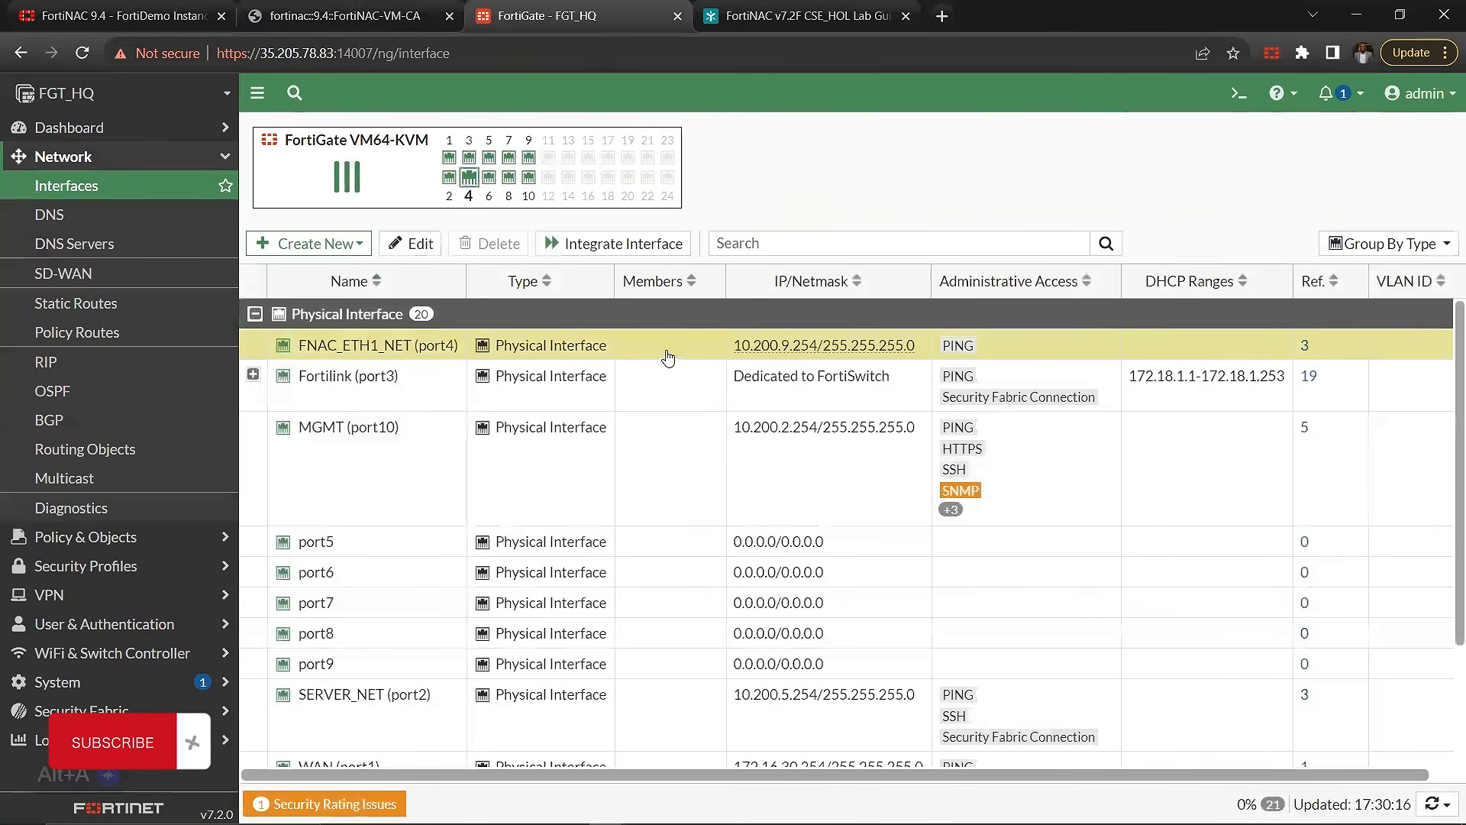
left_click(397, 16)
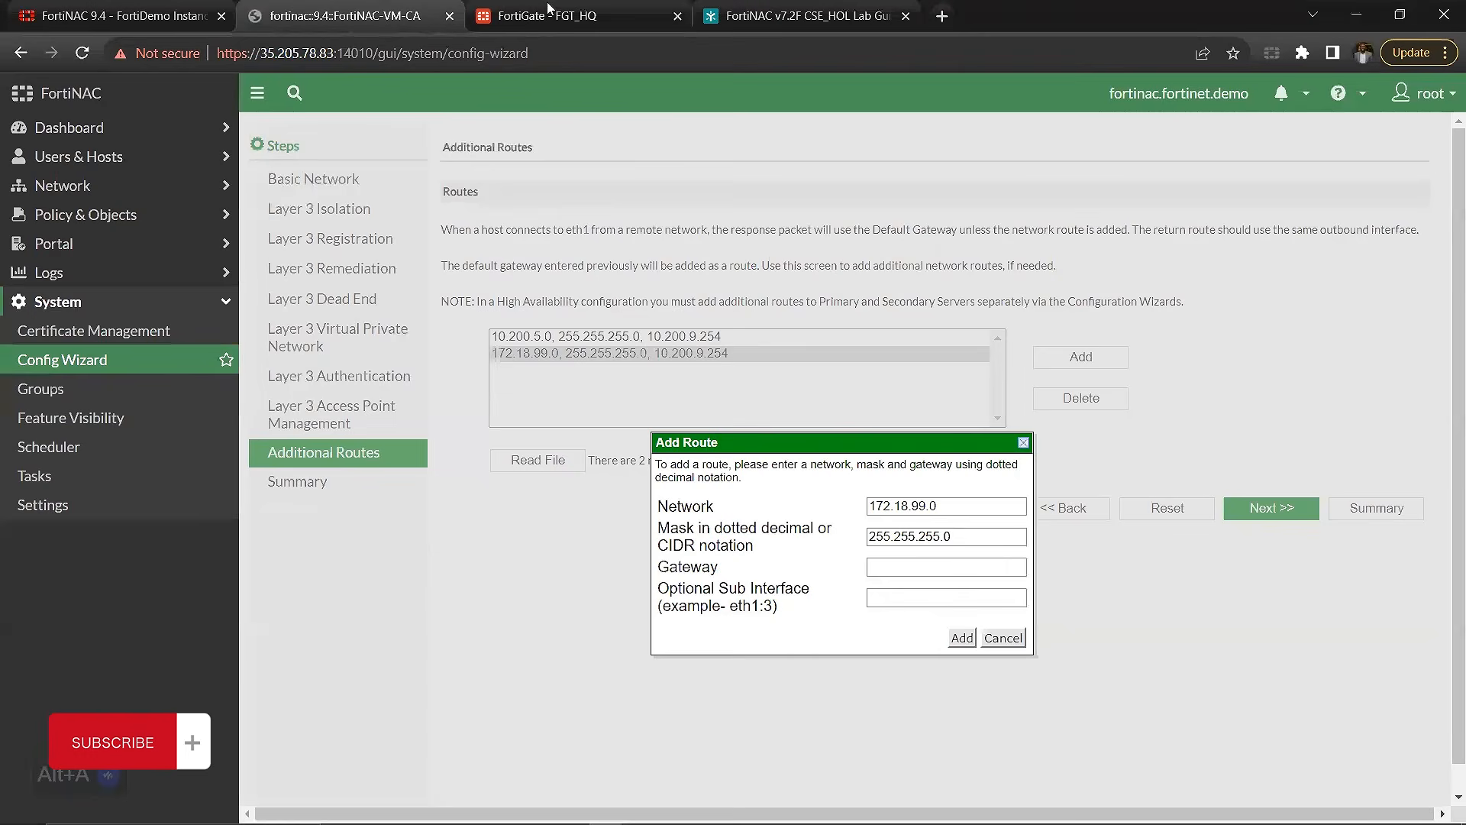
Step: Begin the new route's gateway with 10.200 and discard the route without adding it
left_click(909, 565)
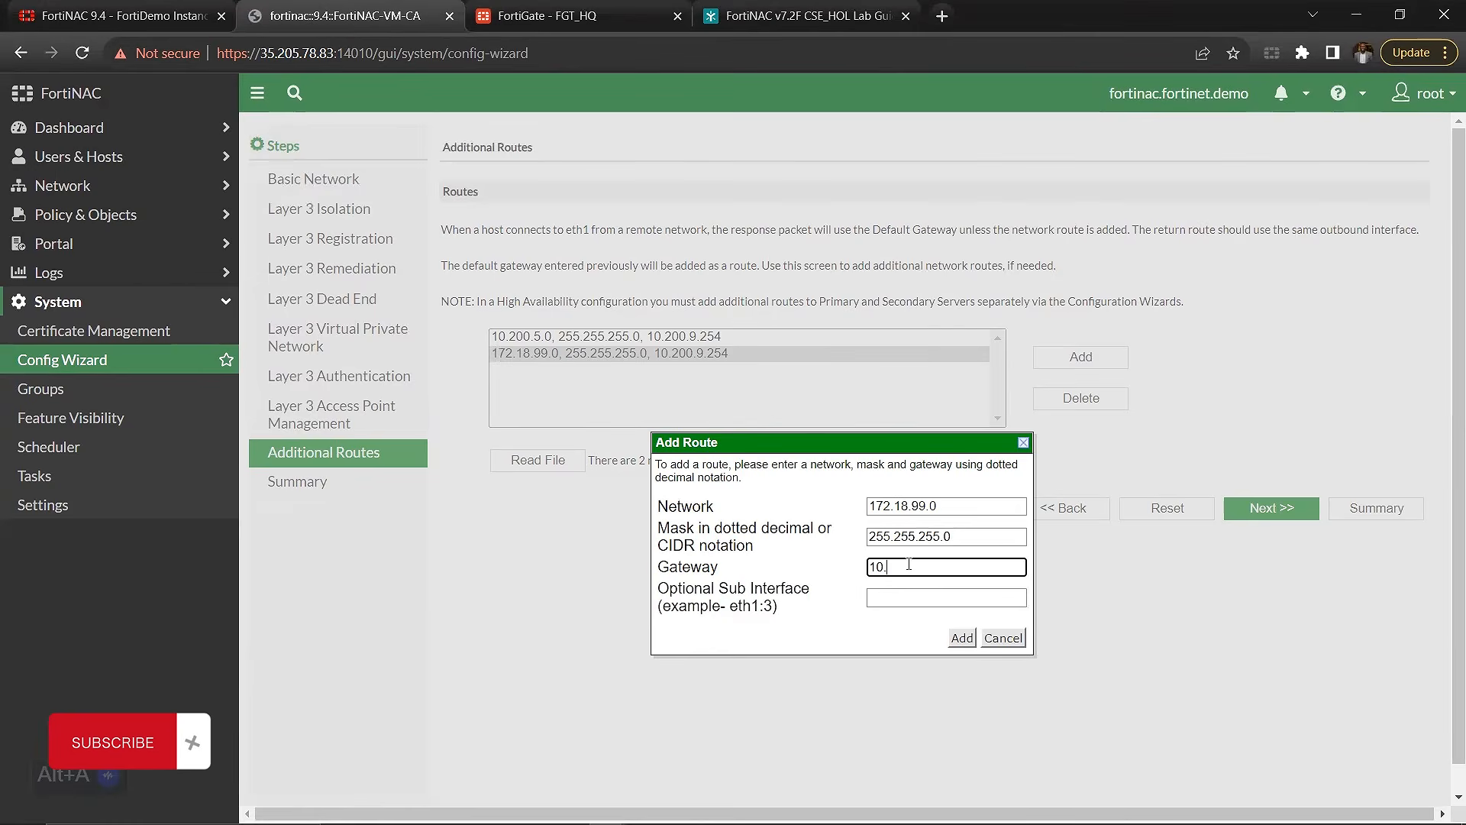
type("10.200.9.254")
left_click(1002, 637)
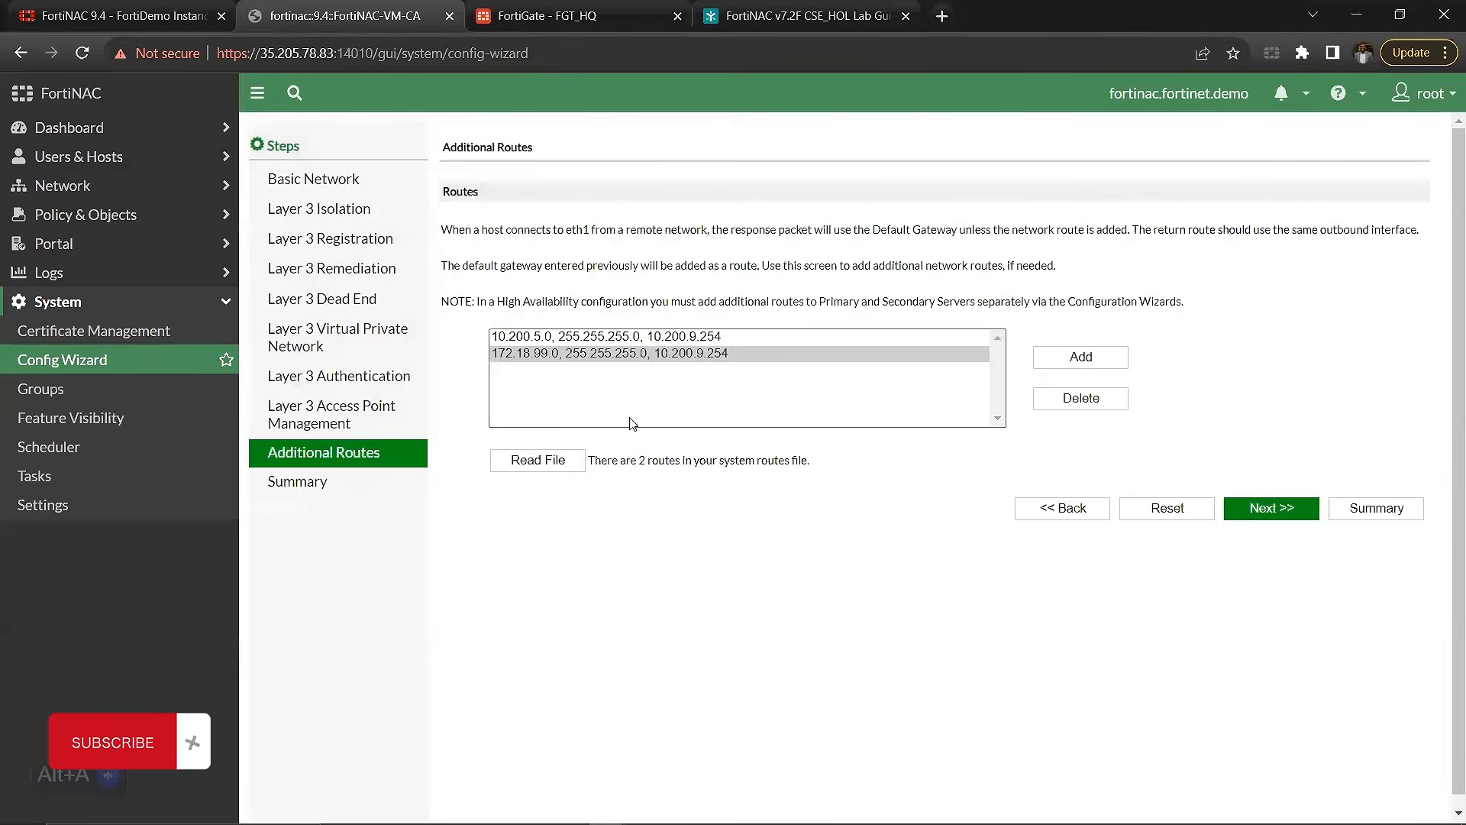
Step: Review the 10.200.5.0 and 172.18.99.0 routes and read through the Config Wizard summary down to its additional routes
left_click(518, 344)
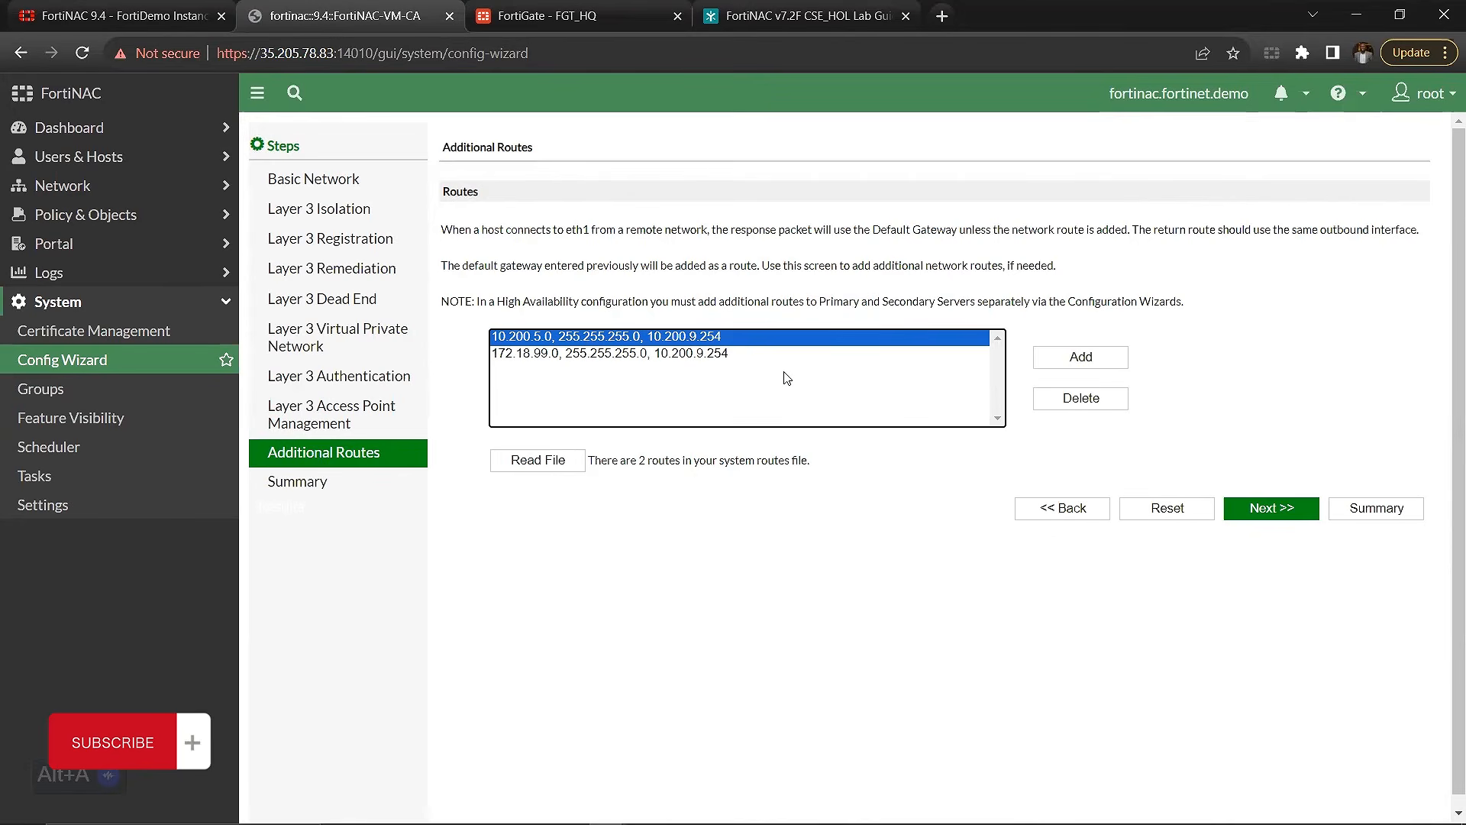
left_click(556, 358)
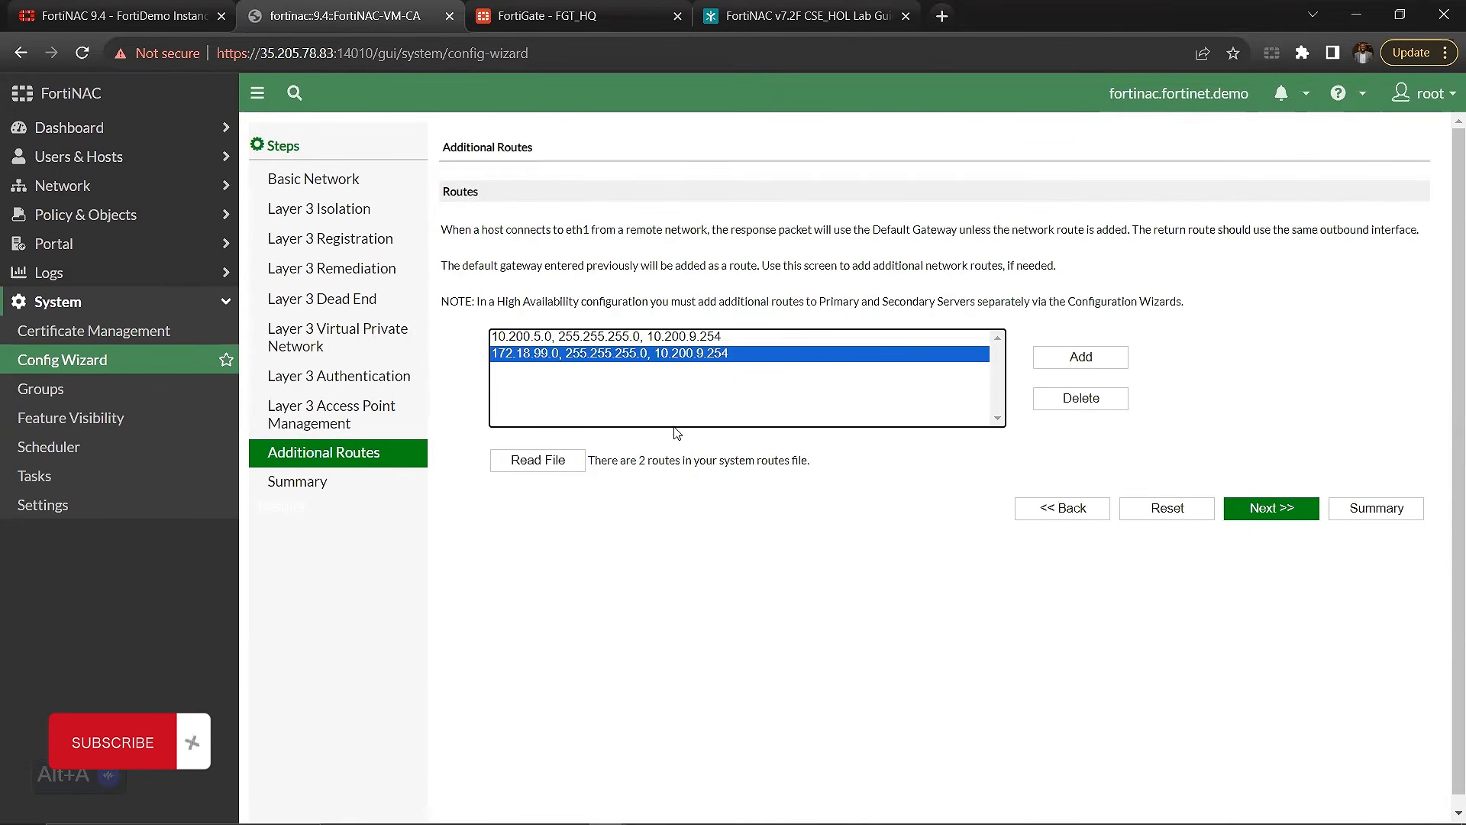
left_click(350, 484)
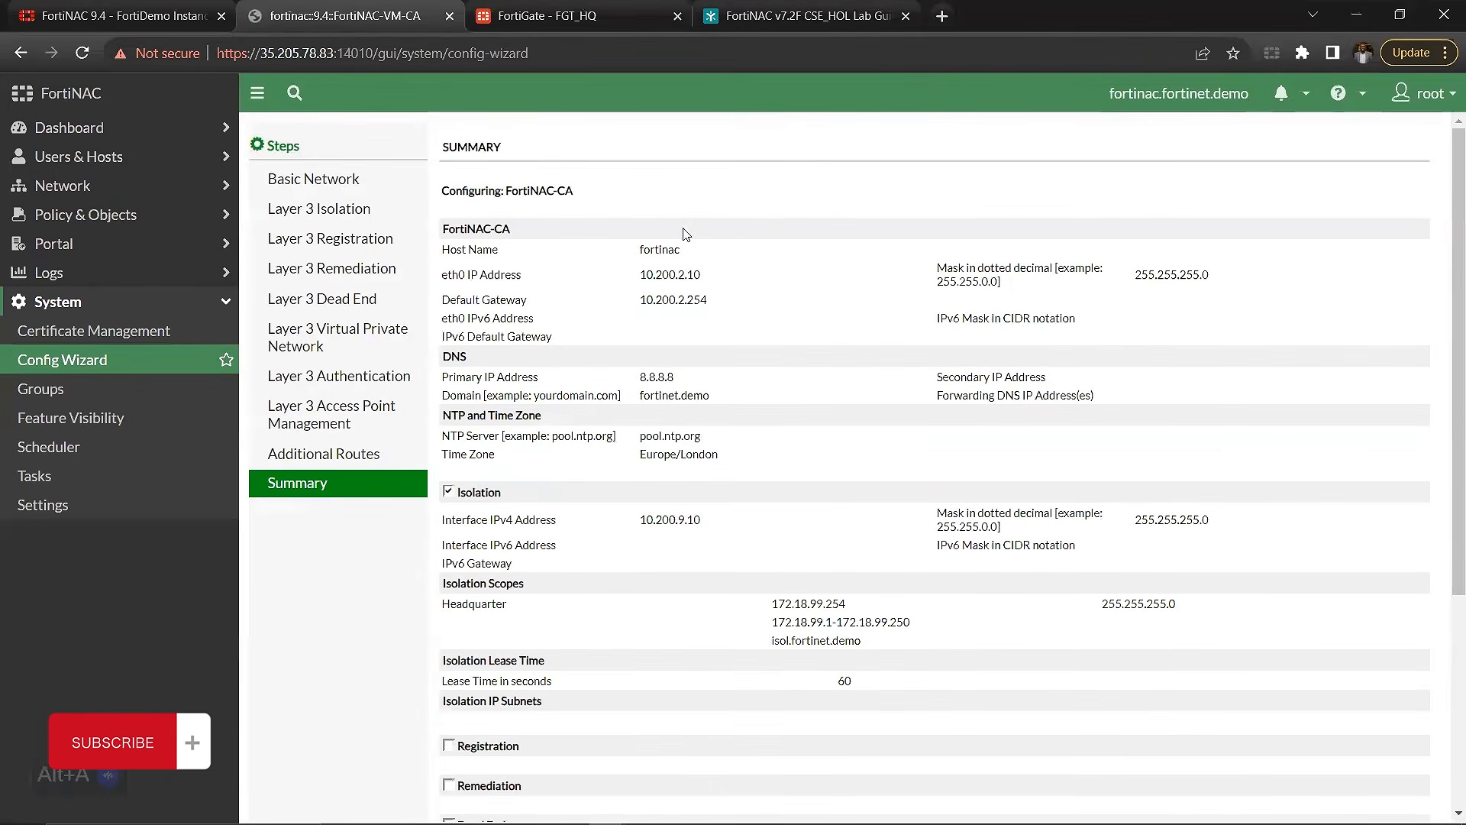
scroll(712, 207, "down", 1)
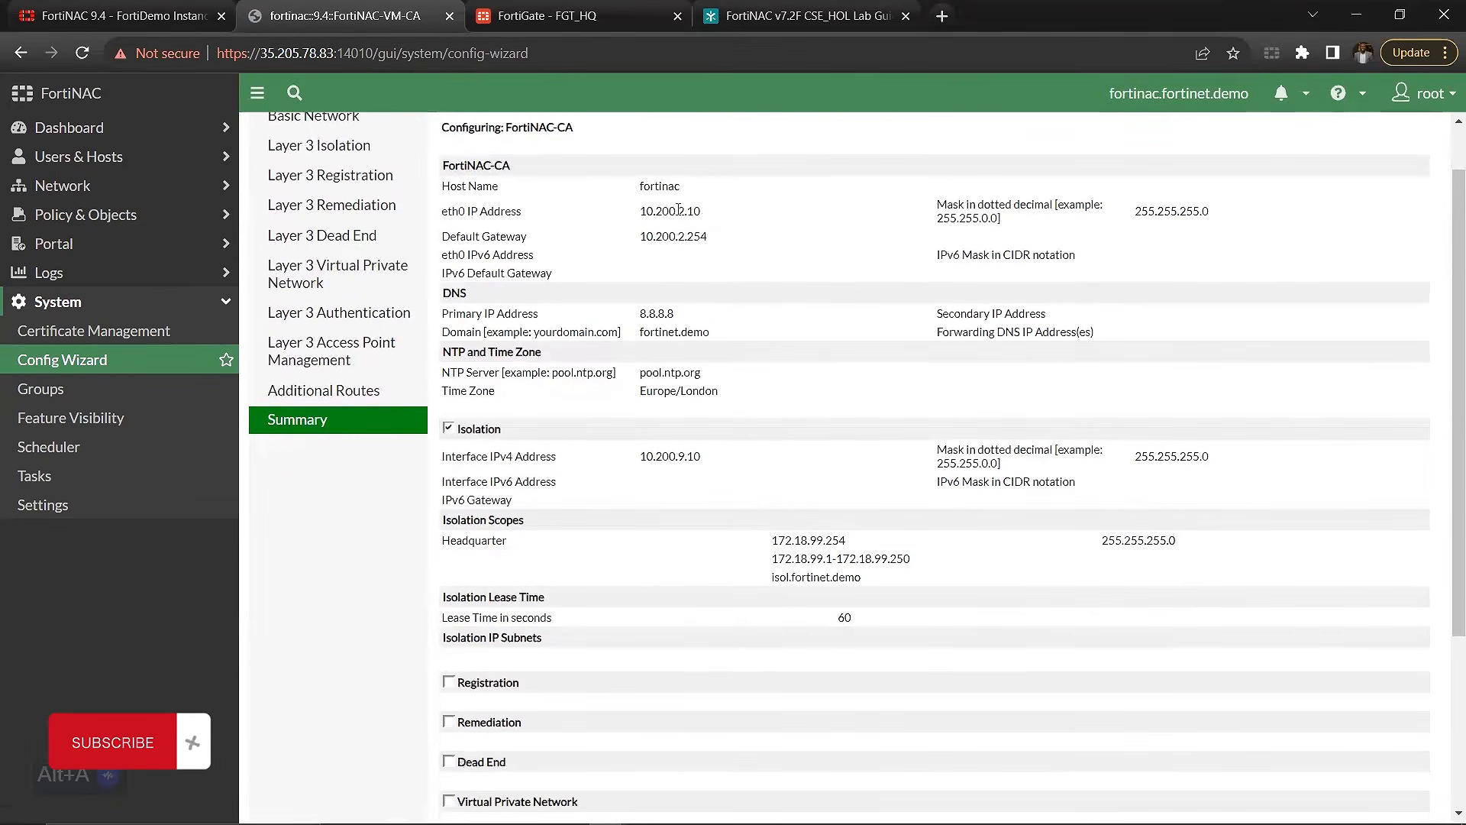
scroll(755, 259, "down", 3)
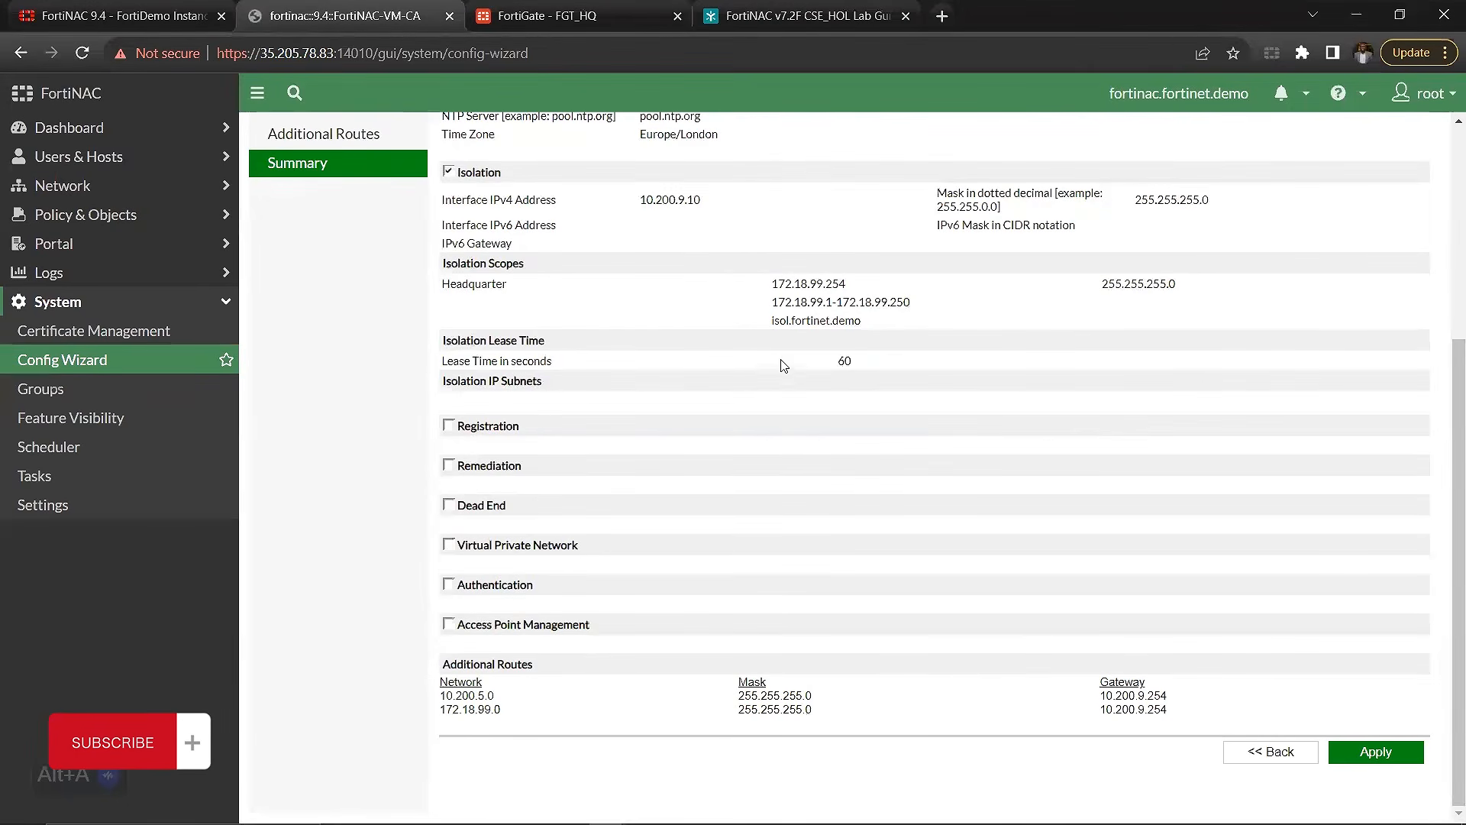
Step: Apply the Config Wizard settings from the summary and return to the start of the results page
left_click(1377, 757)
left_click(821, 183)
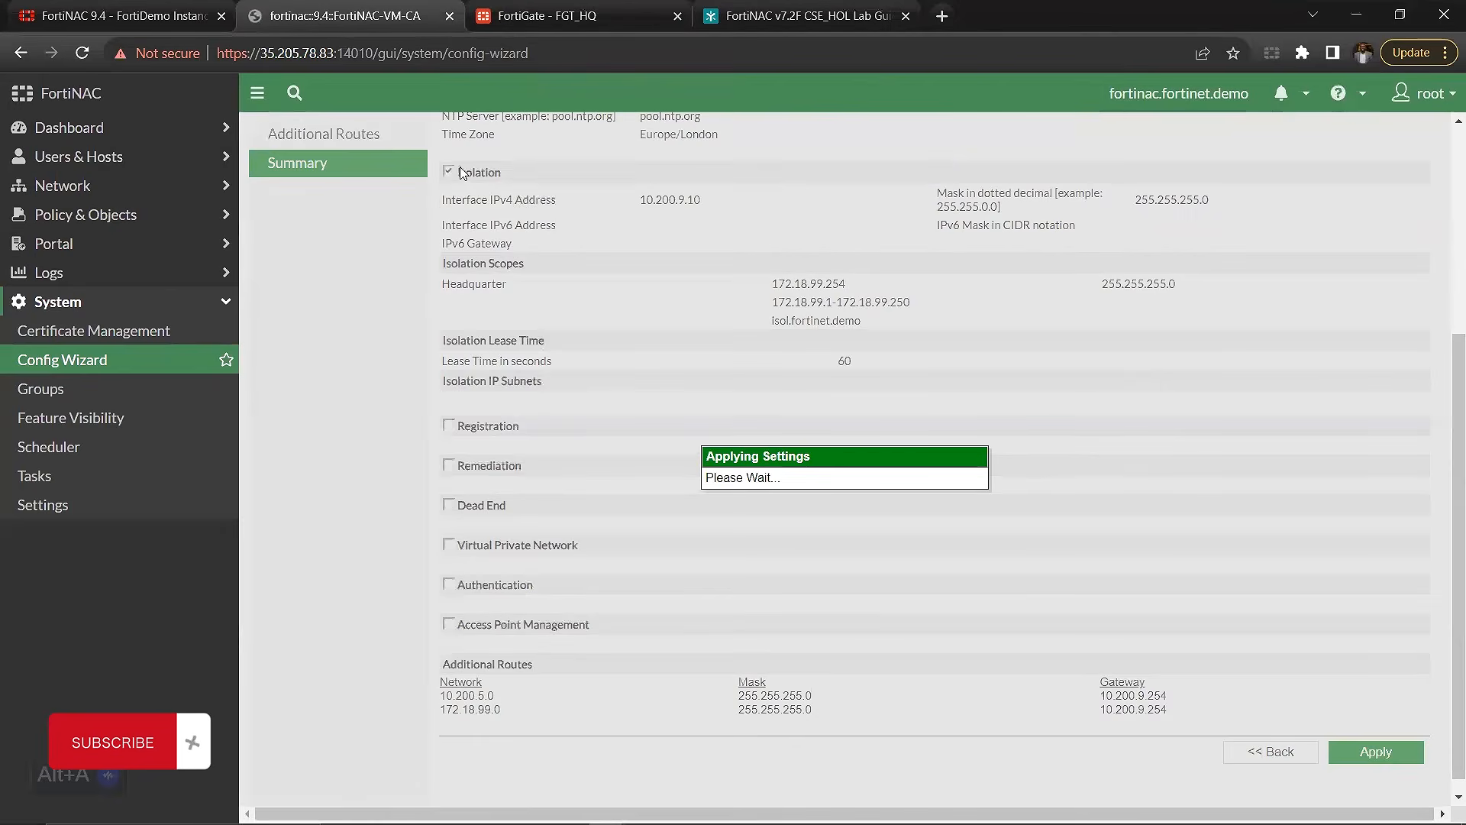
scroll(454, 174, "up", 5)
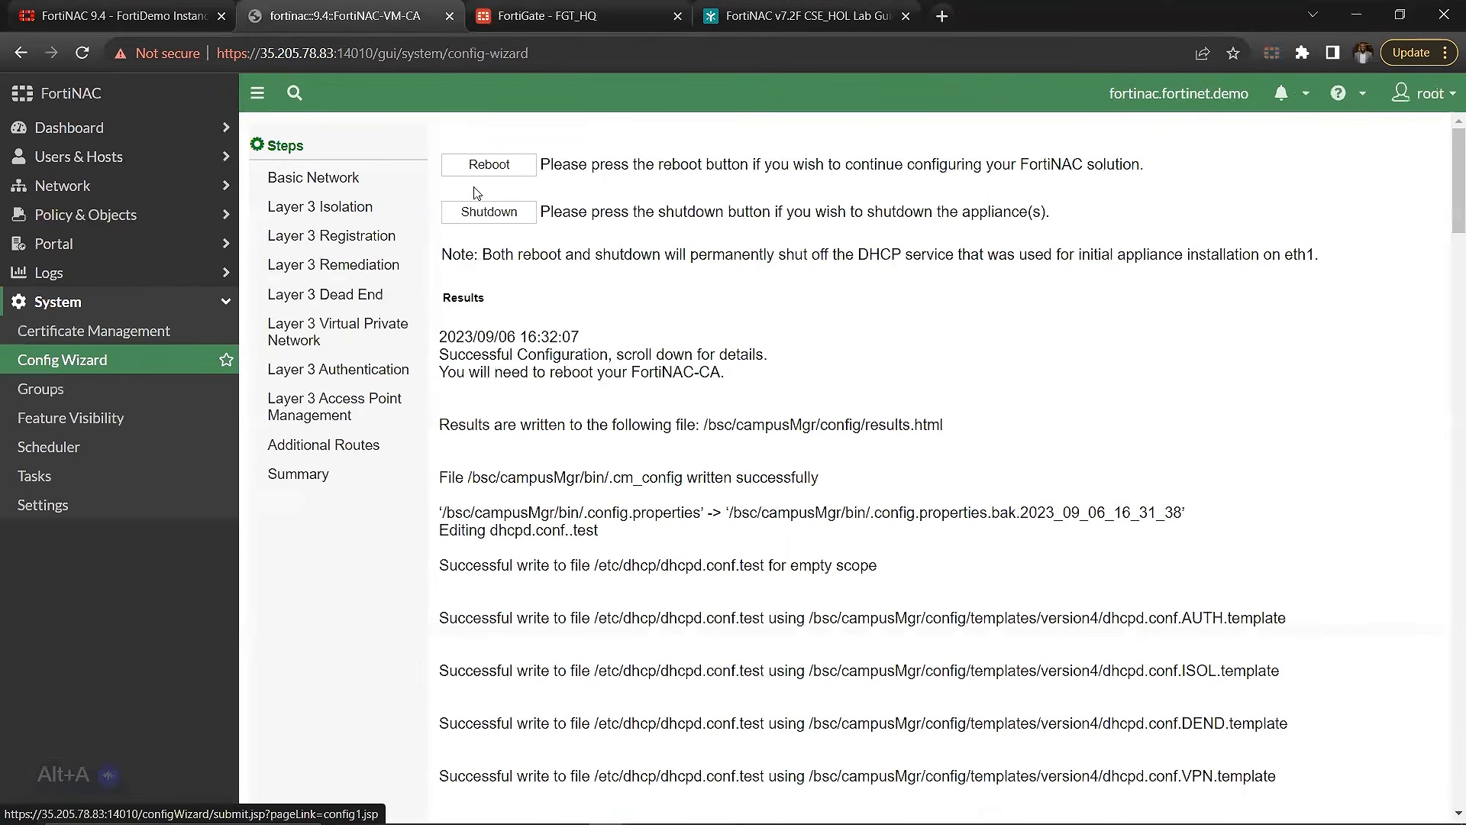
Step: Leave the Config Wizard results and open the main FortiNAC dashboard
left_click(166, 129)
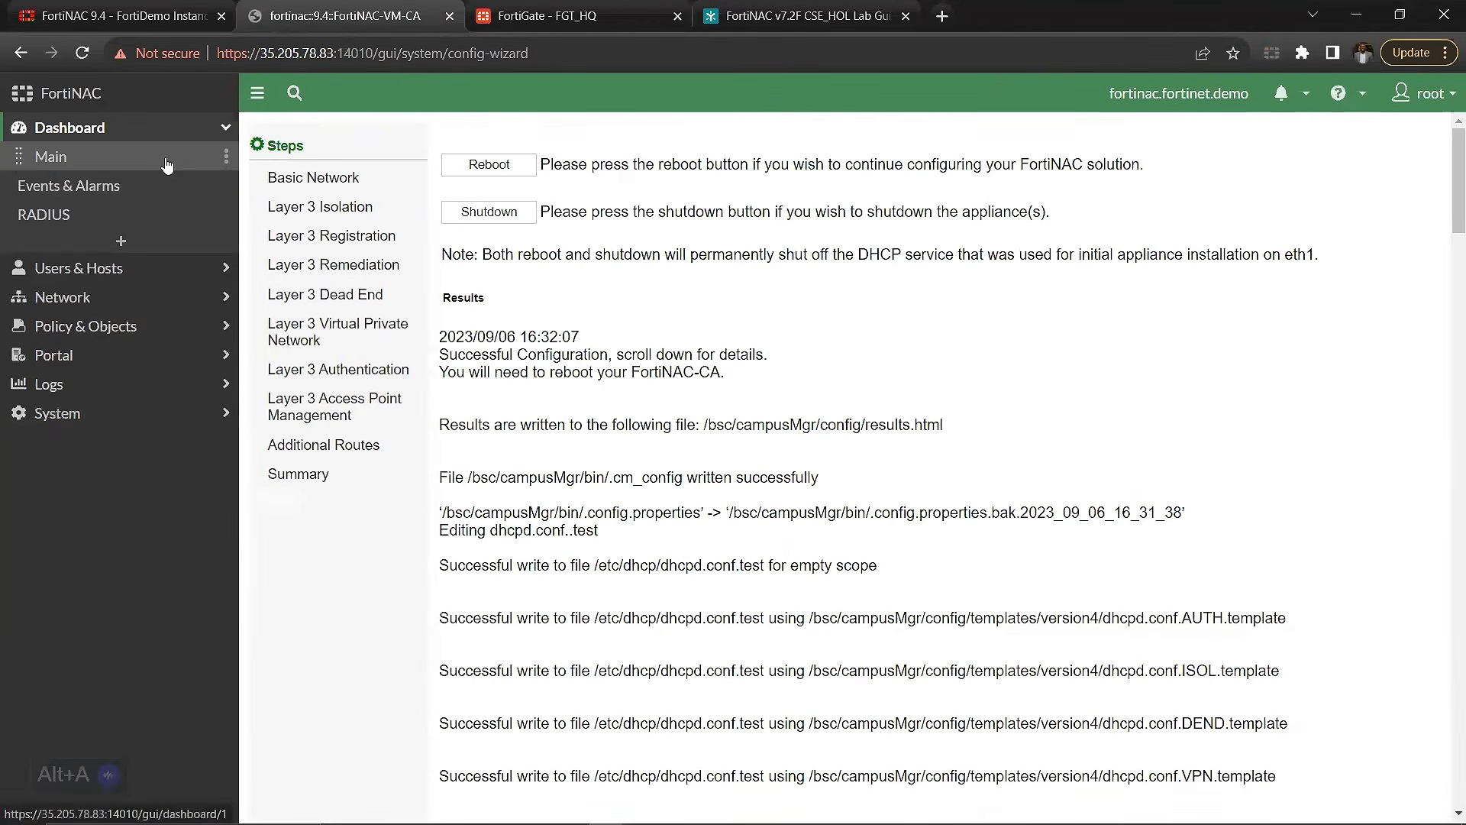
left_click(167, 164)
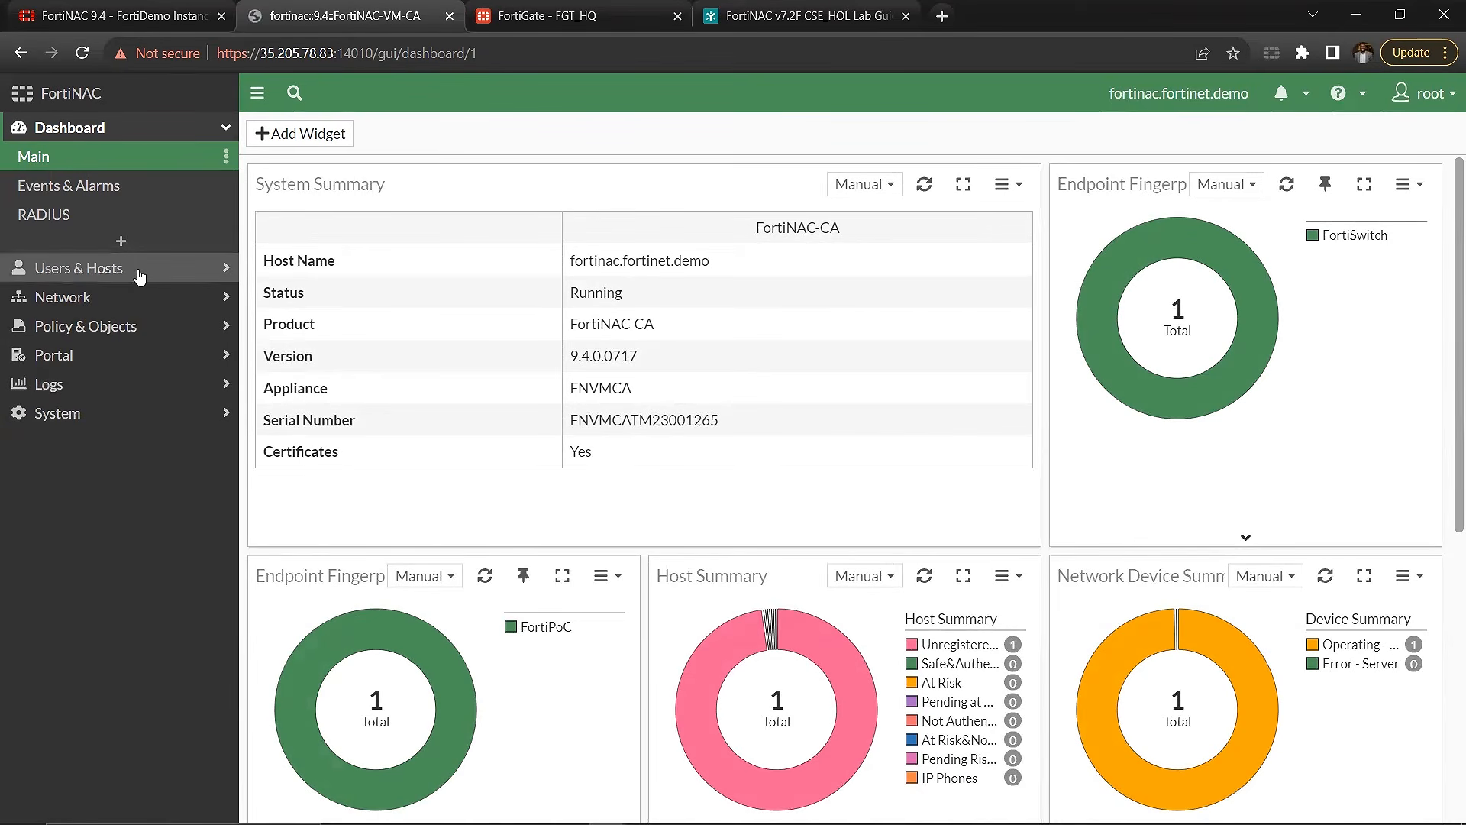
left_click(133, 132)
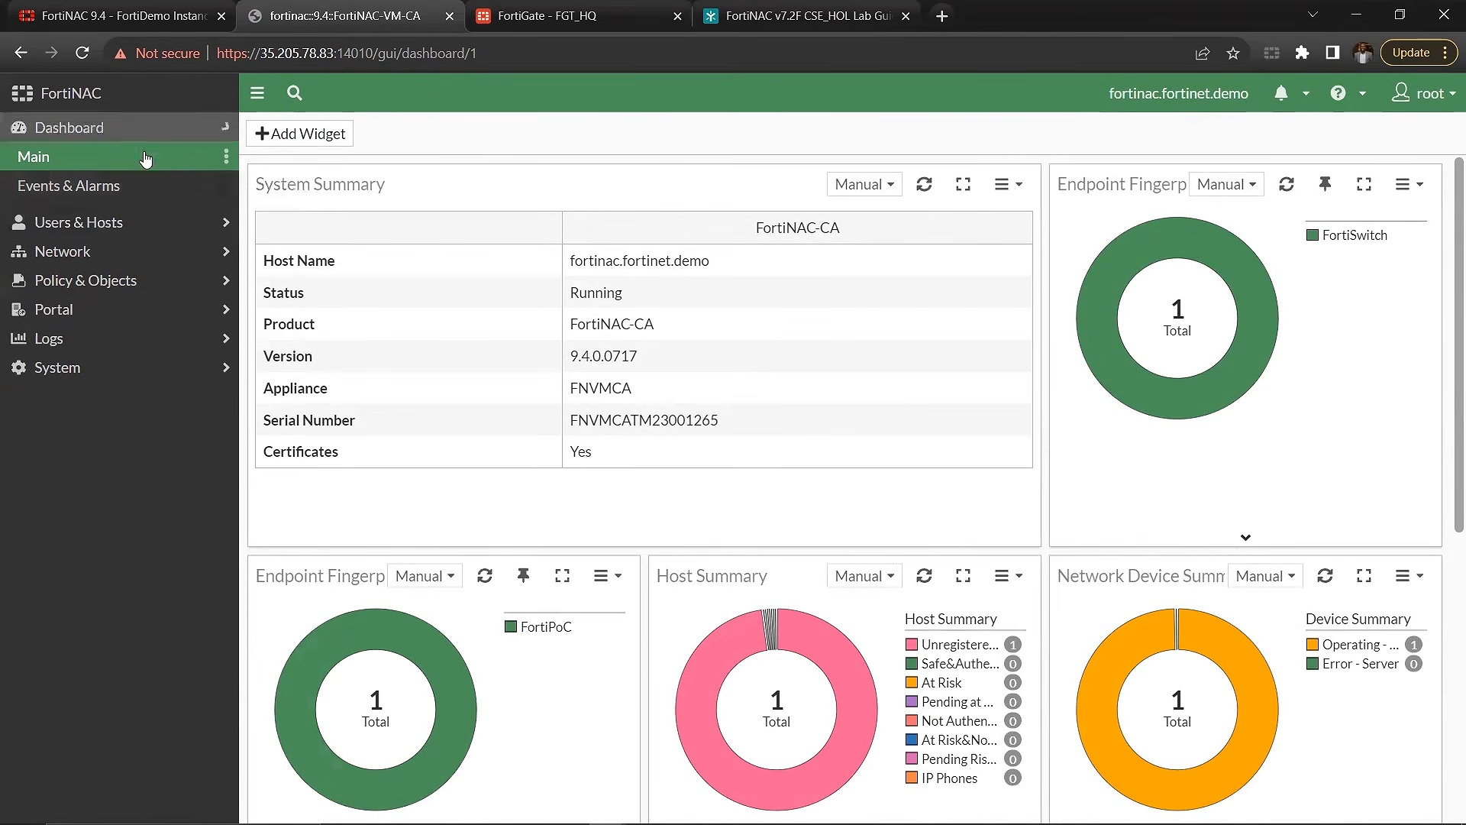
left_click(141, 156)
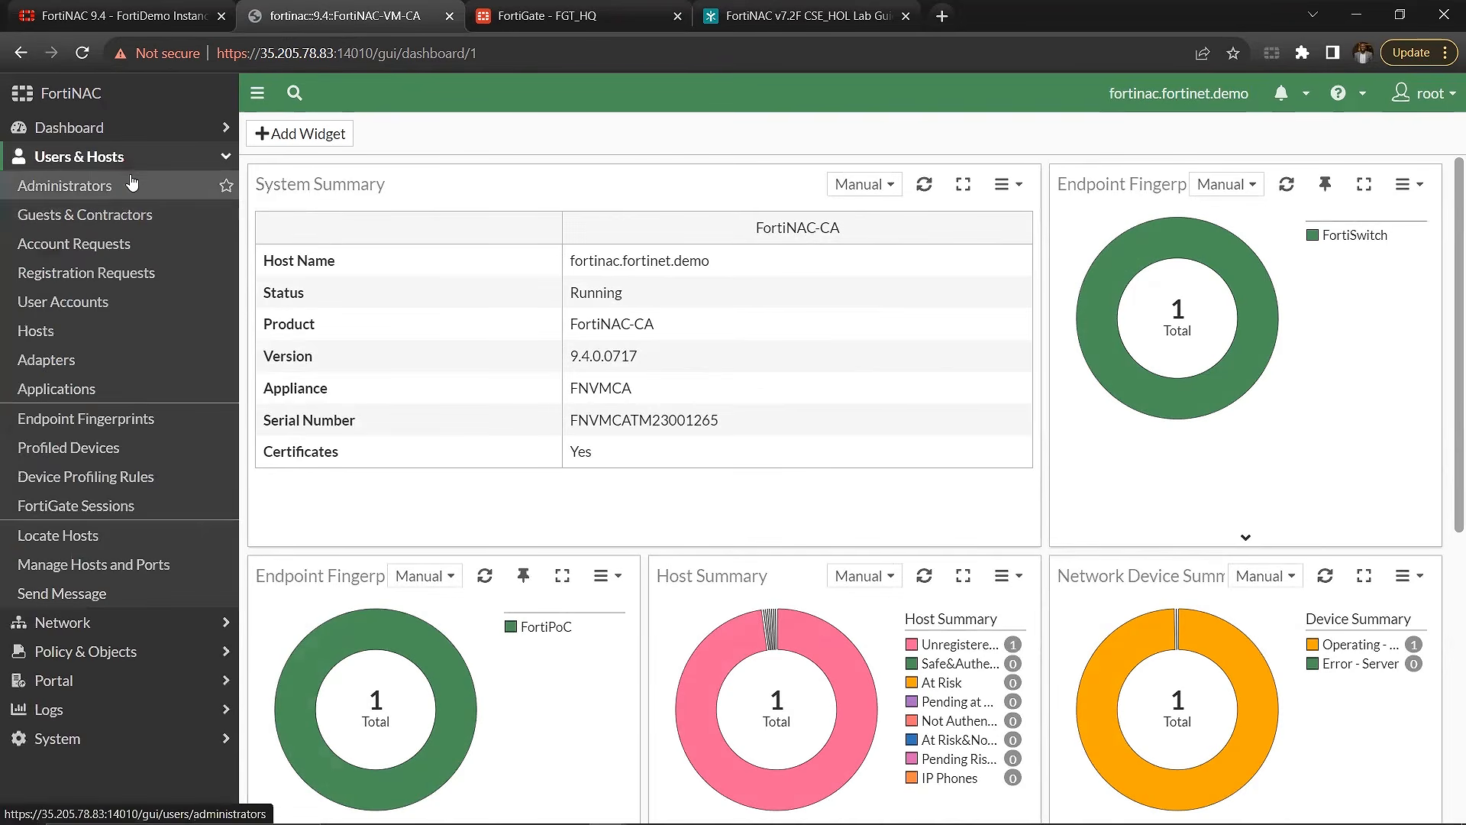
left_click(165, 158)
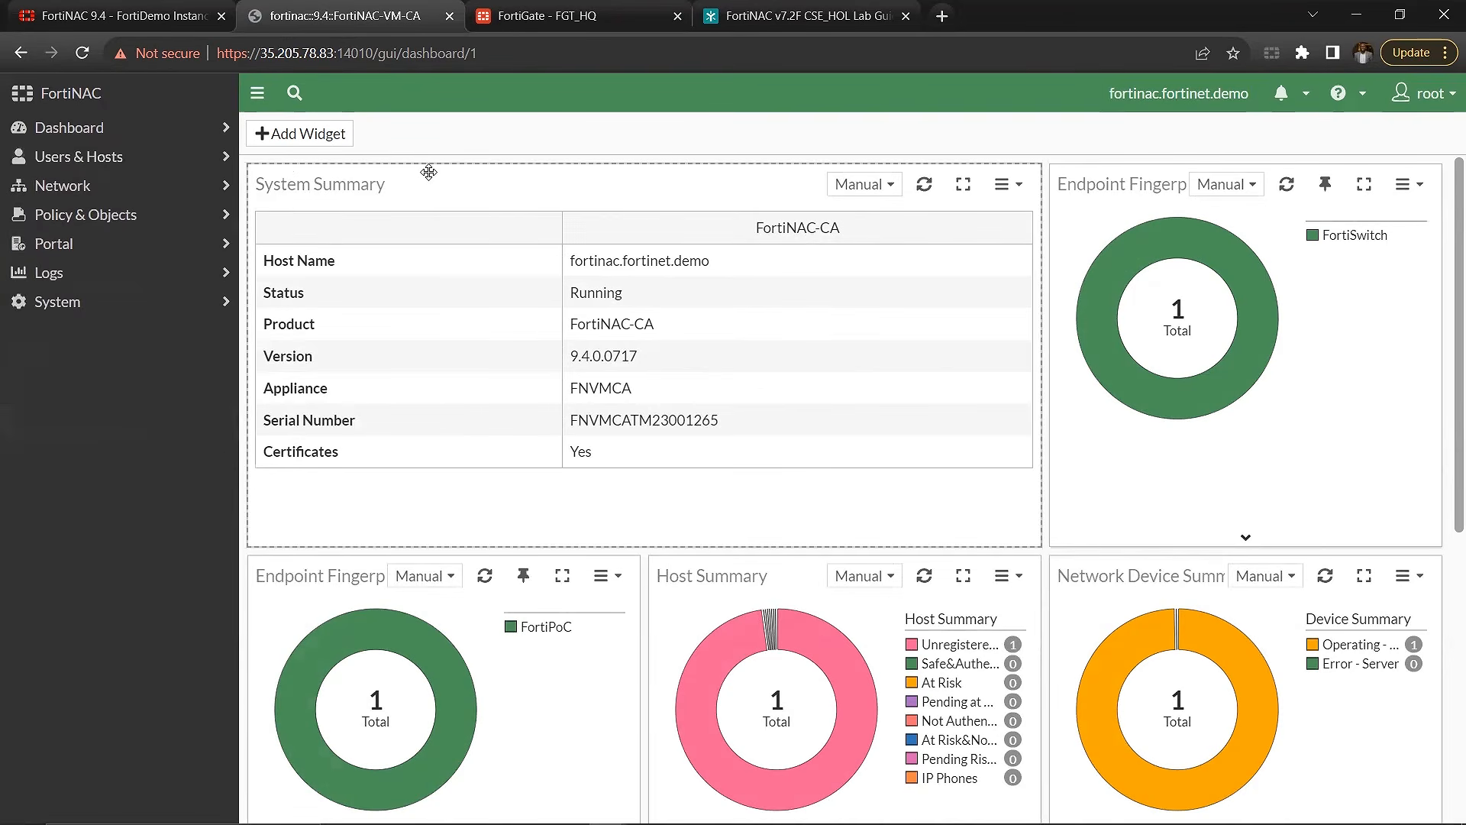